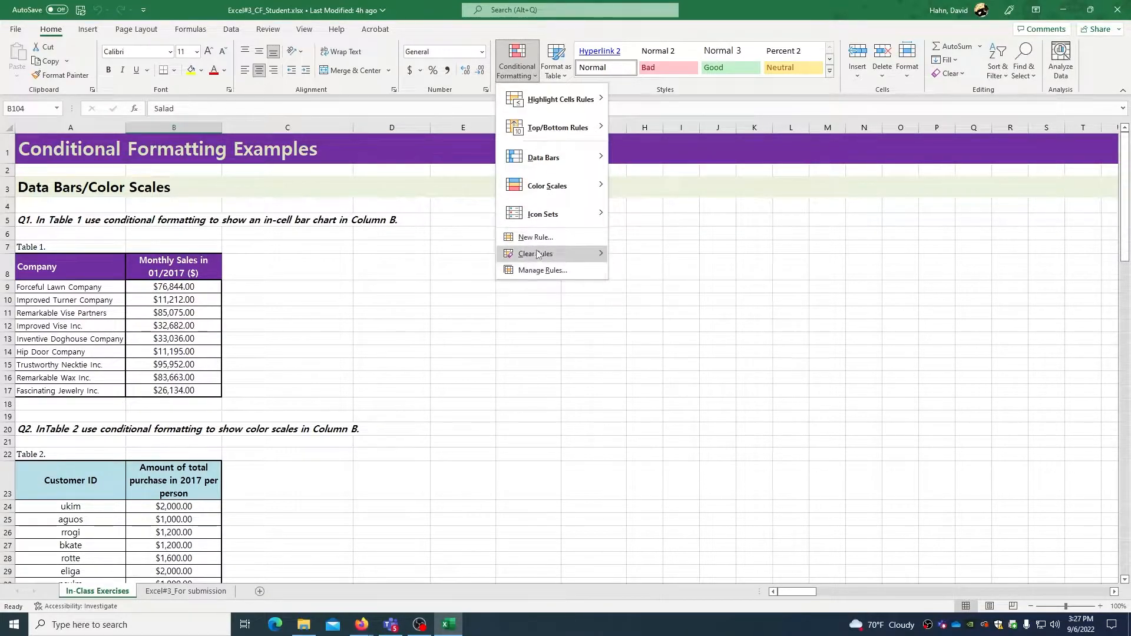
Apply light blue gradient-fill data bars to the monthly sales in Table 1, cells B9:B17.
mouse_move(526, 259)
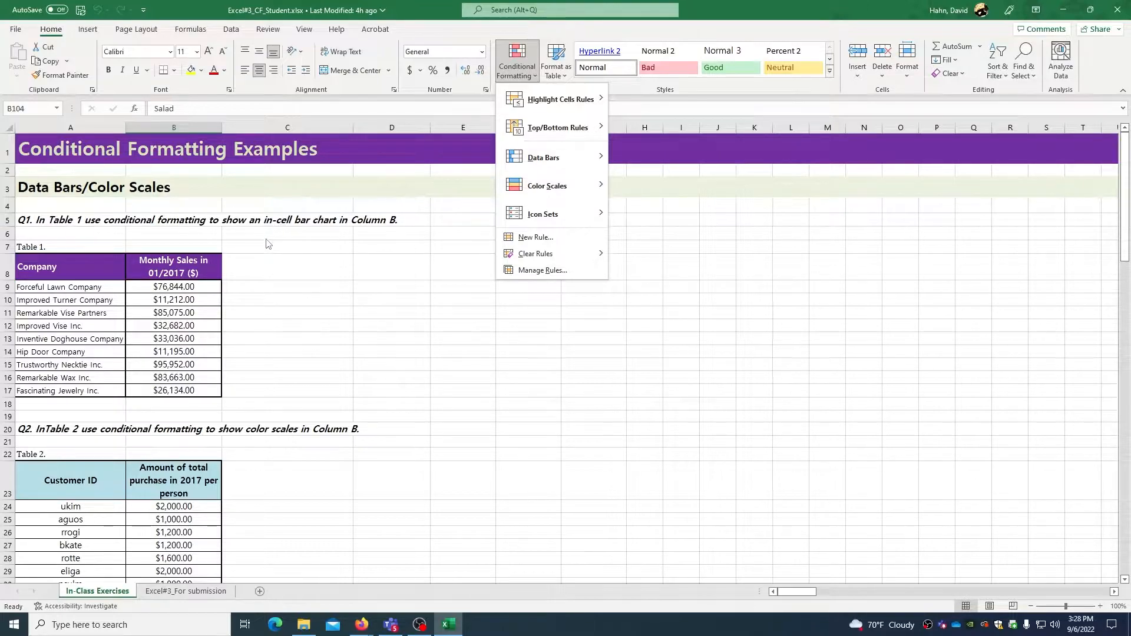
click(170, 288)
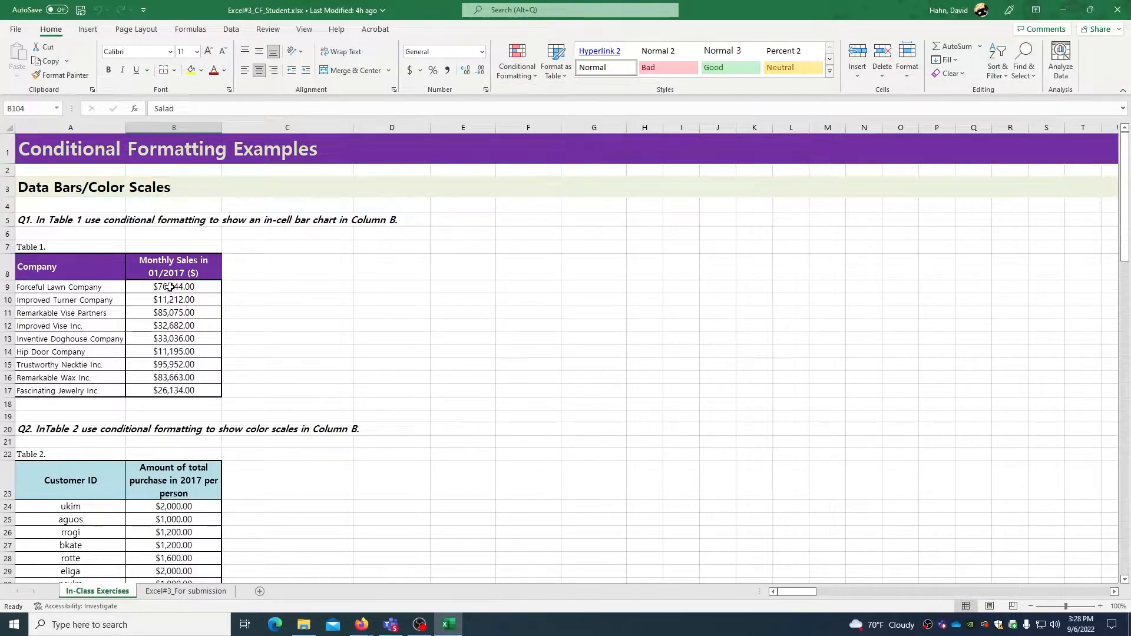
drag(170, 287, 174, 393)
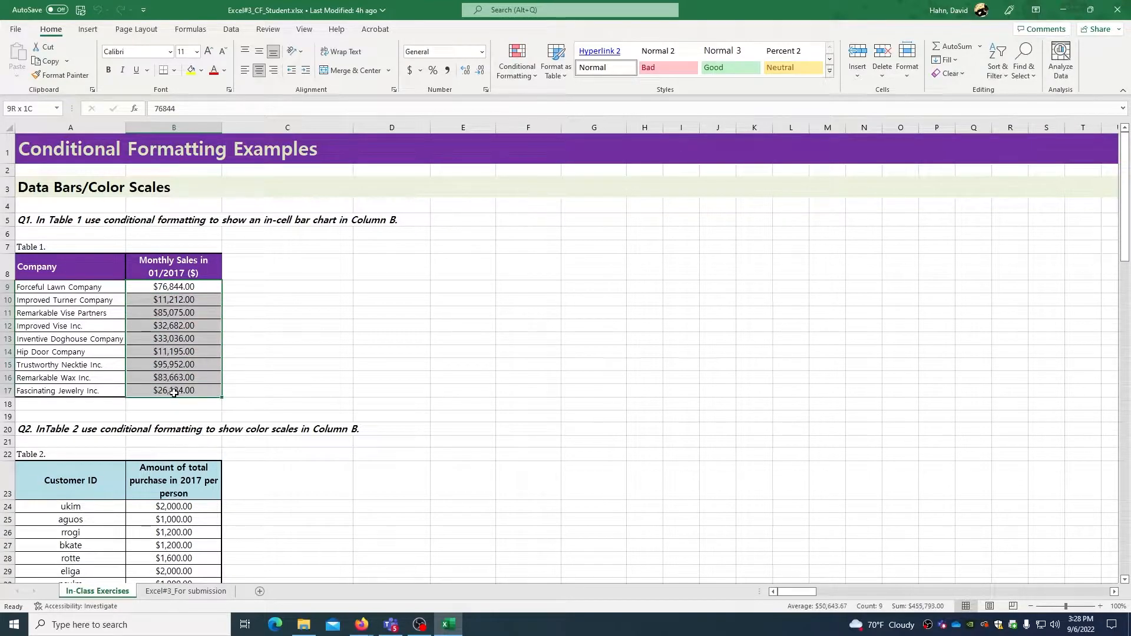
click(518, 68)
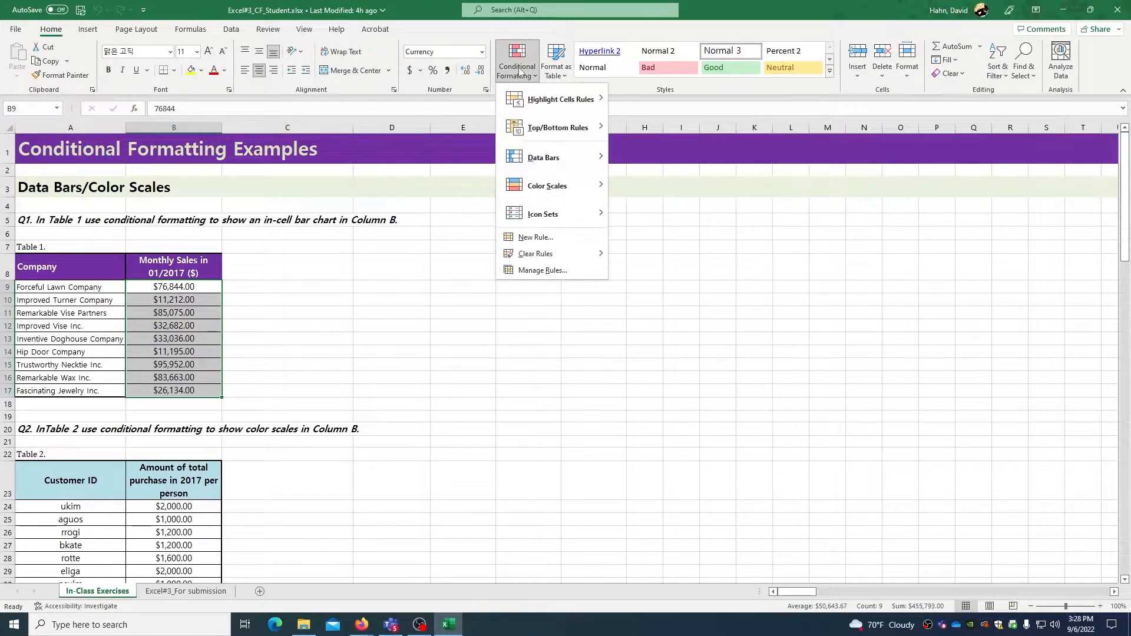
mouse_move(553, 158)
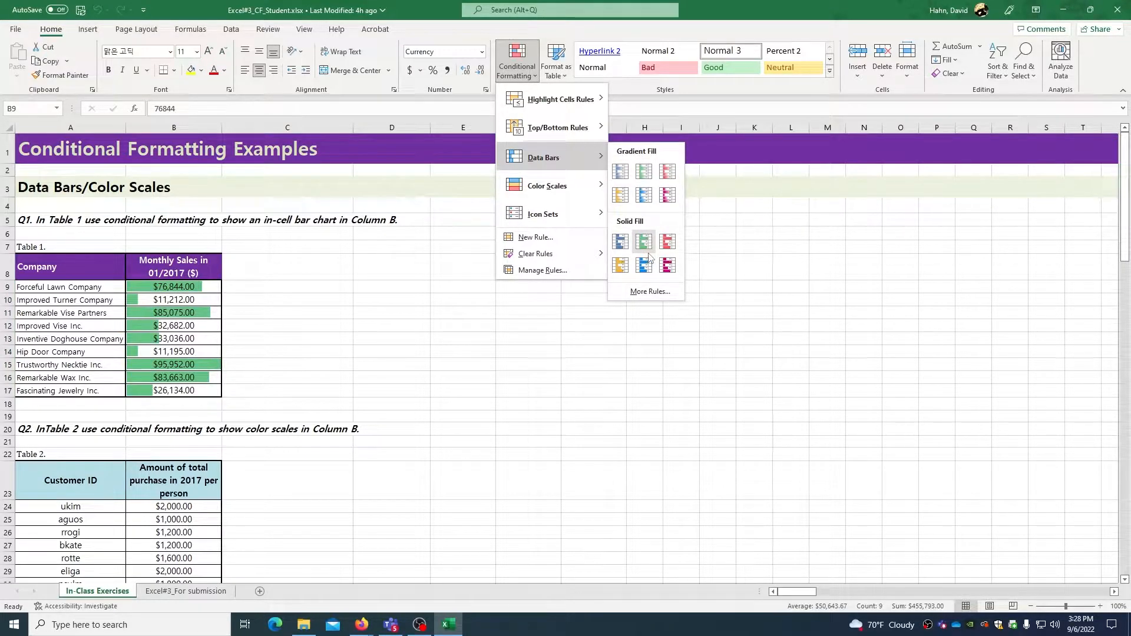
click(648, 201)
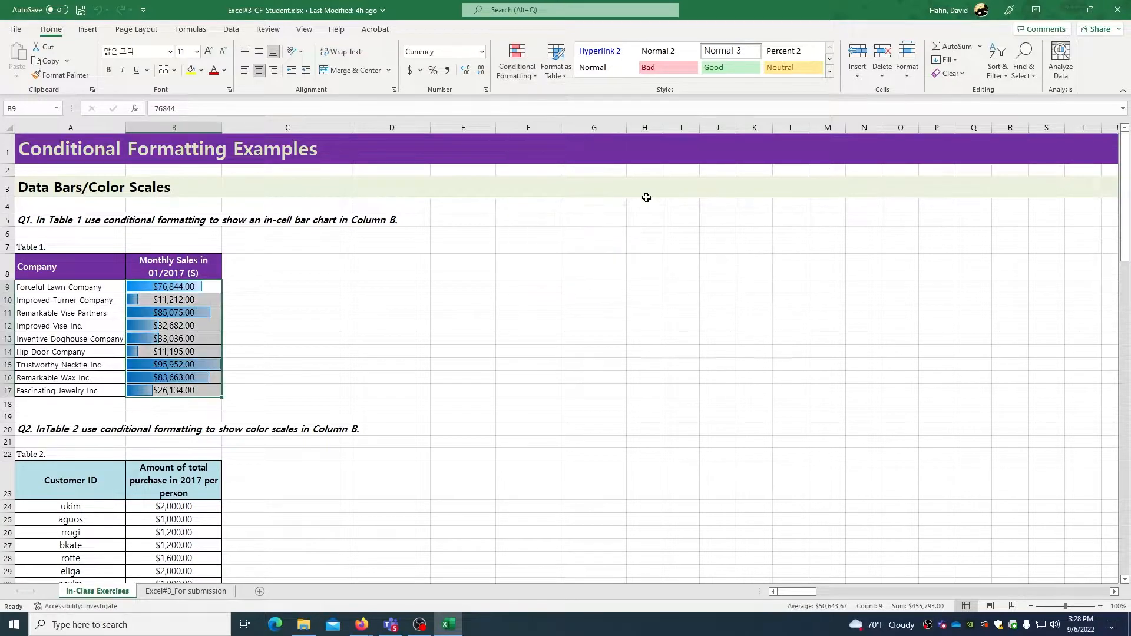
click(266, 298)
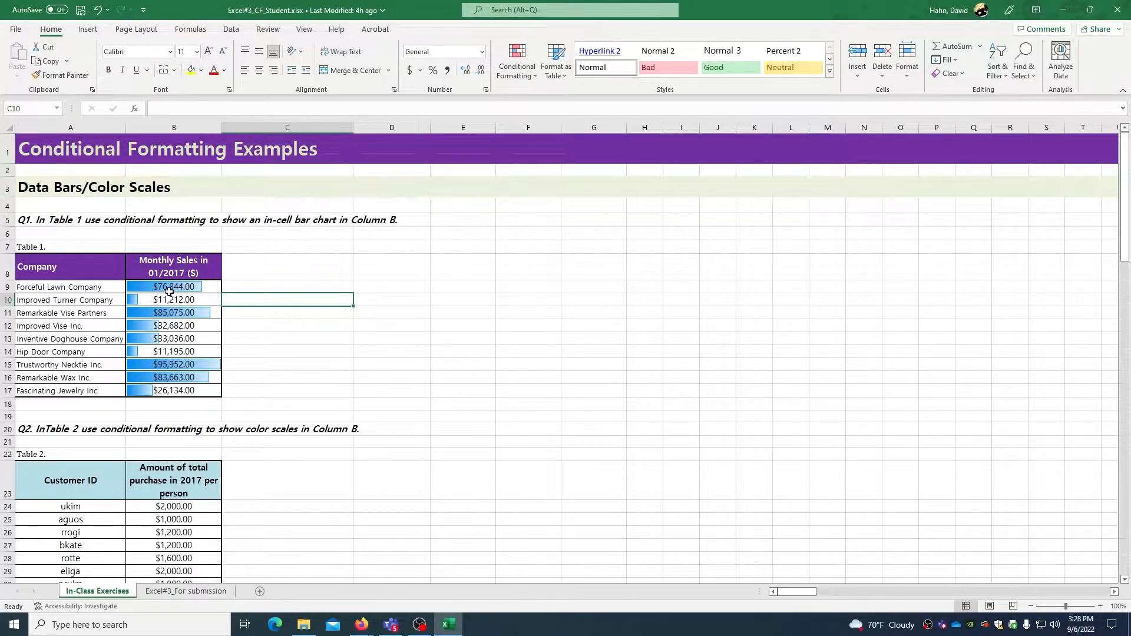
Apply the Green-Yellow color scale to the purchase amounts in Table 2, cells B24:B31.
click(255, 419)
scroll(265, 411, down, 3)
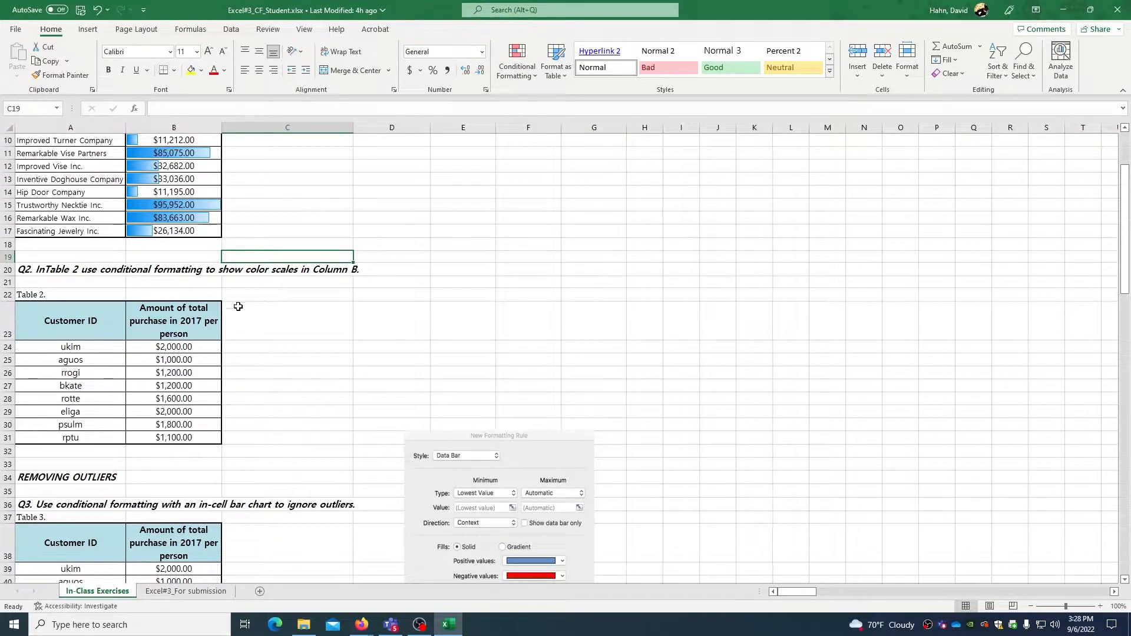
drag(181, 348, 182, 437)
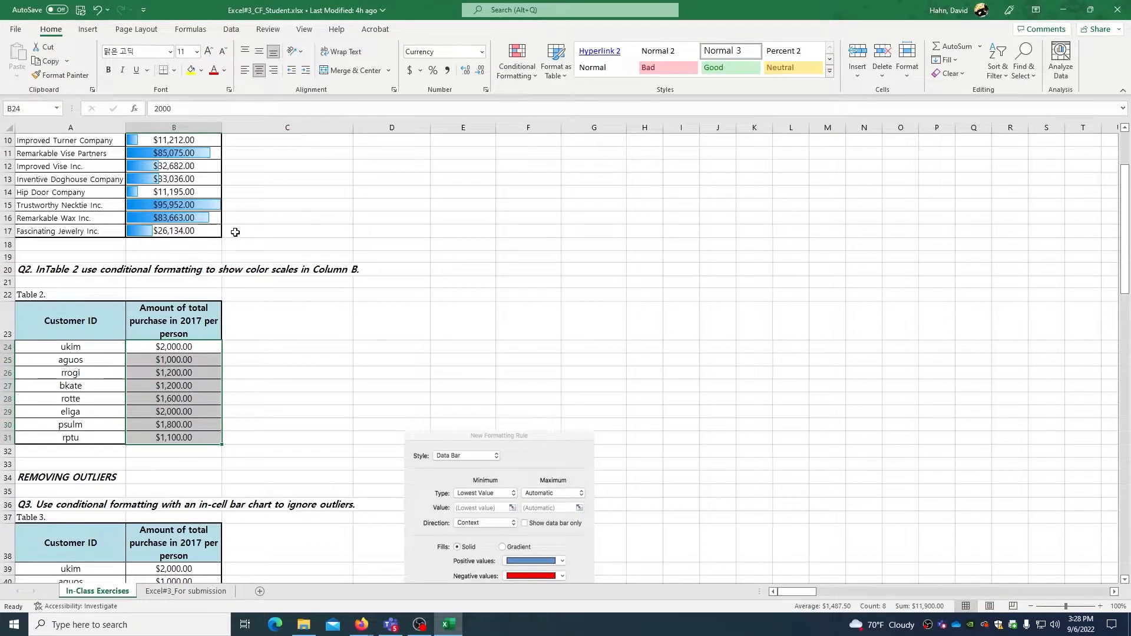
click(528, 76)
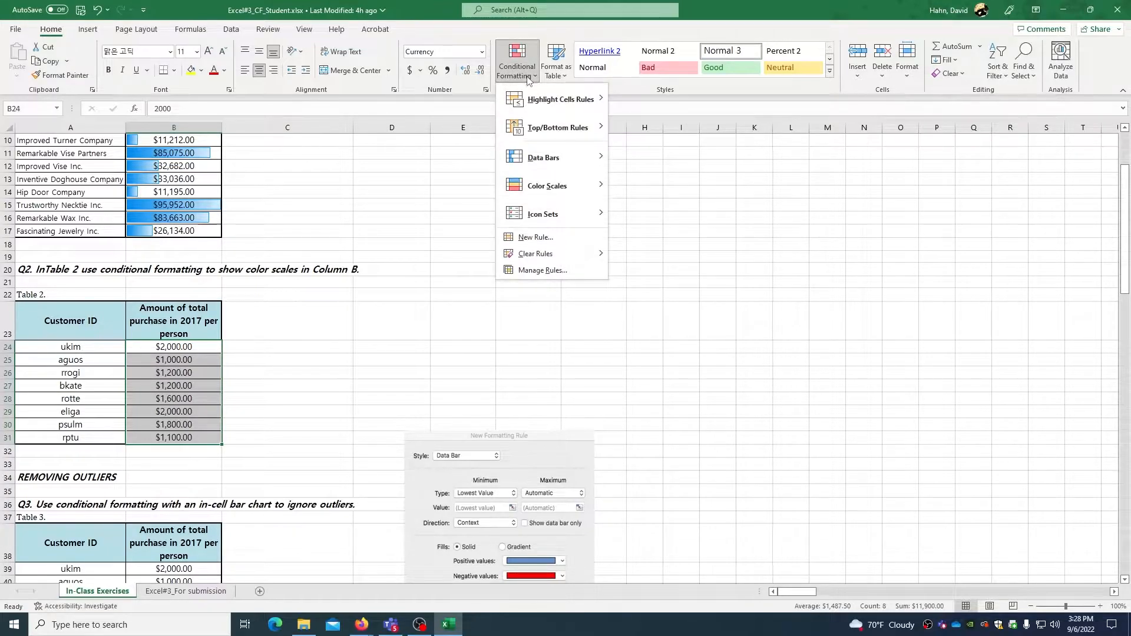
mouse_move(566, 188)
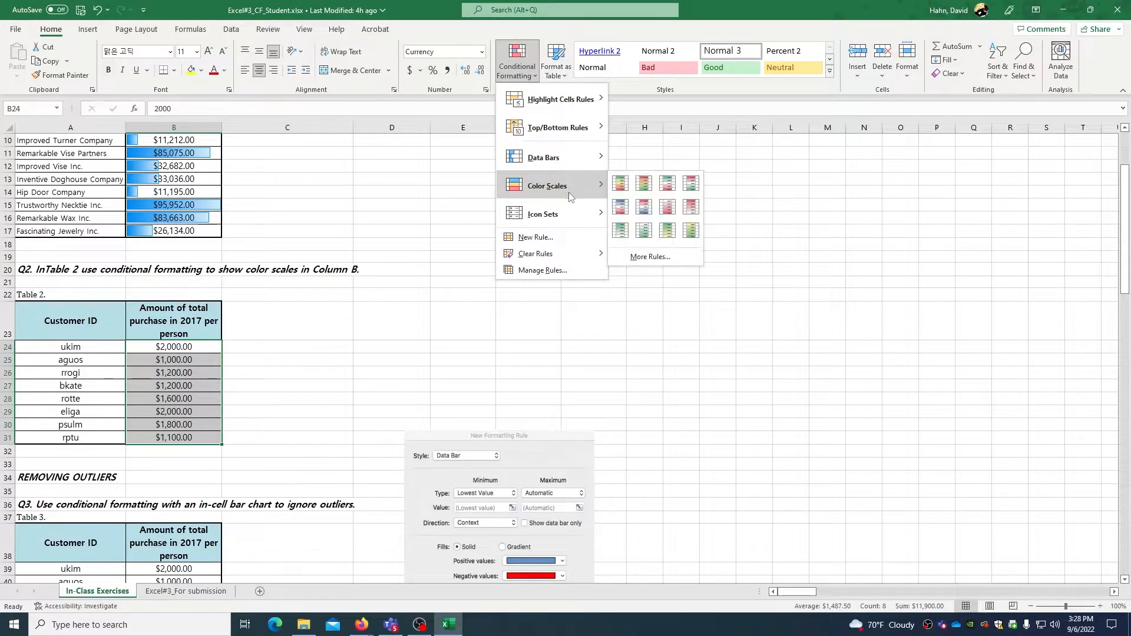
click(669, 231)
click(253, 347)
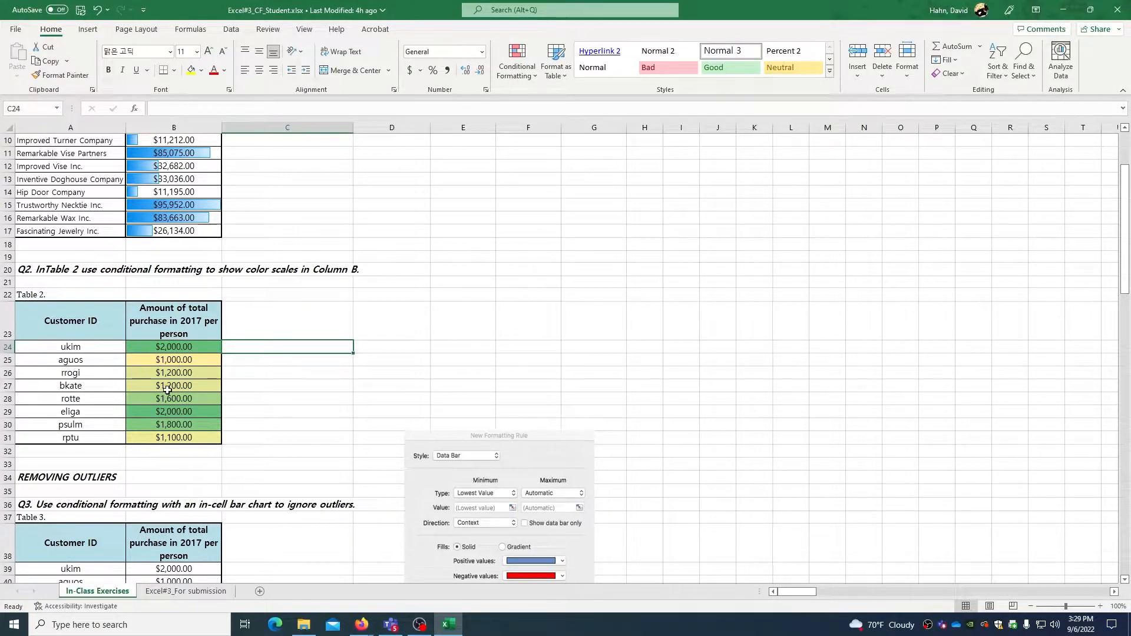
click(516, 68)
click(518, 48)
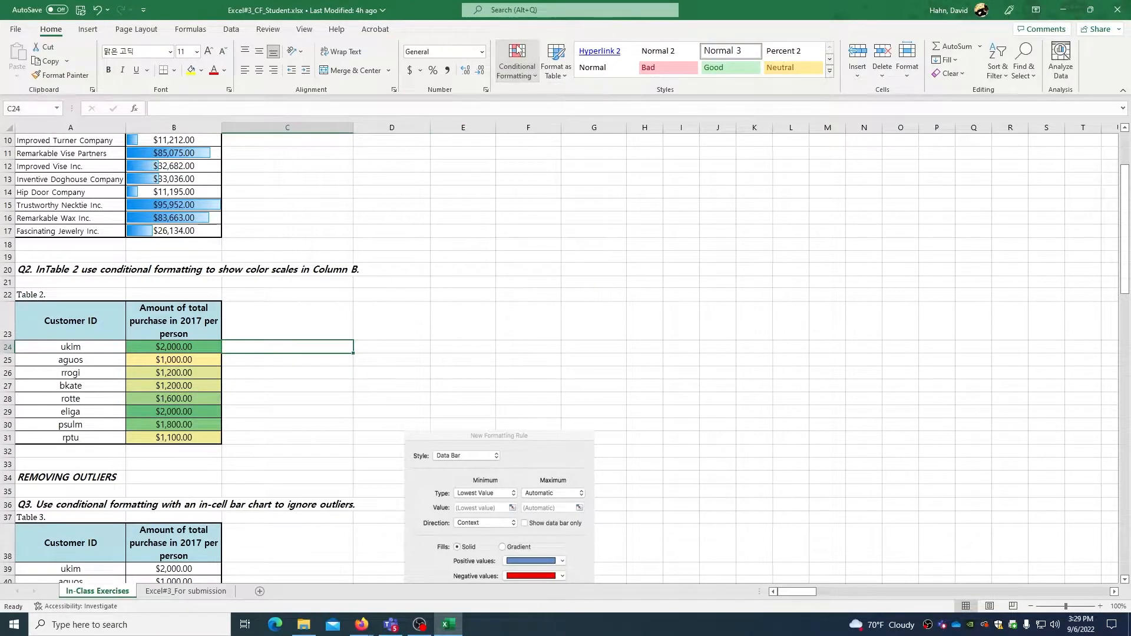
click(439, 321)
Shift the New Formatting Rule reference picture beside Table 3 slightly left and down.
scroll(331, 362, down, 5)
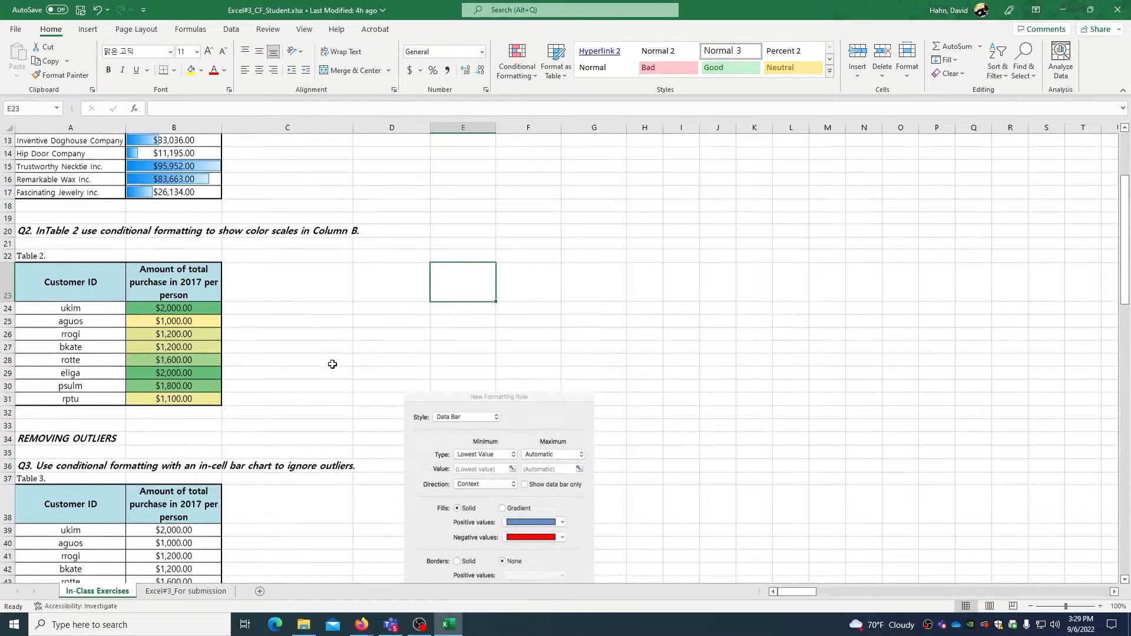
scroll(332, 355, down, 2)
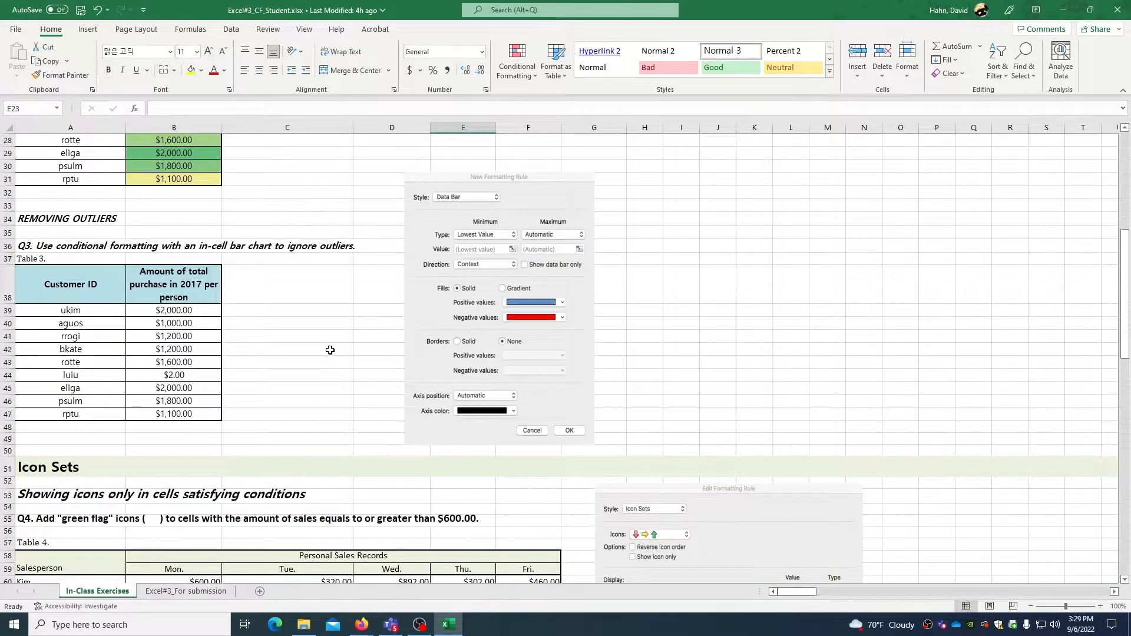
click(491, 237)
drag(490, 238, 458, 246)
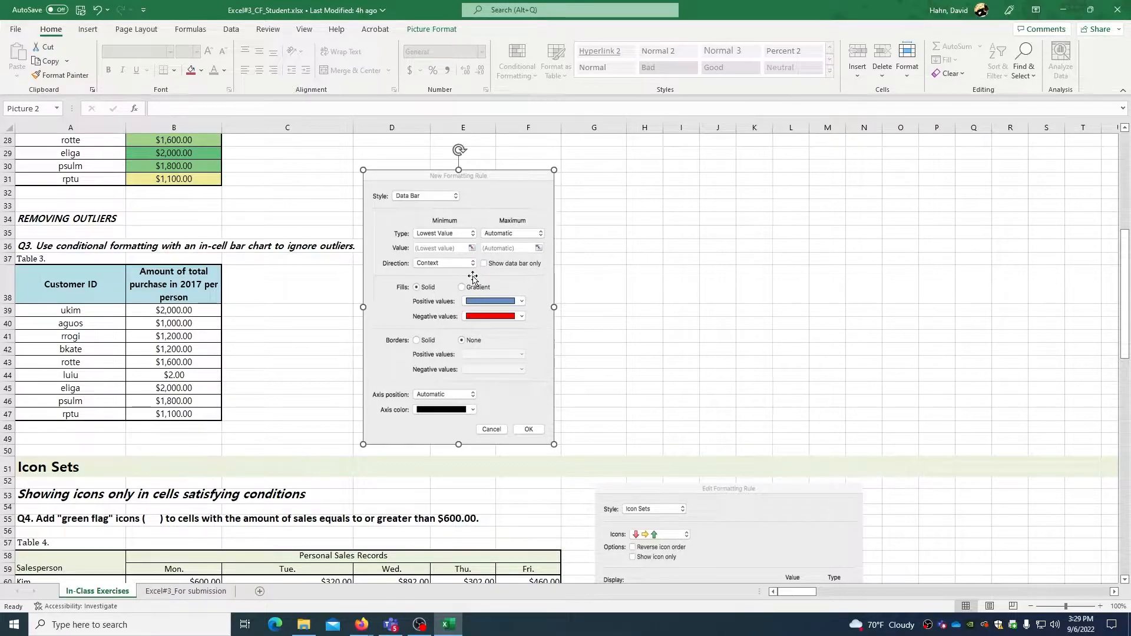
drag(464, 208, 496, 221)
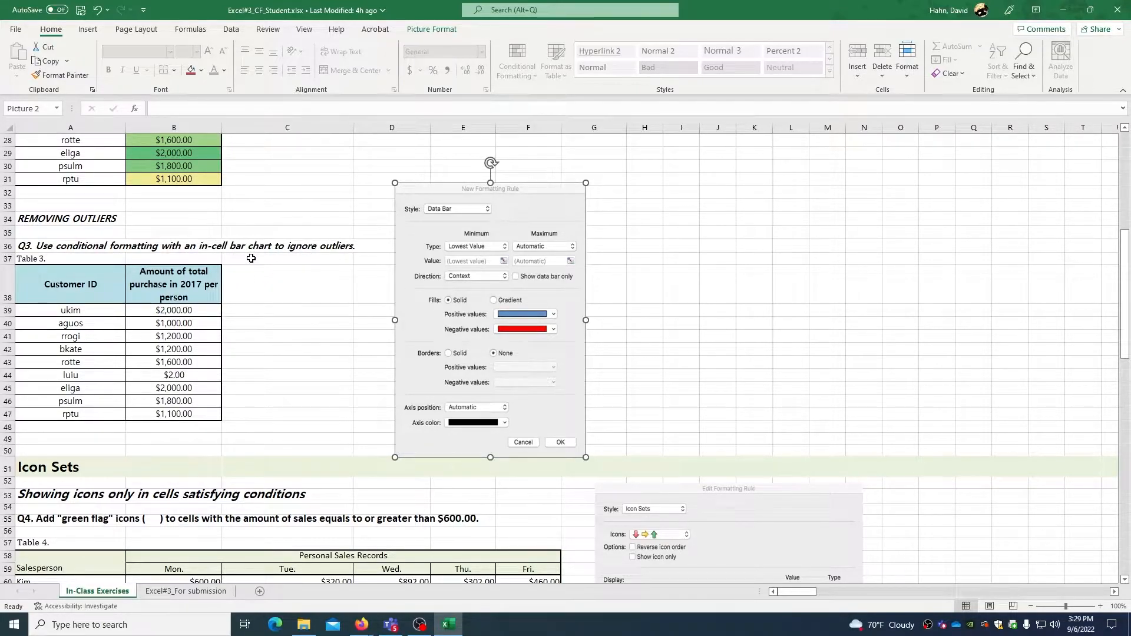
Examine the individual purchase amounts in column B of Table 3 for an outlier.
click(183, 373)
click(183, 314)
click(145, 335)
click(157, 323)
click(157, 312)
click(156, 361)
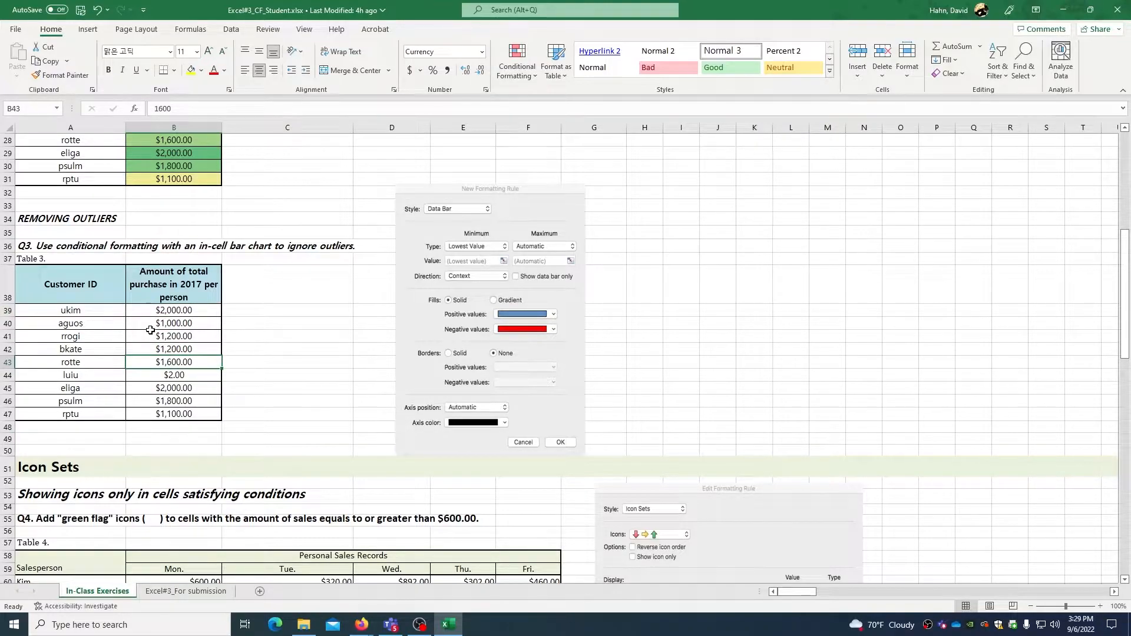
click(149, 379)
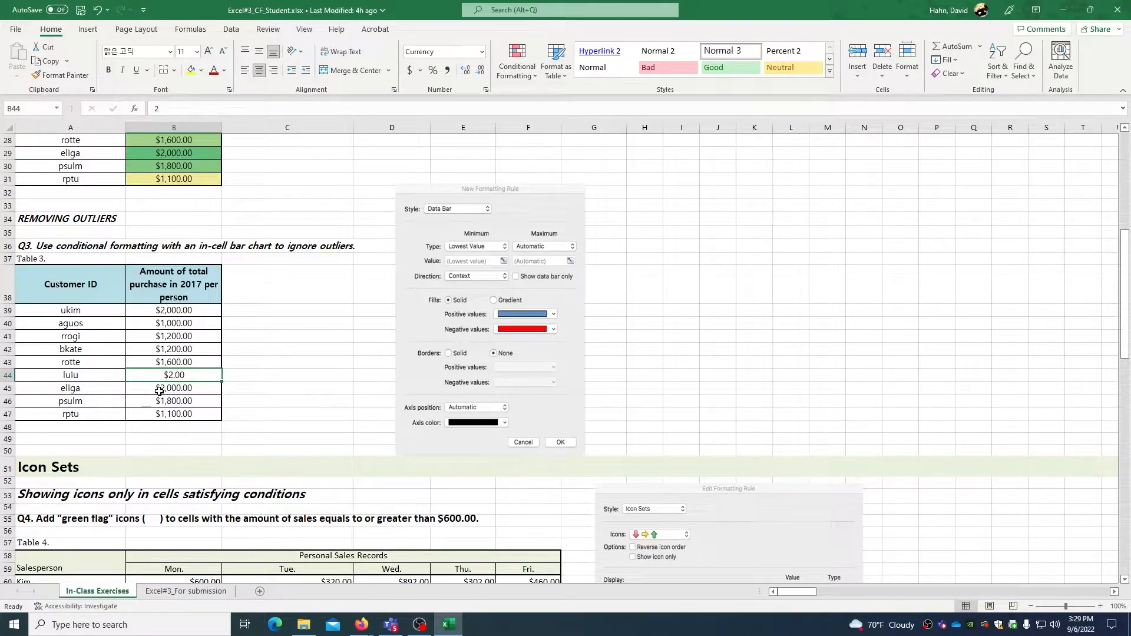
Apply light blue solid-fill data bars to the purchase amounts in Table 3, cells B39:B47.
drag(179, 311, 176, 410)
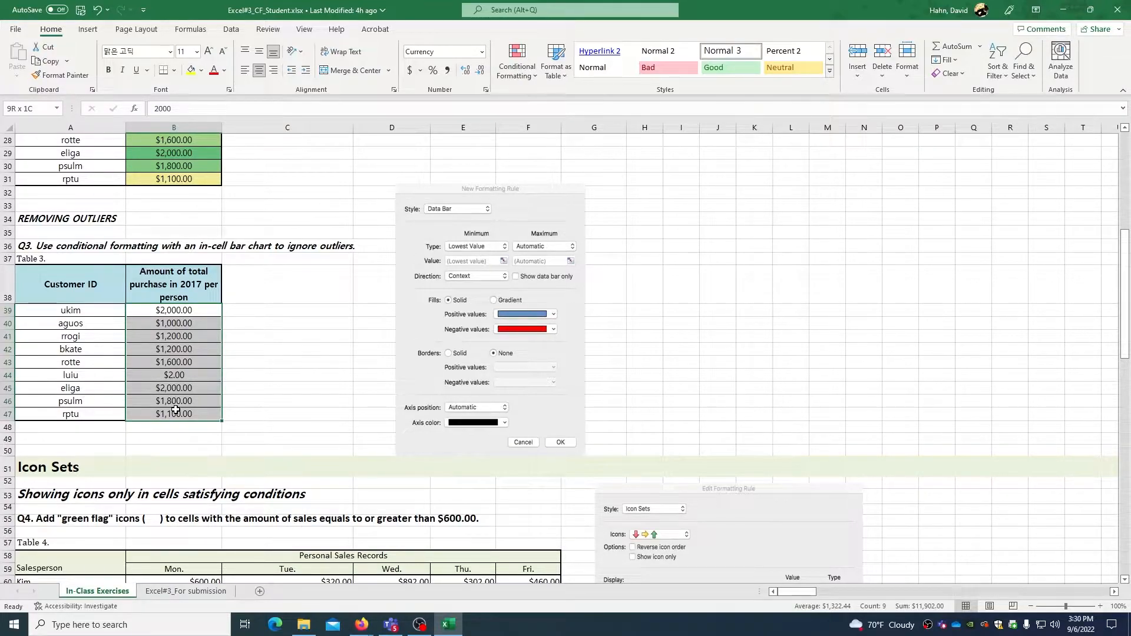
click(516, 72)
mouse_move(545, 157)
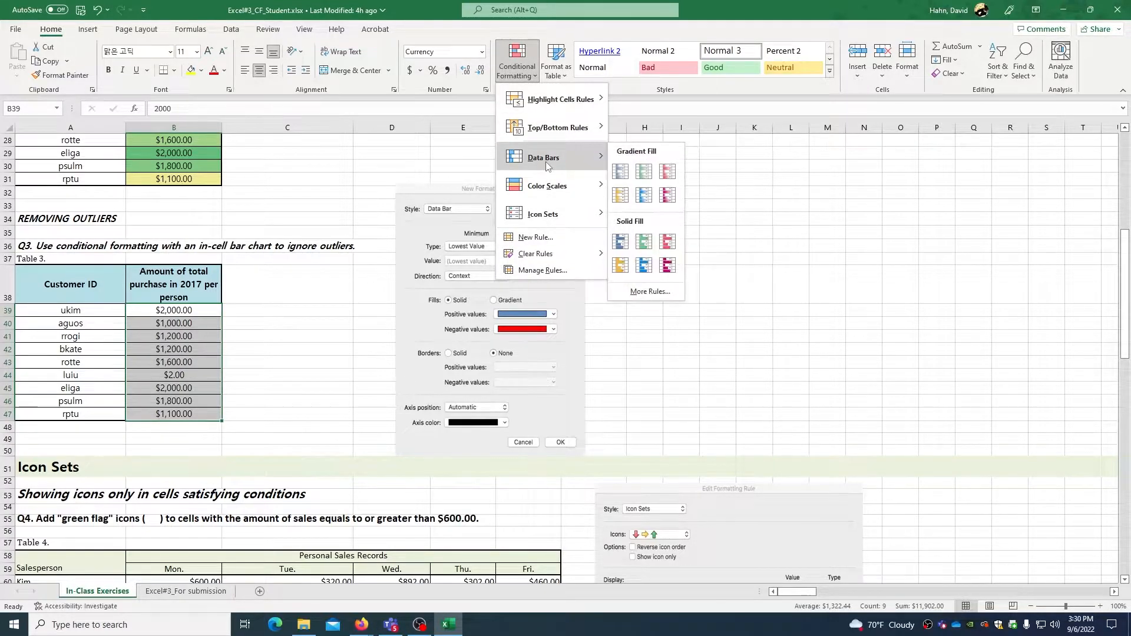
click(643, 265)
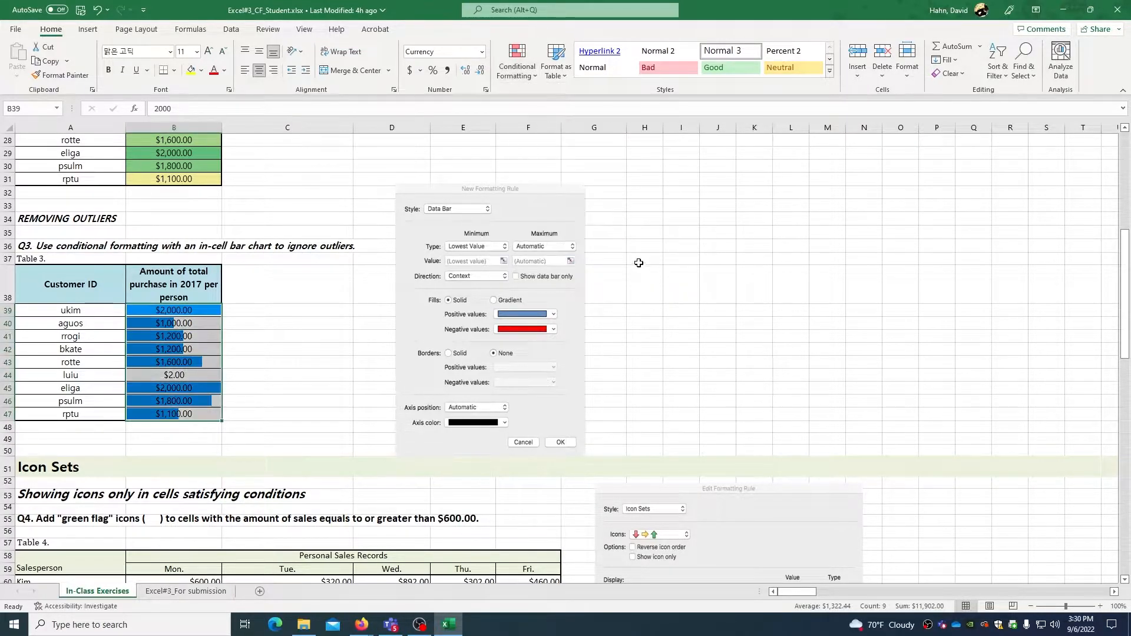
click(262, 310)
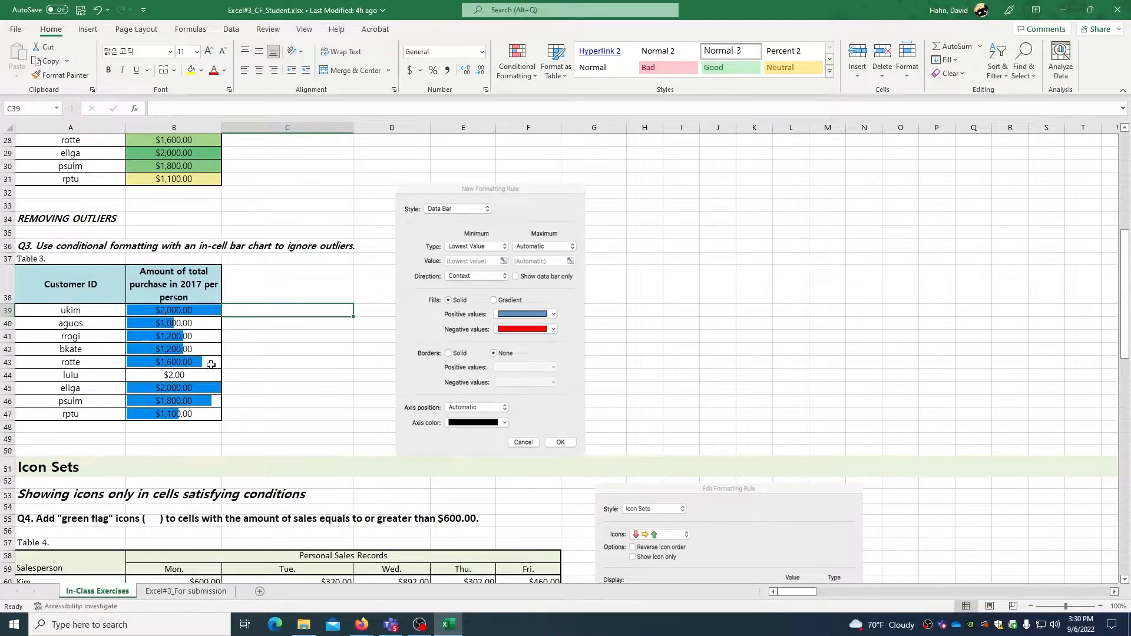
click(174, 377)
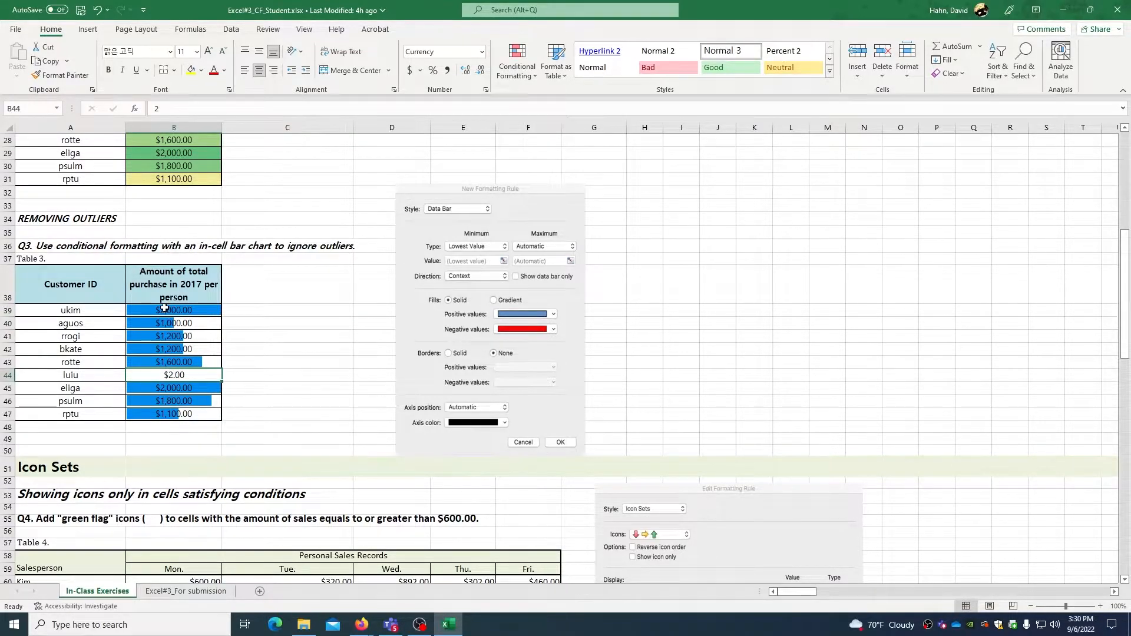
Edit the data bar rule on B39:B47 so its minimum type is Number with a value of 800, and apply it.
drag(184, 310, 188, 414)
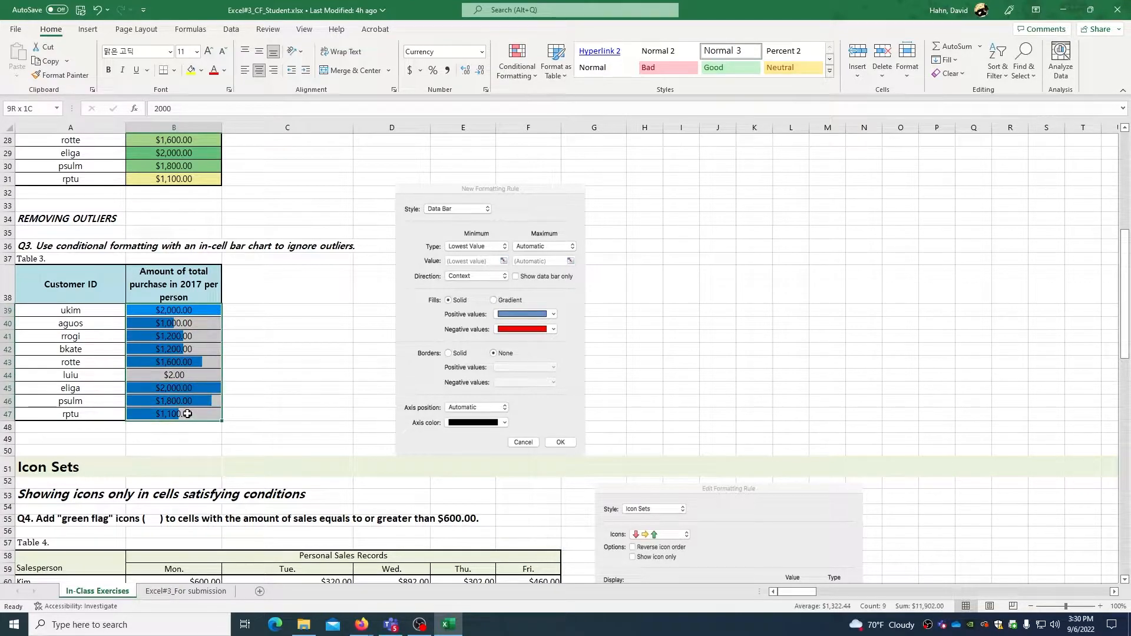
click(514, 73)
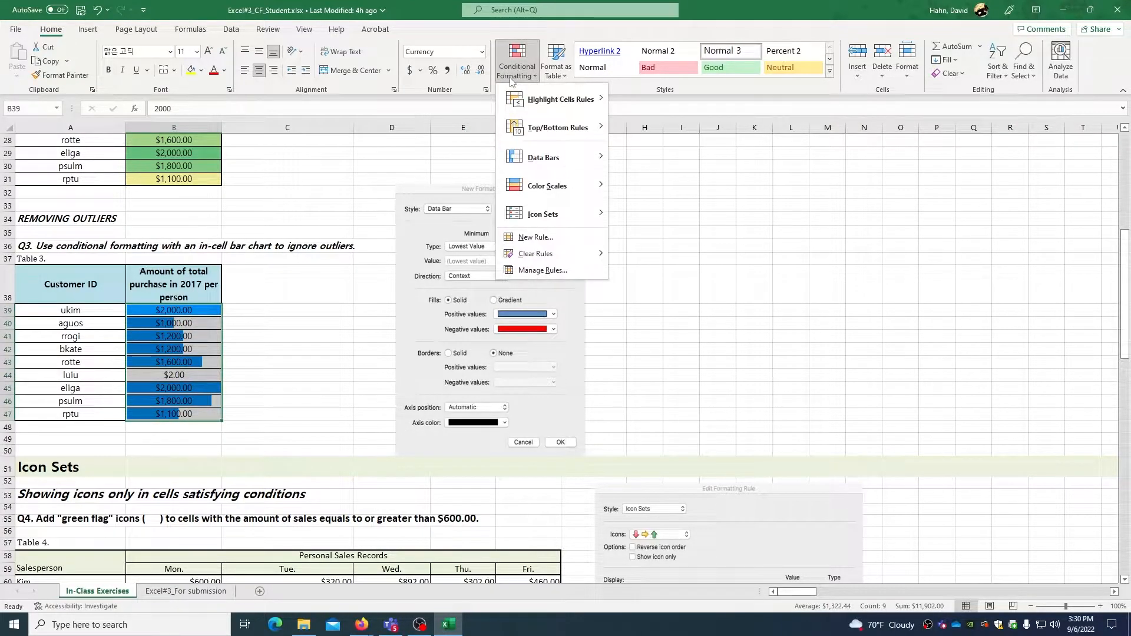
click(517, 71)
click(519, 69)
click(537, 272)
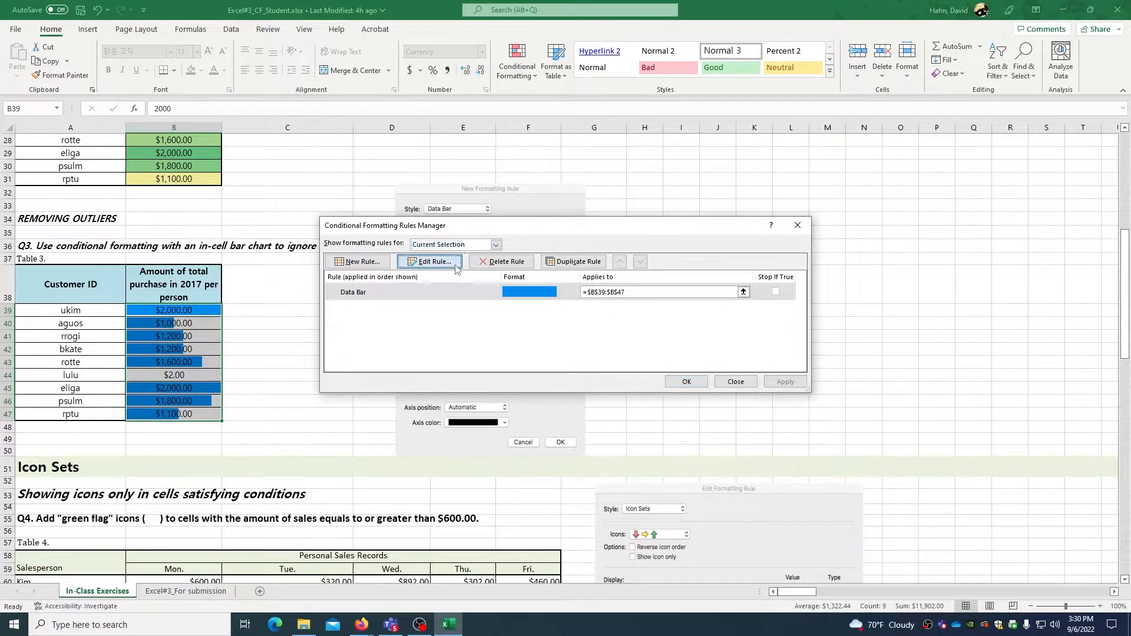
click(439, 262)
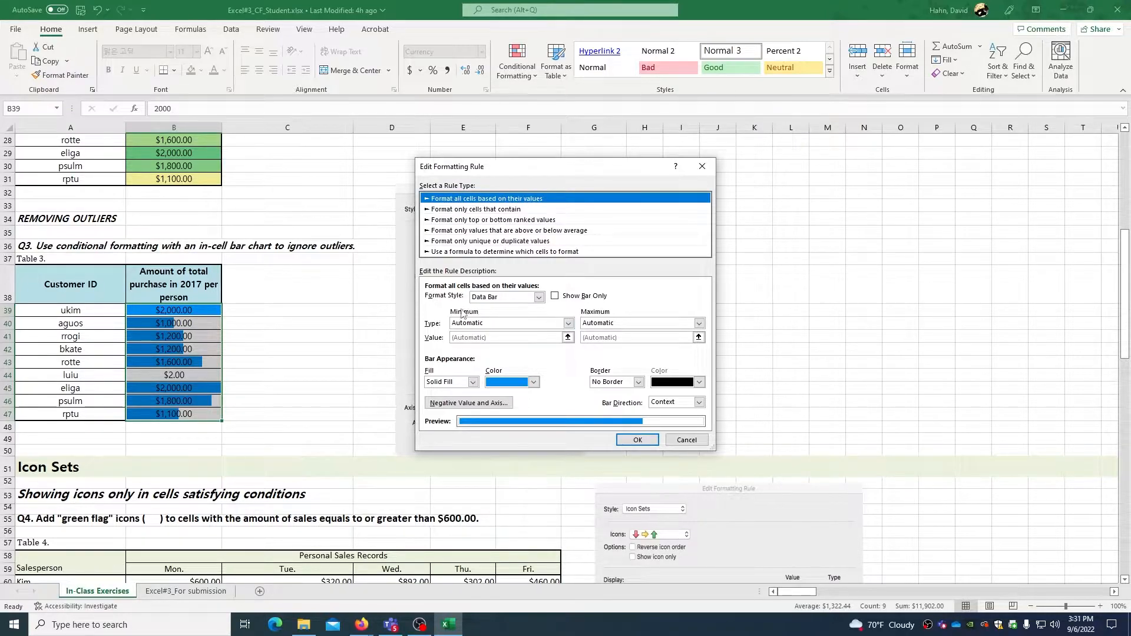
click(469, 327)
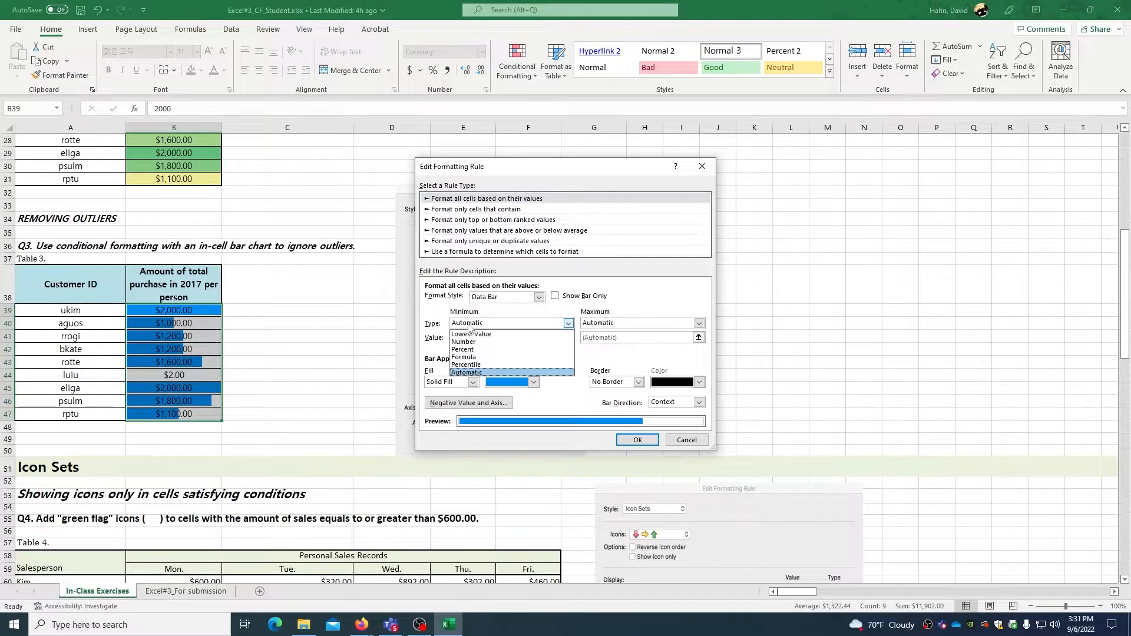
click(471, 342)
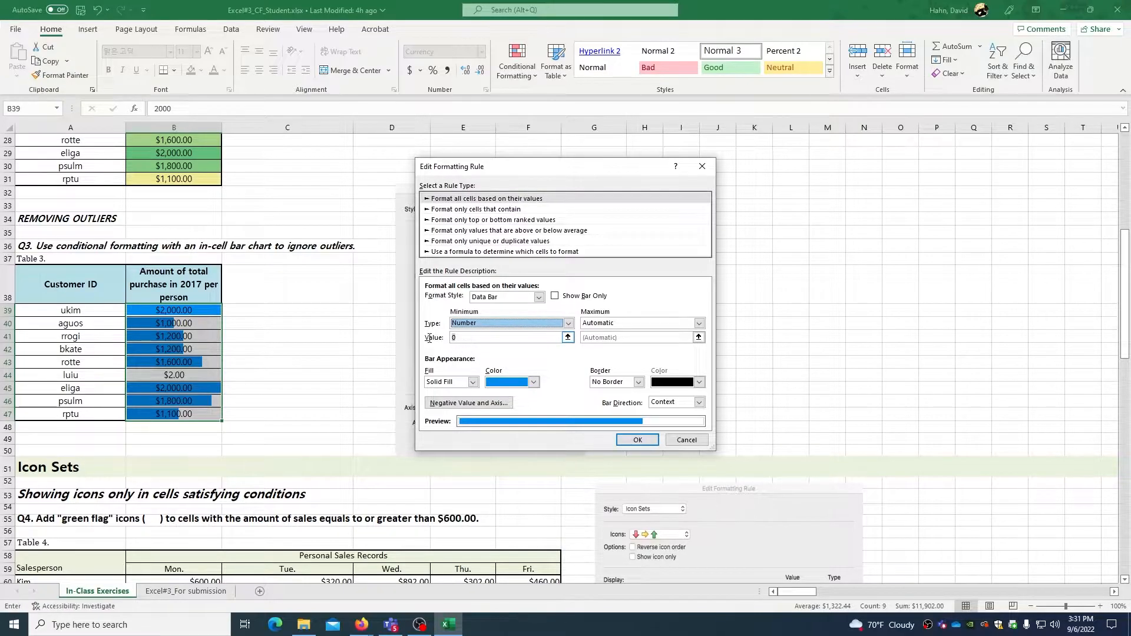
click(452, 337)
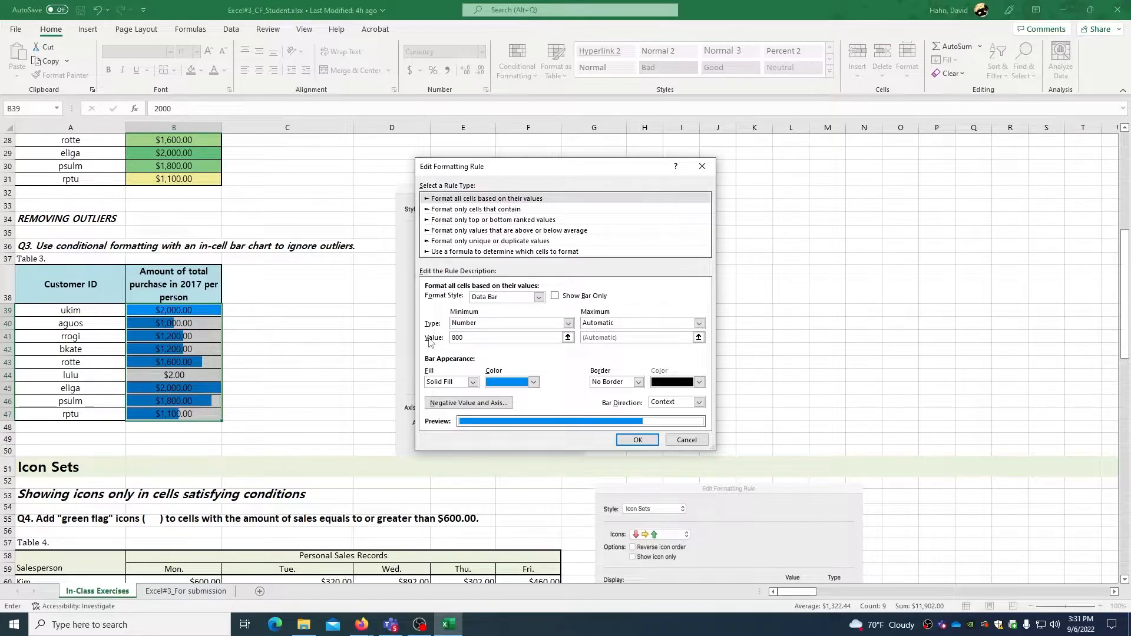
click(637, 441)
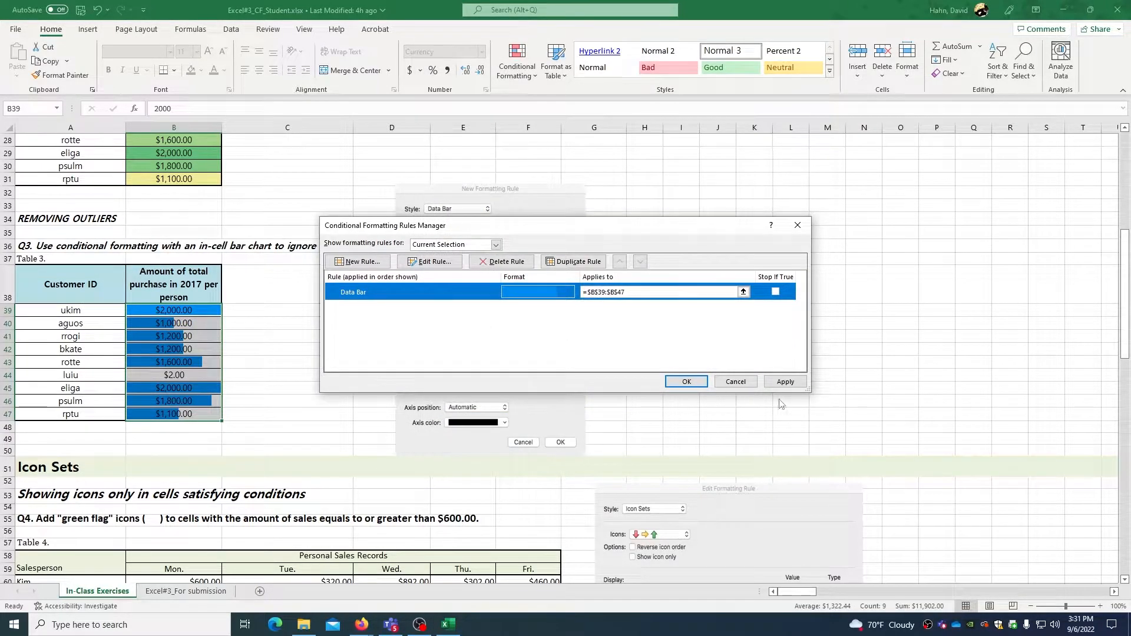
click(686, 381)
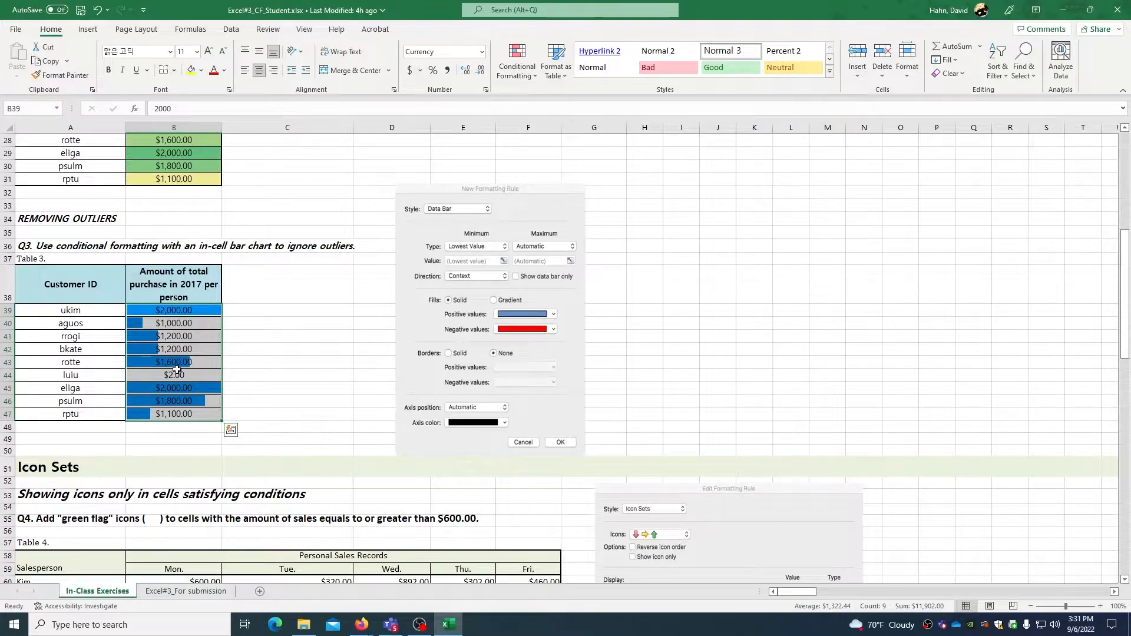
click(338, 360)
Apply the three-flag indicator icon set to the sales amounts in Table 4, cells B60:F64.
scroll(336, 360, down, 6)
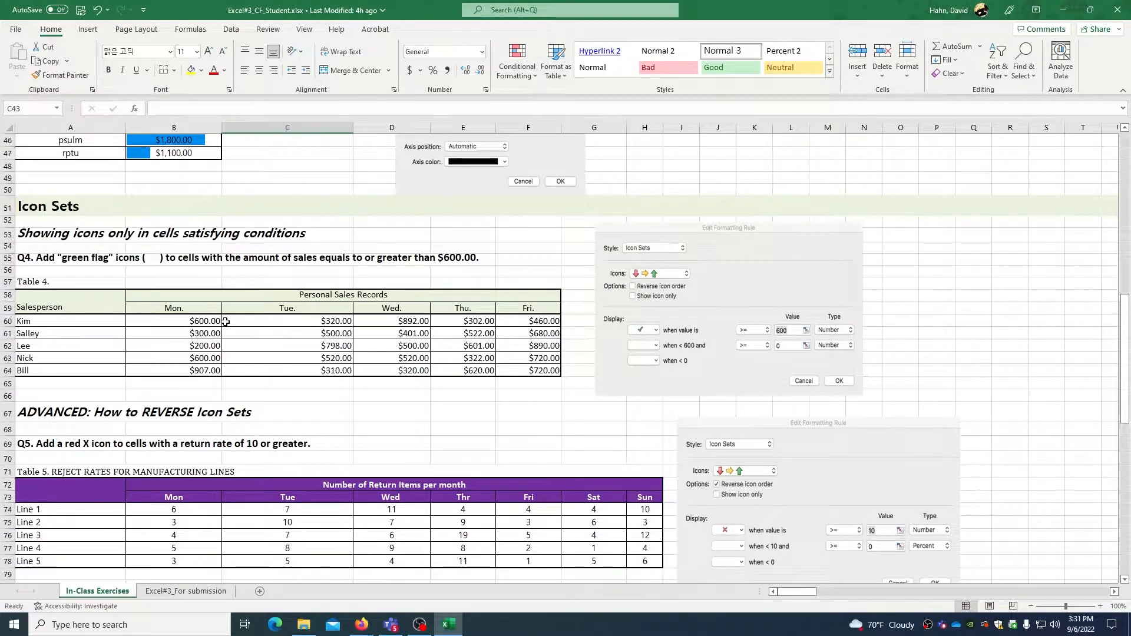
click(196, 318)
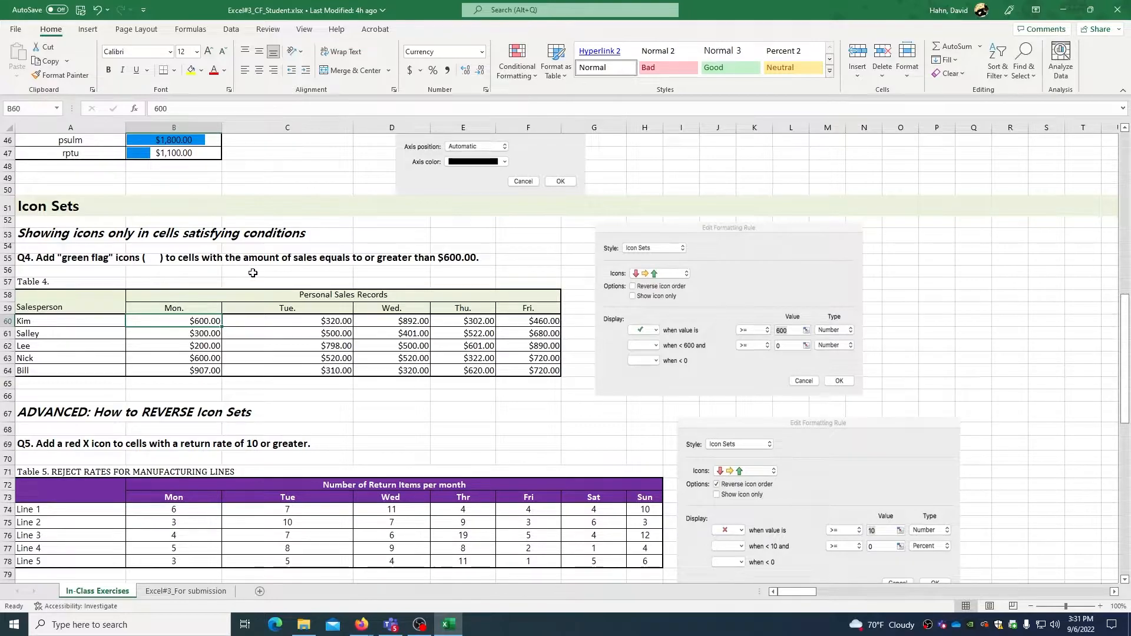
drag(196, 320, 510, 369)
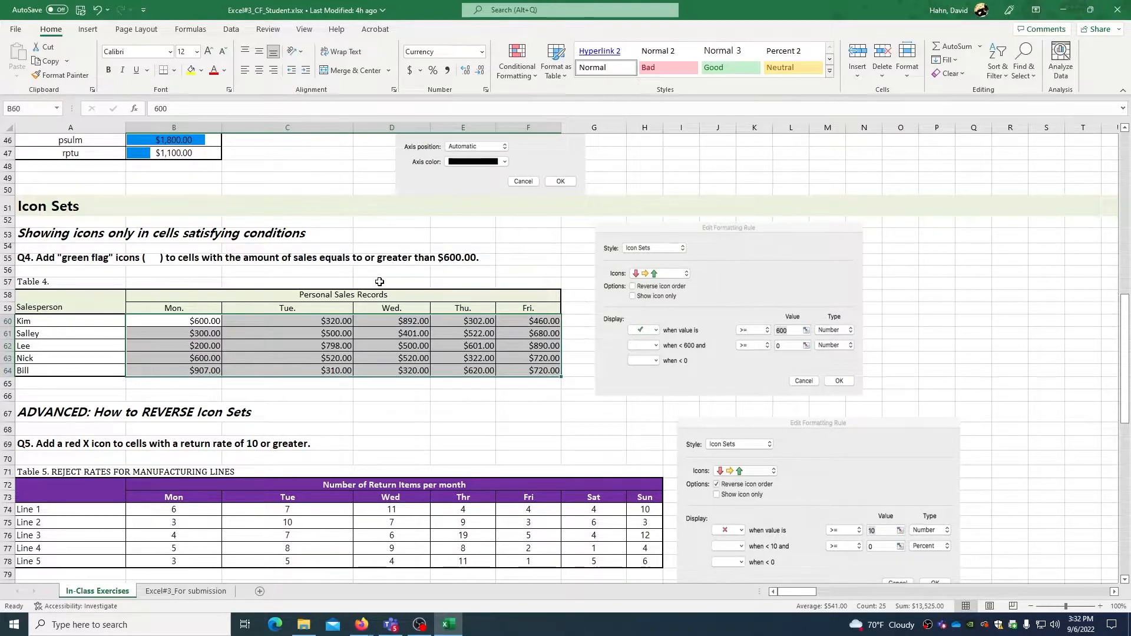
click(517, 66)
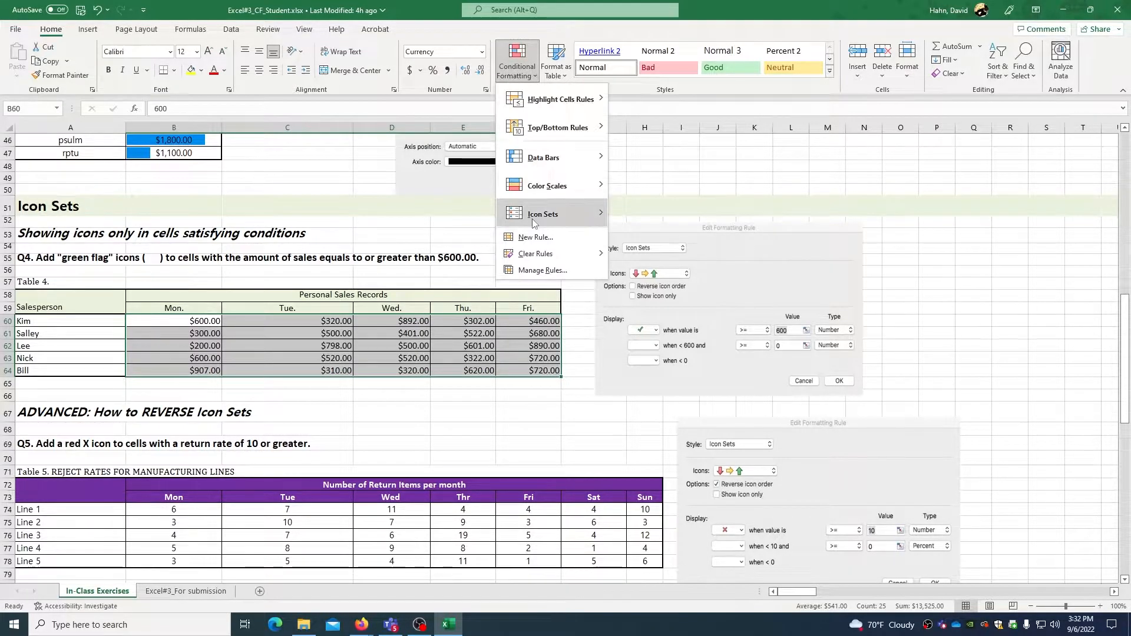
mouse_move(532, 218)
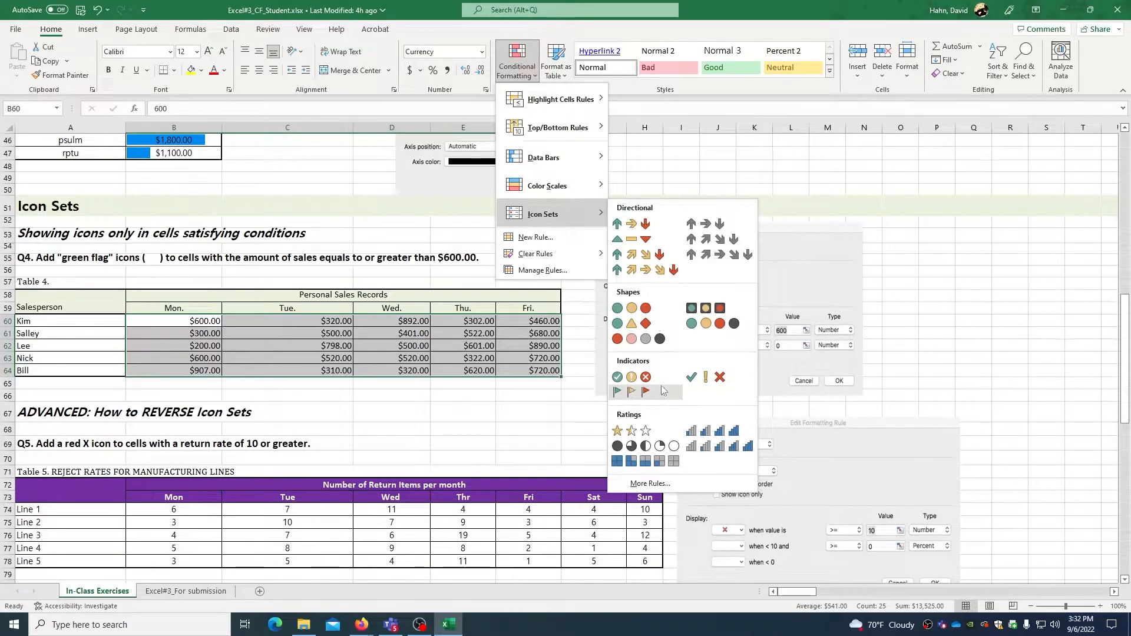
click(632, 391)
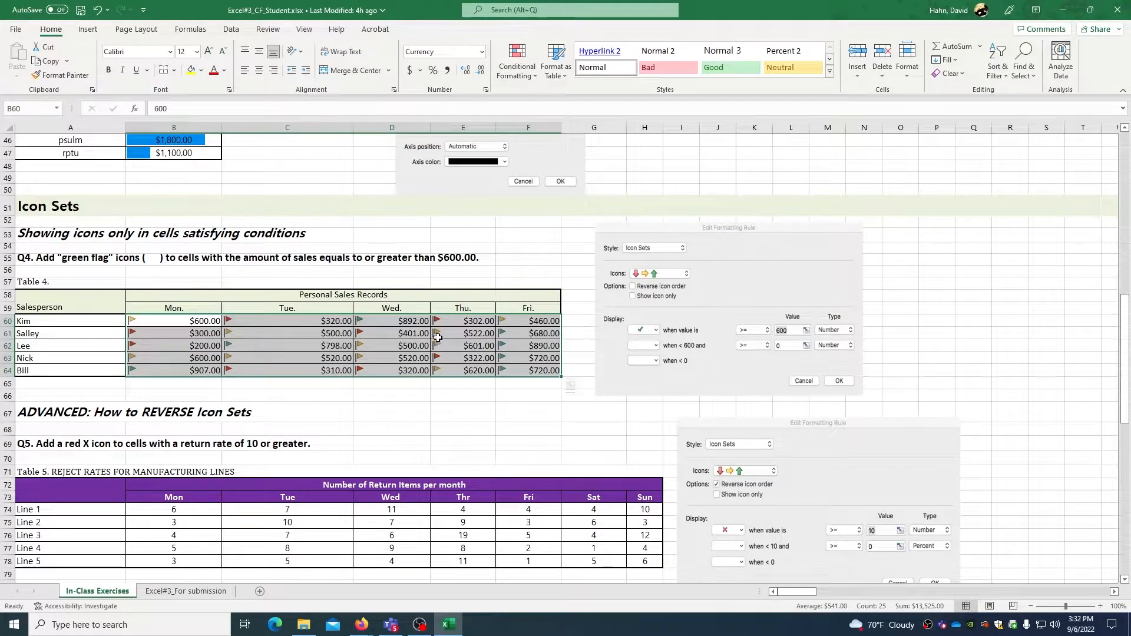
Edit the flag icon rule on B60:F64 so both icon thresholds use the Number type.
click(522, 76)
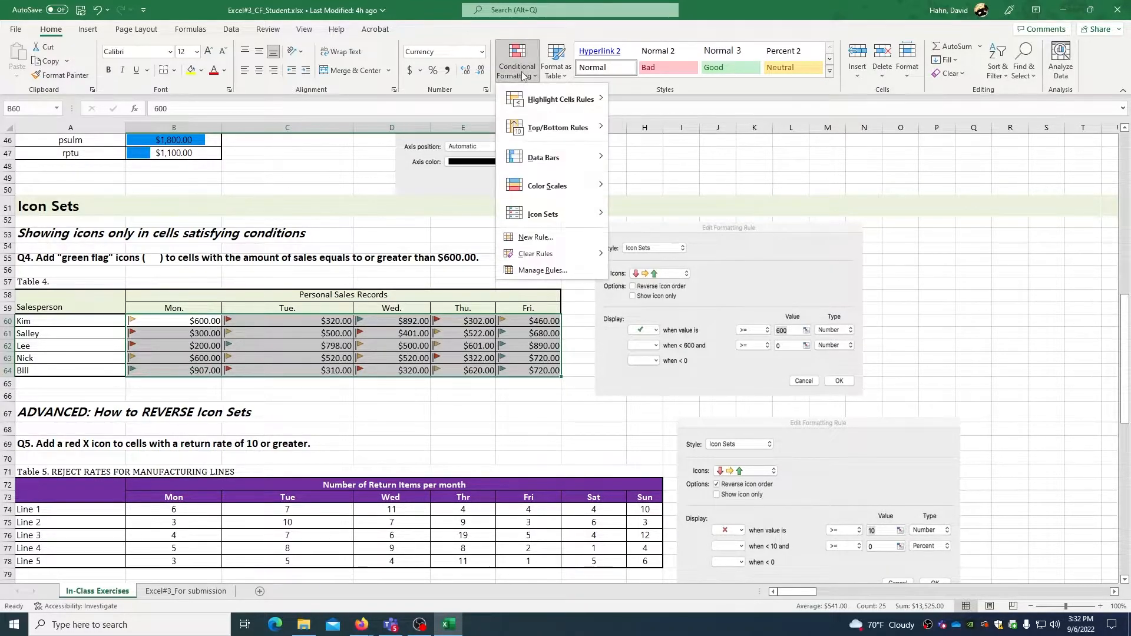
click(542, 270)
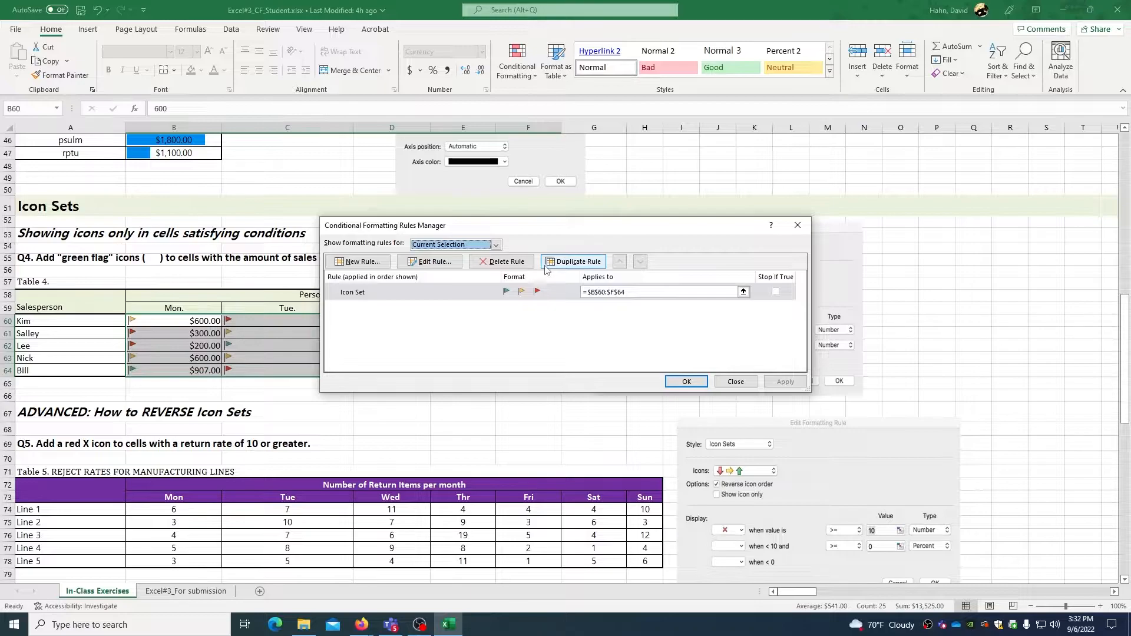
click(440, 263)
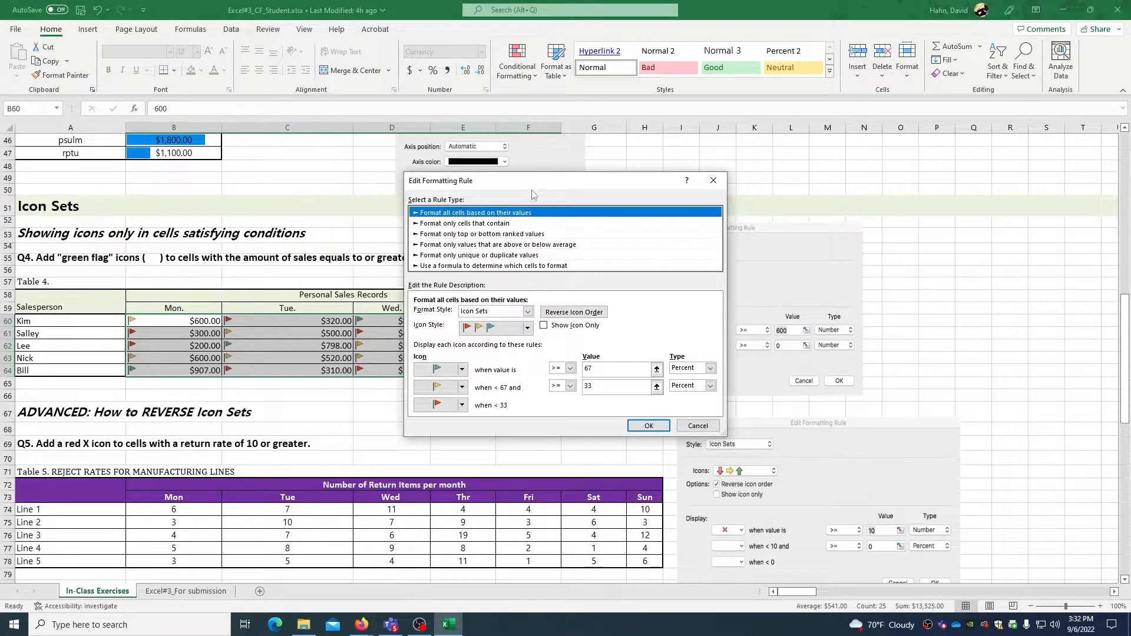
drag(546, 188, 726, 222)
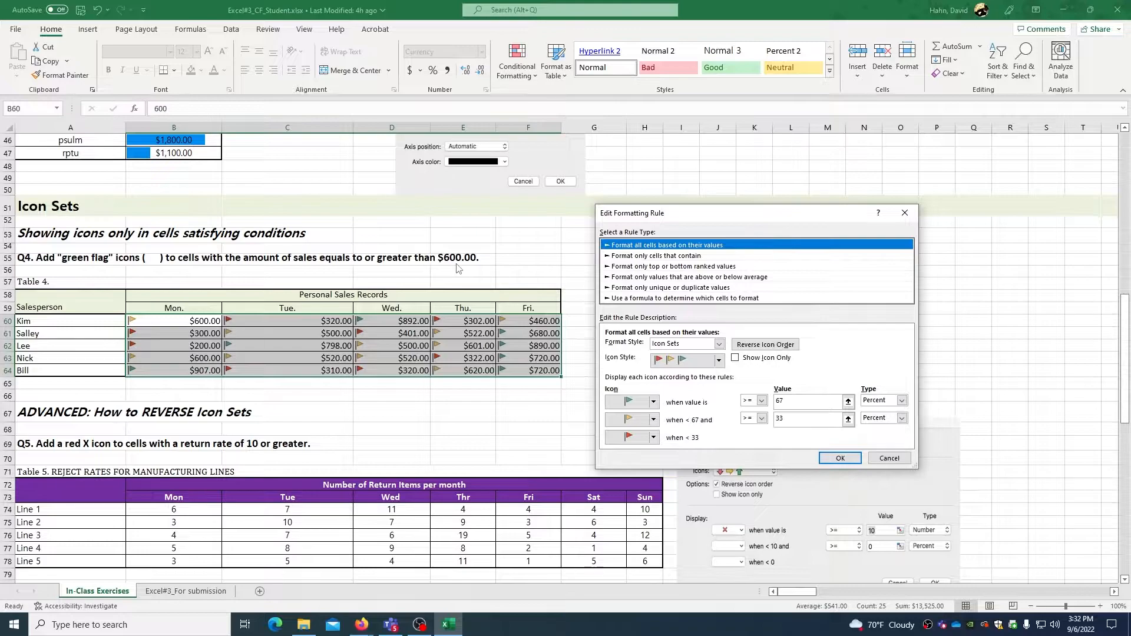
click(873, 401)
click(875, 412)
click(880, 418)
click(879, 429)
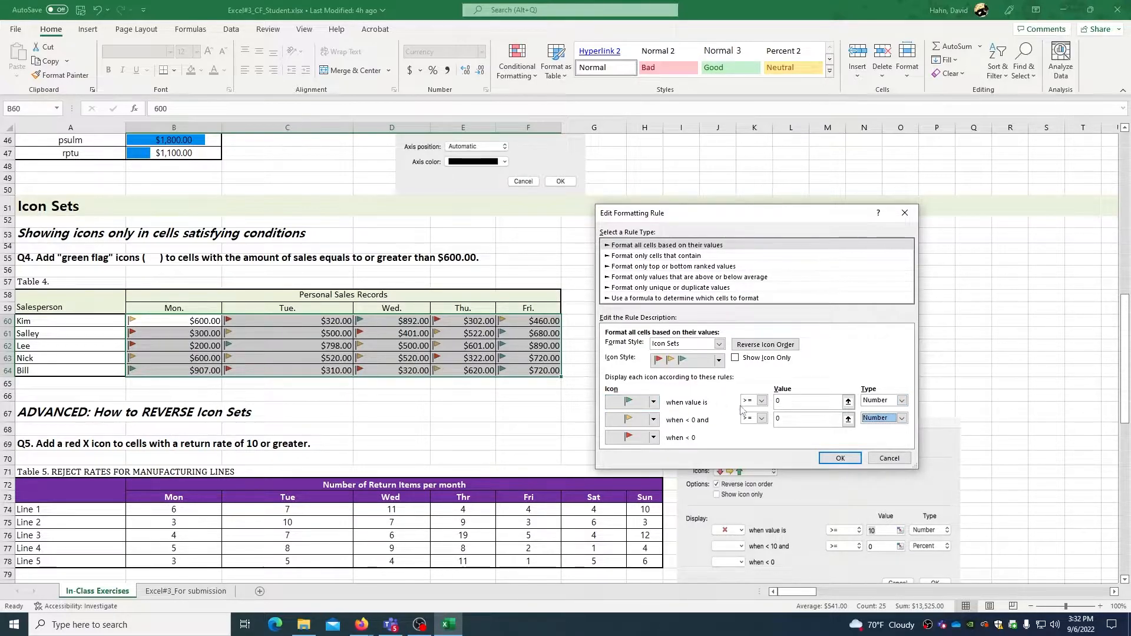
Set the green flag threshold to 600 and the yellow flag threshold to 300, and apply the rule.
click(783, 405)
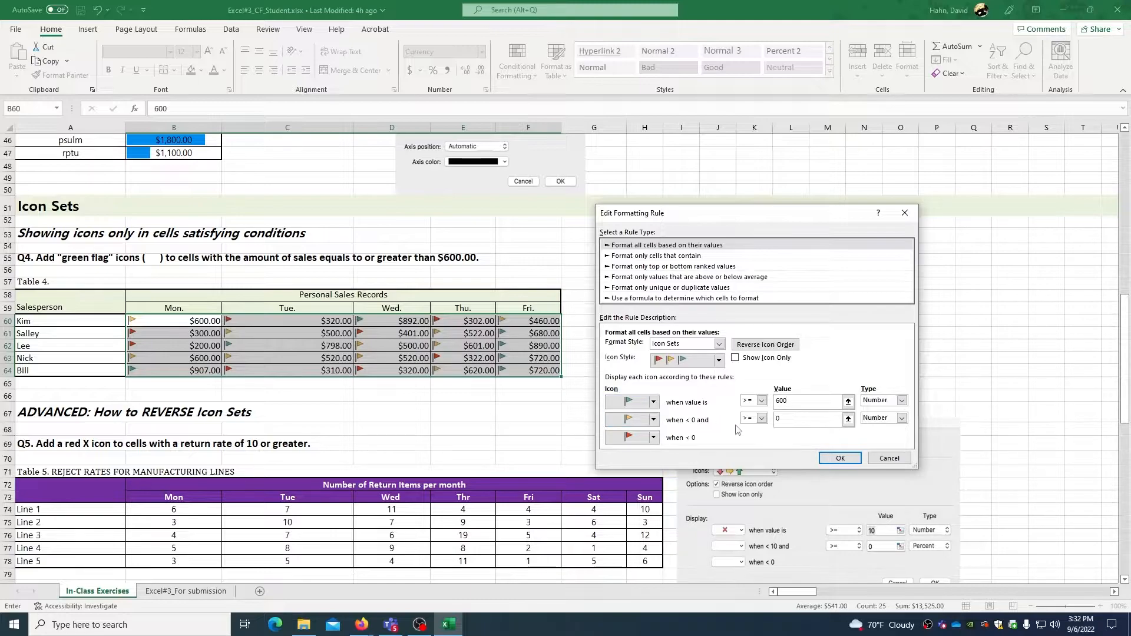
click(798, 419)
click(840, 458)
click(784, 382)
click(671, 383)
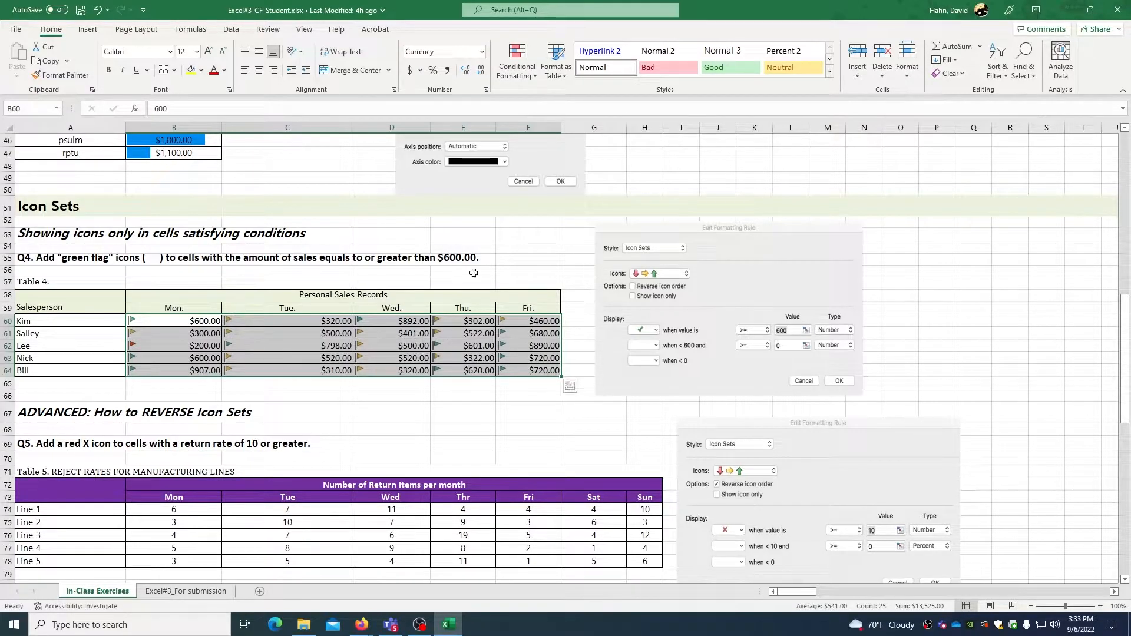
Edit the Table 4 icon rule to replace the yellow and red flags with No Cell Icon, and apply it.
click(517, 62)
click(541, 270)
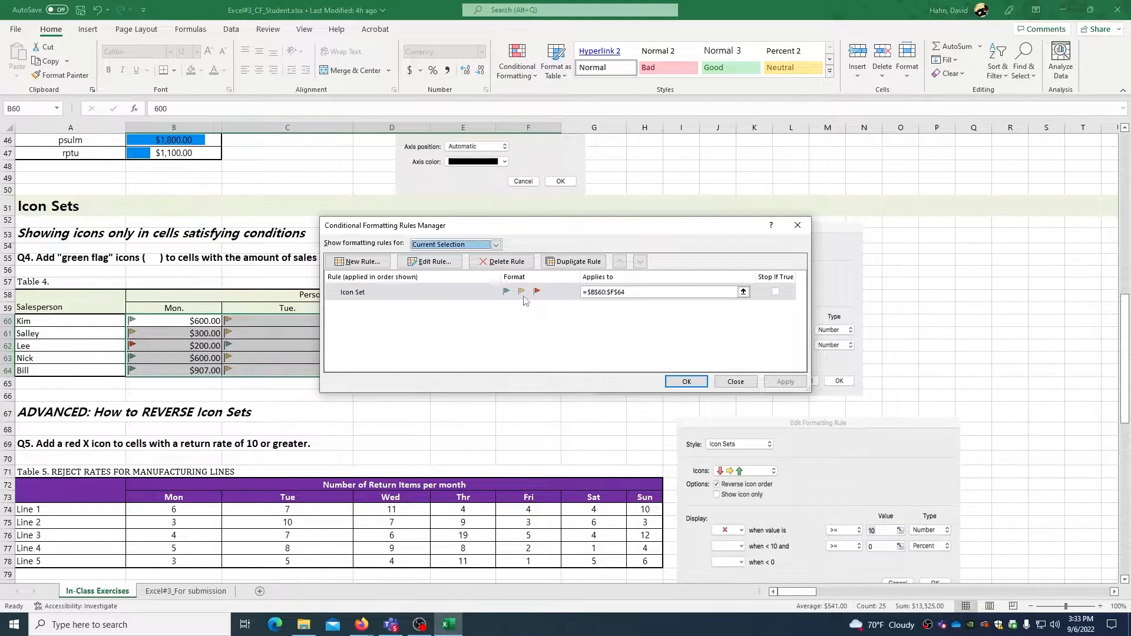
click(429, 261)
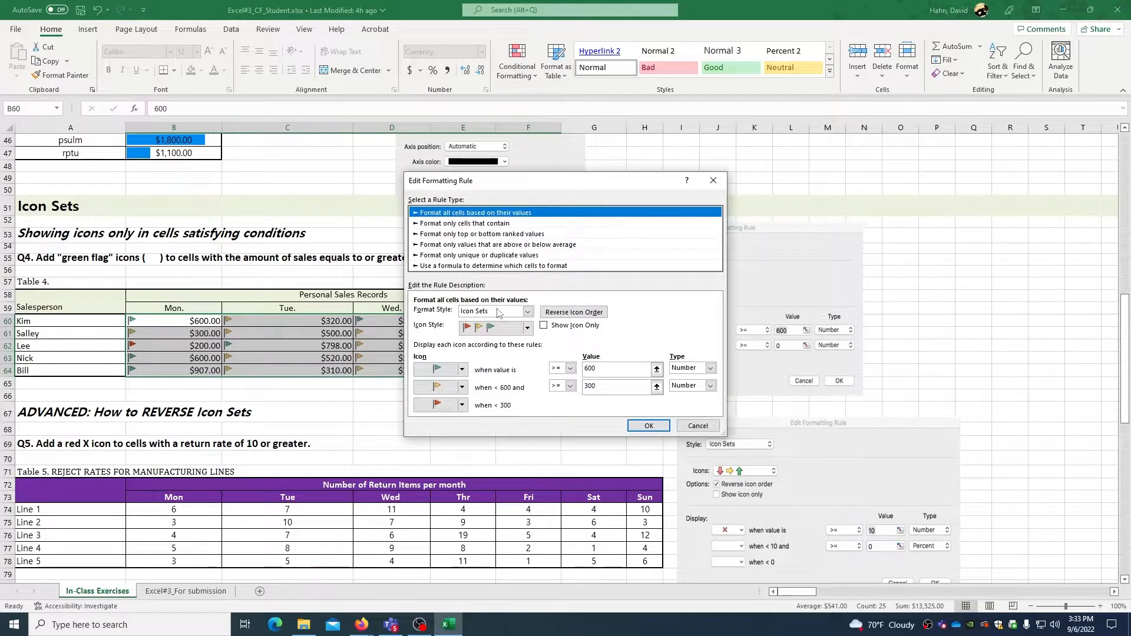
click(460, 387)
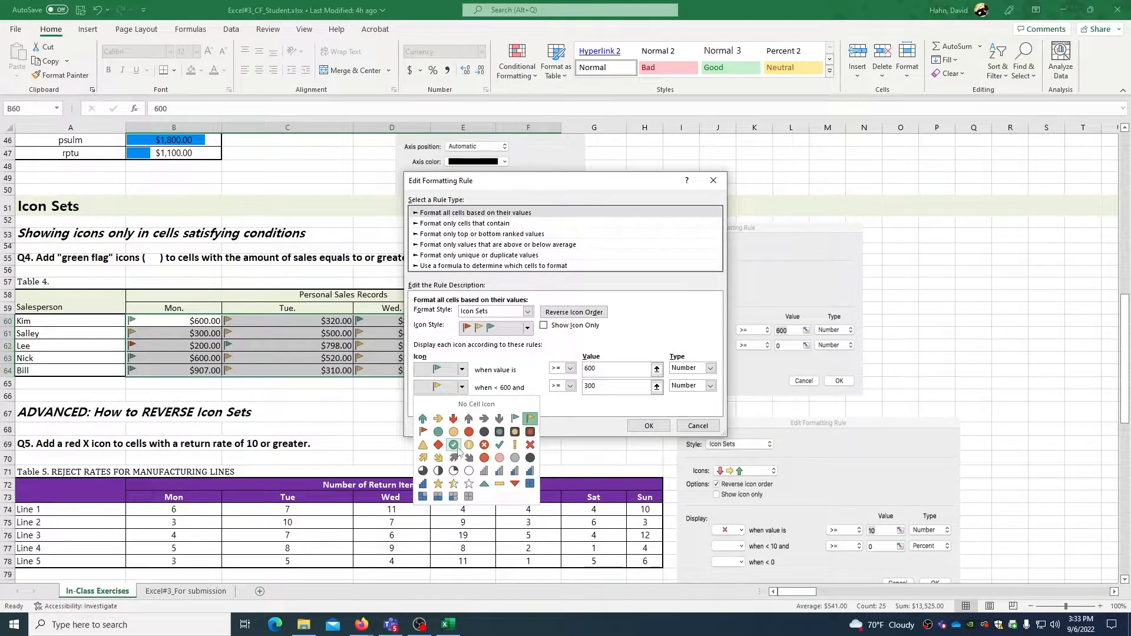
click(476, 404)
click(459, 405)
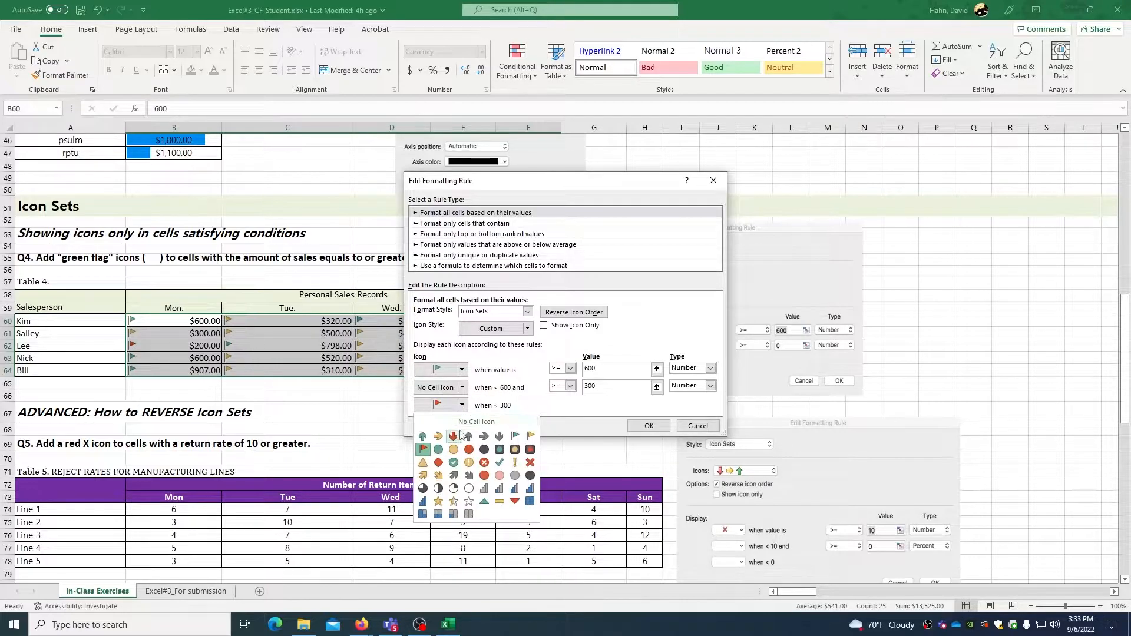
click(470, 422)
click(648, 425)
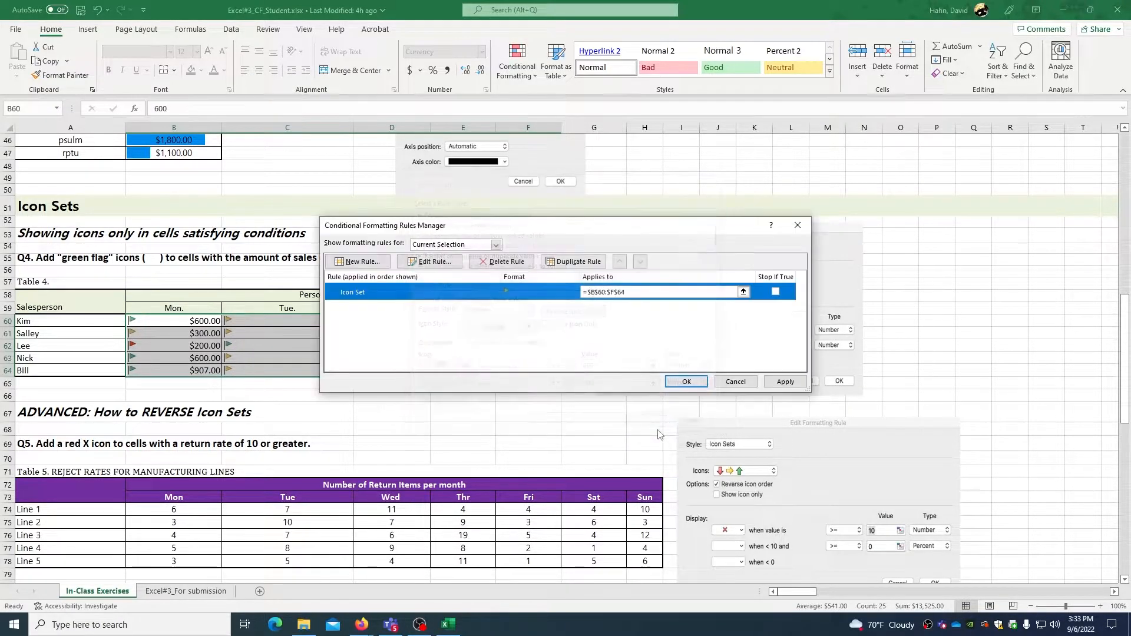
click(785, 382)
click(686, 382)
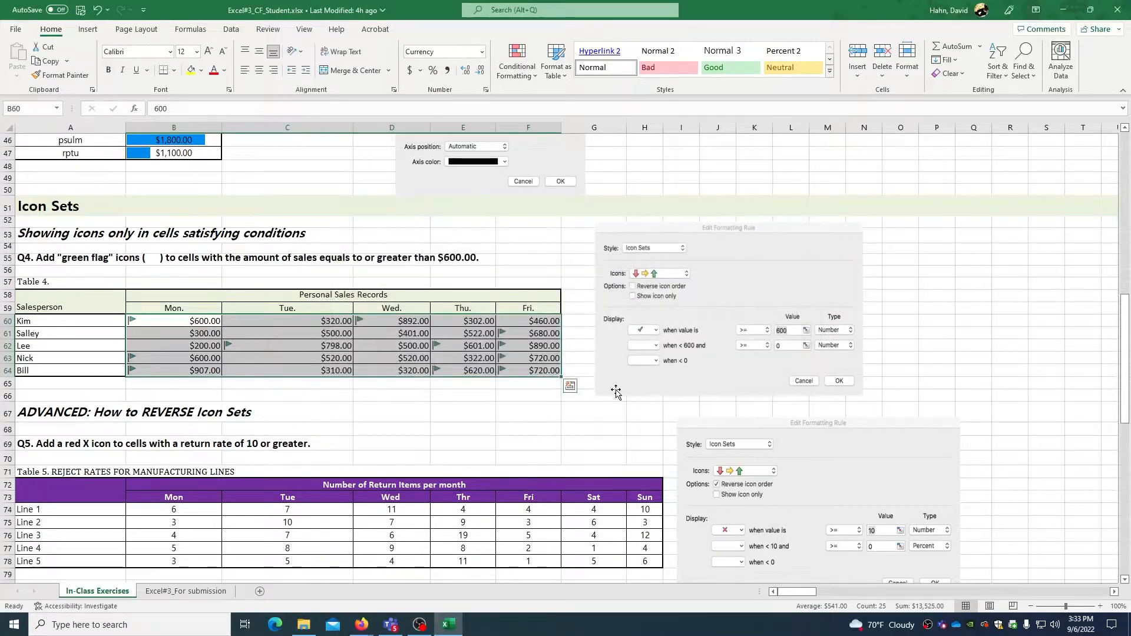
click(452, 393)
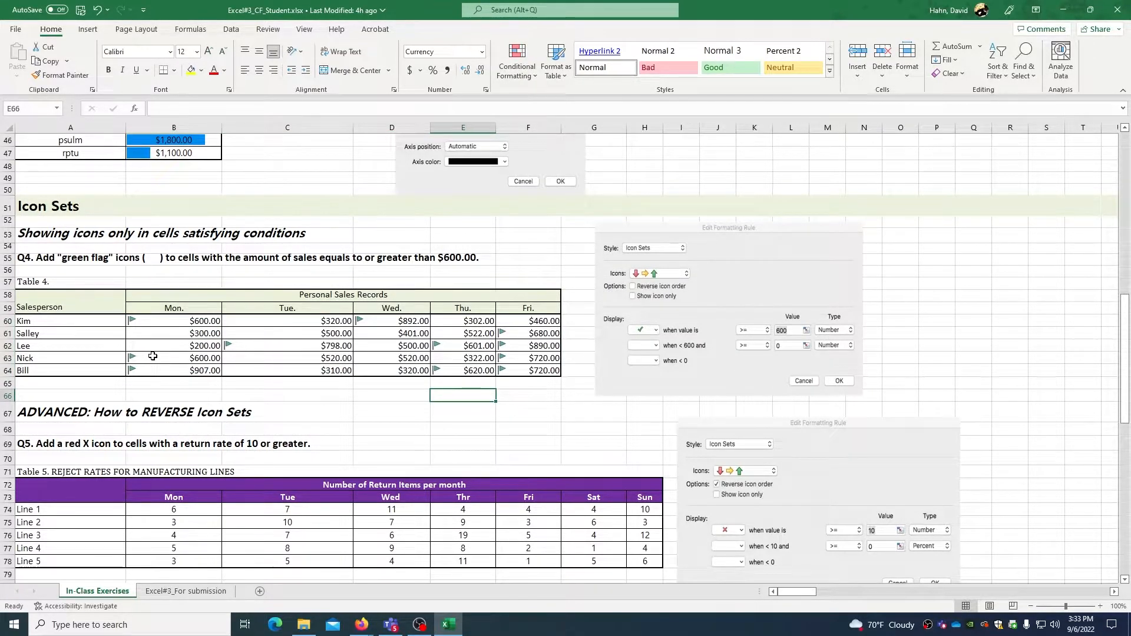
Apply the uncircled check mark, exclamation mark and X icon set to the return counts in Table 5, cells B74:H78.
scroll(509, 368, down, 5)
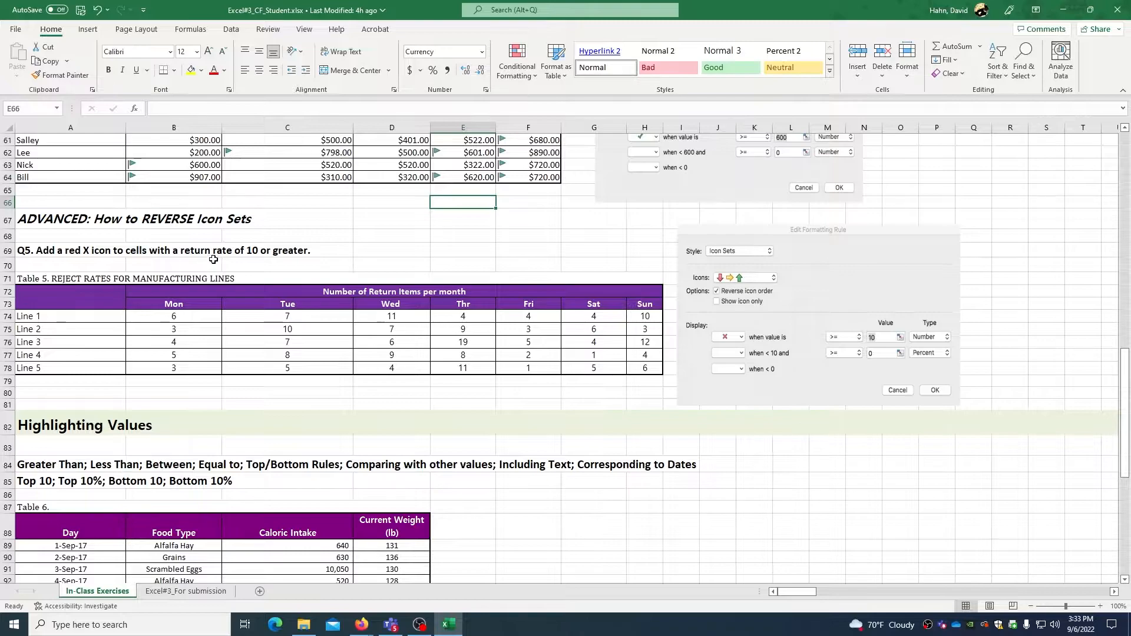
click(167, 318)
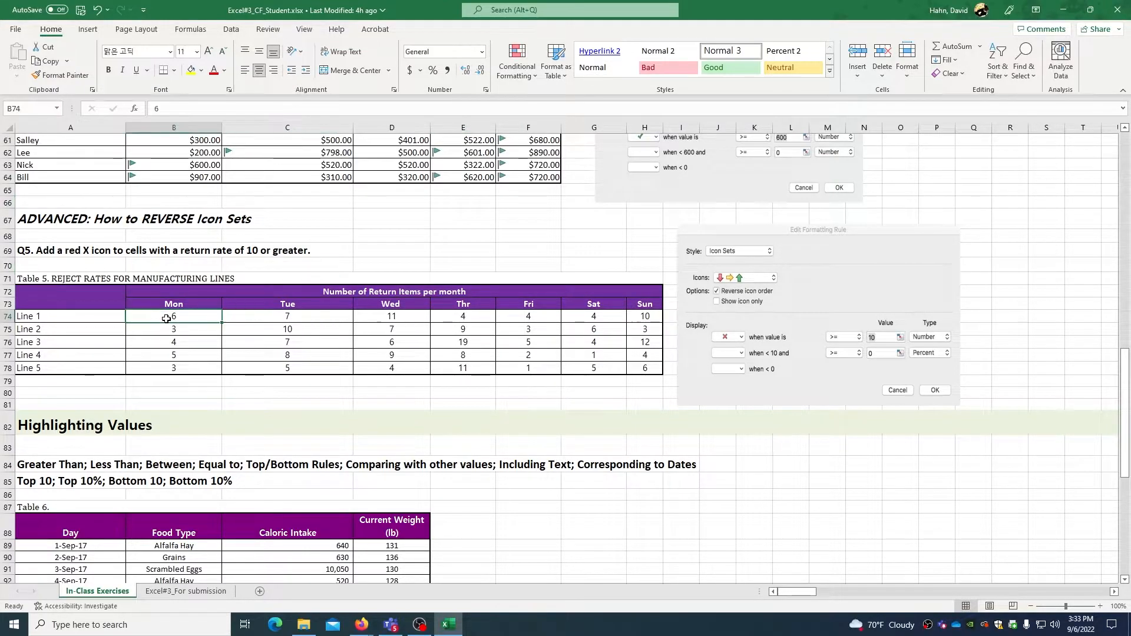
drag(167, 319, 645, 374)
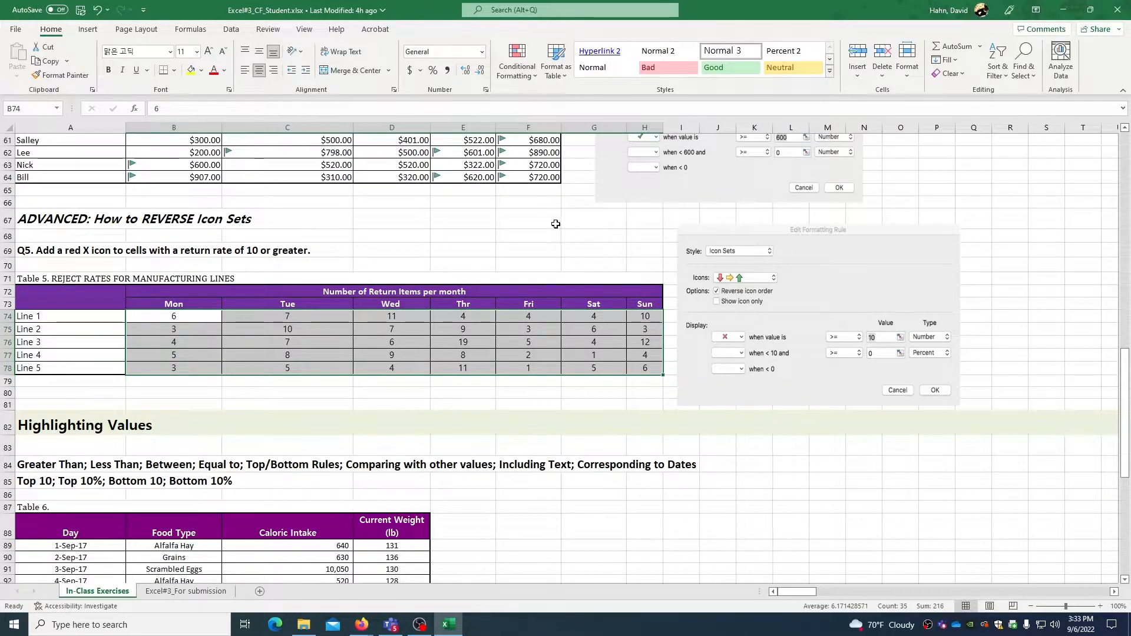
click(518, 66)
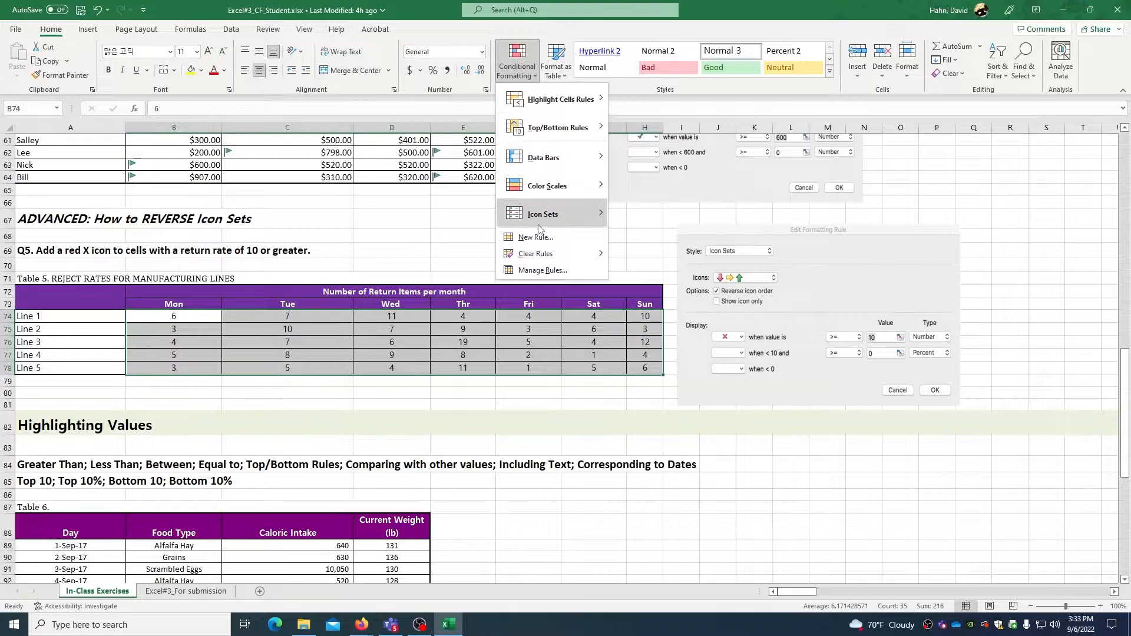
mouse_move(539, 218)
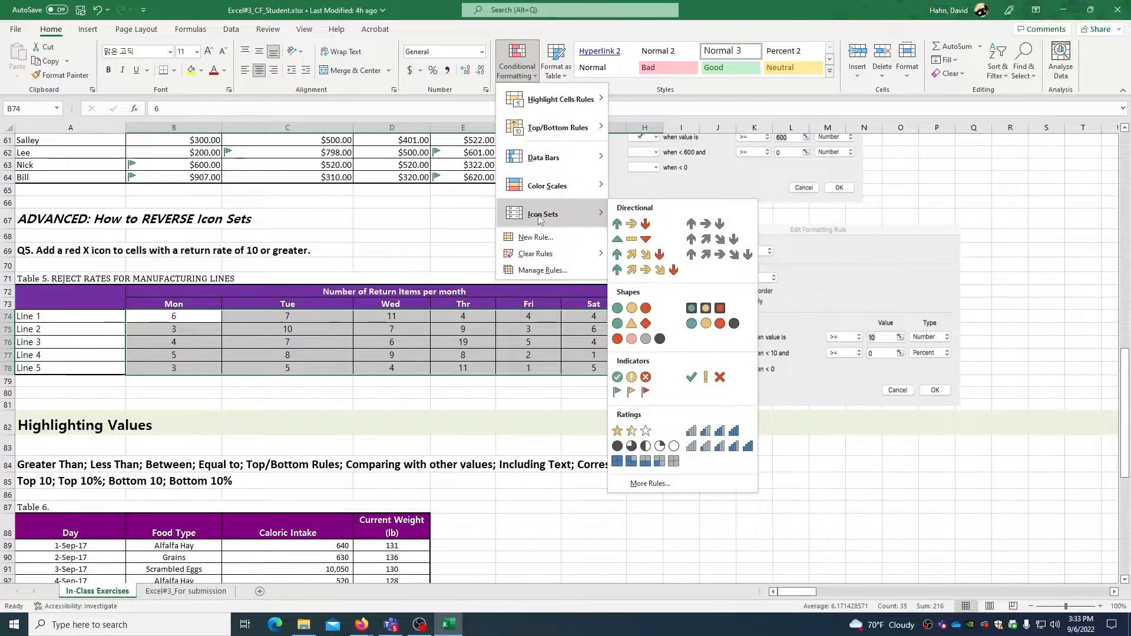
click(703, 379)
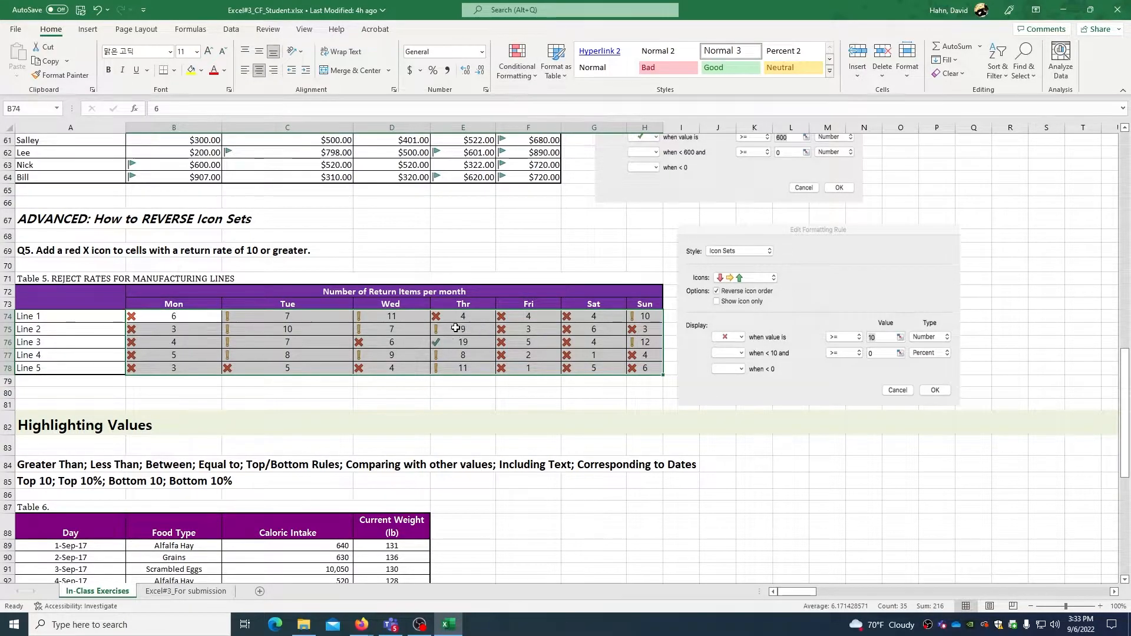
Edit the icon set rule on B74:H78 so both icon thresholds use the Number type.
click(517, 65)
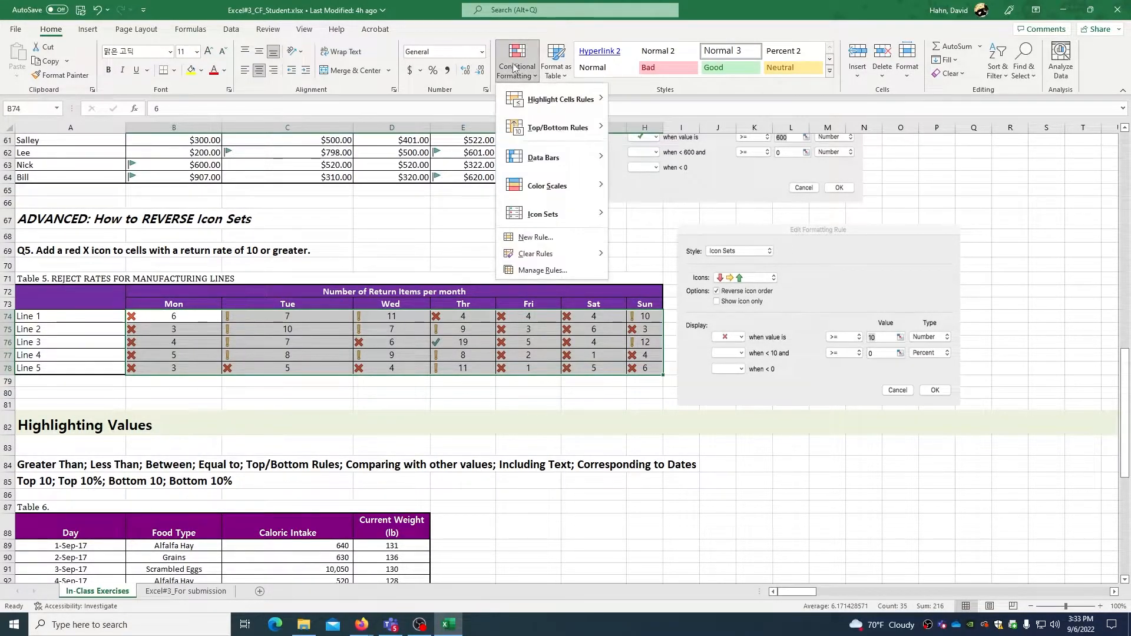
click(537, 272)
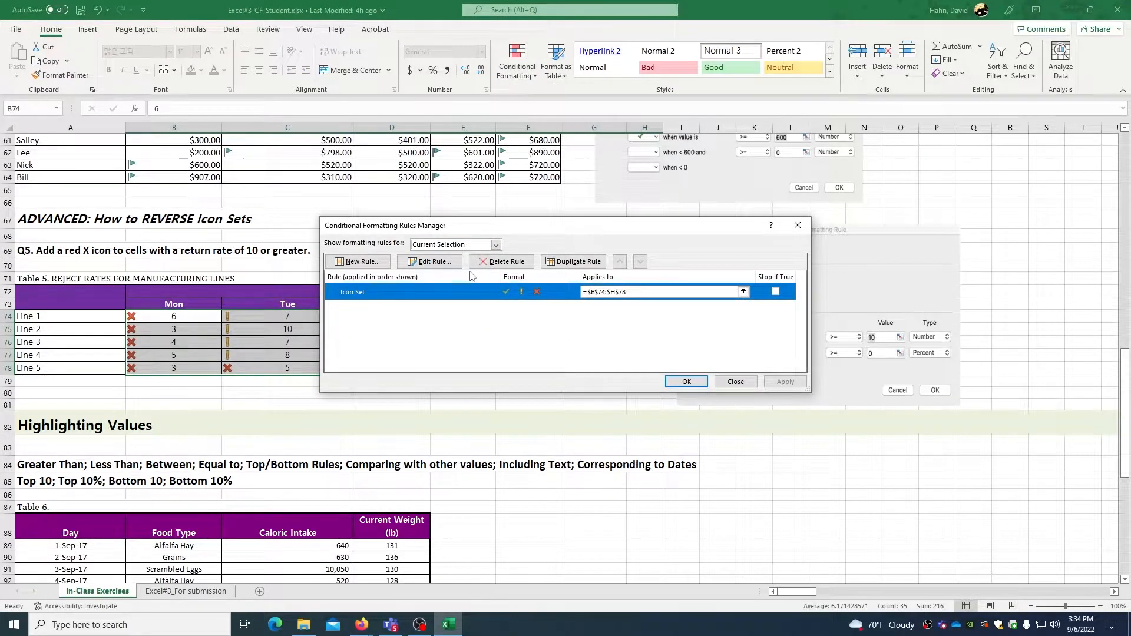
click(451, 264)
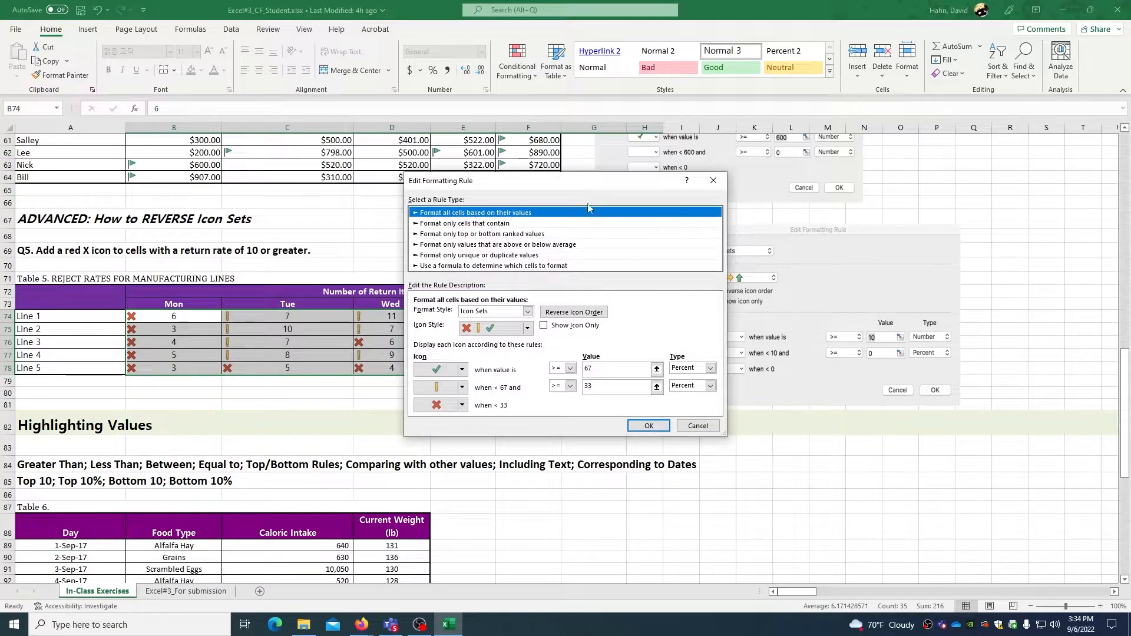
drag(591, 186, 794, 187)
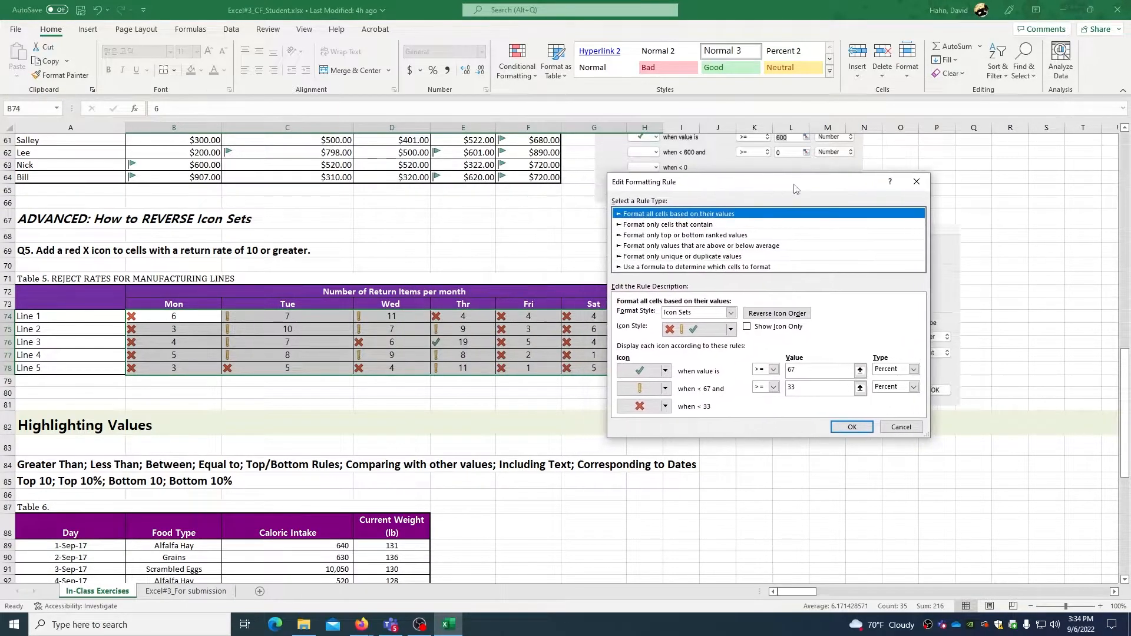
click(665, 372)
click(665, 372)
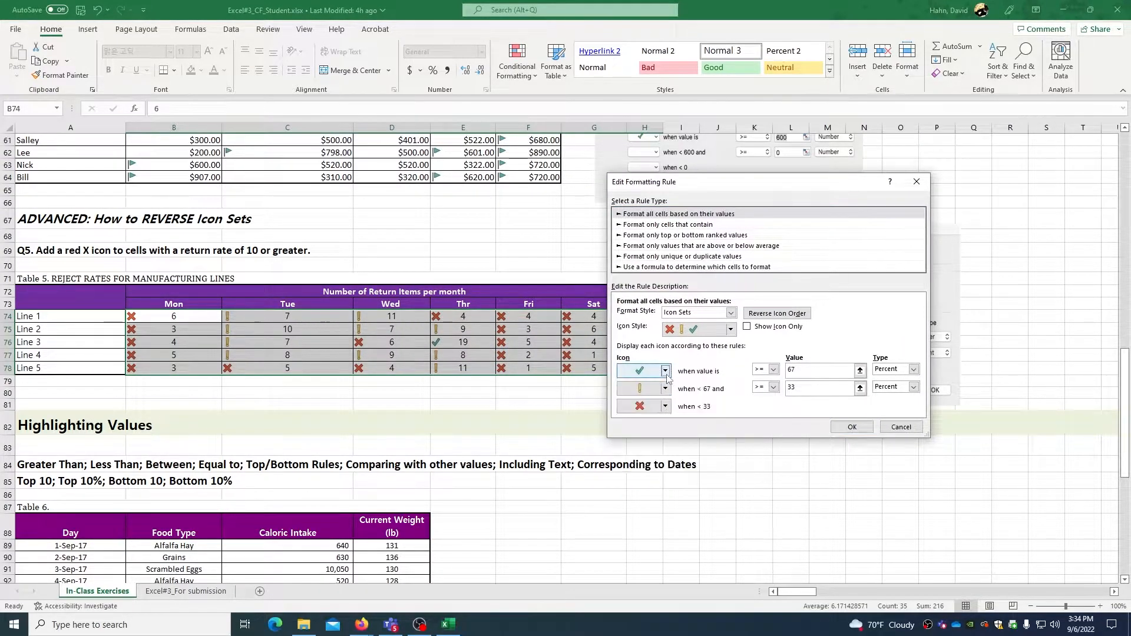
click(912, 369)
click(910, 381)
click(912, 388)
click(911, 399)
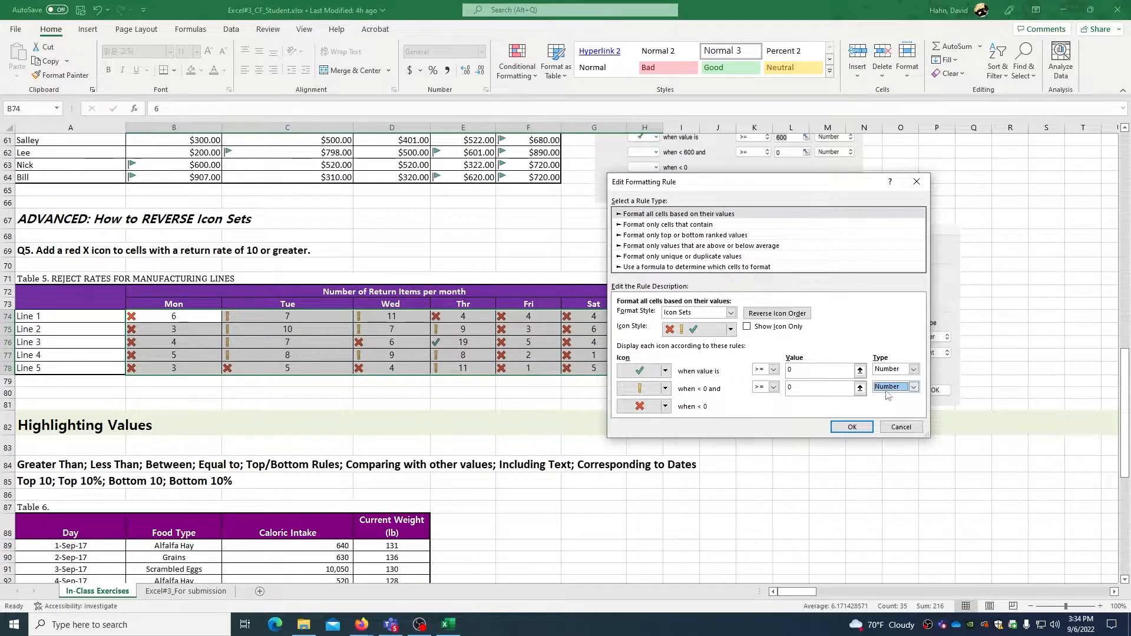
Change the rule's first icon to the red X for values greater than or equal to 10.
click(665, 370)
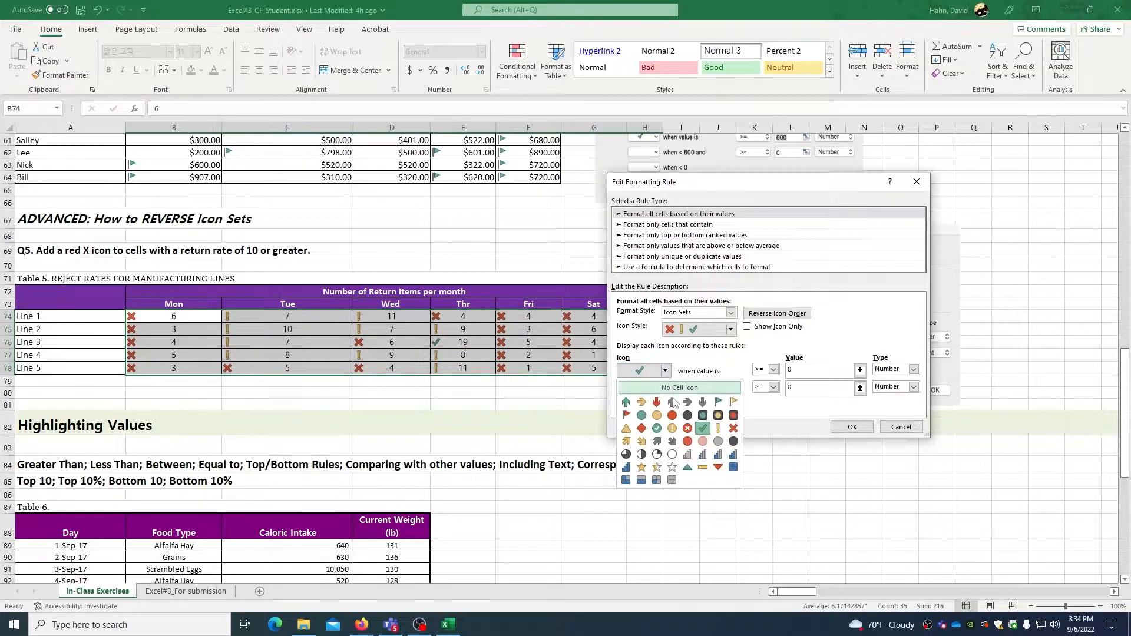
click(733, 428)
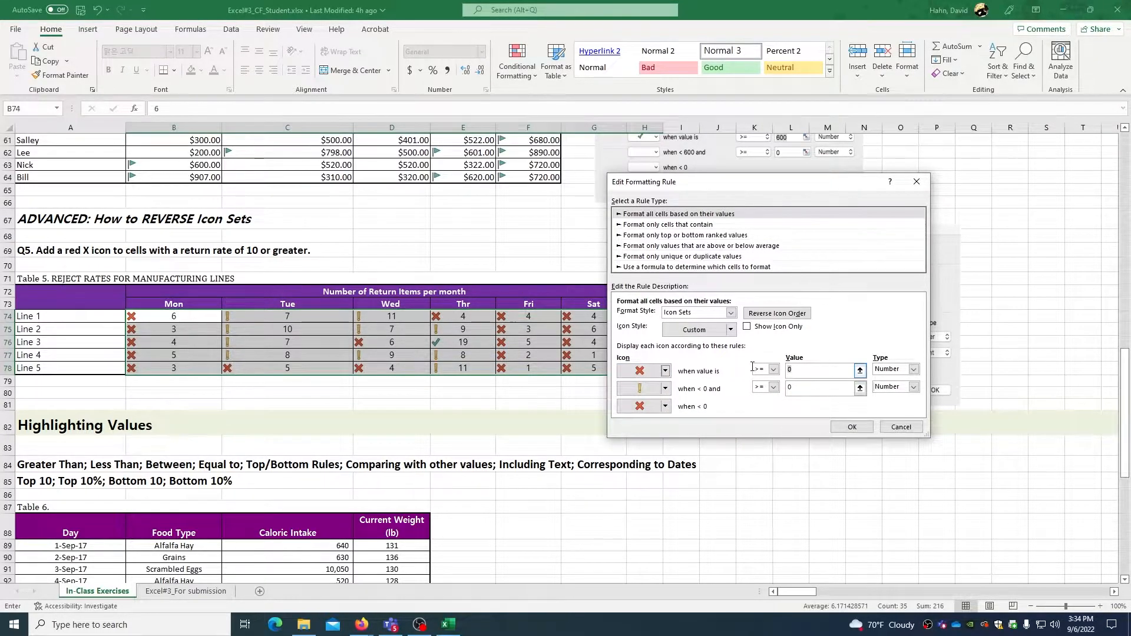
drag(752, 366, 752, 366)
text(10)
Set the second and third icons of the Table 5 rule to No Cell Icon.
click(665, 389)
click(670, 406)
click(666, 406)
click(674, 424)
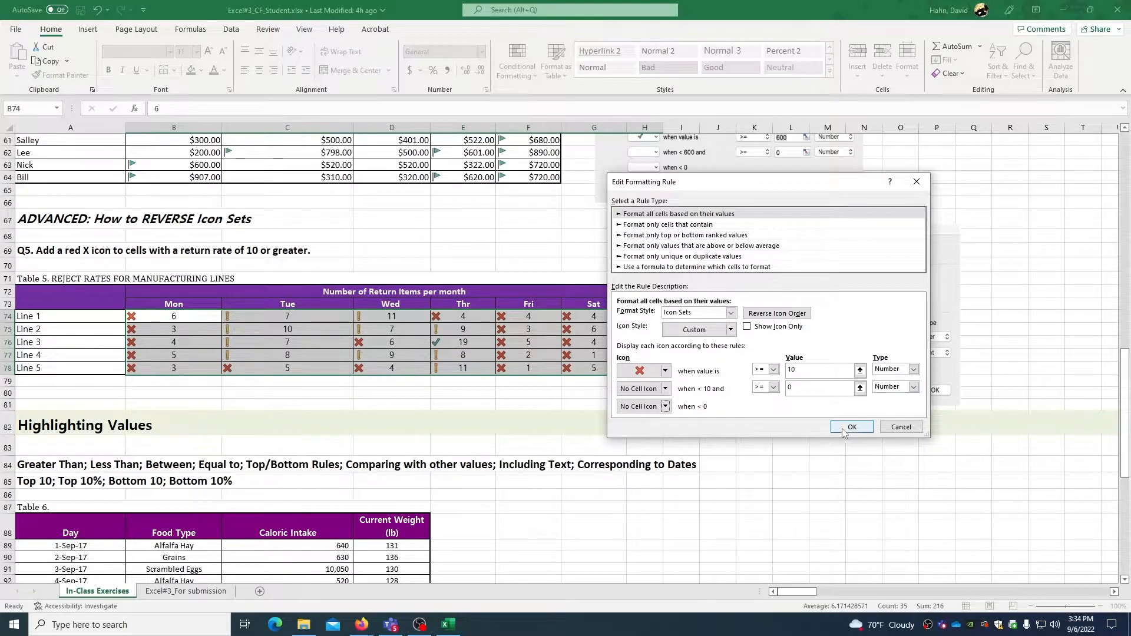
Apply the edited red X icon rule to the return counts in Table 5, cells B74:H78.
click(852, 427)
click(786, 382)
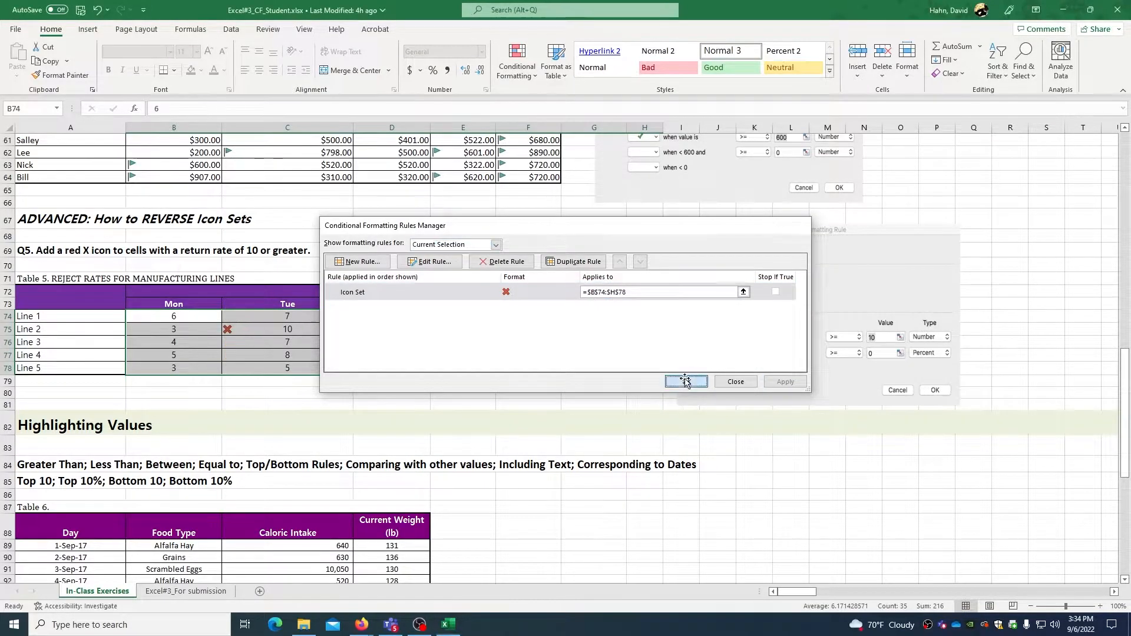
click(686, 382)
Check the red X icons against the return counts of 10 or greater in Table 5.
click(615, 347)
click(488, 344)
click(470, 366)
click(416, 316)
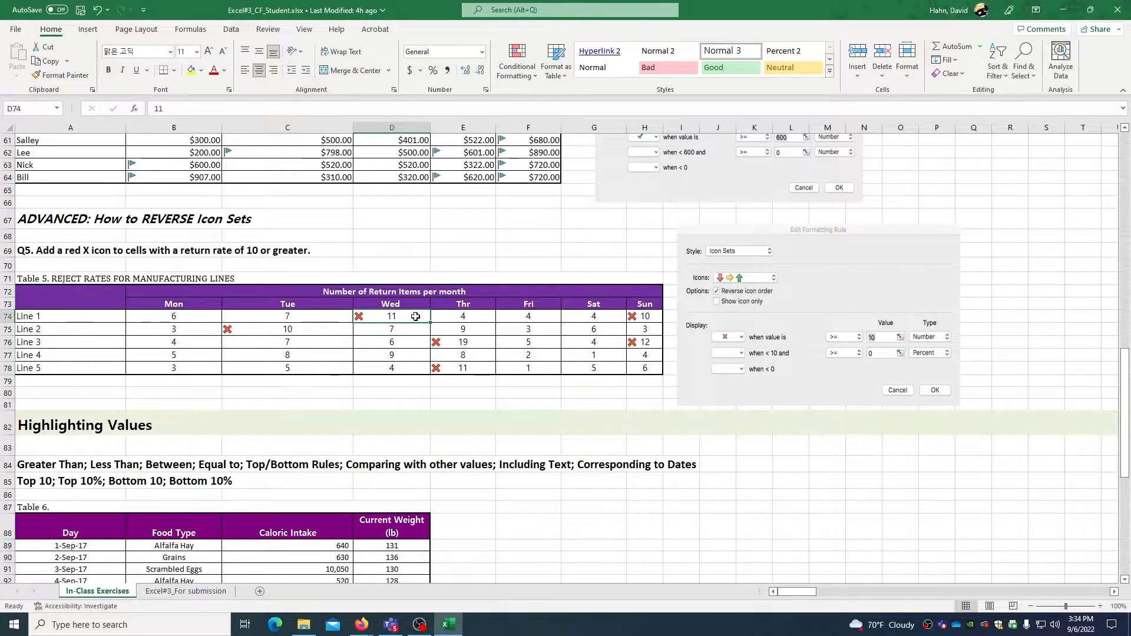
click(310, 326)
click(629, 316)
click(637, 342)
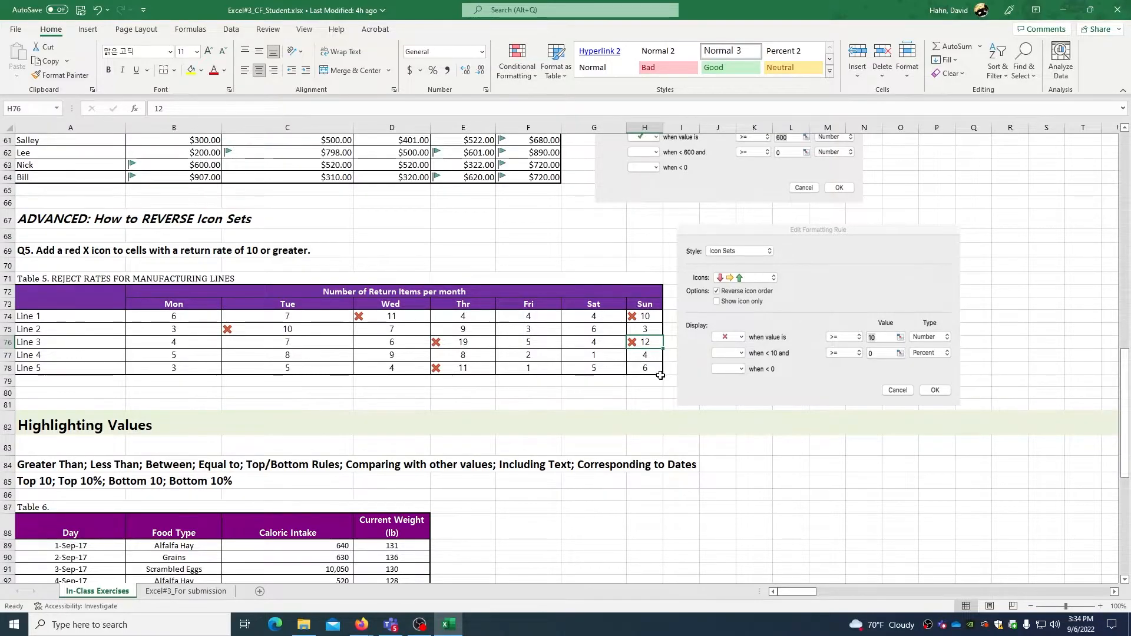
Review the highlight rule types listed under Highlighting Values and the data in Table 6.
scroll(660, 371, down, 6)
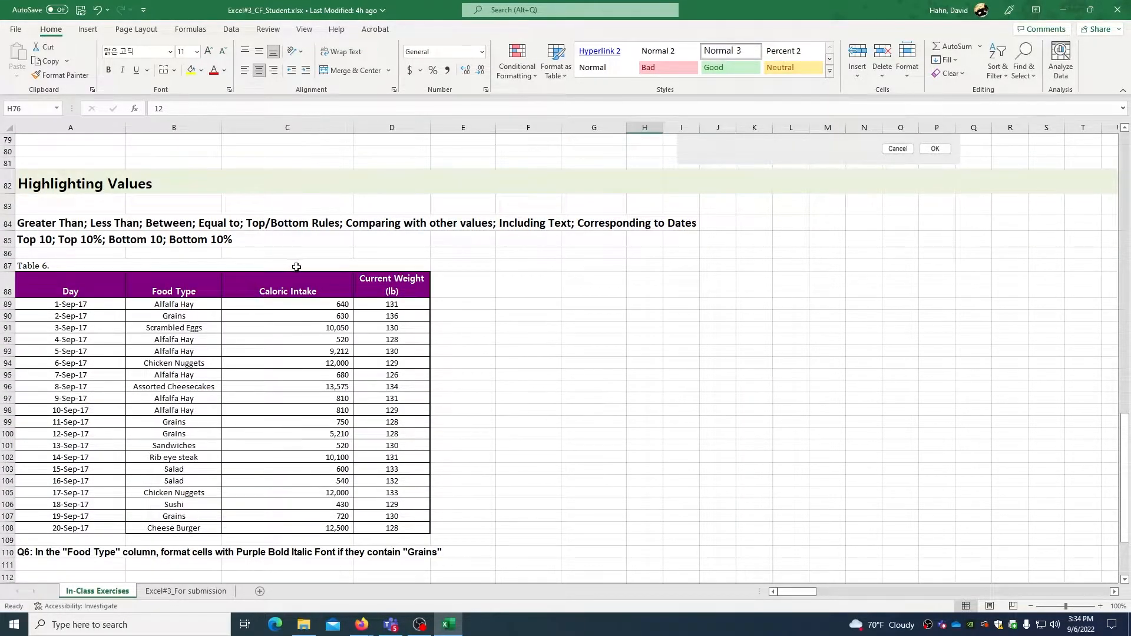
scroll(407, 288, down, 3)
scroll(409, 288, up, 2)
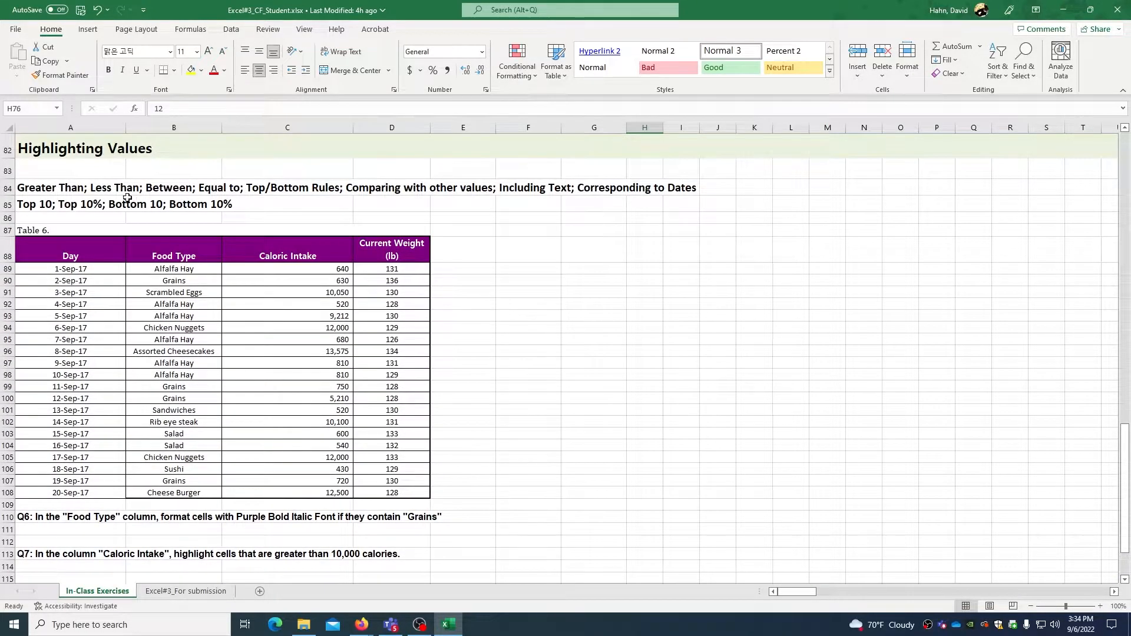
click(81, 192)
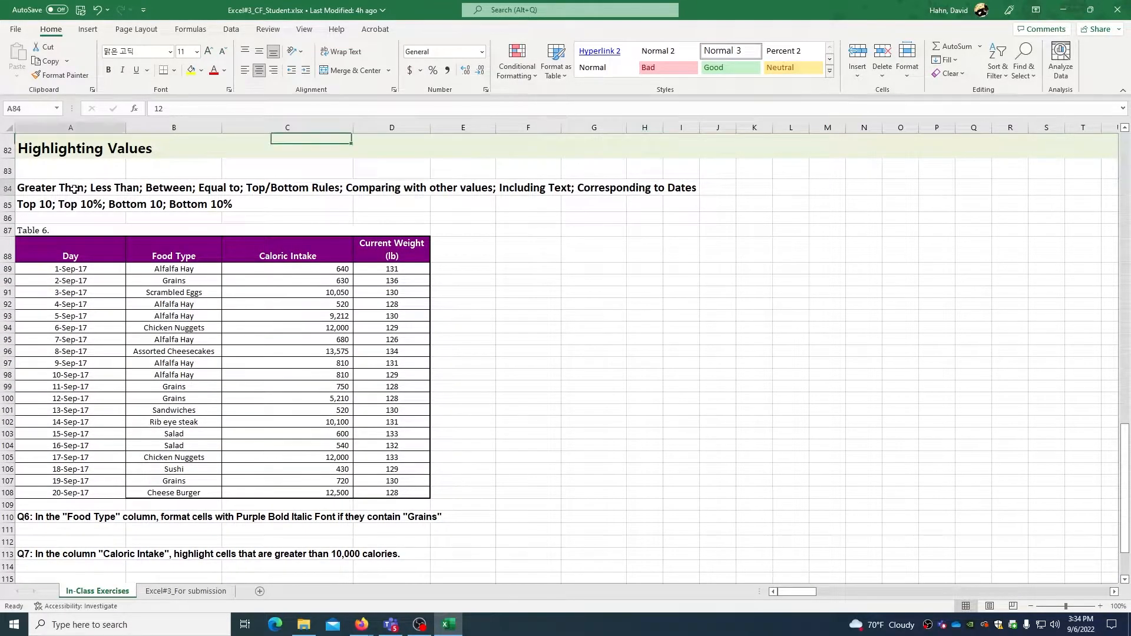
click(177, 192)
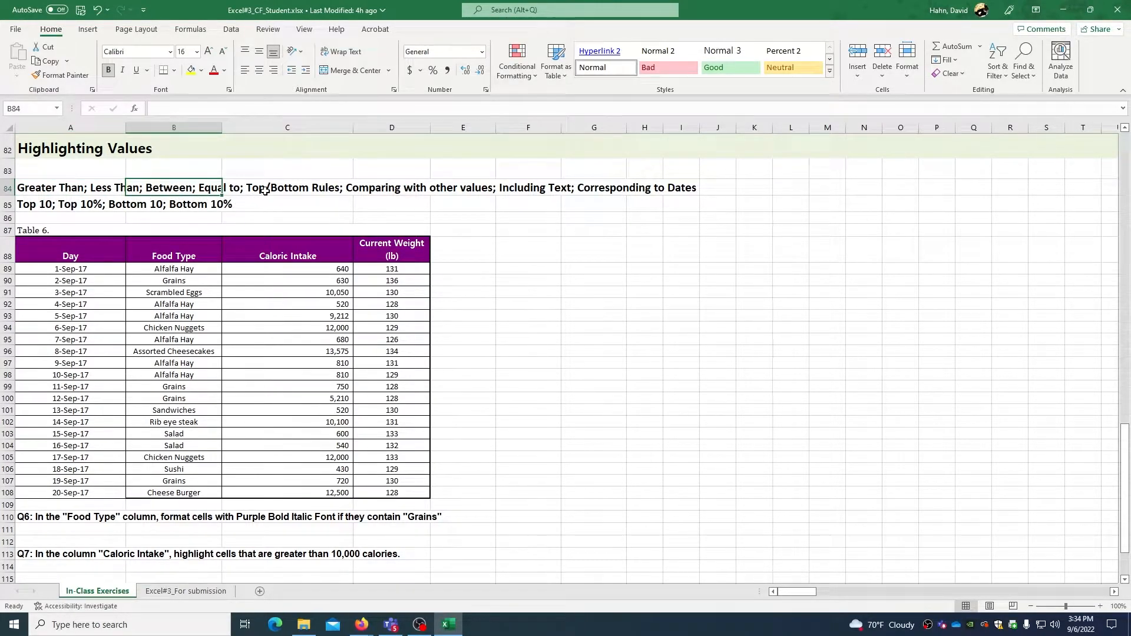
click(299, 192)
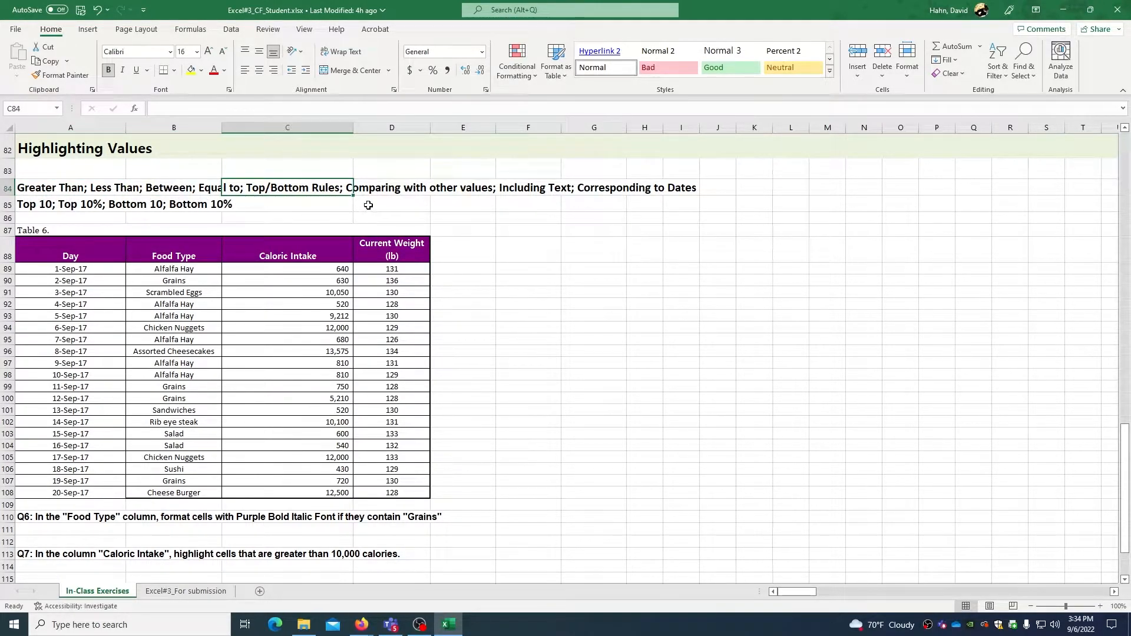
click(414, 197)
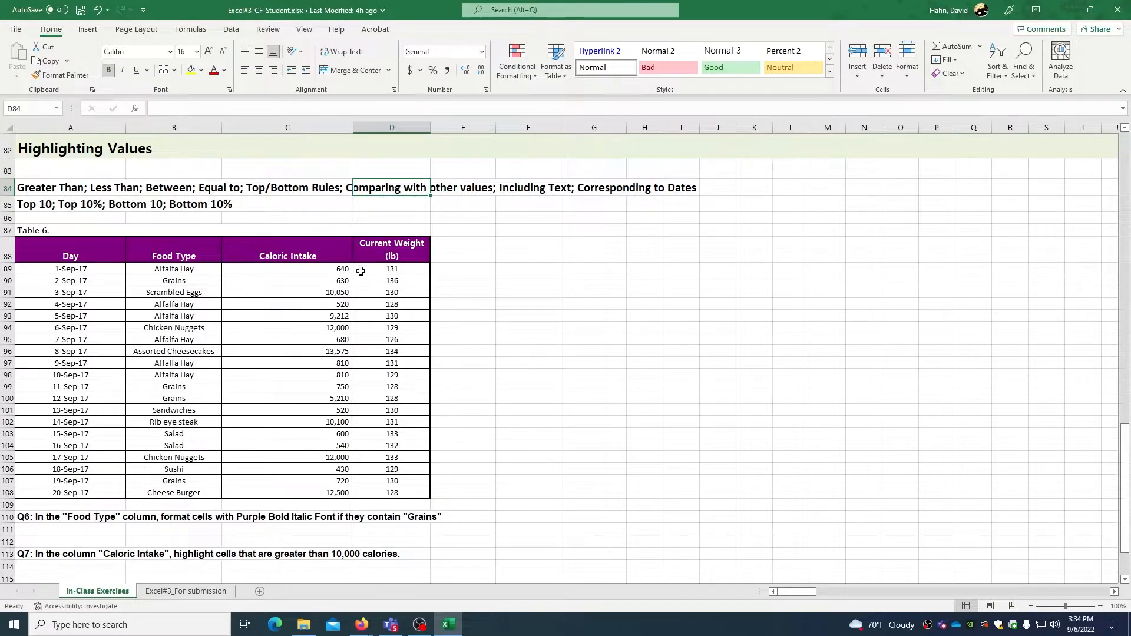
click(491, 188)
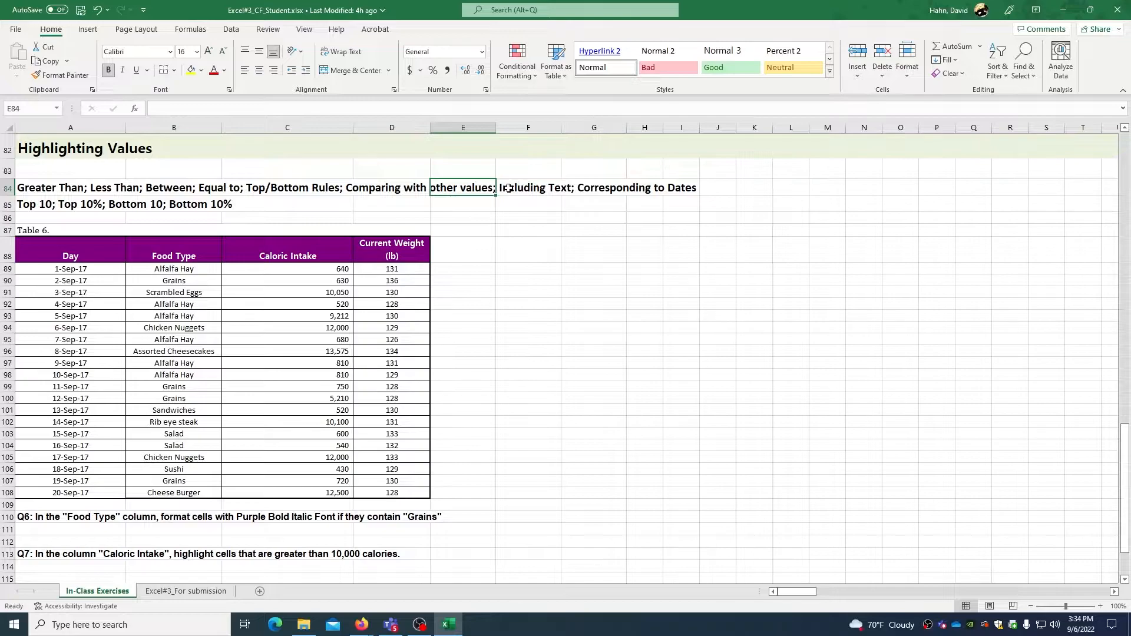
click(538, 189)
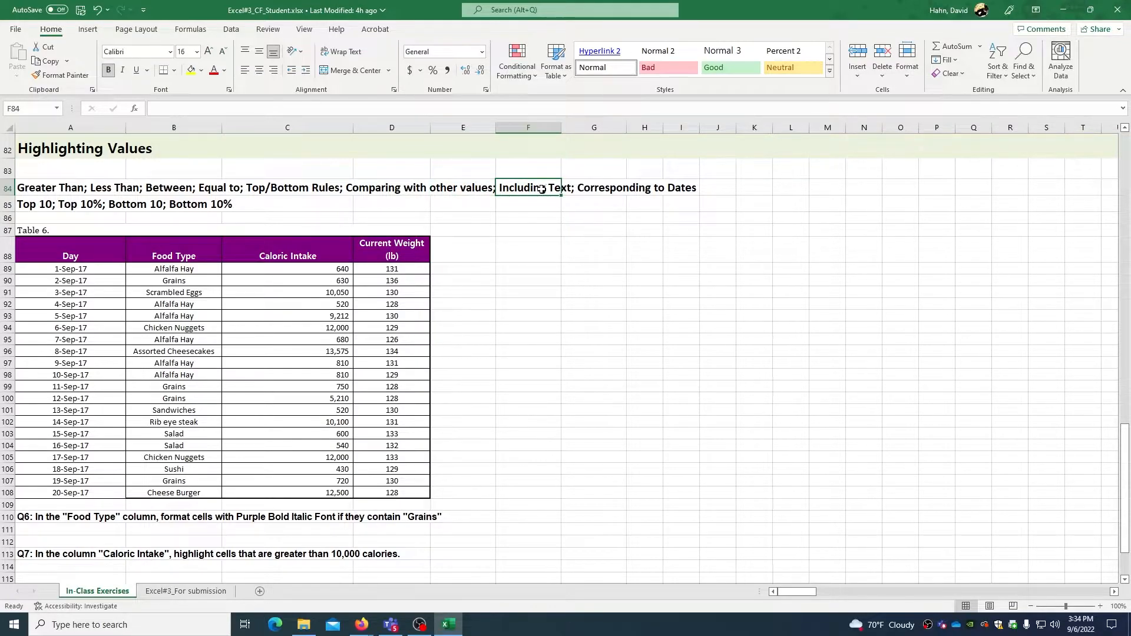
click(587, 192)
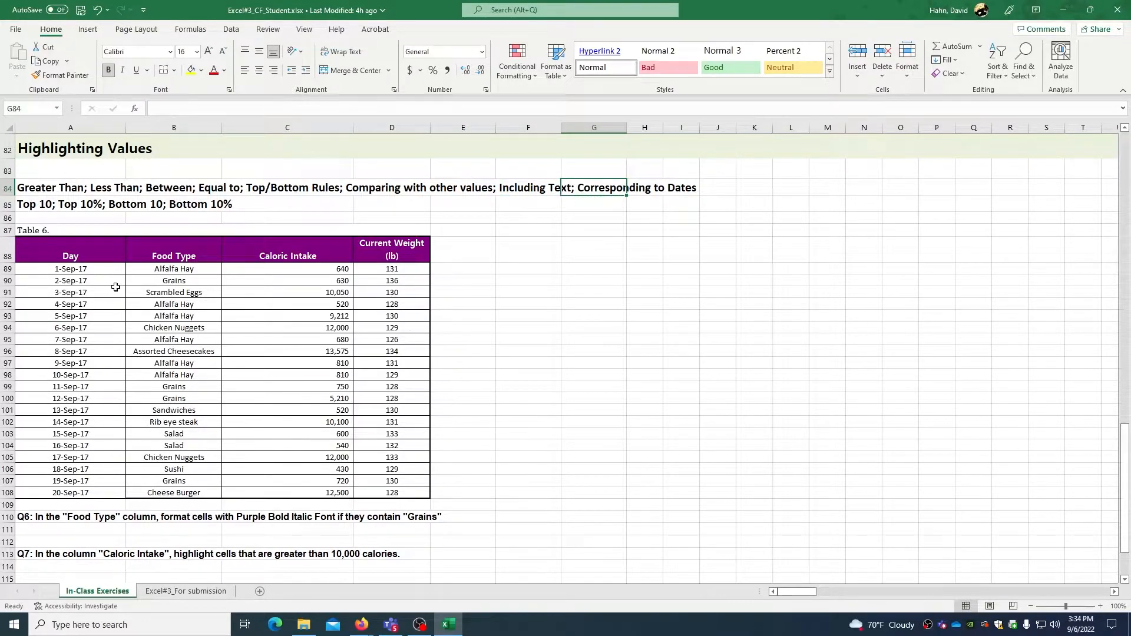
click(103, 272)
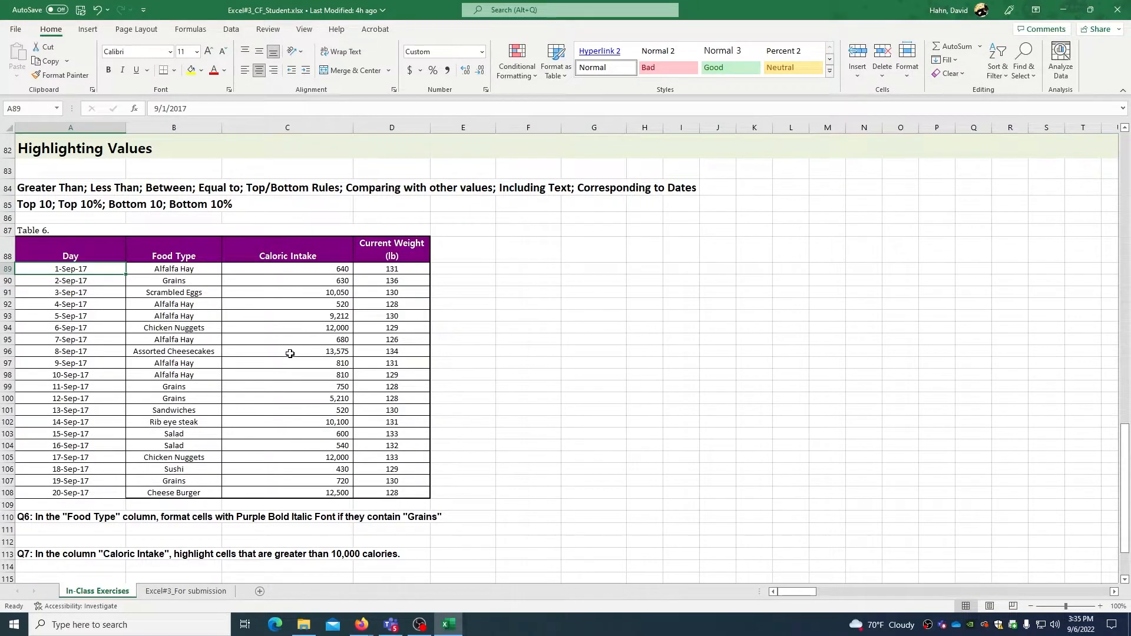
For Q6, create a Text That Contains highlight rule for "grains" on the Food Type cells B89:B108.
scroll(289, 352, down, 1)
drag(142, 456, 292, 460)
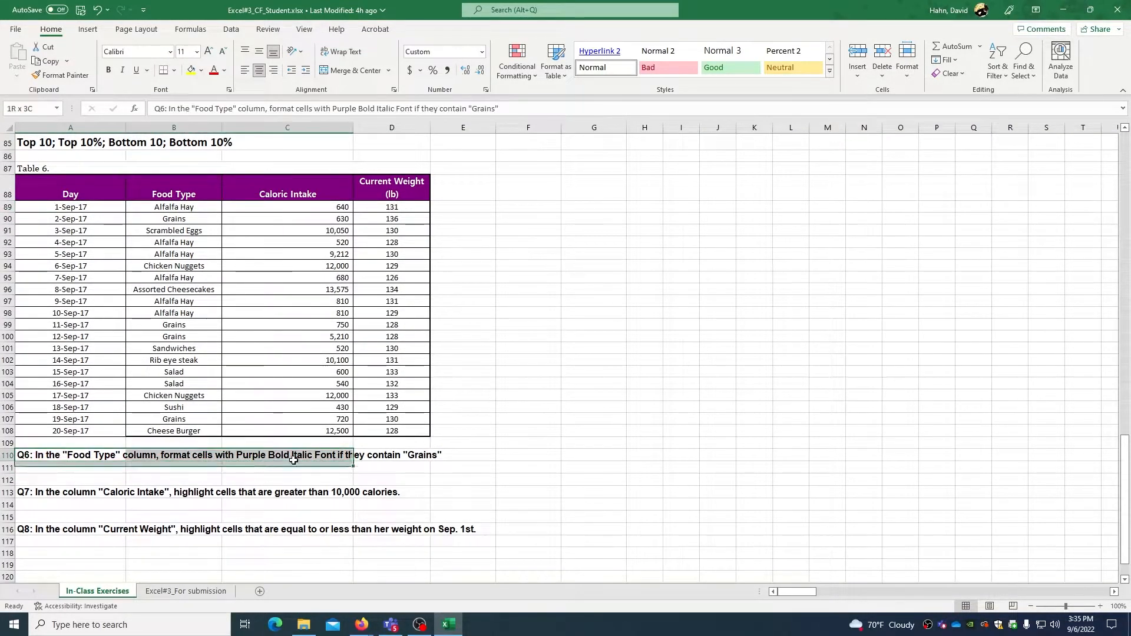
click(259, 466)
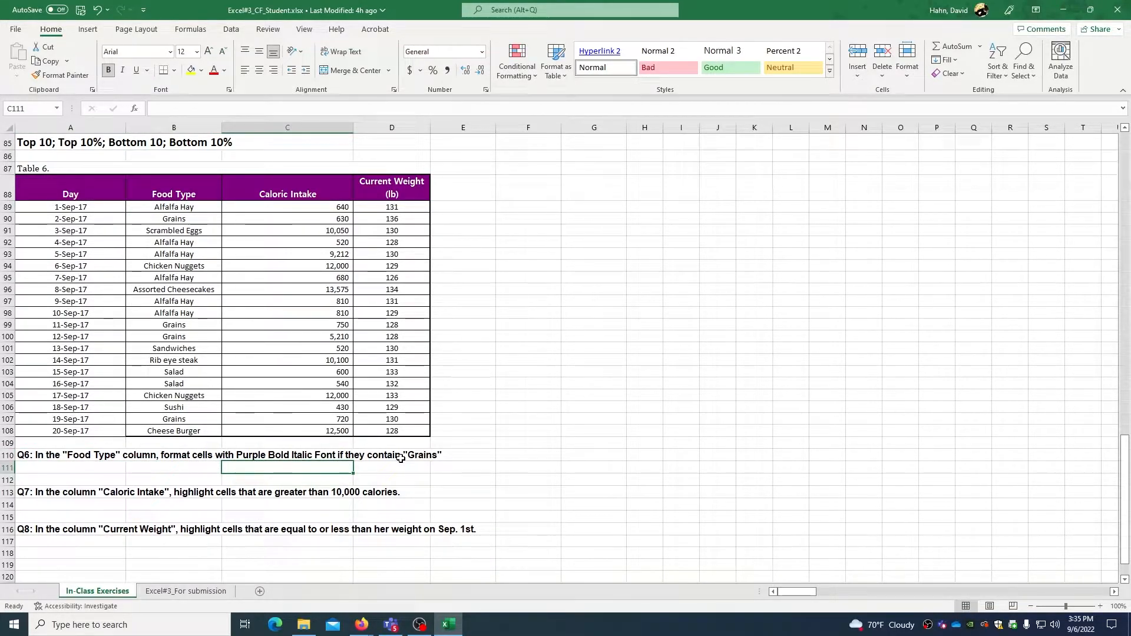
drag(186, 208, 190, 432)
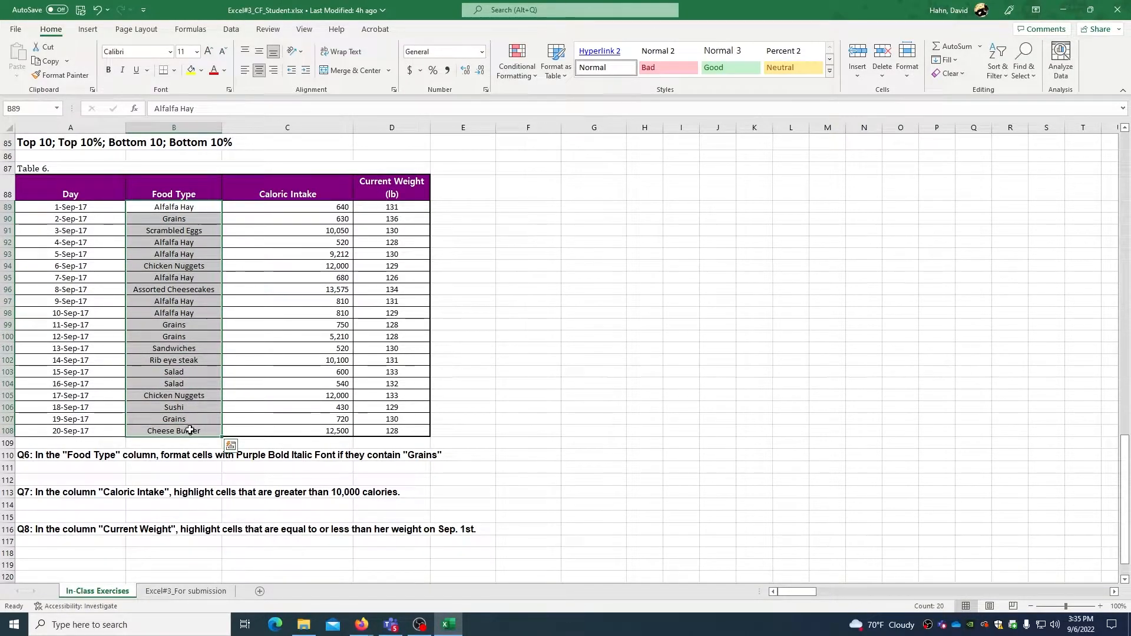
click(516, 61)
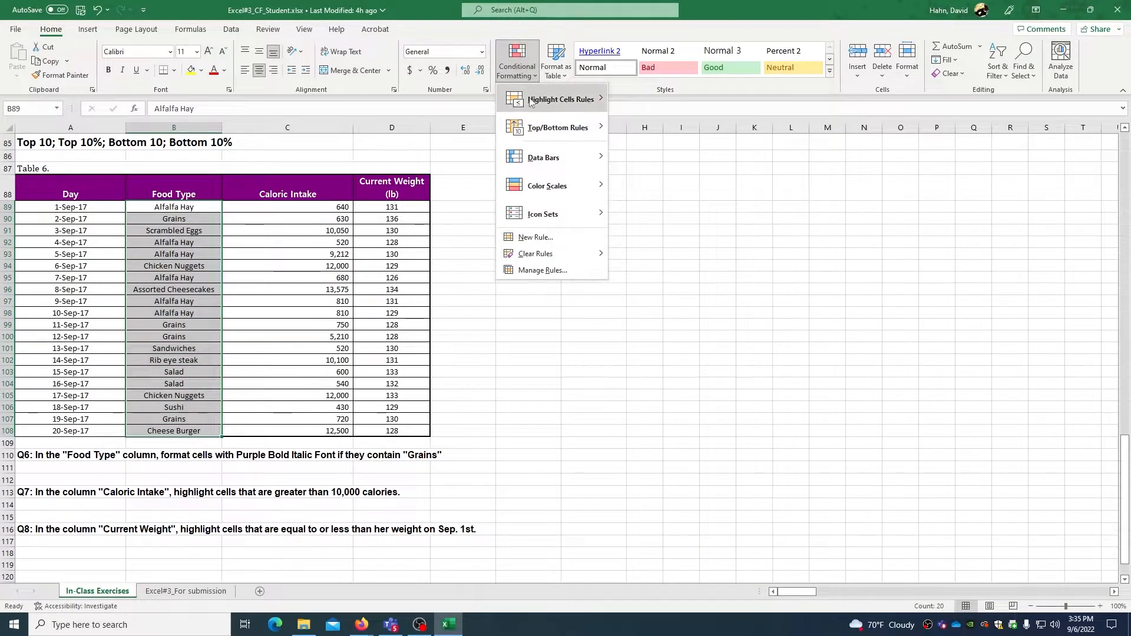
mouse_move(531, 103)
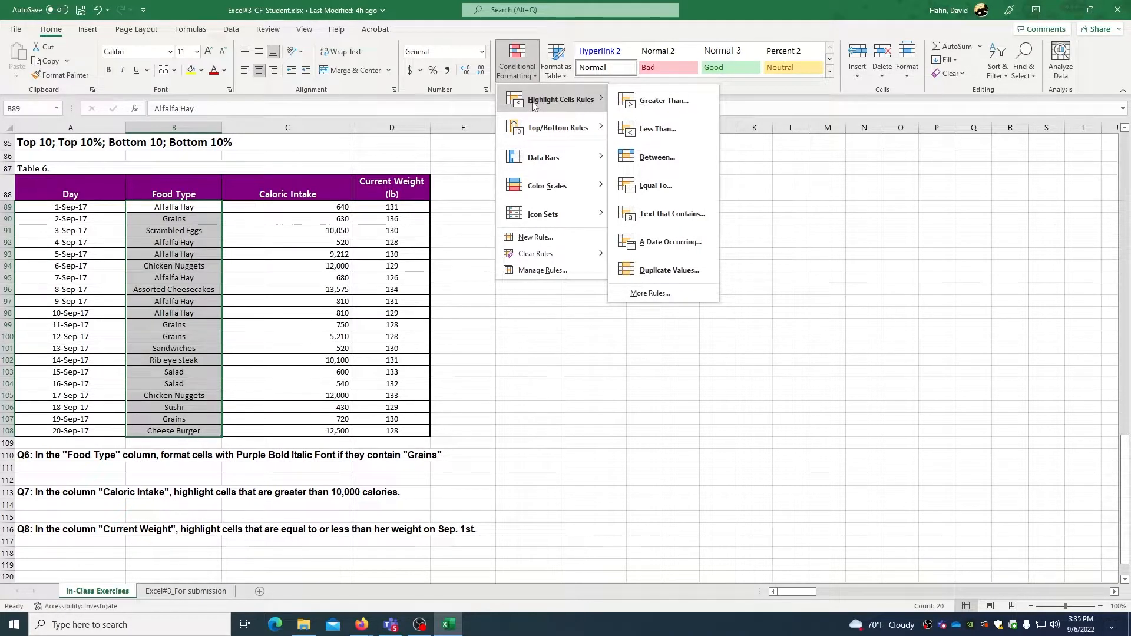
click(669, 219)
drag(630, 250, 659, 229)
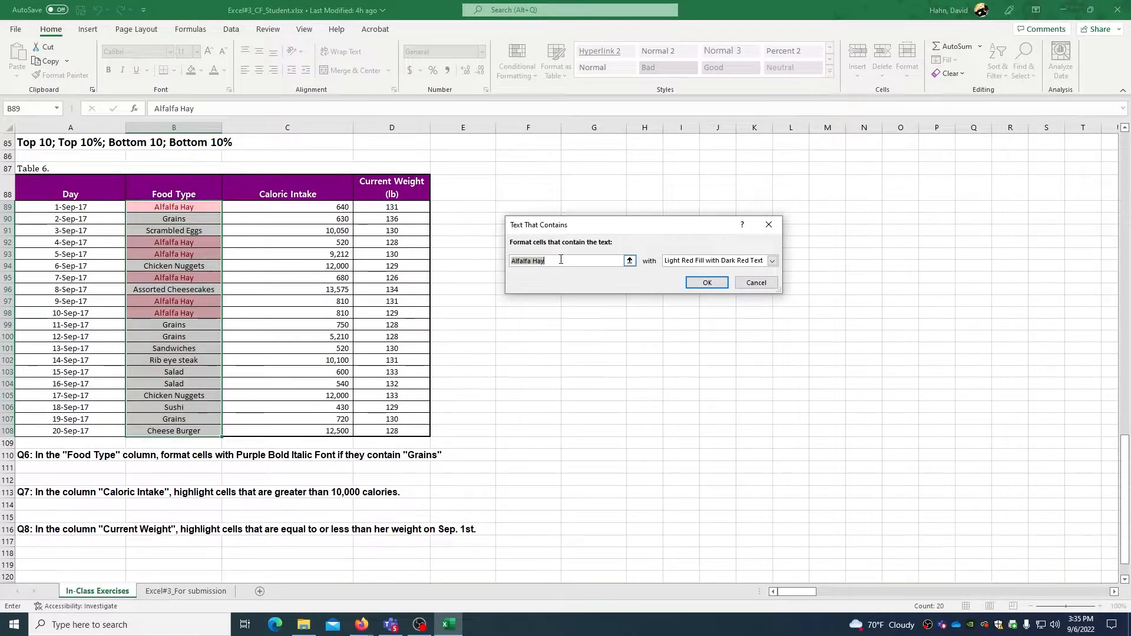
text(grains)
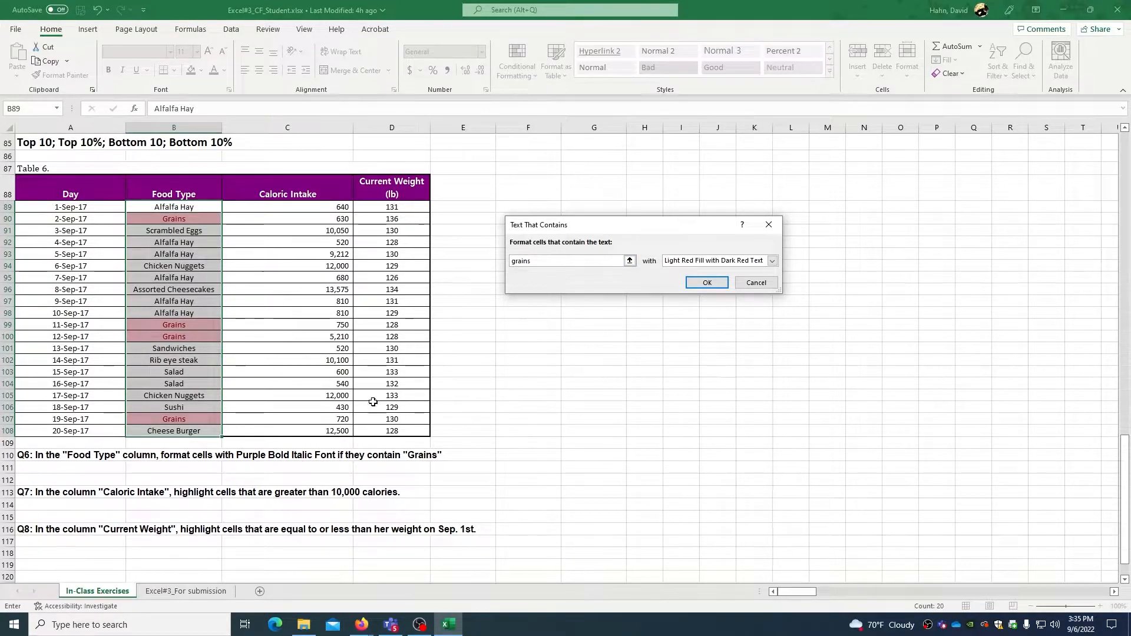
Give the grains rule a custom format with a Bold Italic font style and dark orange font color.
click(698, 263)
click(698, 263)
click(698, 263)
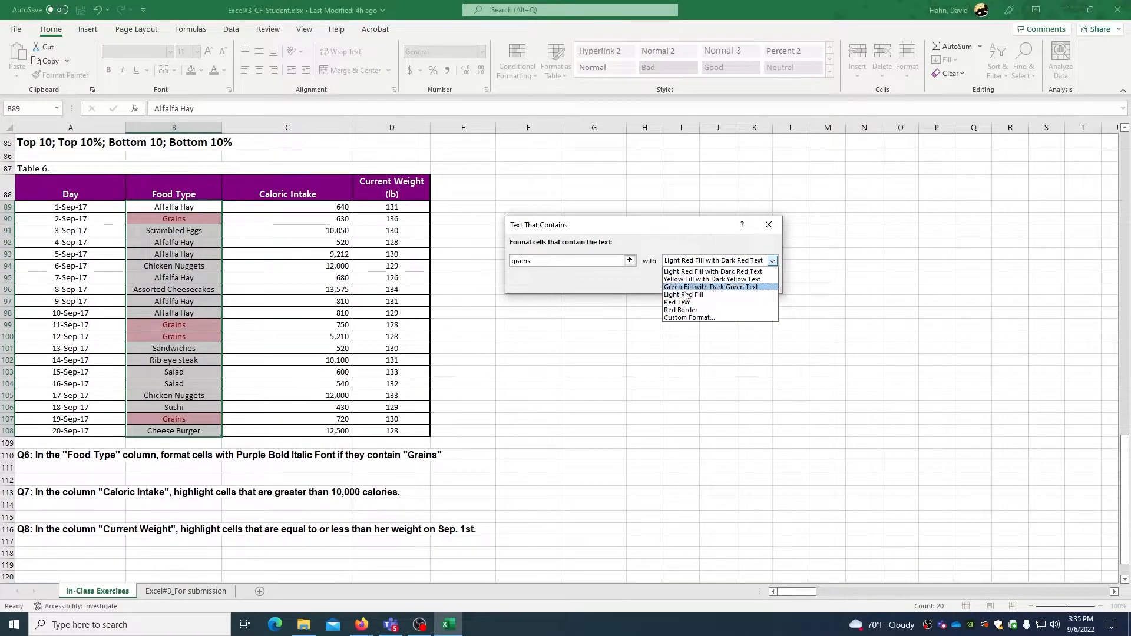
click(688, 318)
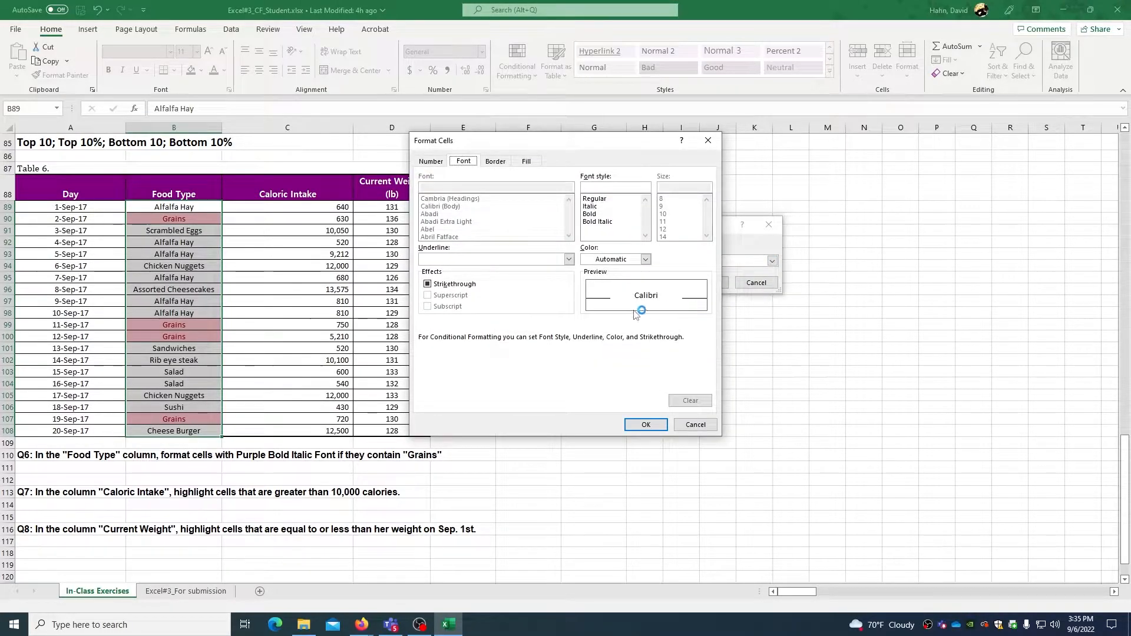
click(596, 222)
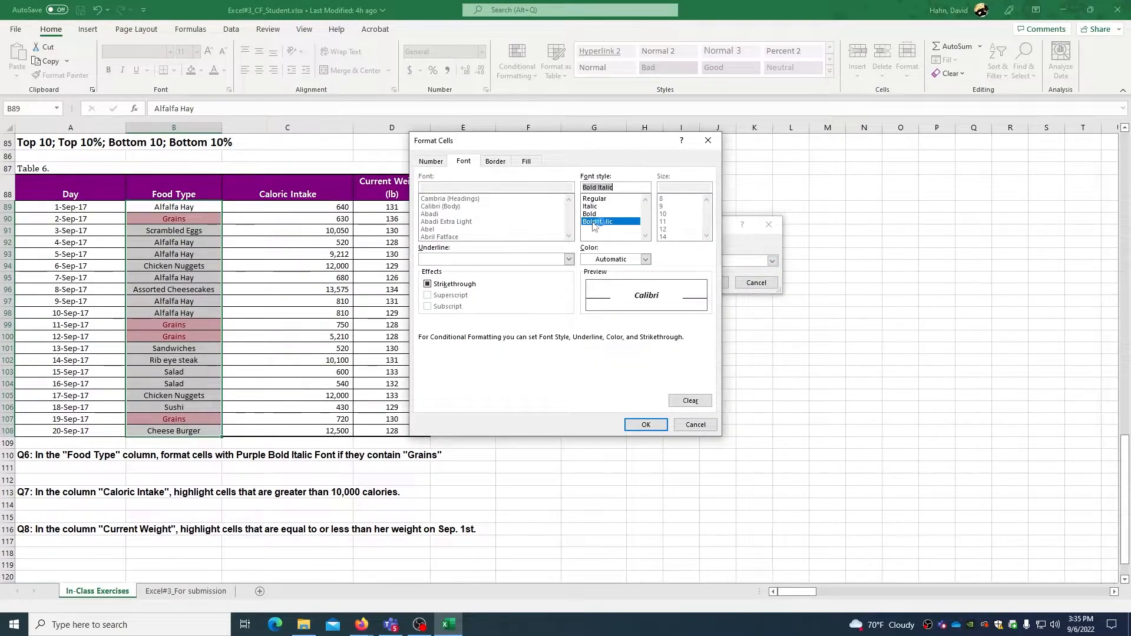
click(646, 259)
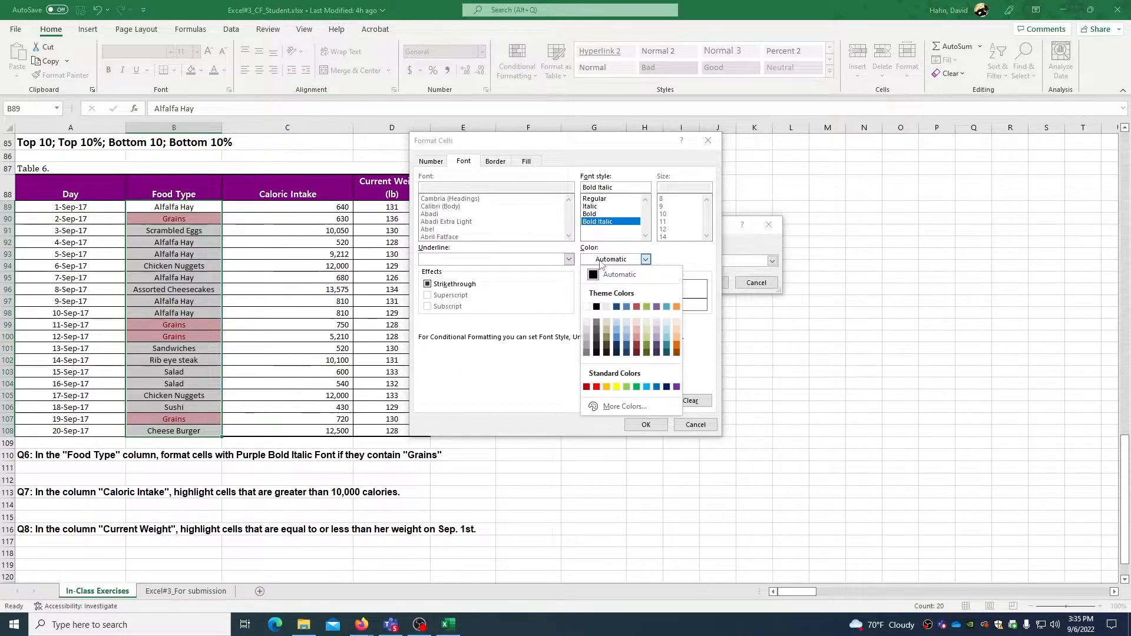
click(676, 352)
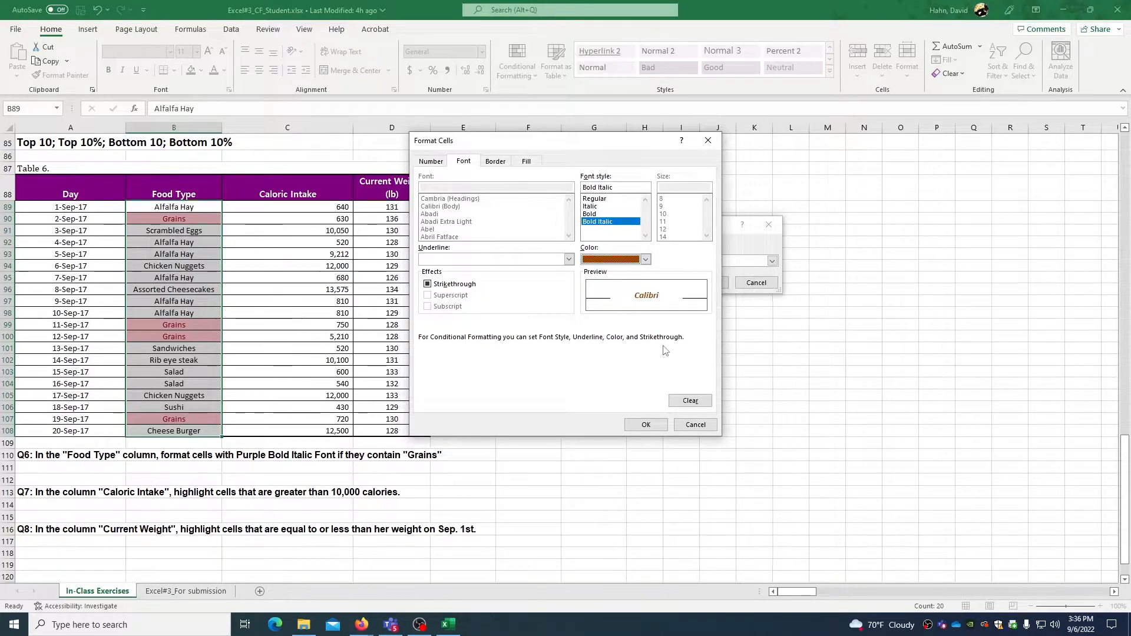
Add a light orange fill to the custom format and apply the grains rule to the Food Type cells.
click(527, 161)
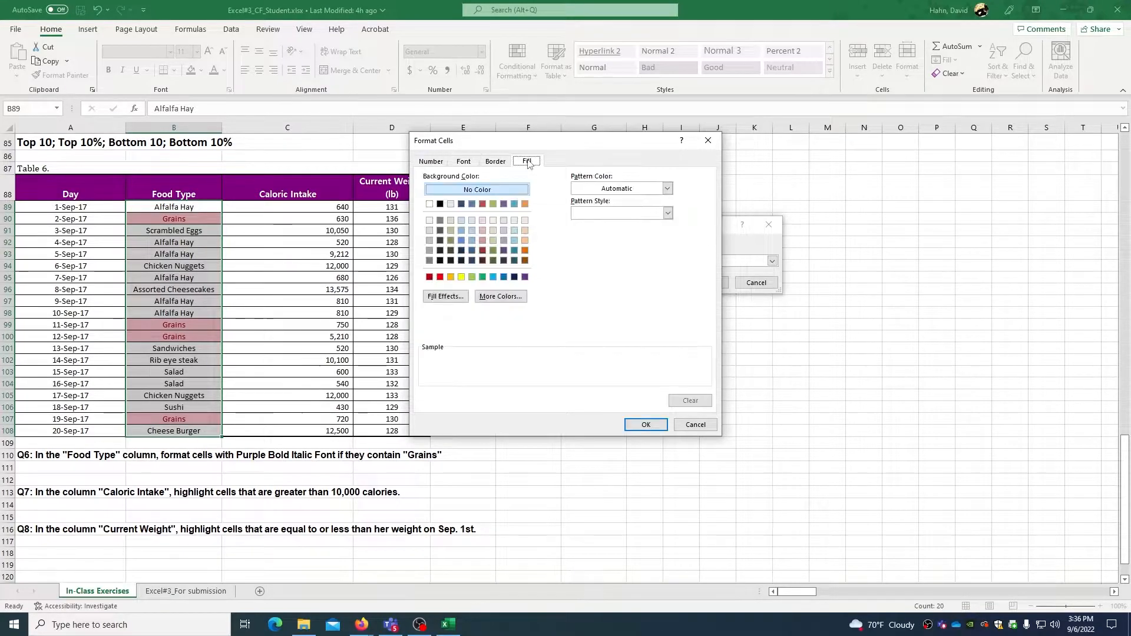
click(525, 231)
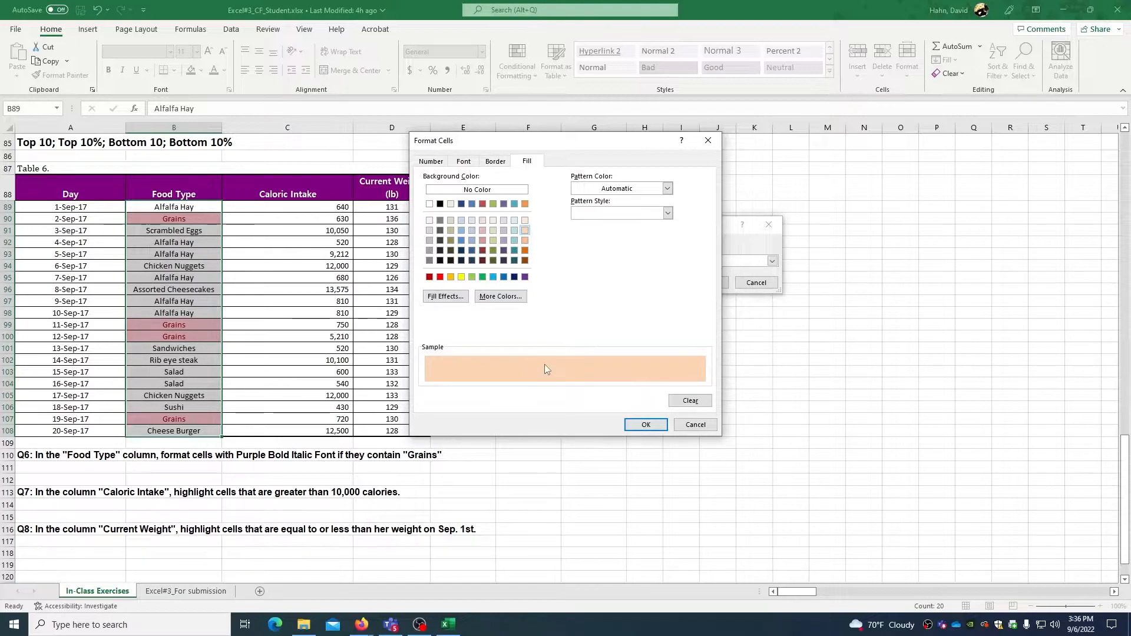
click(639, 425)
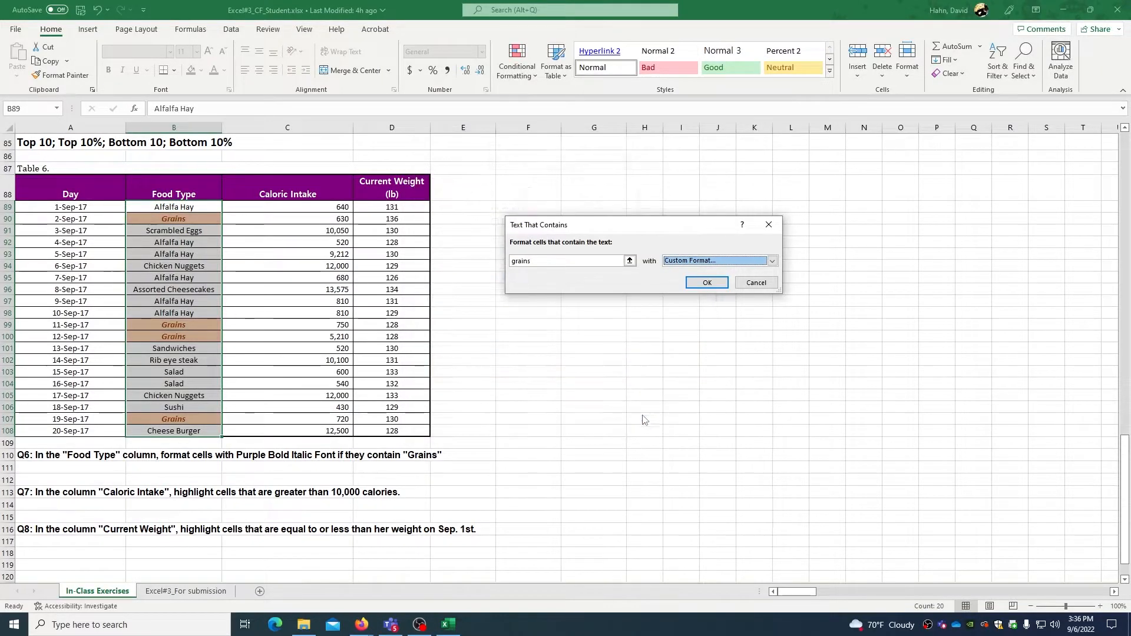
click(707, 283)
click(618, 324)
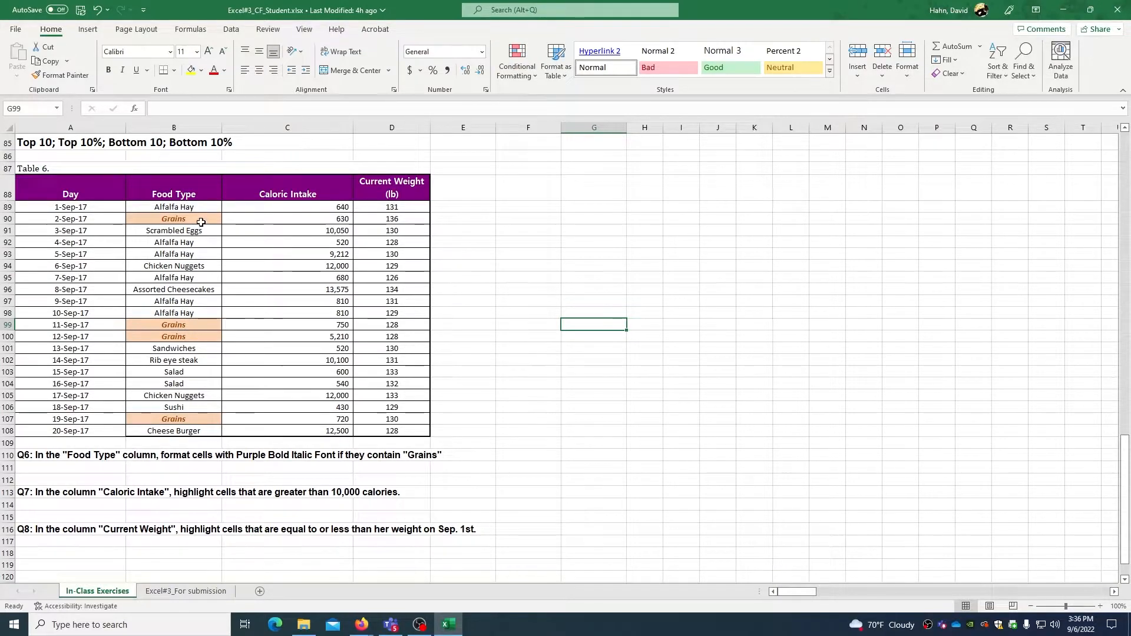
Edit the grains rule on the Food Type cells B89:B108 so its font color is purple, and apply it.
drag(177, 207, 189, 436)
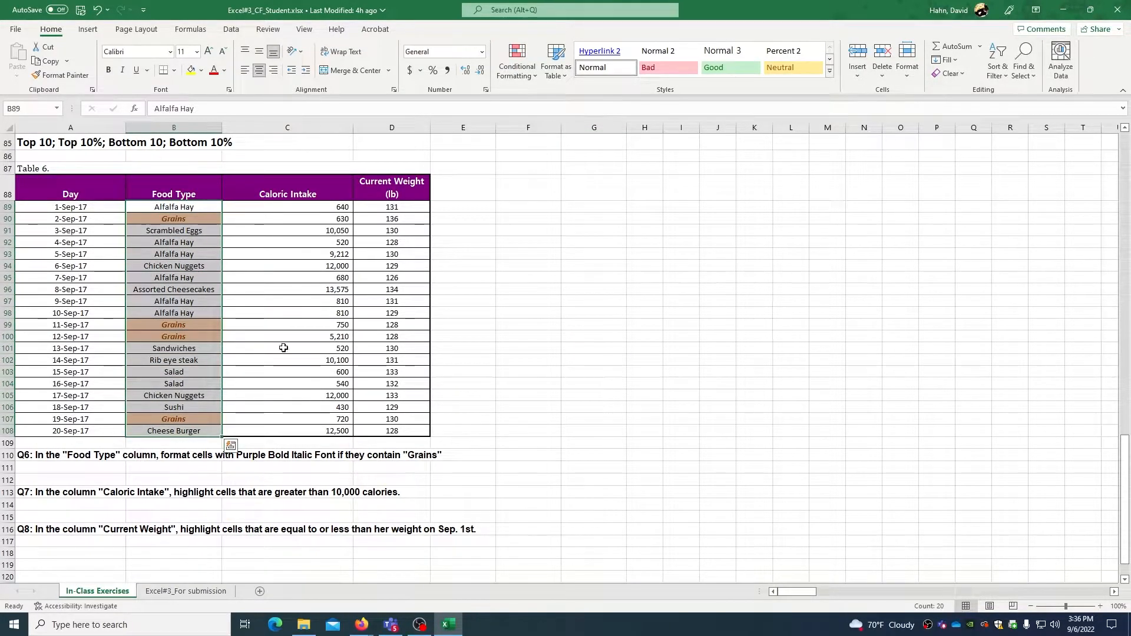
click(517, 66)
click(547, 277)
double_click(616, 243)
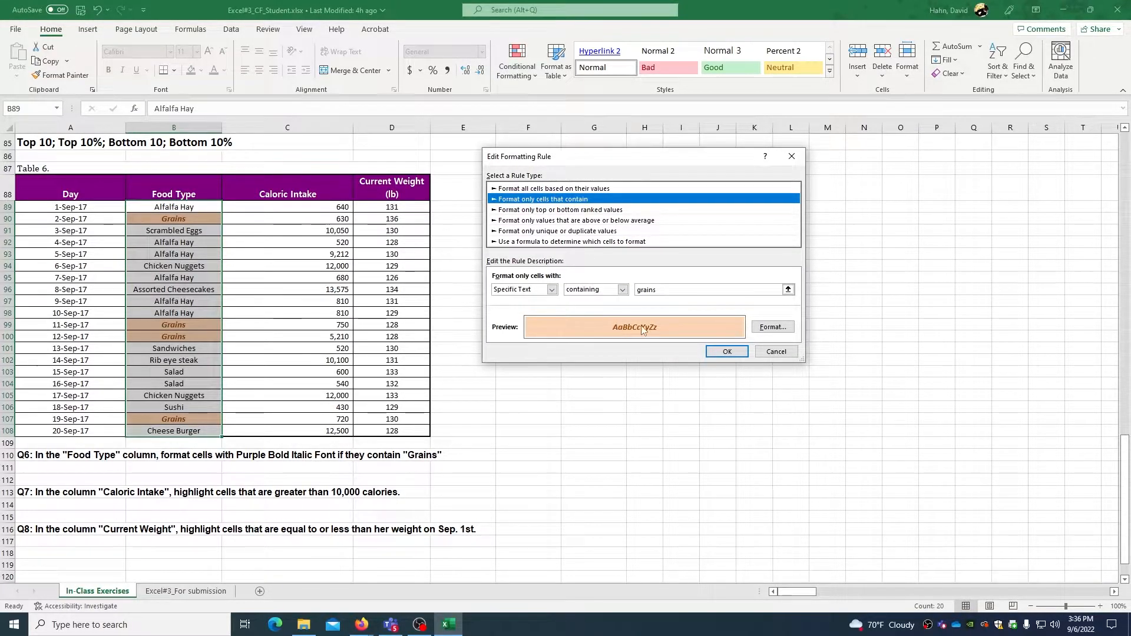
click(771, 327)
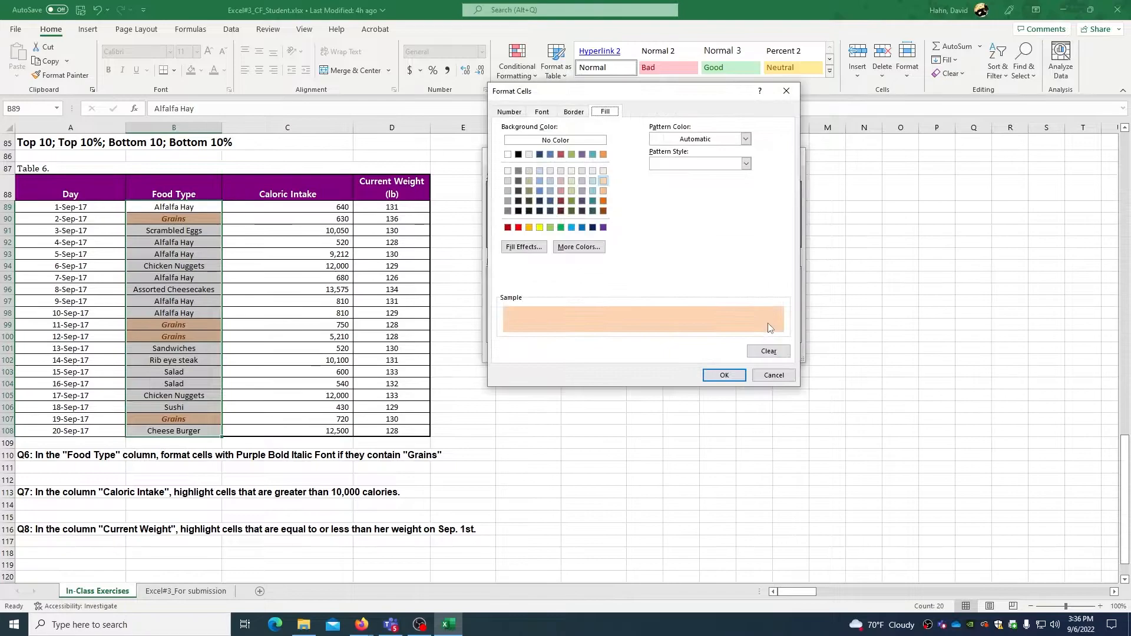
click(545, 112)
click(662, 209)
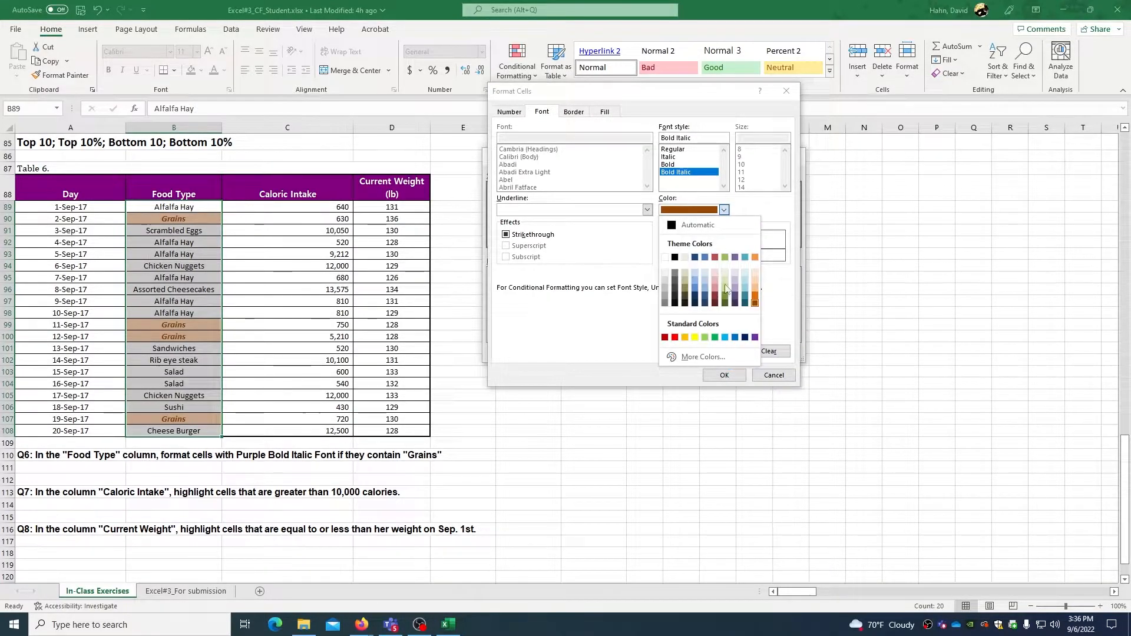
click(754, 337)
click(731, 378)
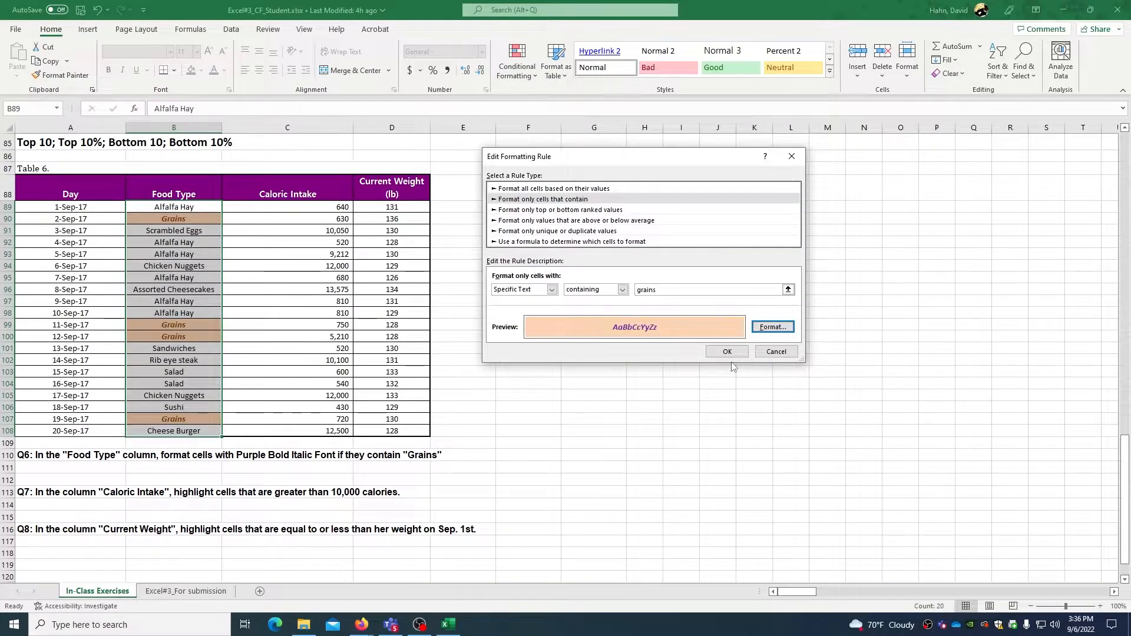
click(727, 351)
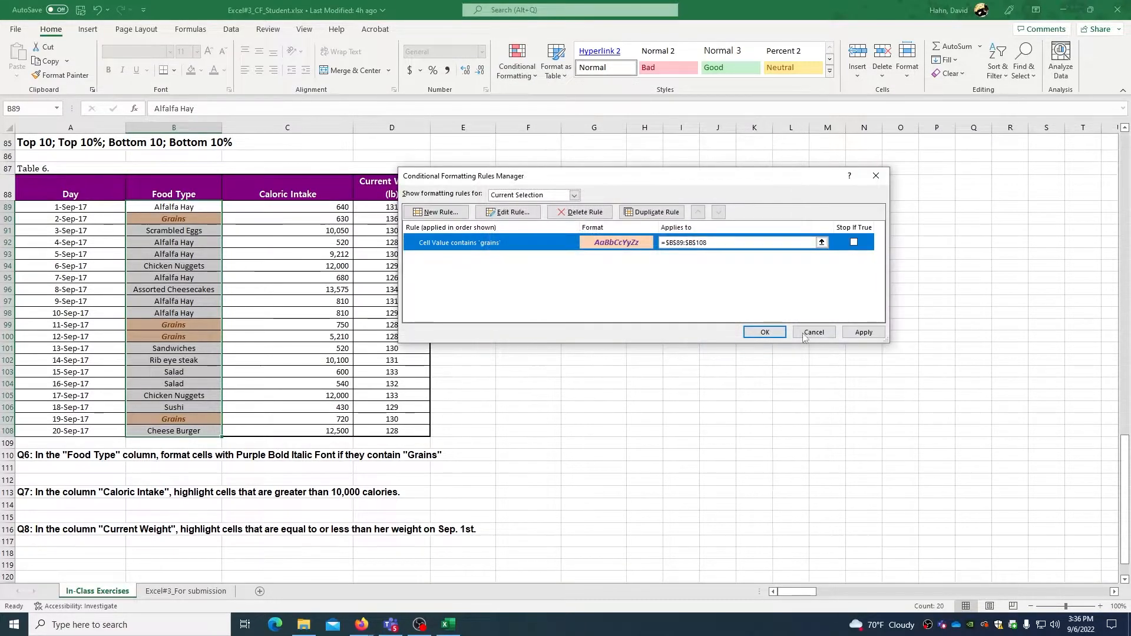
click(764, 331)
click(295, 348)
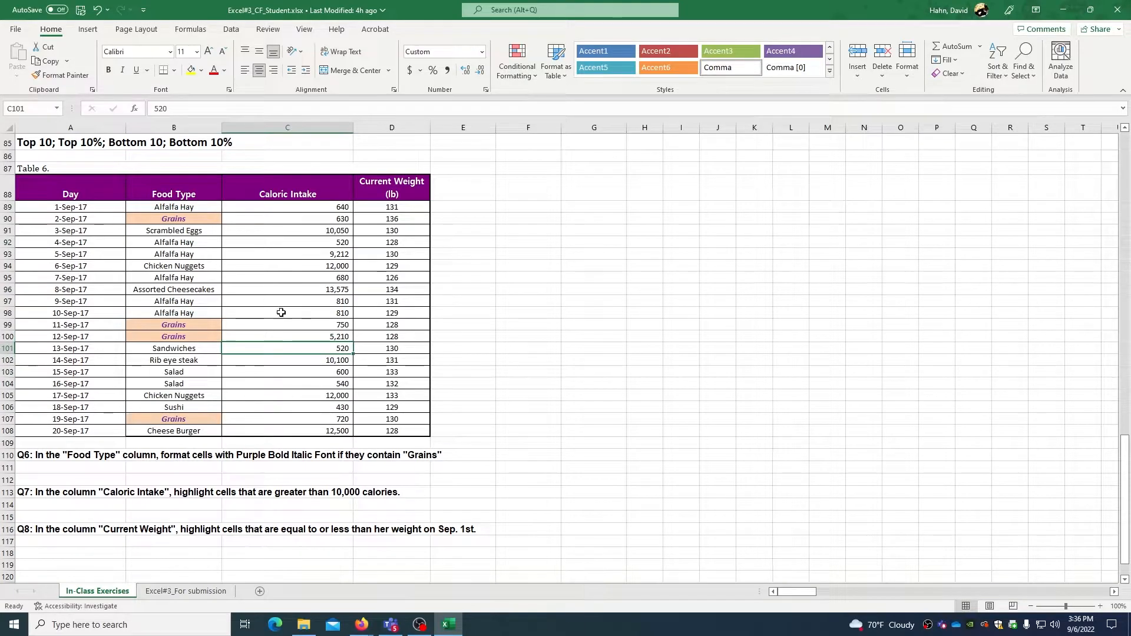
click(494, 336)
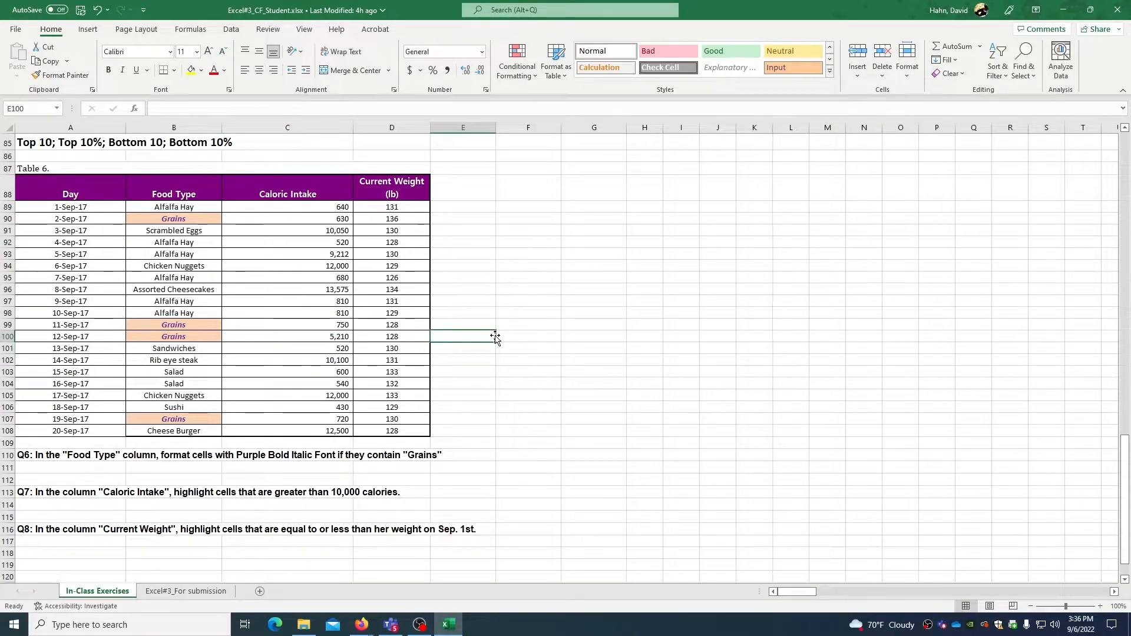
For Q7, highlight Caloric Intake cells C89:C108 greater than 10000 with Light Red Fill with Dark Red Text.
scroll(502, 334, down, 2)
scroll(499, 341, up, 2)
drag(322, 219, 318, 359)
click(205, 495)
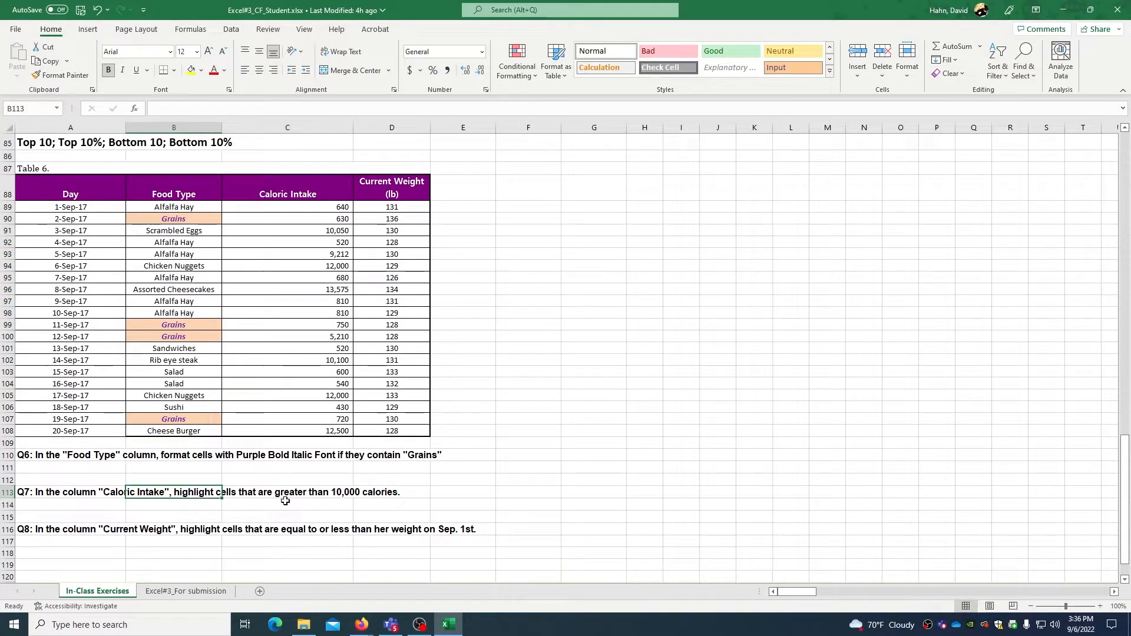
drag(331, 208, 328, 428)
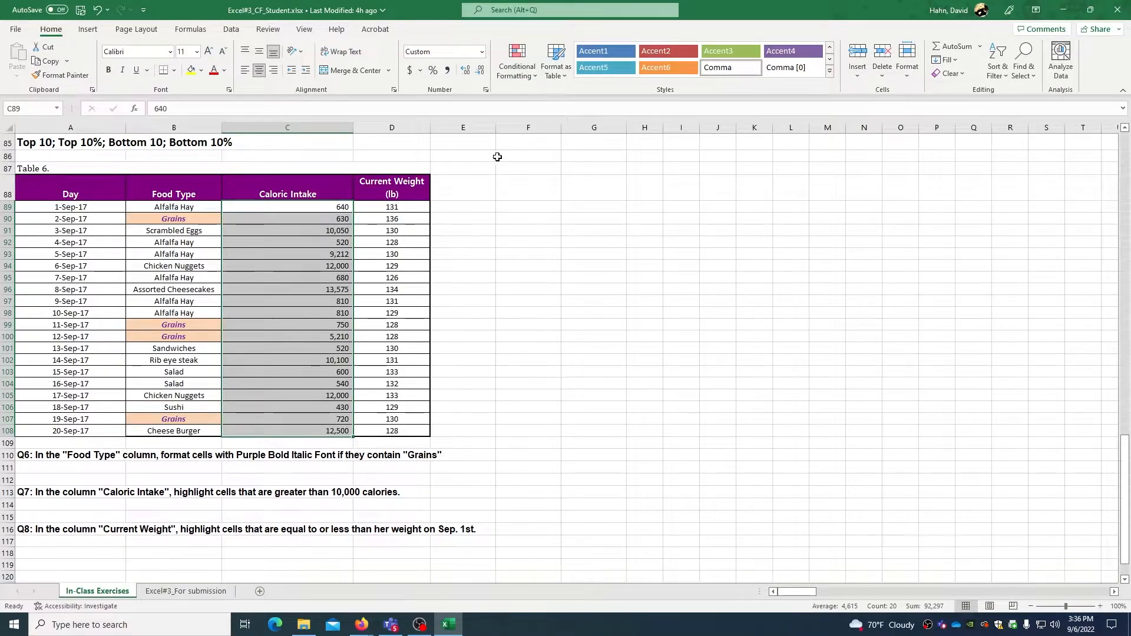
click(517, 66)
mouse_move(554, 105)
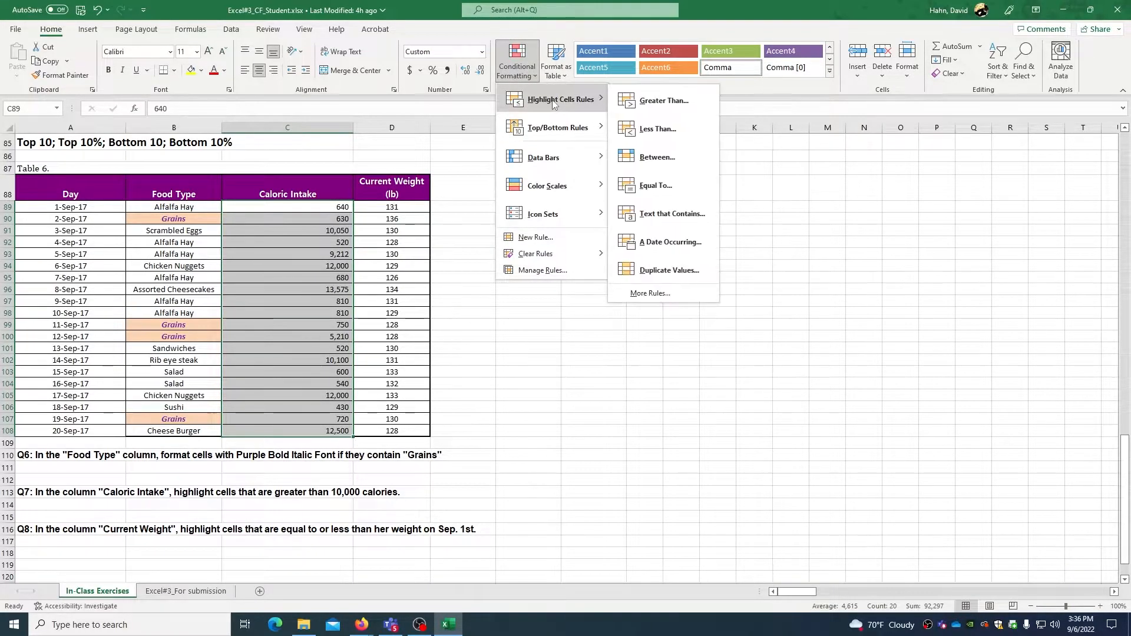
click(663, 99)
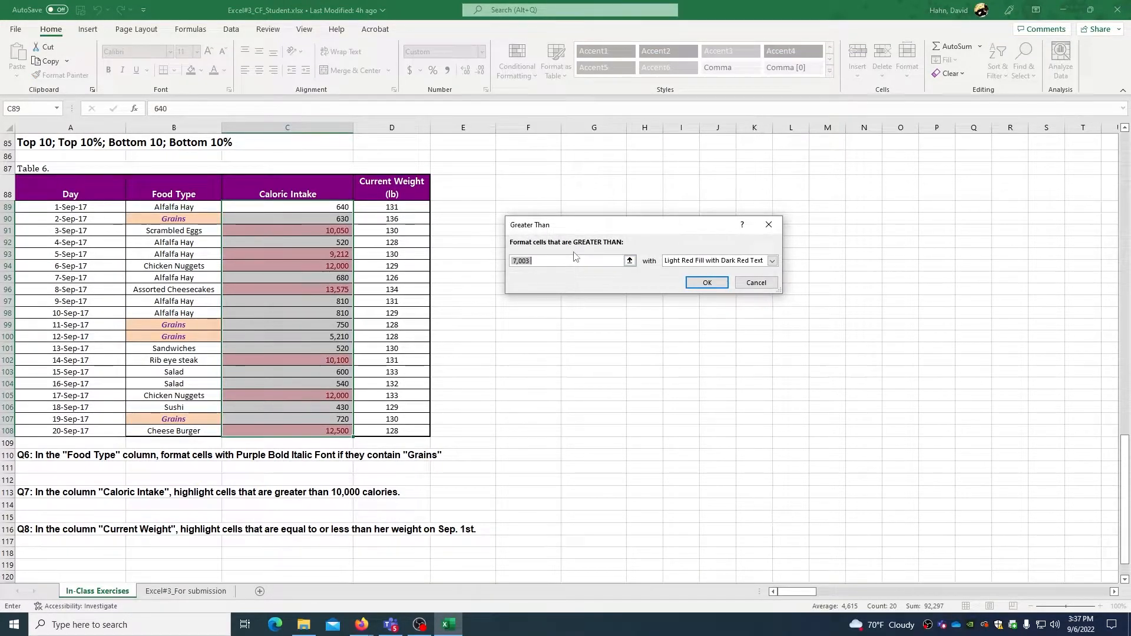
text(10000)
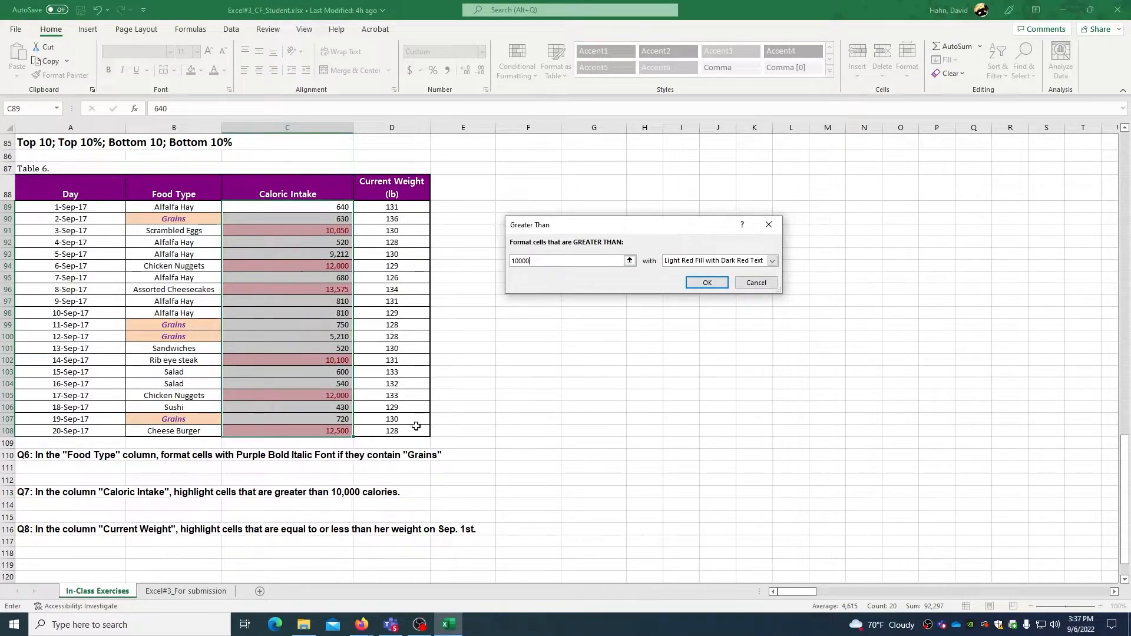
click(706, 283)
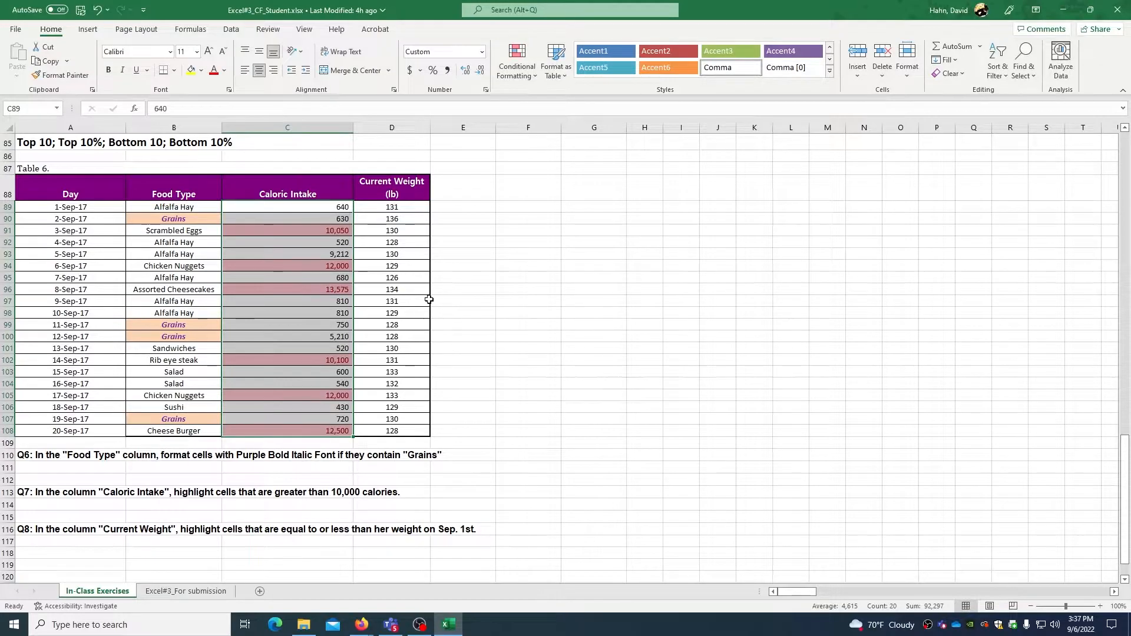
Examine the highlighted Caloric Intake cells in Table 6 together with the food types in their rows.
click(468, 292)
click(269, 231)
click(260, 264)
click(260, 288)
click(253, 232)
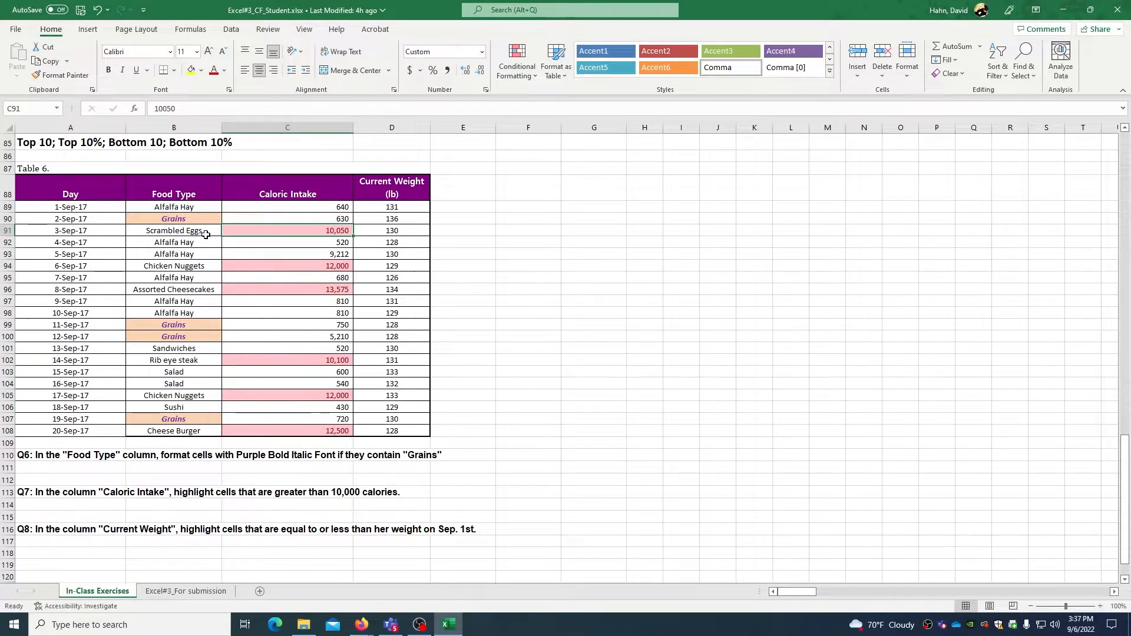
click(205, 231)
click(229, 231)
click(225, 270)
click(215, 267)
click(238, 269)
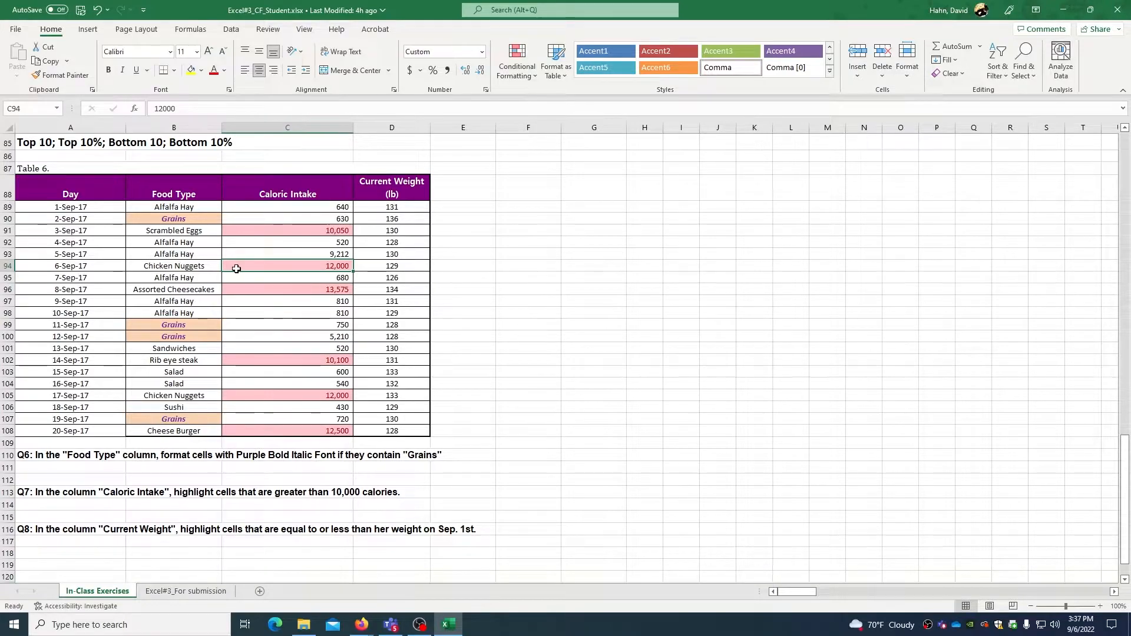
click(235, 291)
click(242, 364)
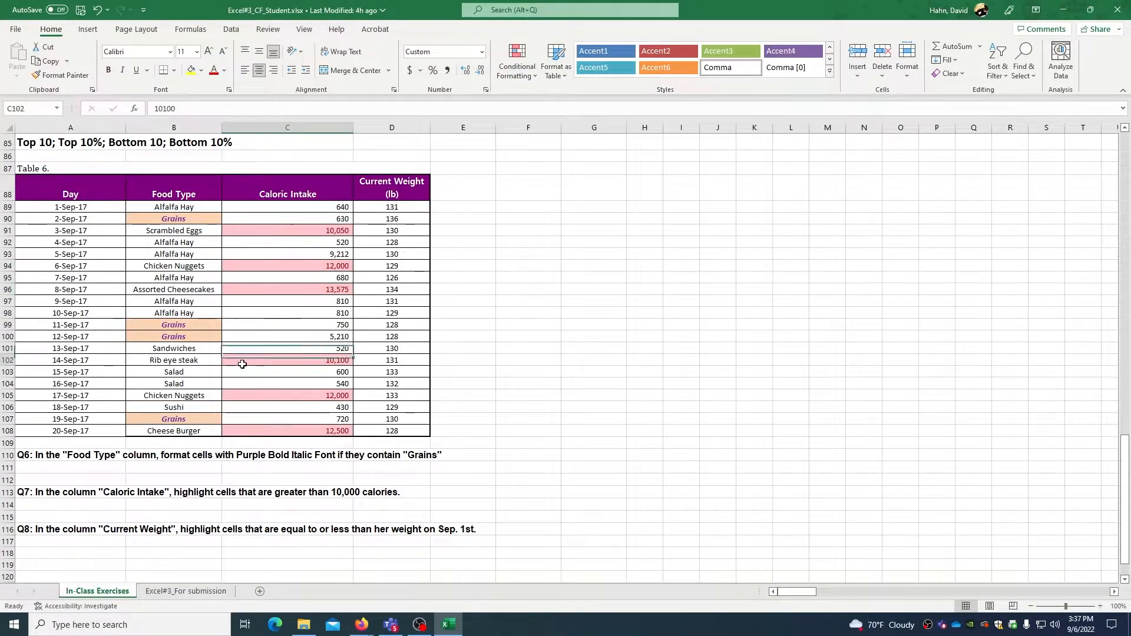
click(241, 398)
click(240, 433)
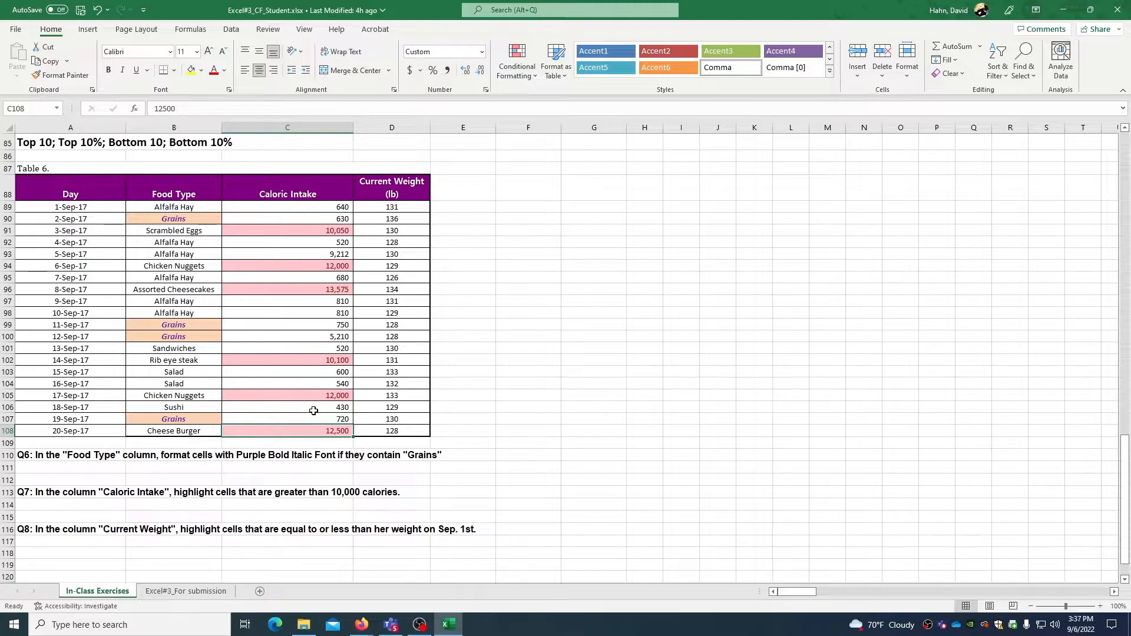
For Q8, set up a new rule on Current Weight cells D89:D108 for cell values less than or equal to =$D$89.
scroll(375, 448, down, 2)
scroll(176, 471, up, 1)
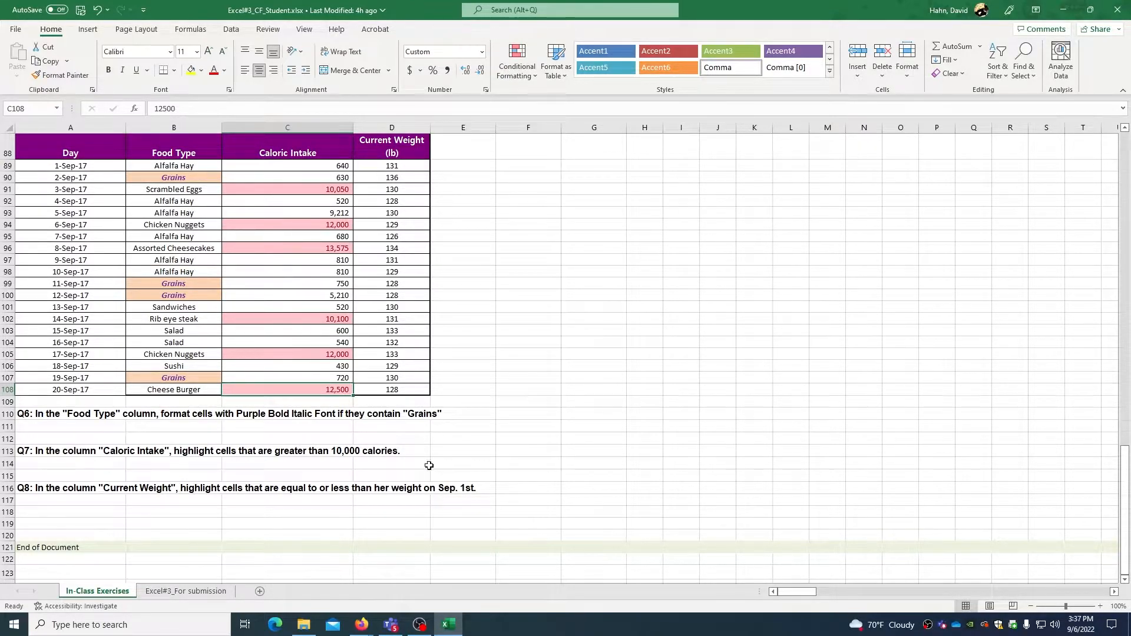
scroll(390, 392, up, 1)
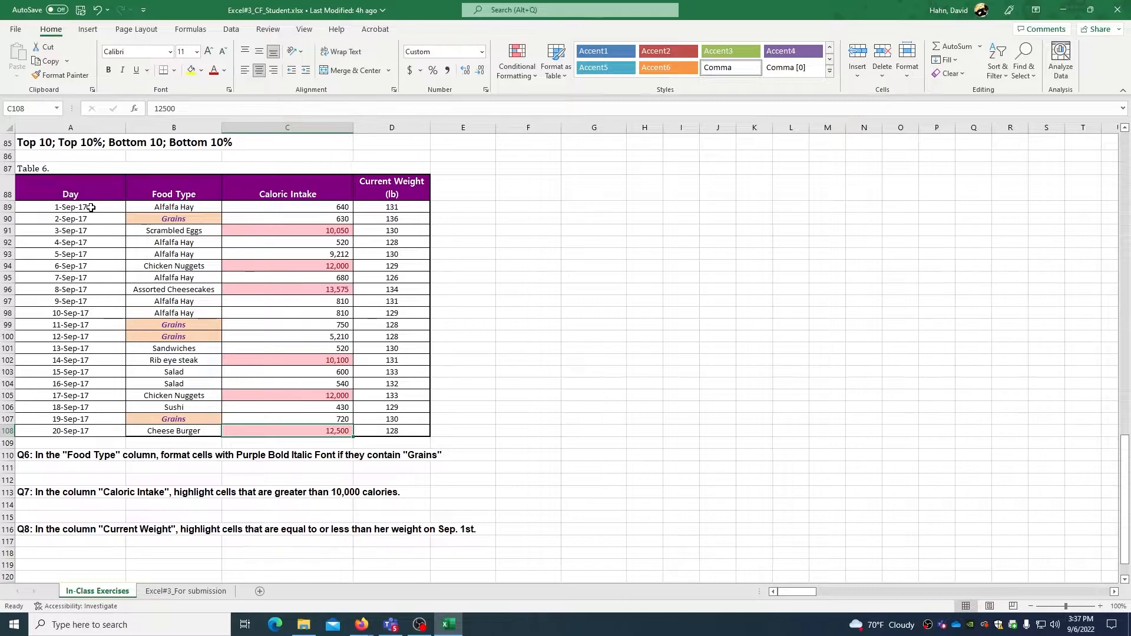
click(91, 207)
click(370, 204)
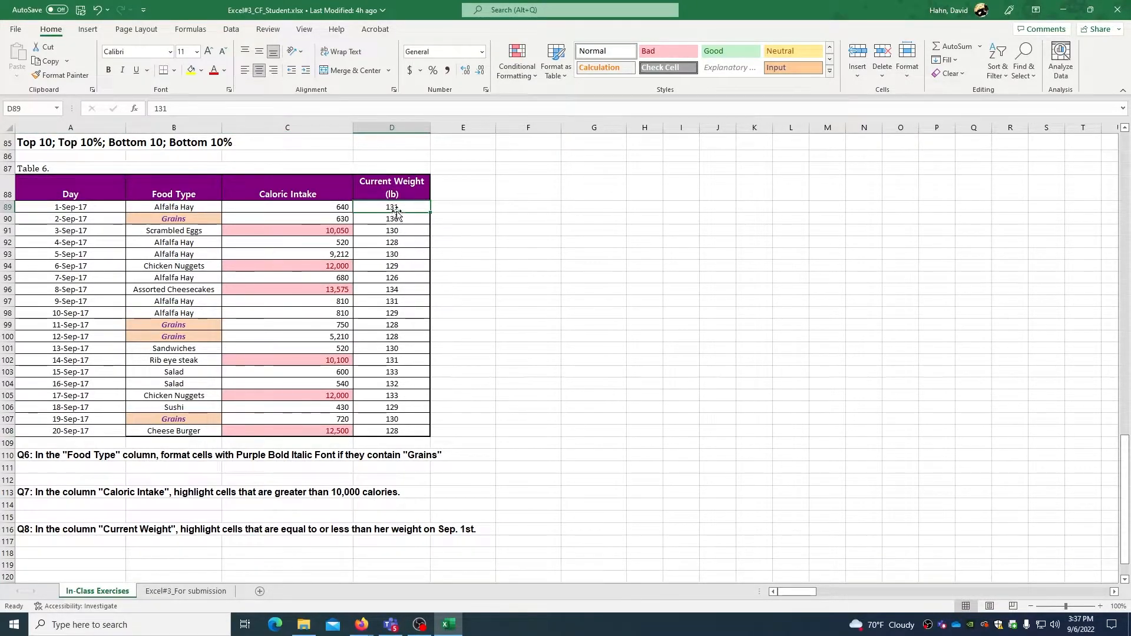
drag(397, 207, 399, 433)
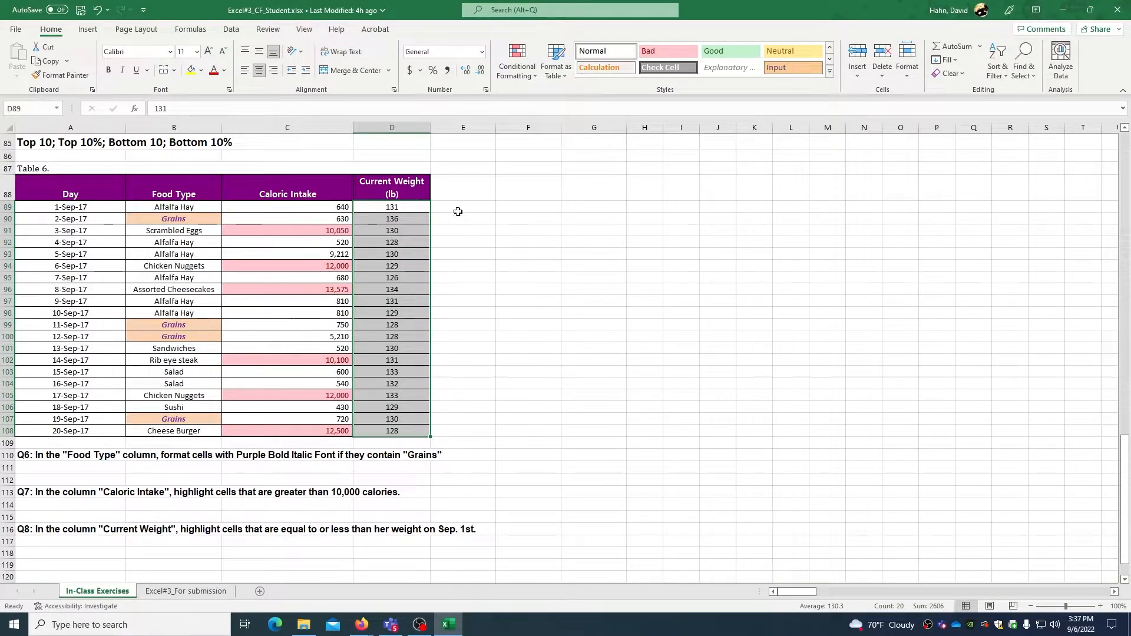
click(511, 62)
mouse_move(549, 105)
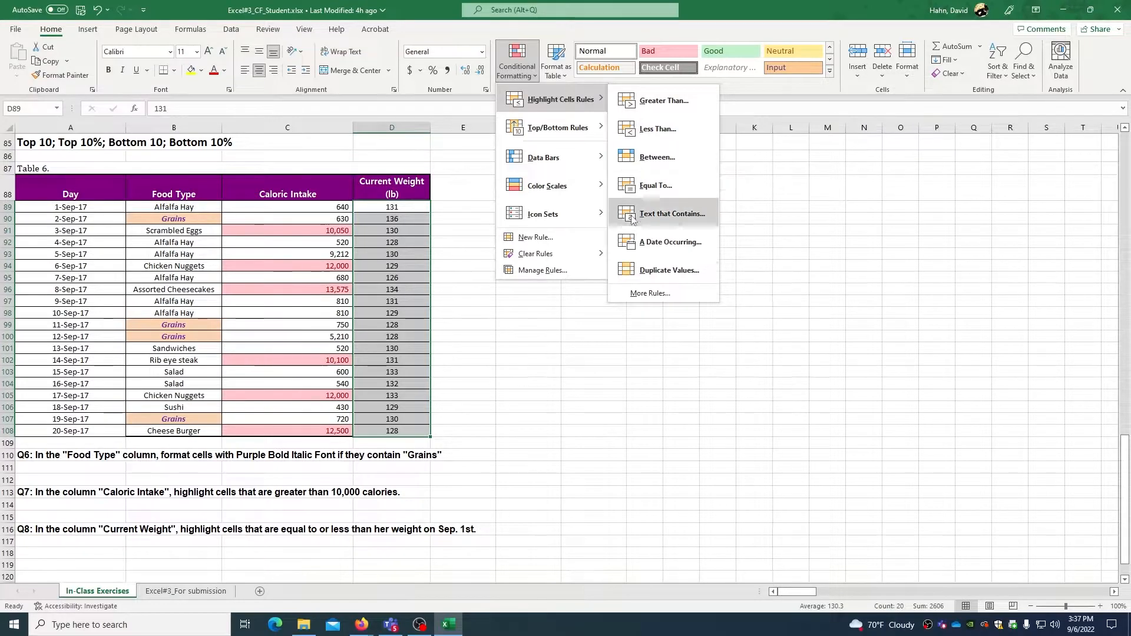
click(653, 294)
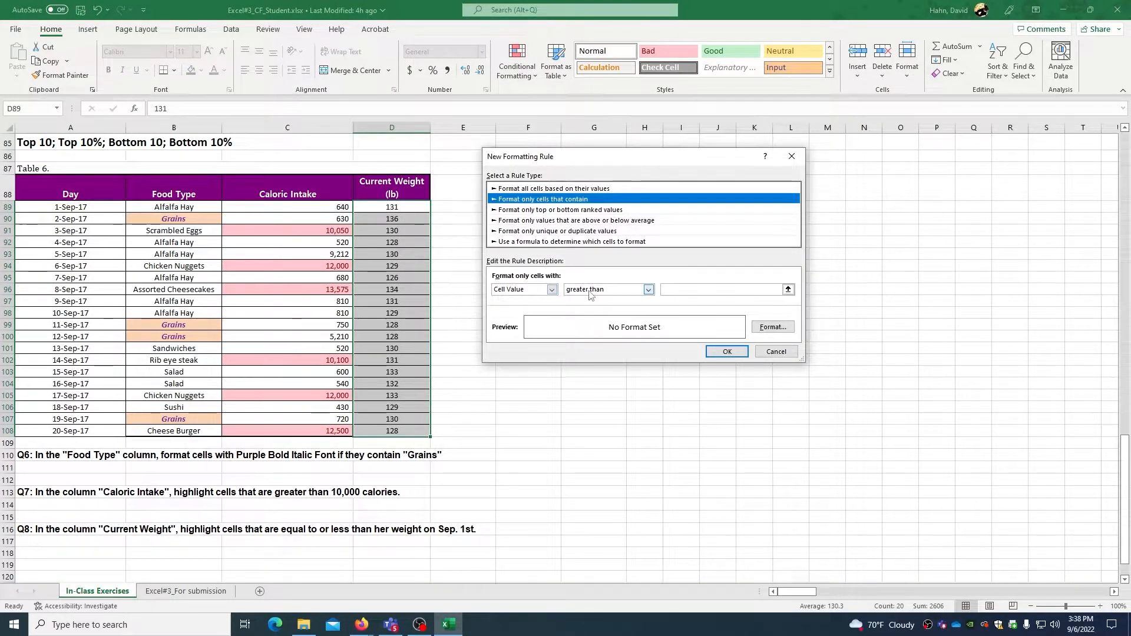
click(648, 289)
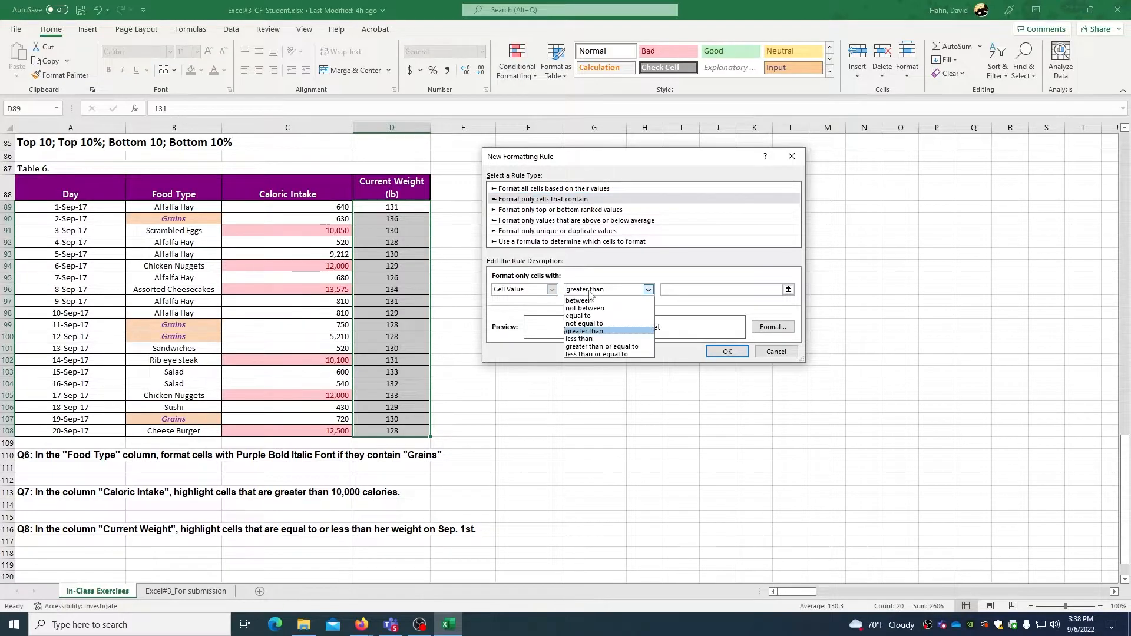
click(581, 355)
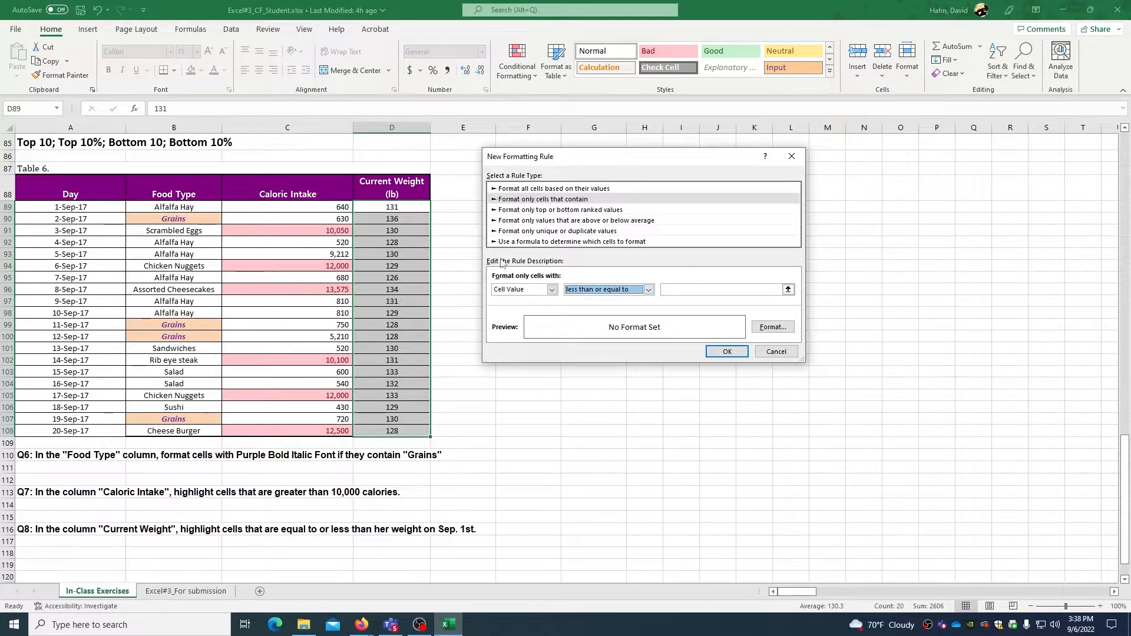
click(675, 292)
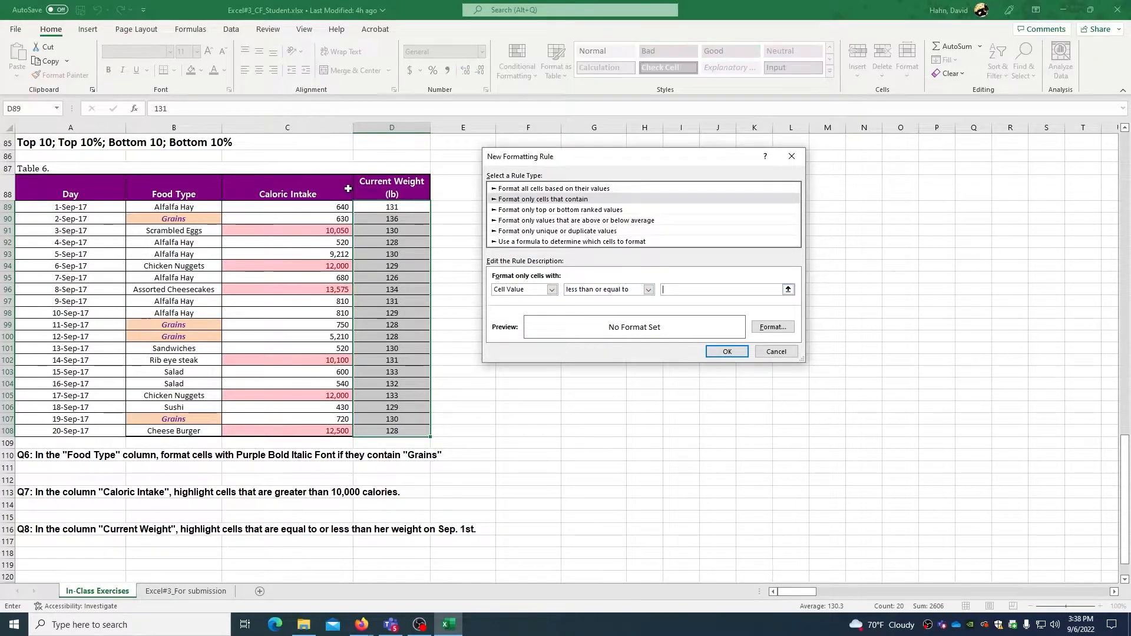
click(397, 206)
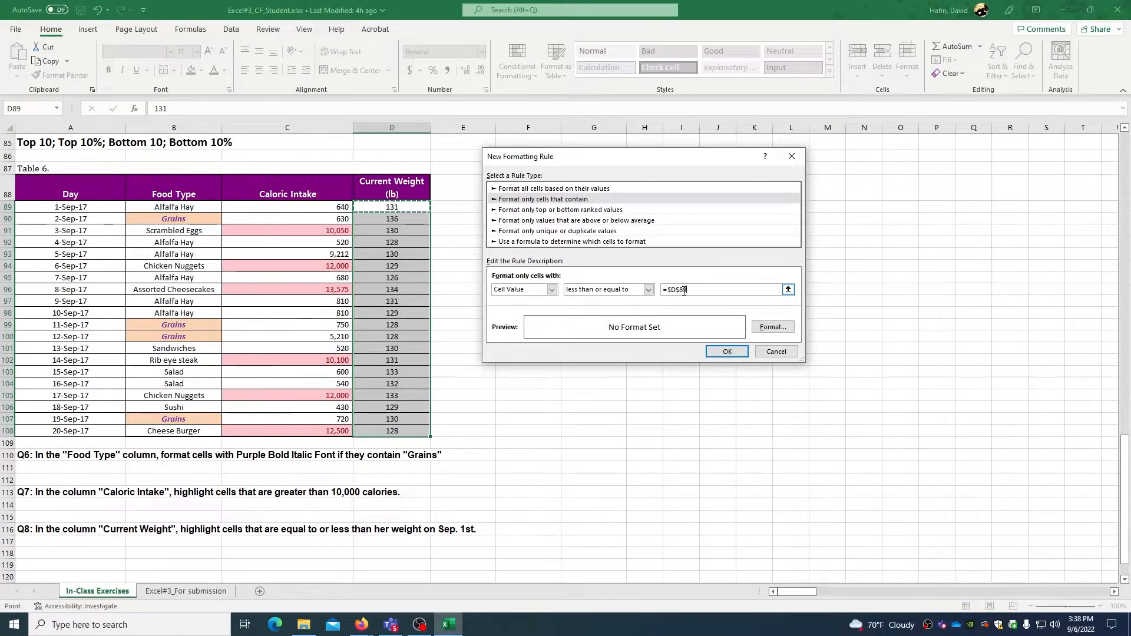
Give the Q8 Current Weight rule a Bold Italic font in a dark blue theme color.
click(772, 327)
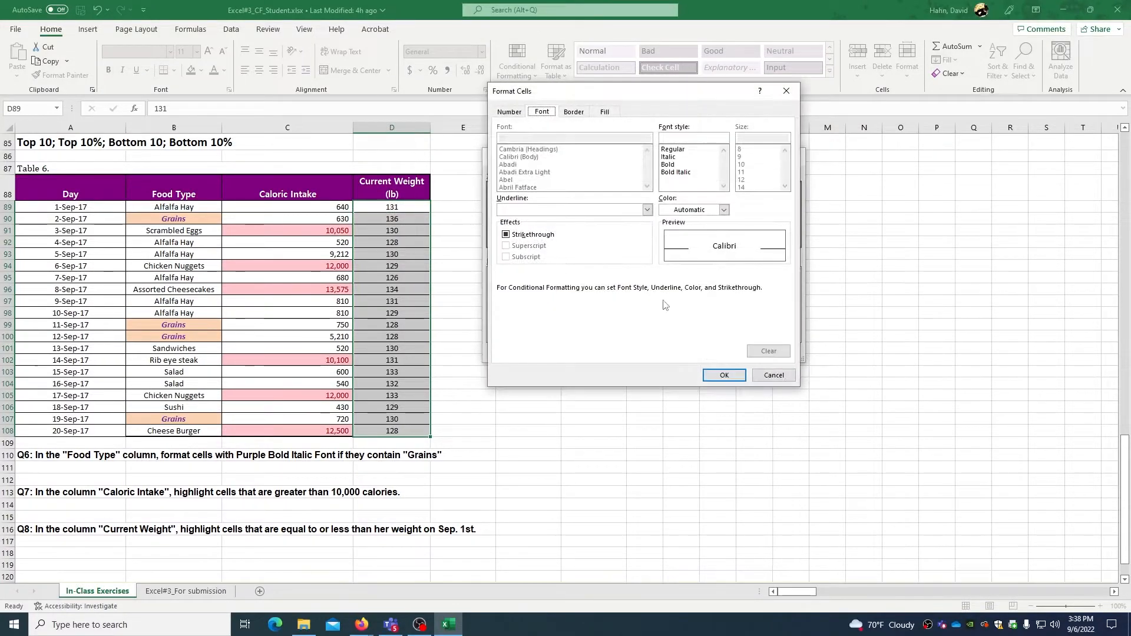
click(685, 172)
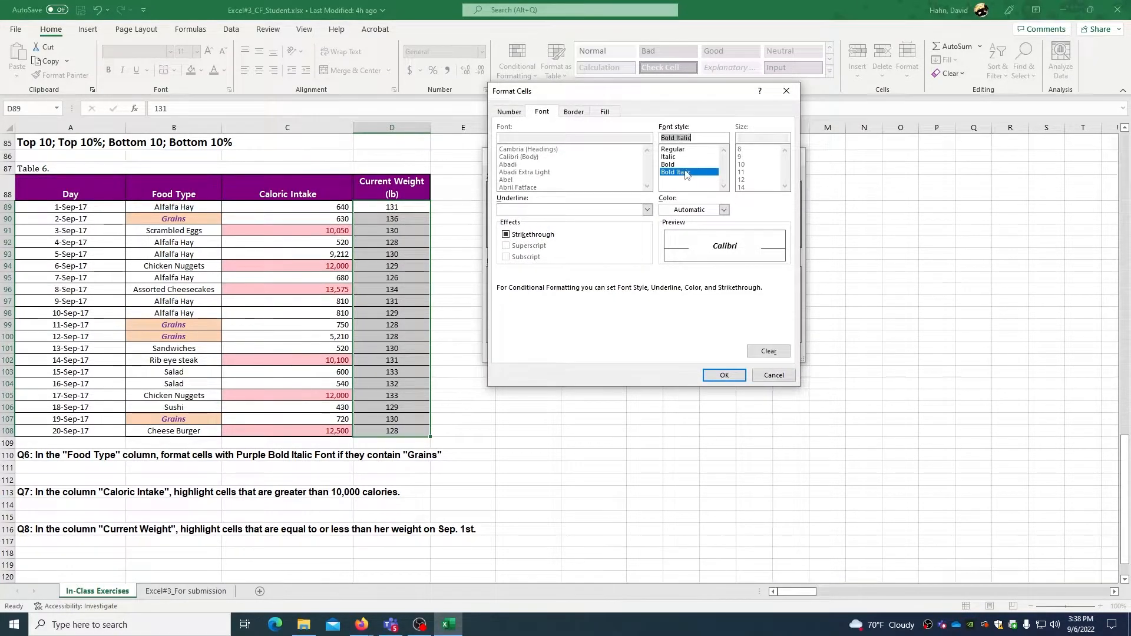
click(722, 210)
click(725, 337)
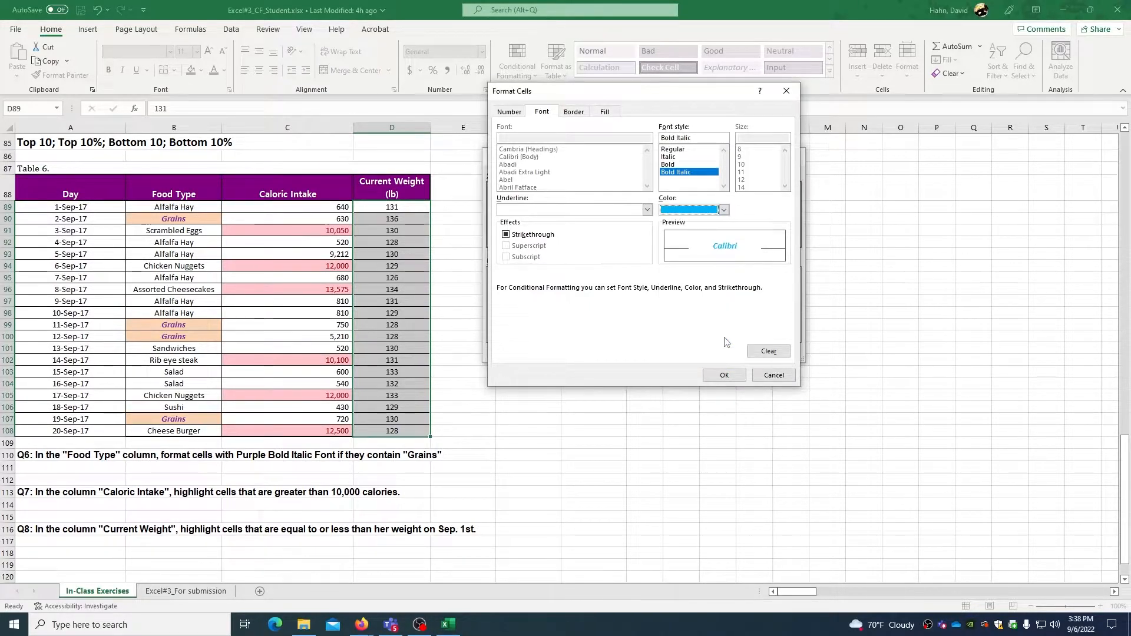
click(723, 210)
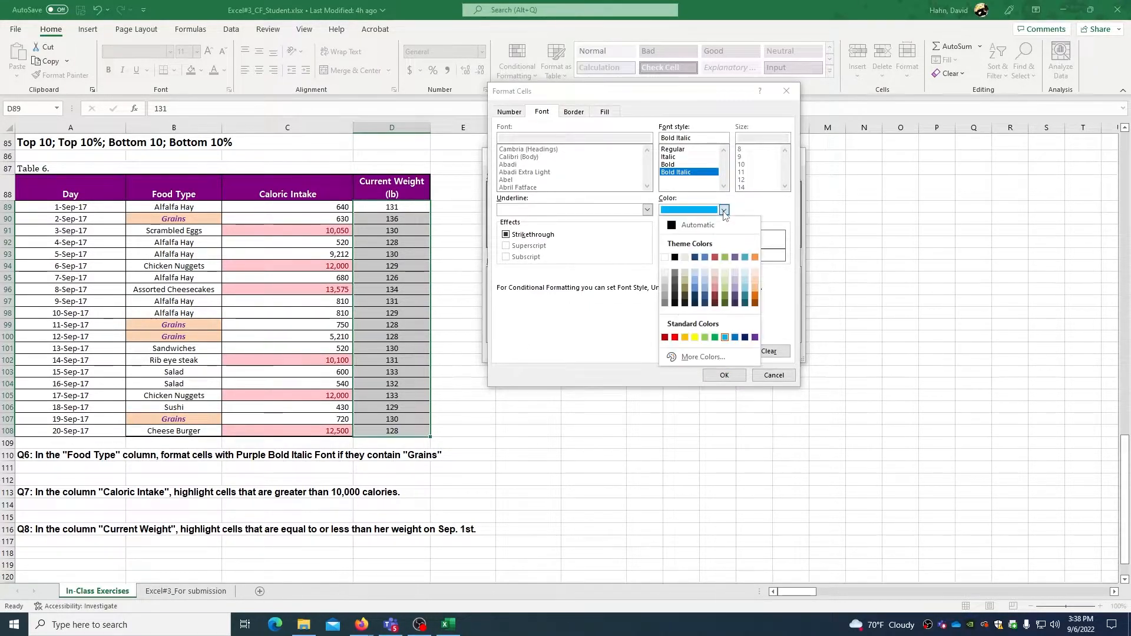
click(705, 302)
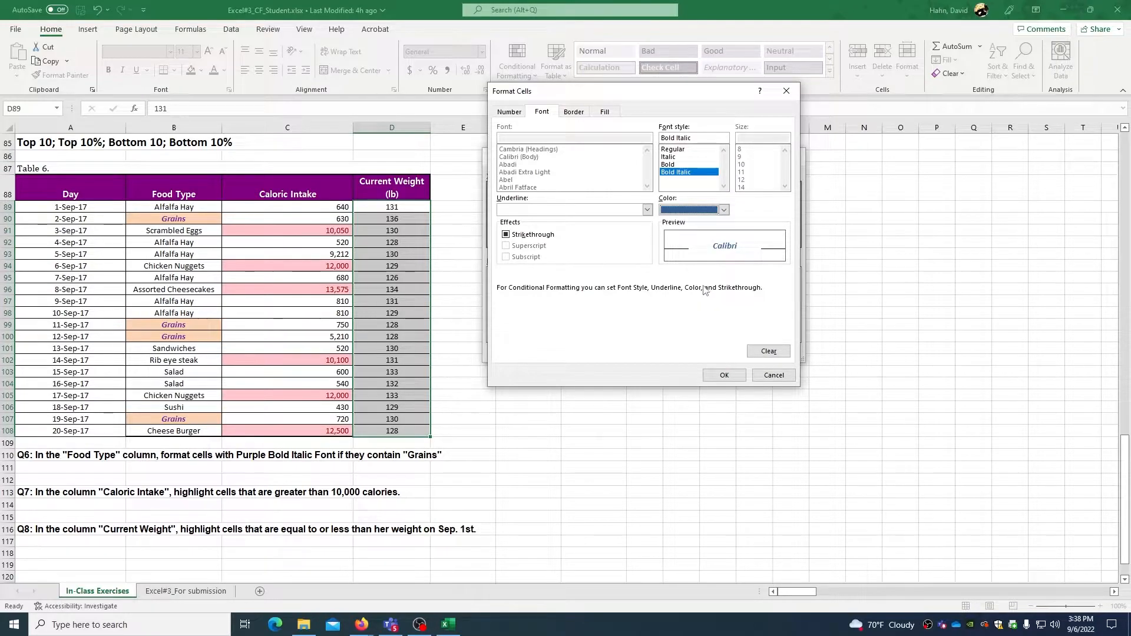
Add a light orange fill to the Current Weight rule's format and create the rule on D89:D108.
click(605, 113)
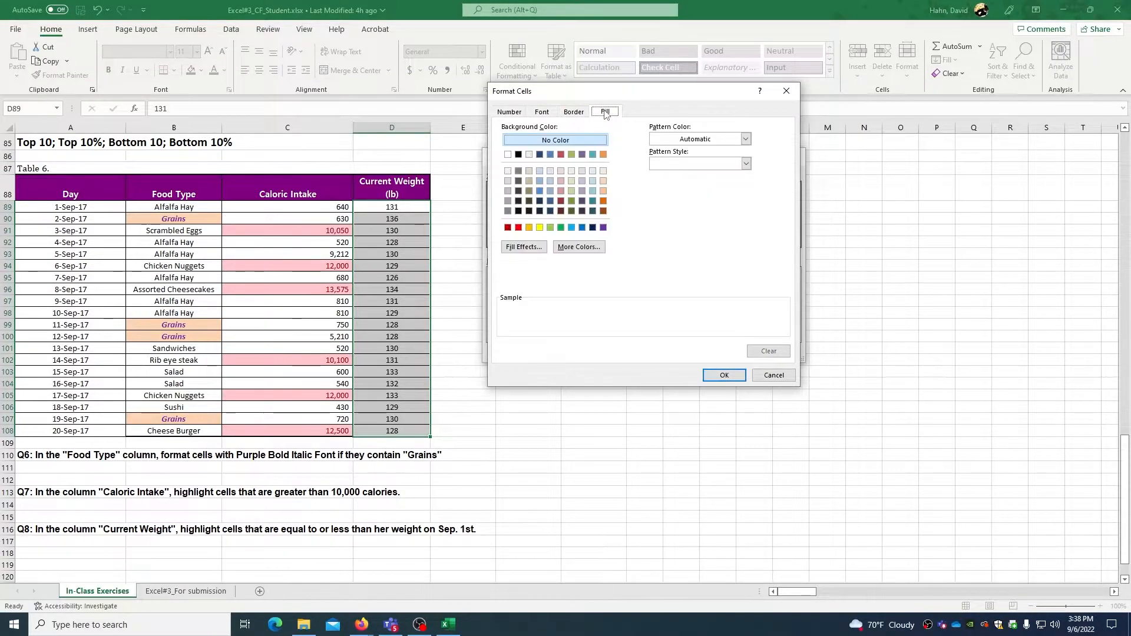
click(602, 182)
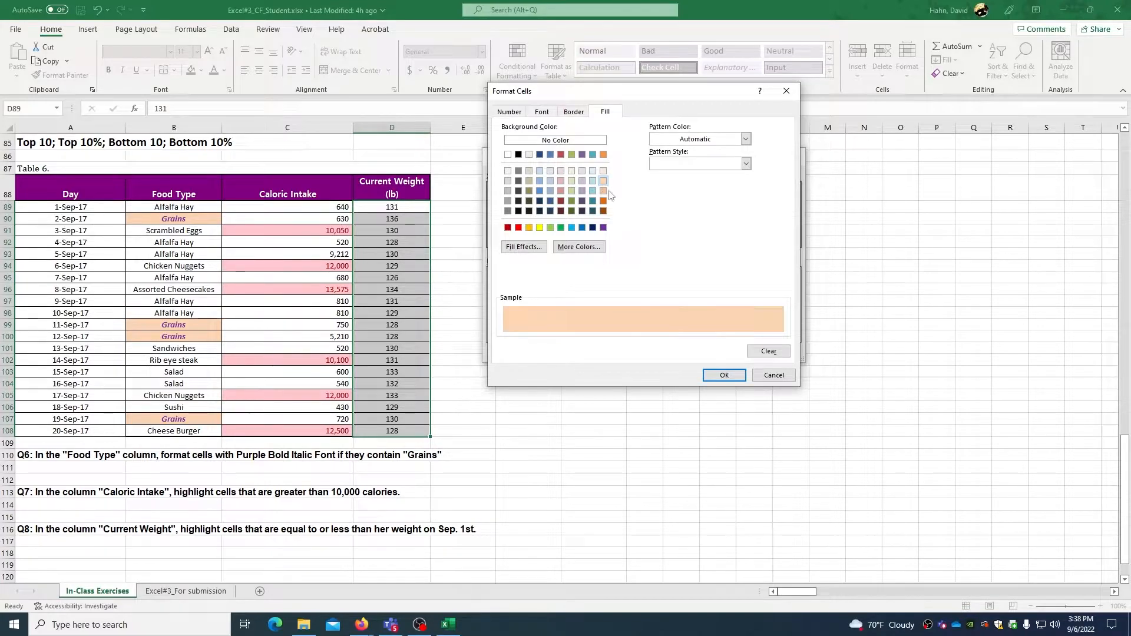
click(714, 376)
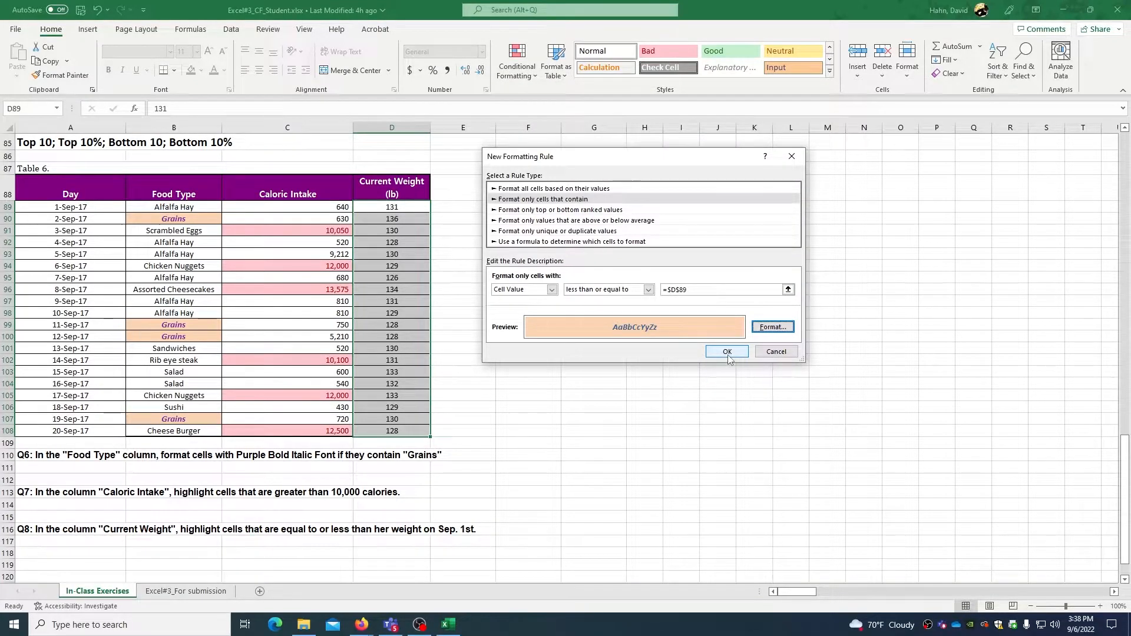
click(728, 351)
click(507, 359)
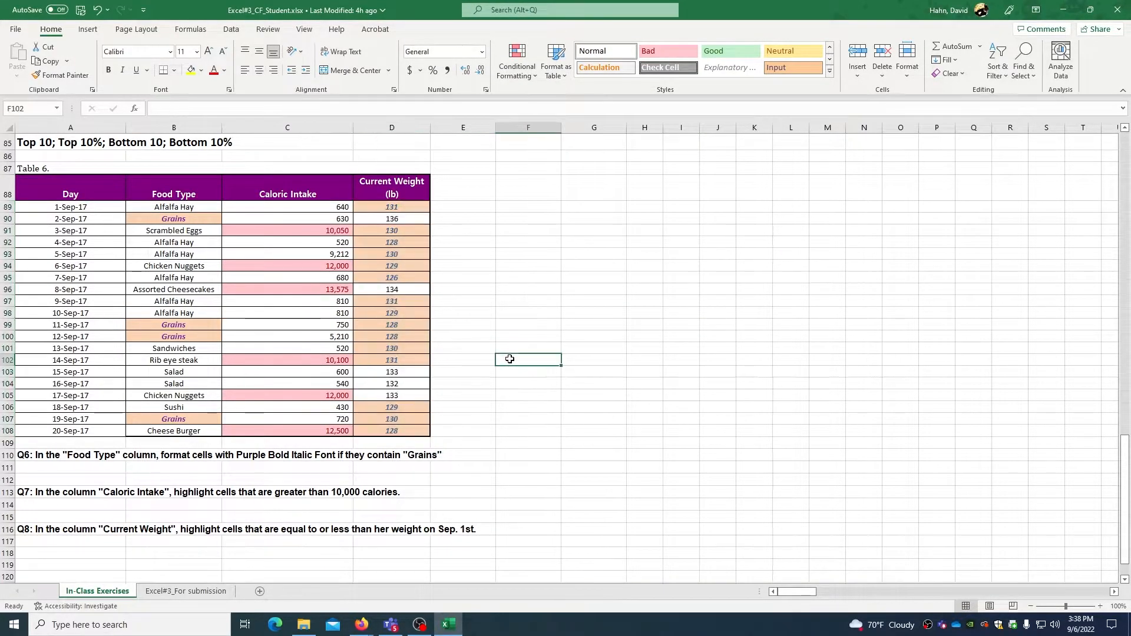
Examine the highlighted Current Weight cells in Table 6 against the 1-Sep weight, and look over the completed exercises.
click(394, 235)
click(370, 258)
click(381, 274)
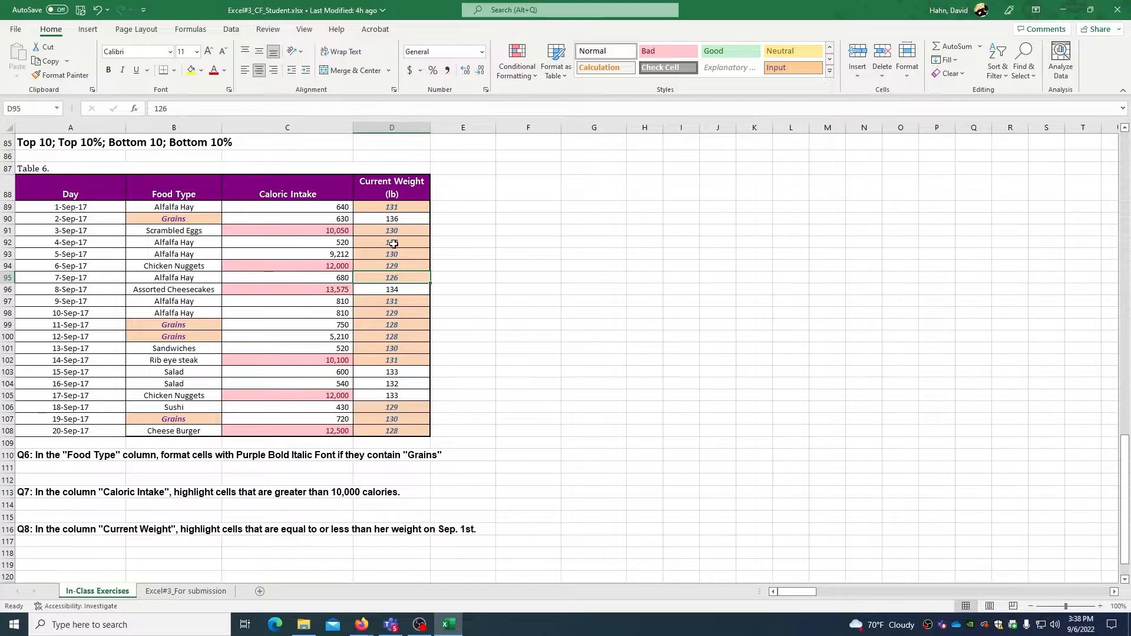
click(401, 210)
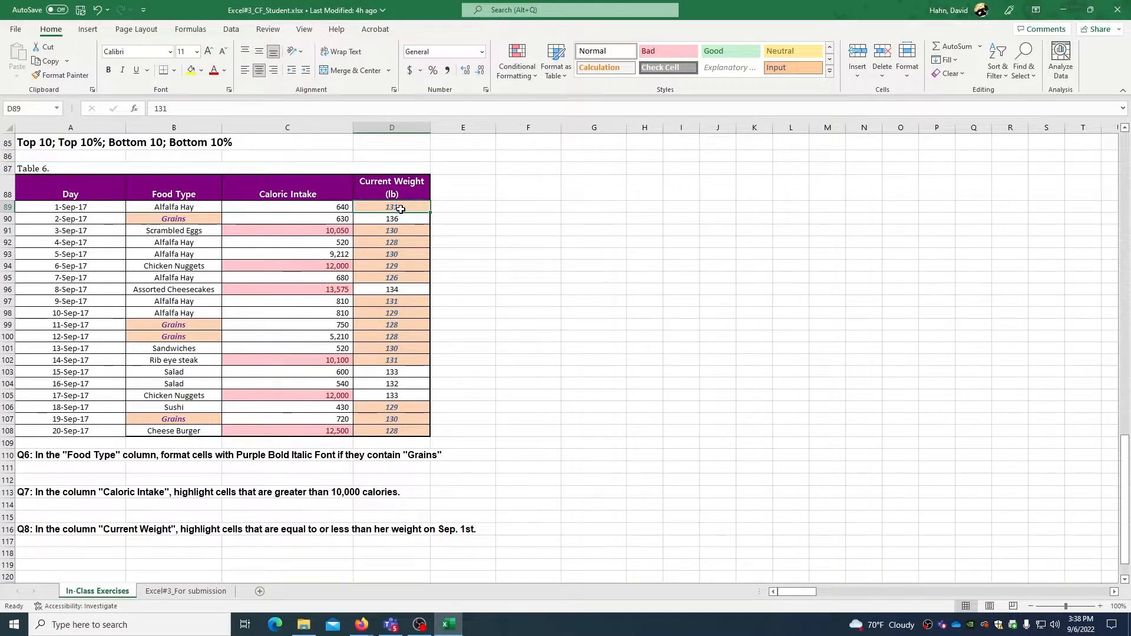
click(592, 372)
scroll(323, 449, down, 4)
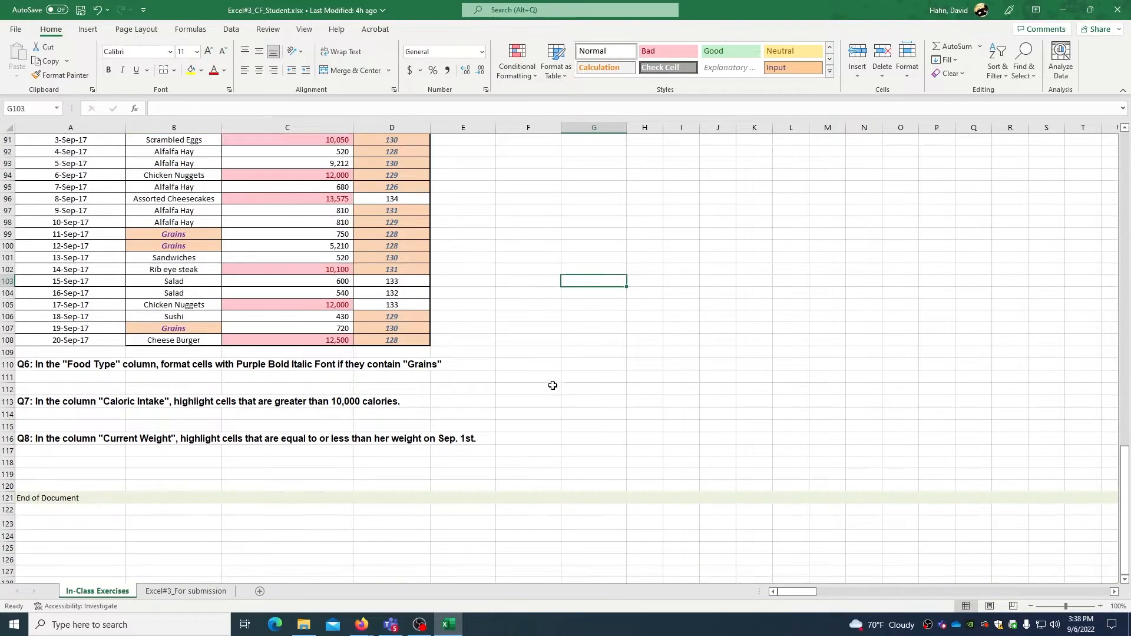
scroll(231, 521, up, 5)
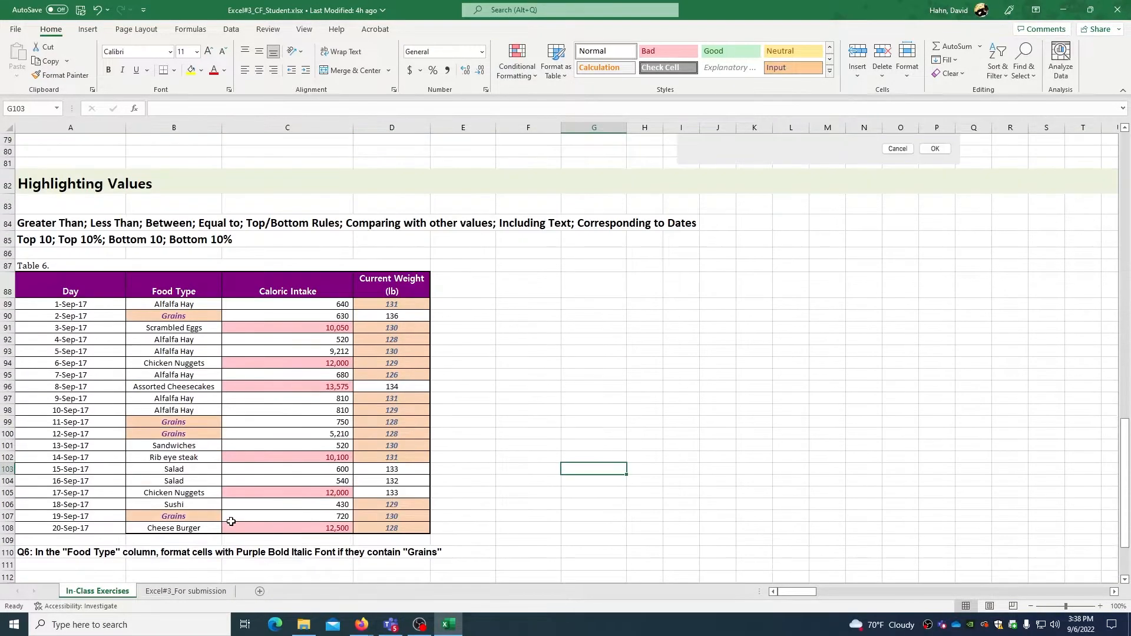
scroll(234, 516, up, 13)
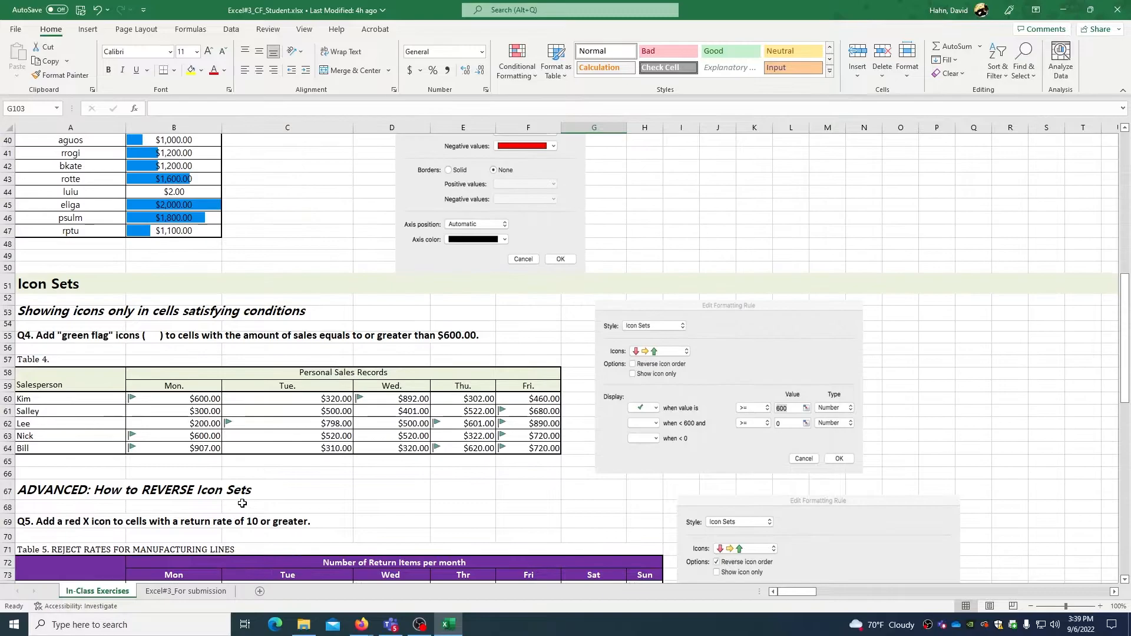
Open the Excel#3_For submission sheet at Q1.
click(196, 591)
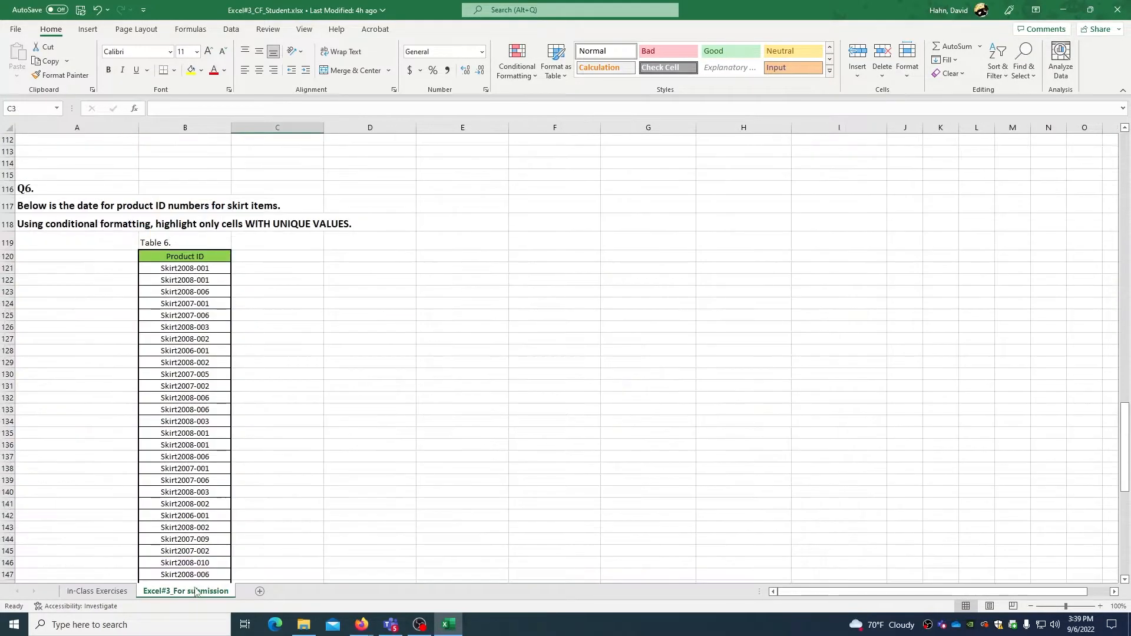
scroll(322, 521, up, 5)
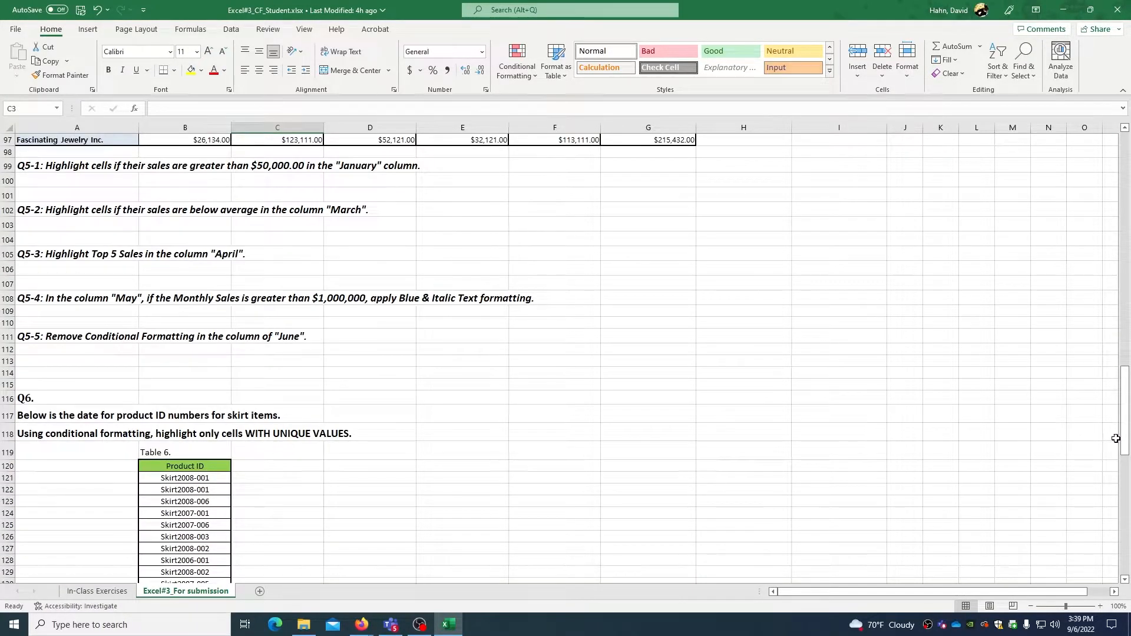
drag(1124, 440, 1123, 204)
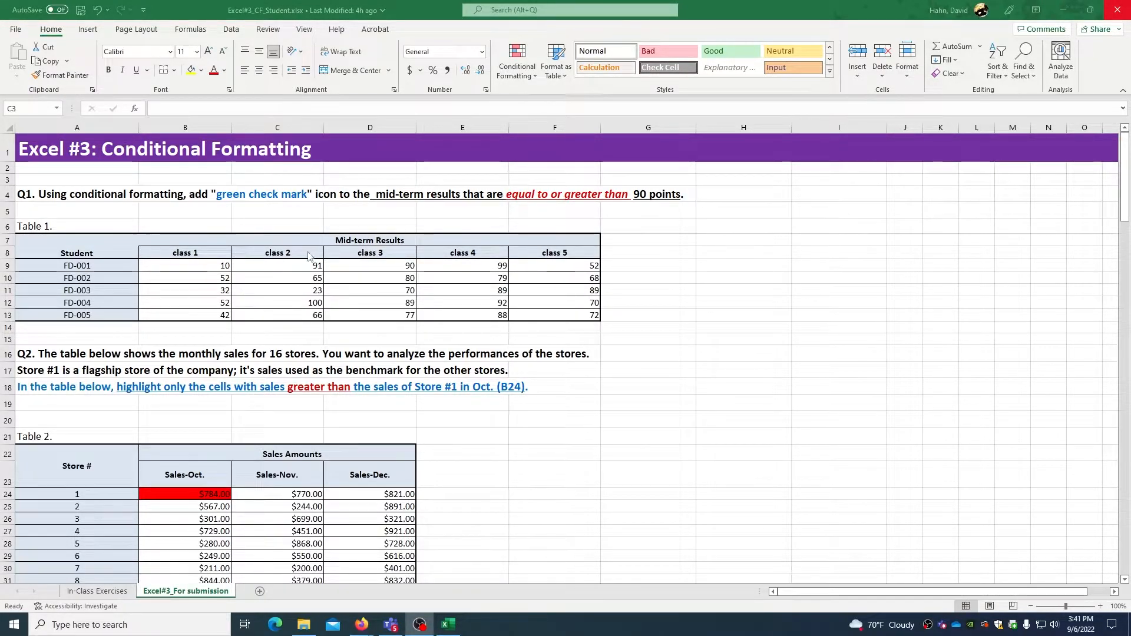
click(193, 264)
click(194, 264)
drag(194, 263, 602, 322)
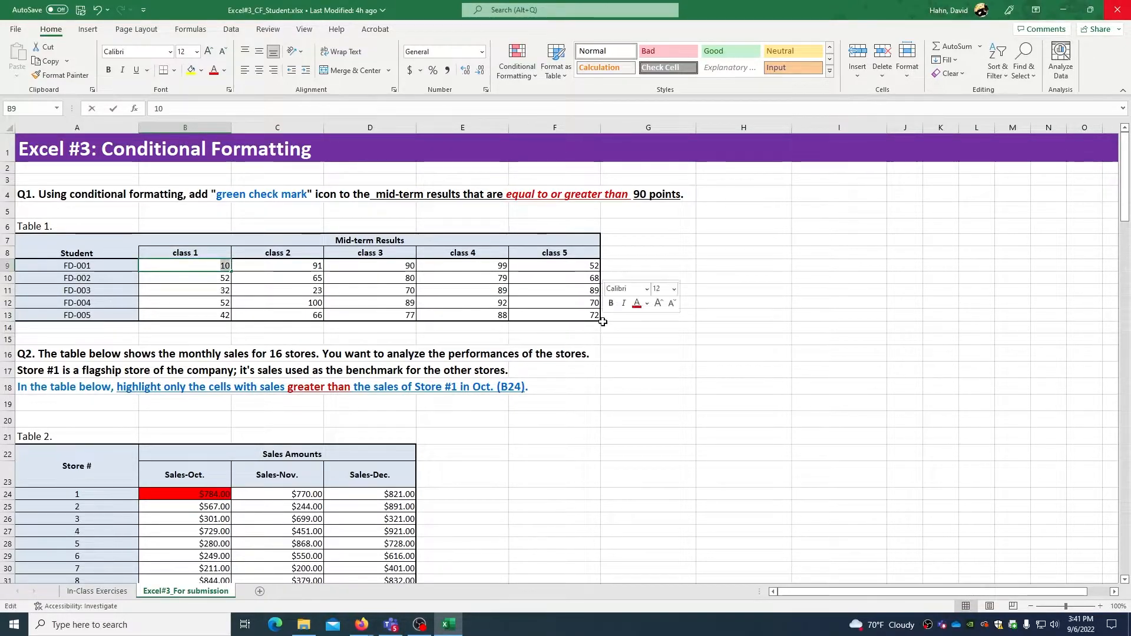
key(Return)
drag(201, 262, 566, 320)
click(205, 264)
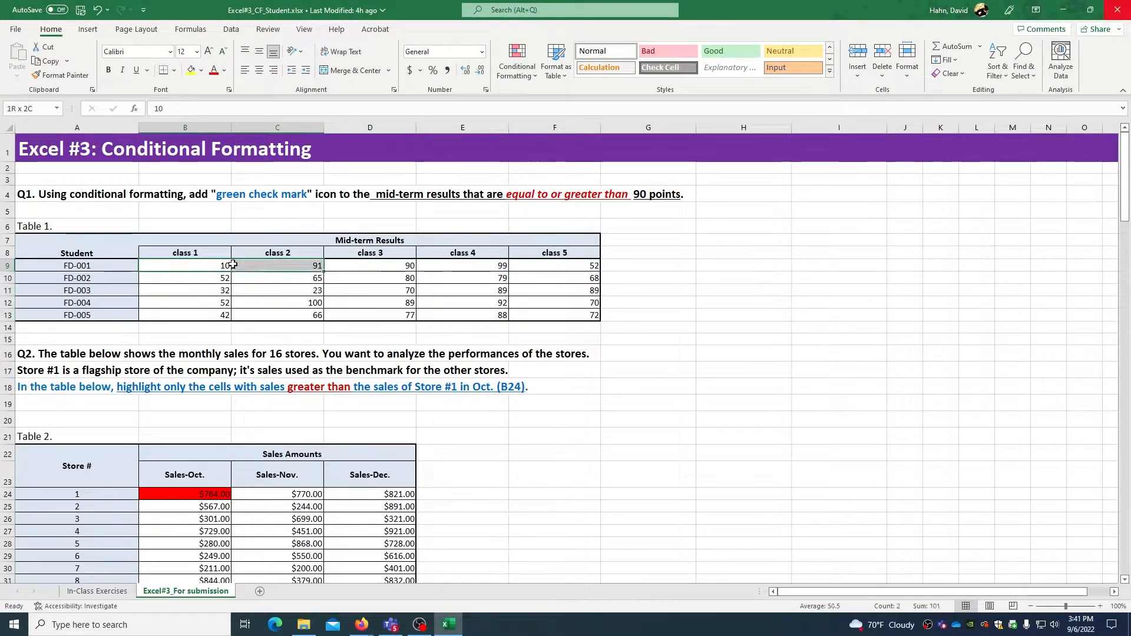
For Q1, apply the uncircled check mark, exclamation mark and X icon set to mid-term results B9:F13 in Table 1.
drag(204, 265, 550, 315)
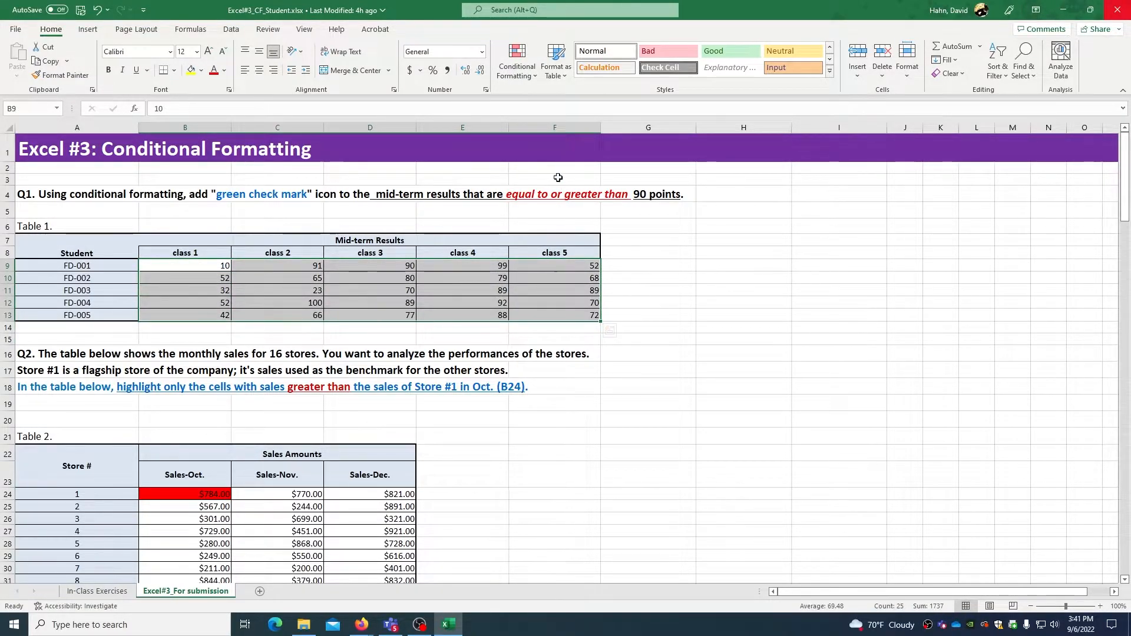
click(524, 69)
mouse_move(550, 112)
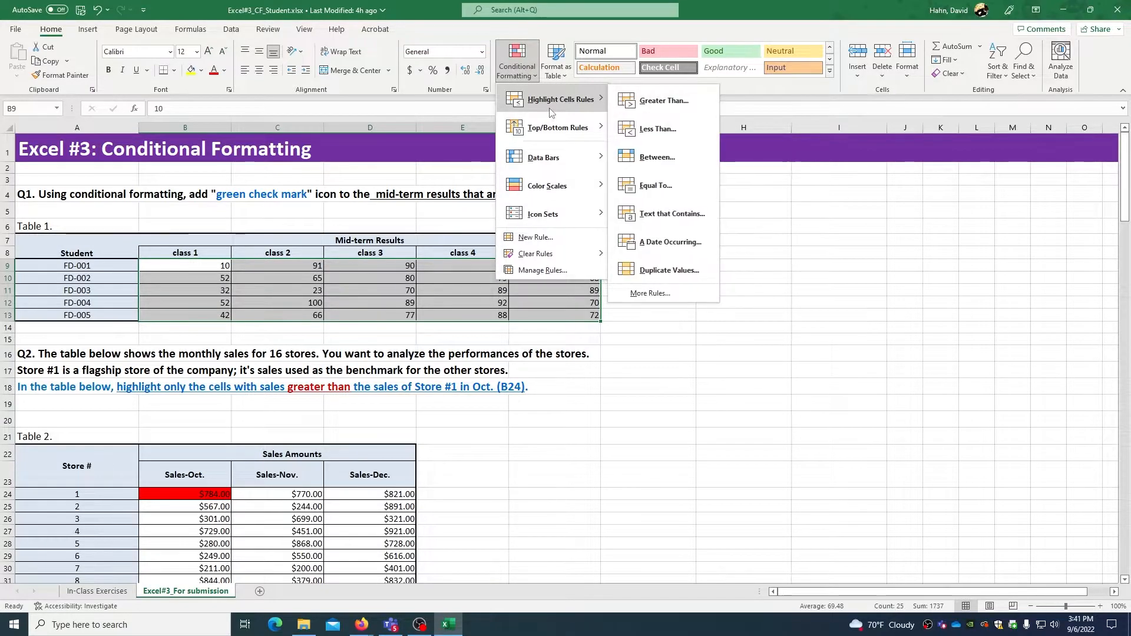
mouse_move(544, 219)
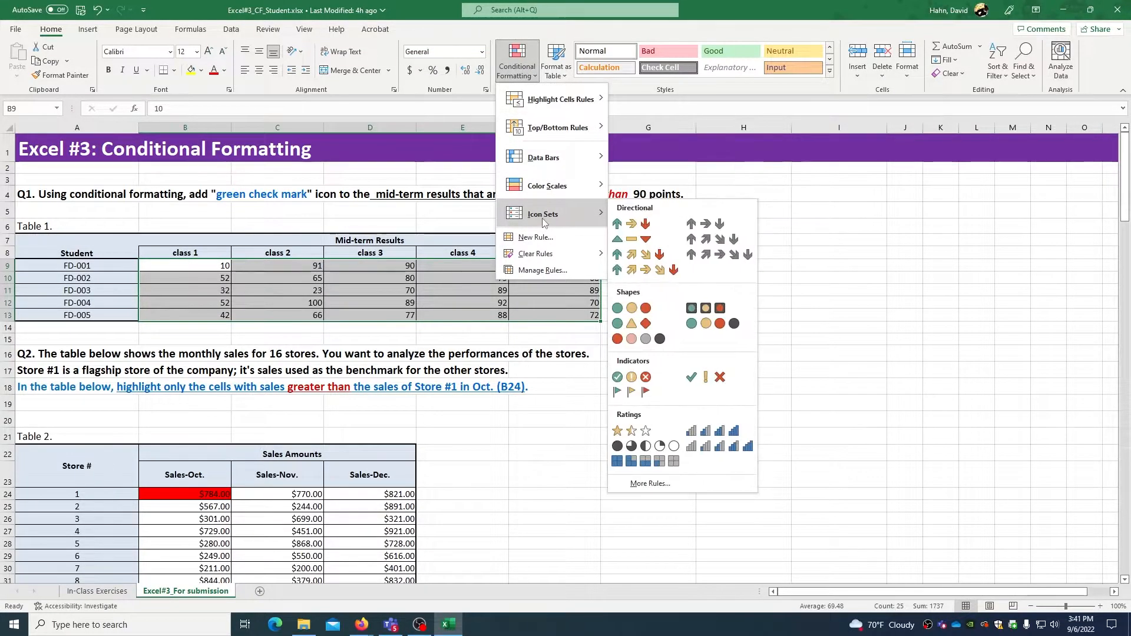
click(705, 380)
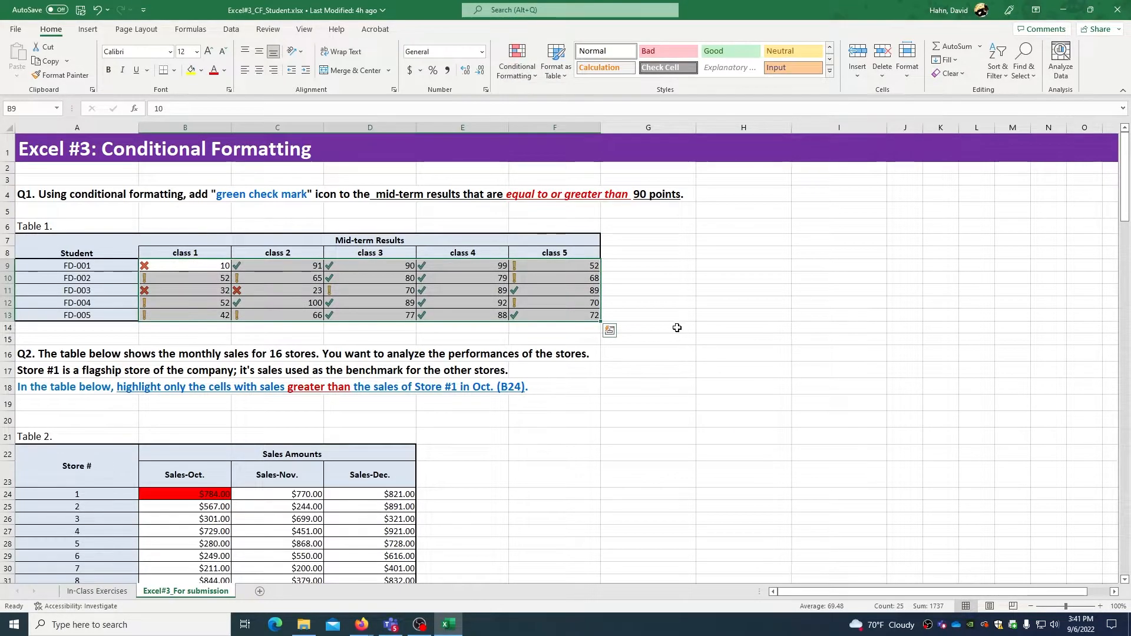
Edit the mid-term results icon rule to use Number for both thresholds and show the green check mark at values >= 90.
click(517, 59)
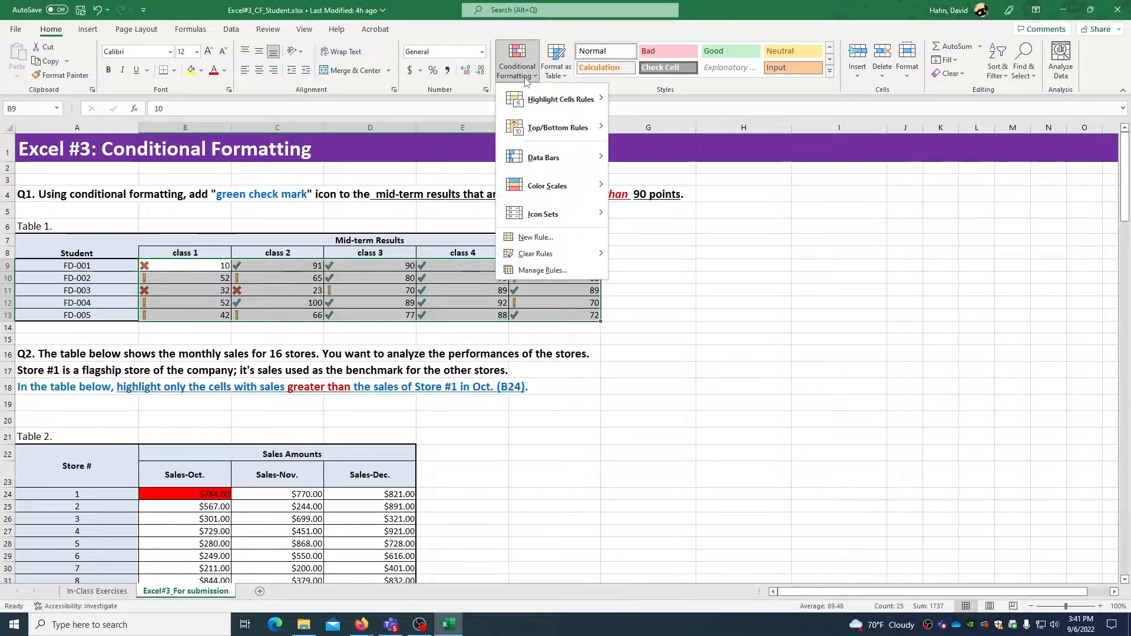
click(541, 271)
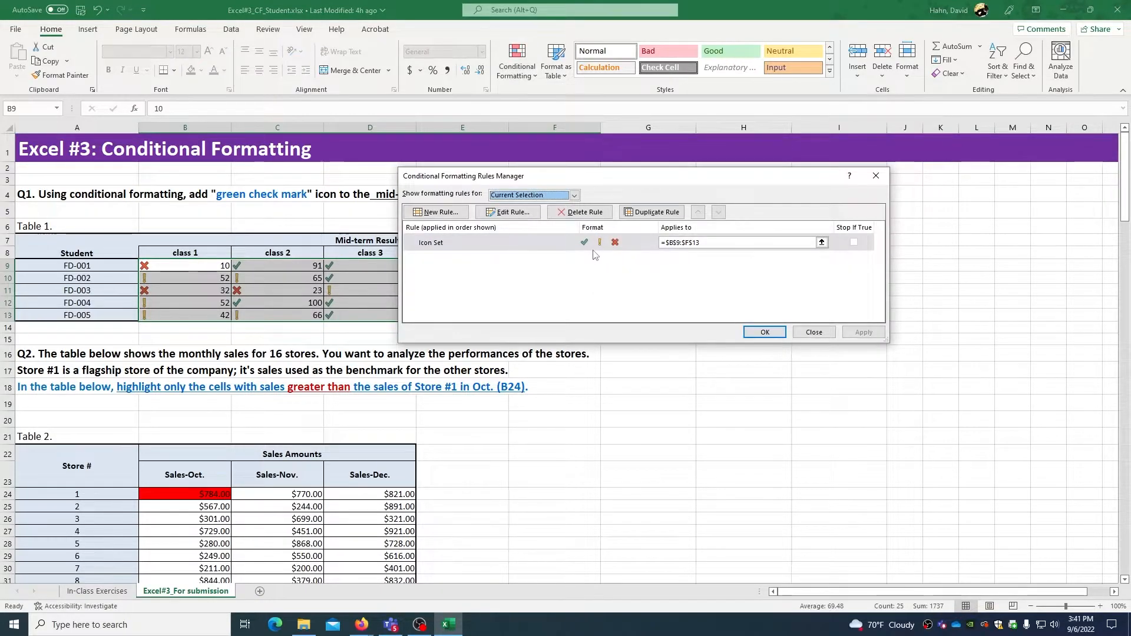
click(513, 212)
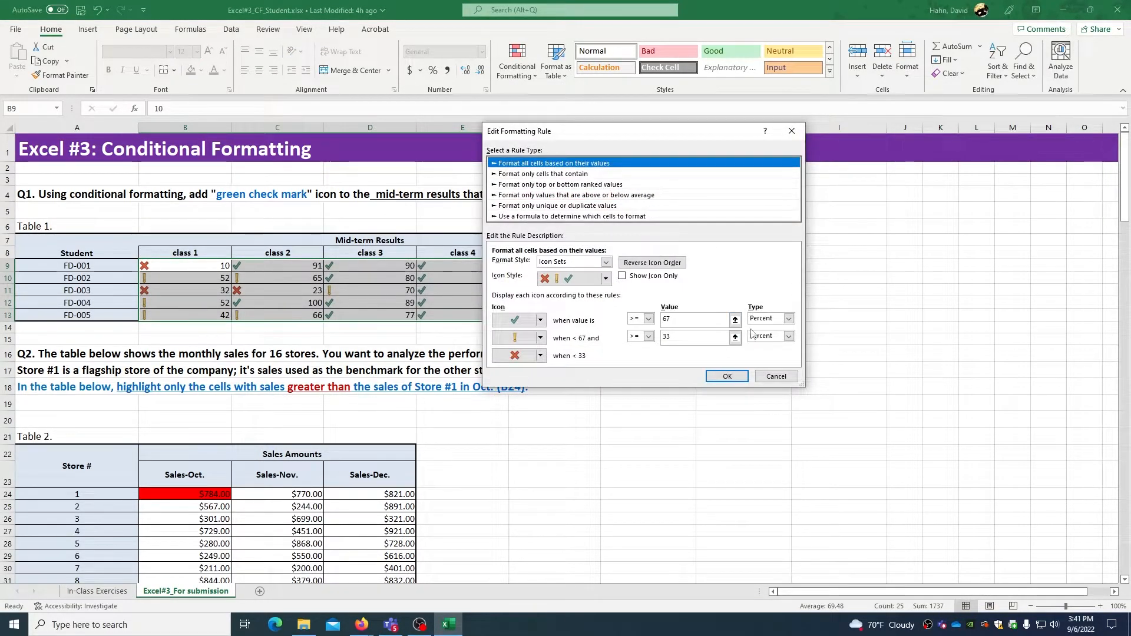
click(766, 318)
click(762, 329)
click(766, 336)
click(761, 347)
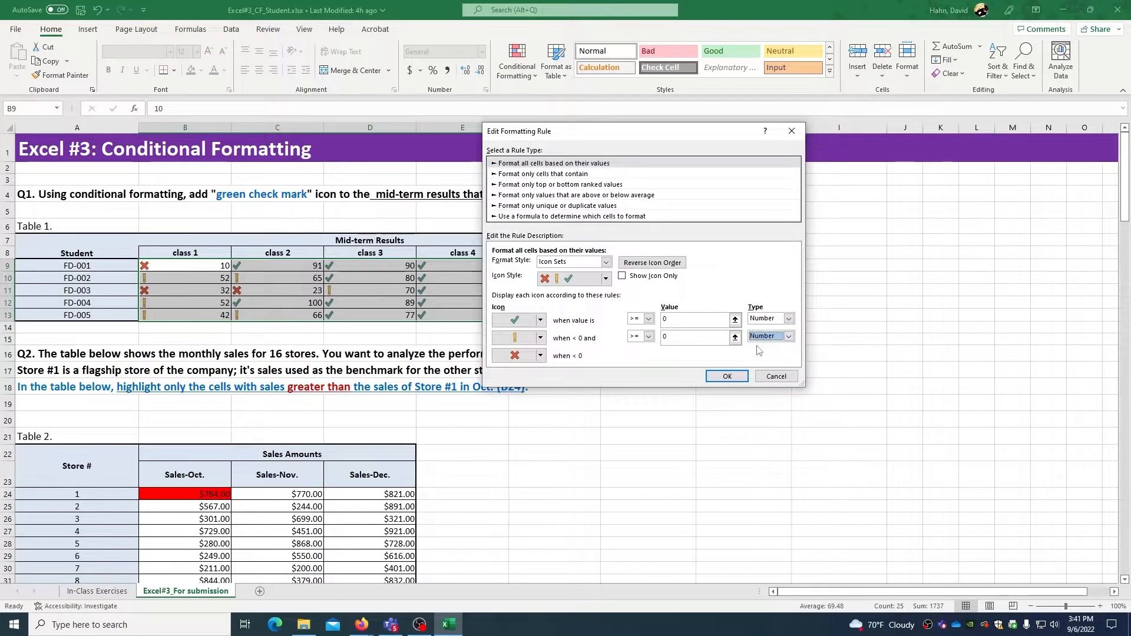
double_click(684, 321)
text(90)
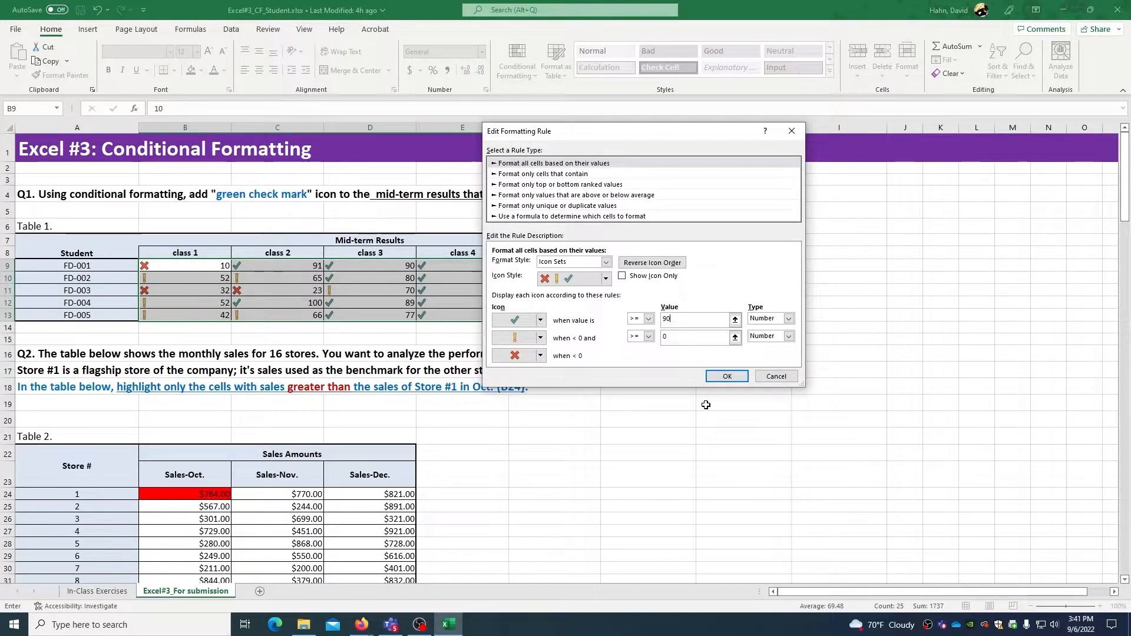
Set the middle and lowest icons of the mid-term results rule to No Cell Icon, and apply the rule.
click(540, 338)
click(548, 355)
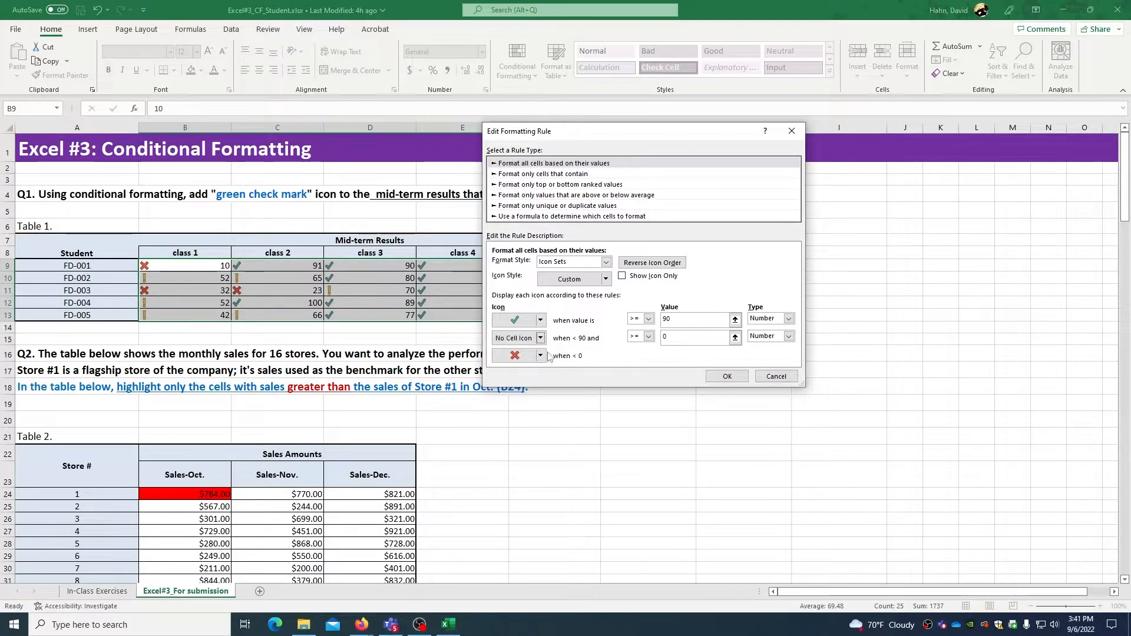
click(540, 355)
click(549, 373)
click(727, 379)
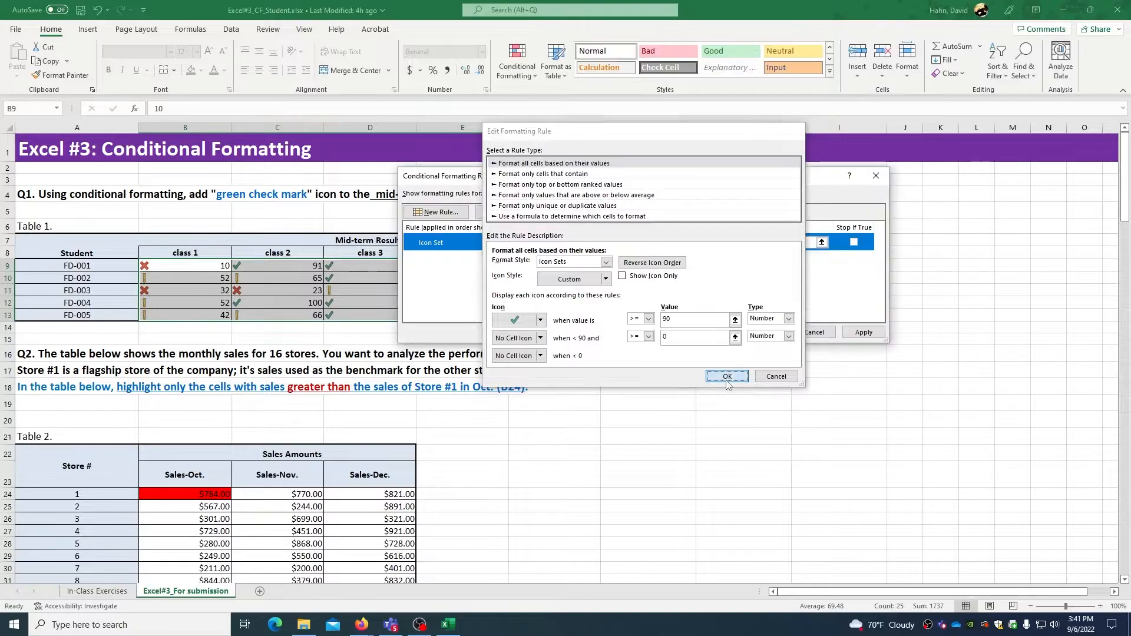
click(765, 332)
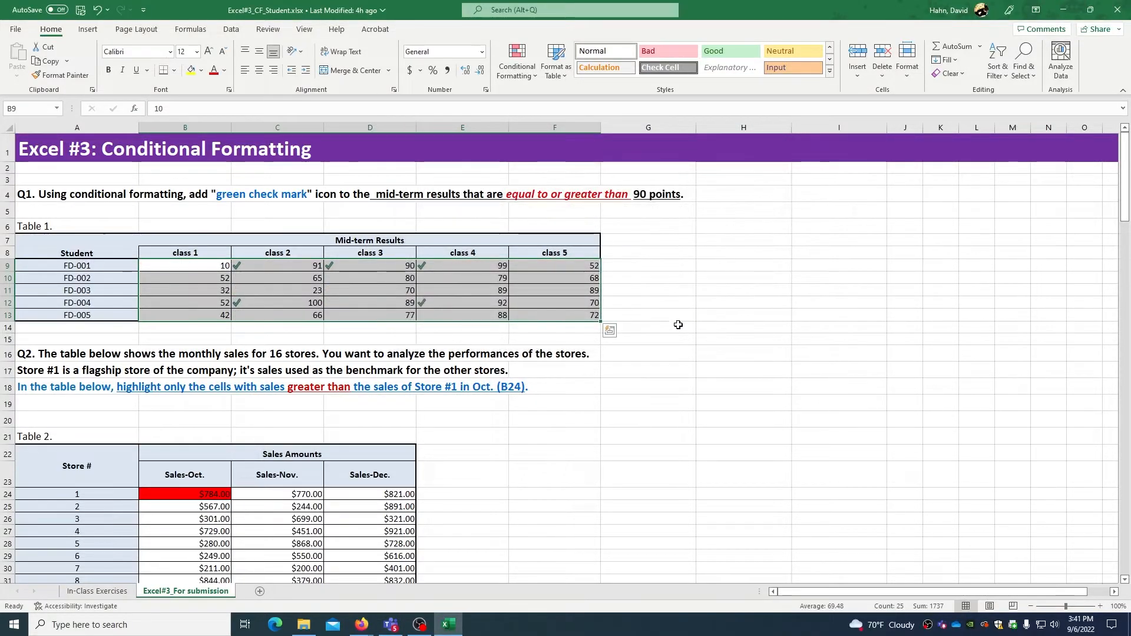
click(642, 311)
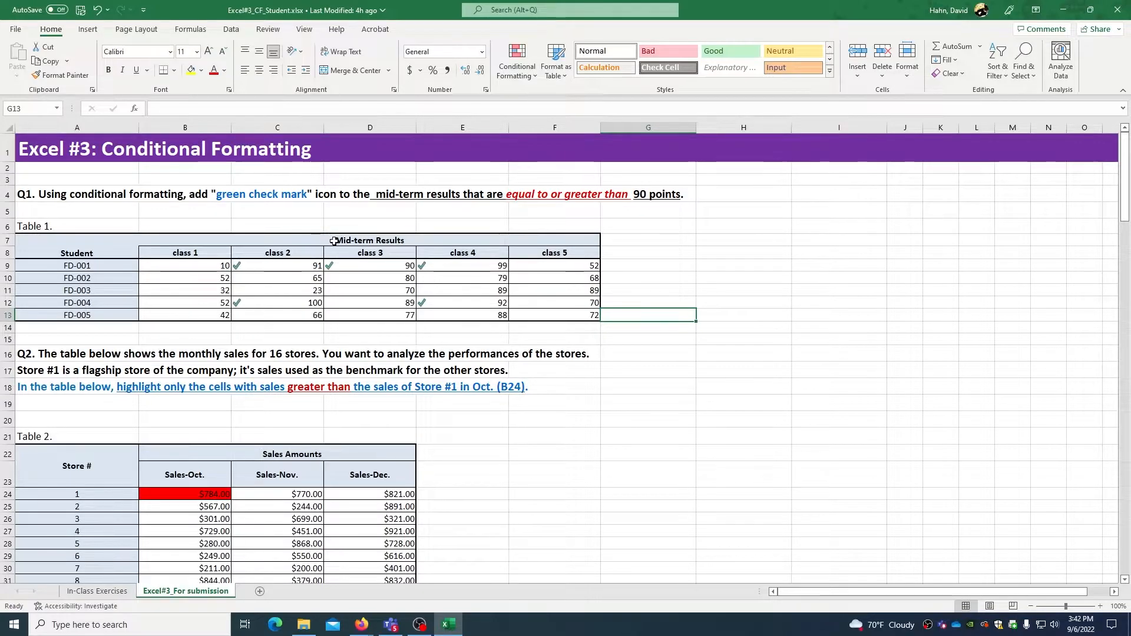
For Q2, highlight the Table 2 sales in B24:D33 greater than =$B$24 with Light Red Fill with Dark Red Text.
scroll(684, 276, down, 3)
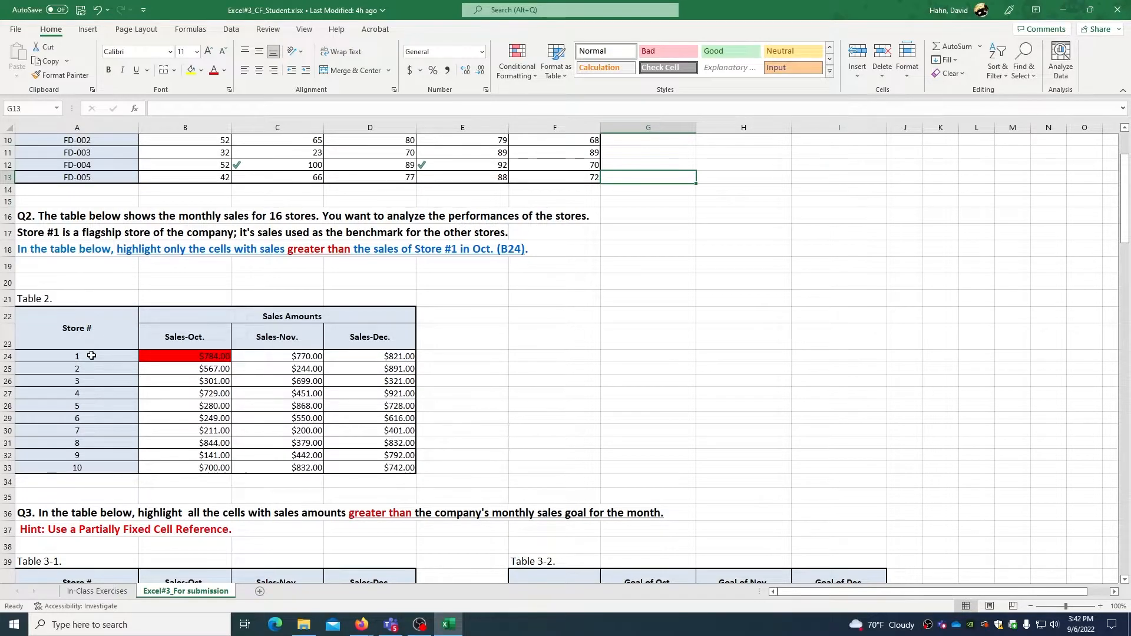
click(164, 357)
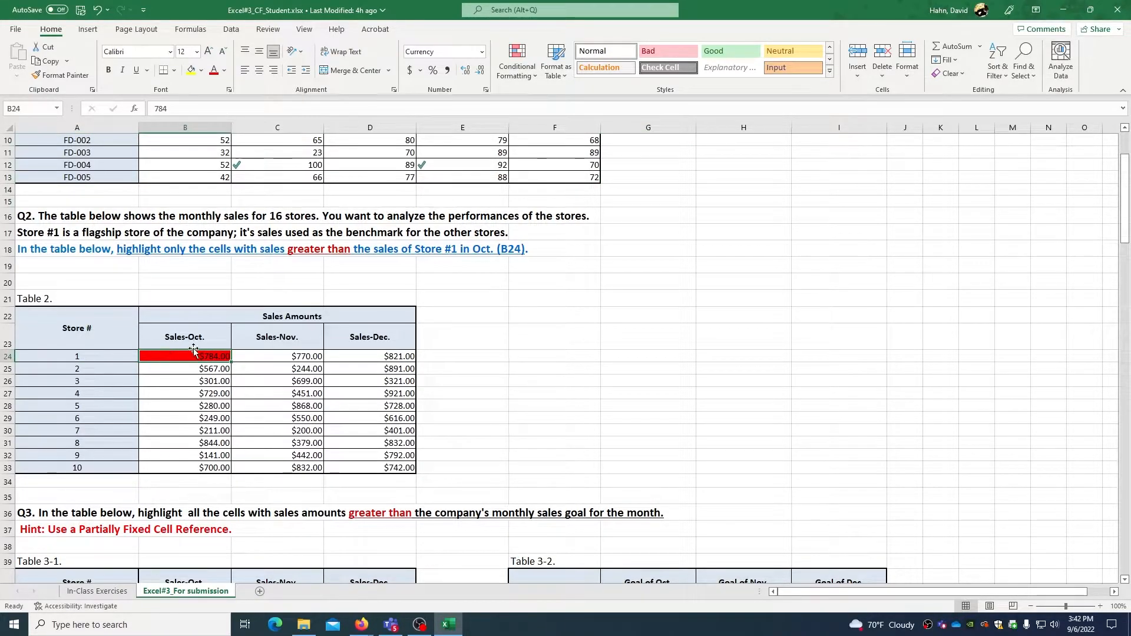
scroll(232, 288, up, 1)
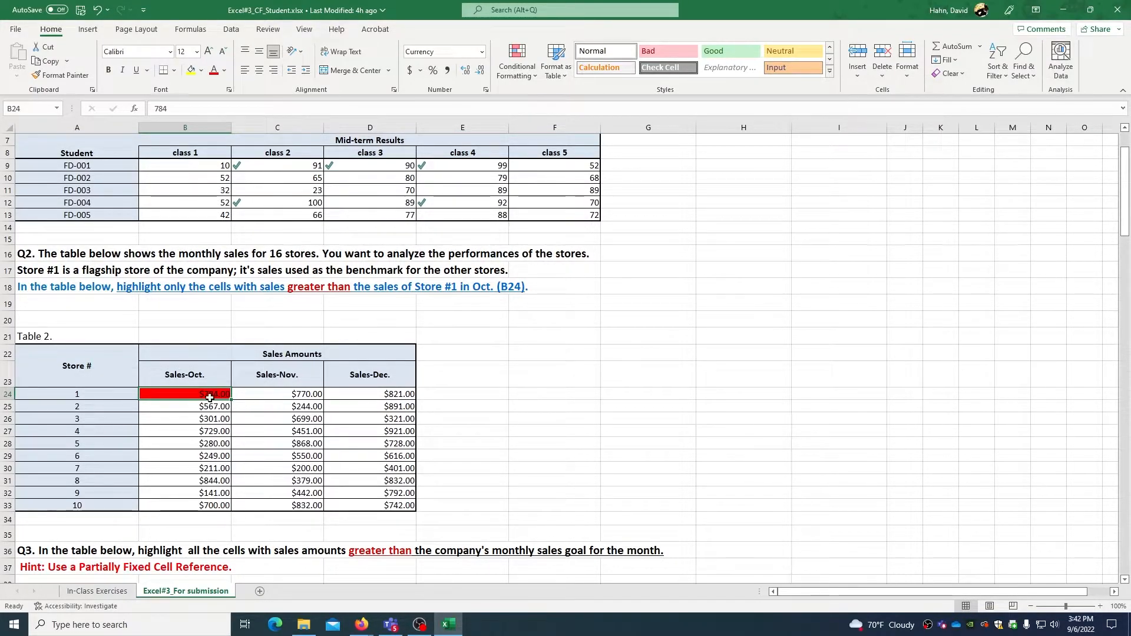
drag(209, 394, 363, 500)
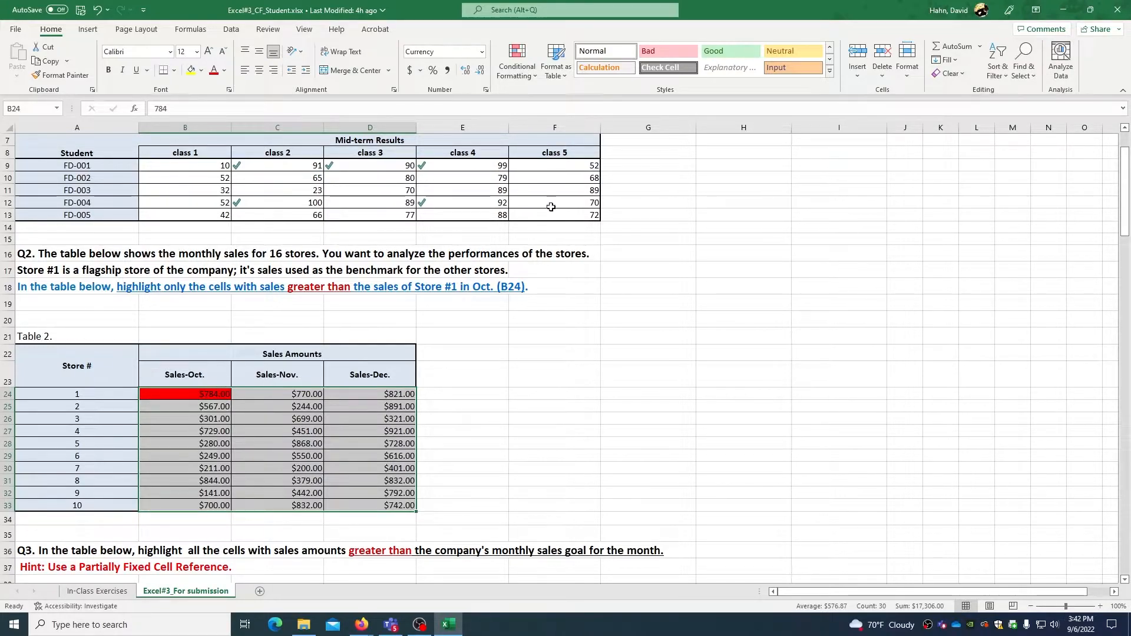
click(517, 62)
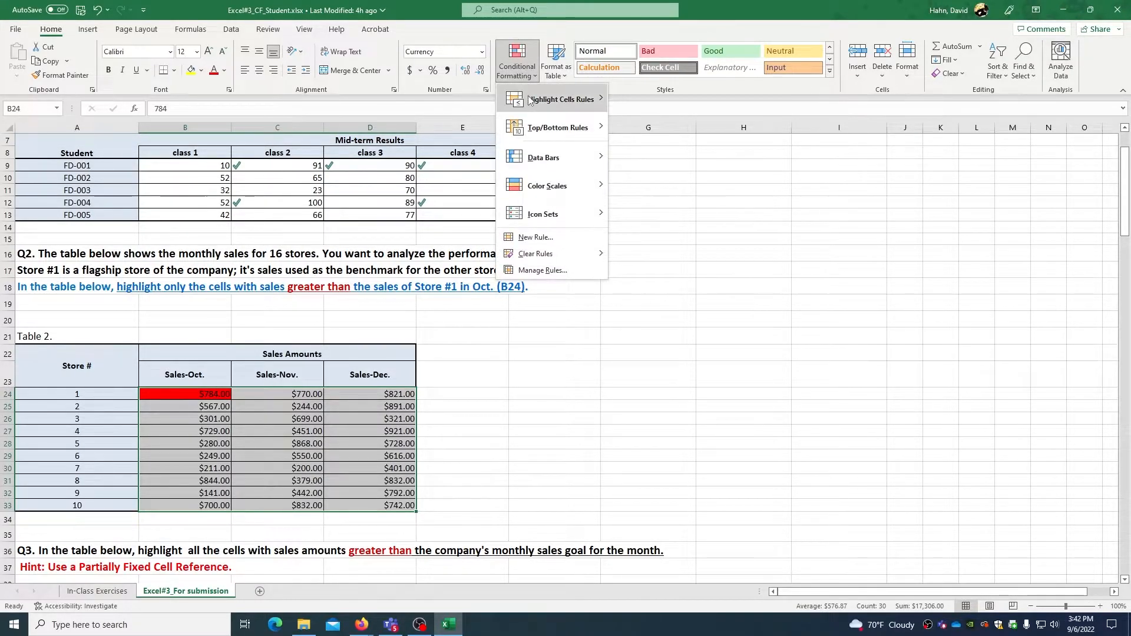
mouse_move(529, 100)
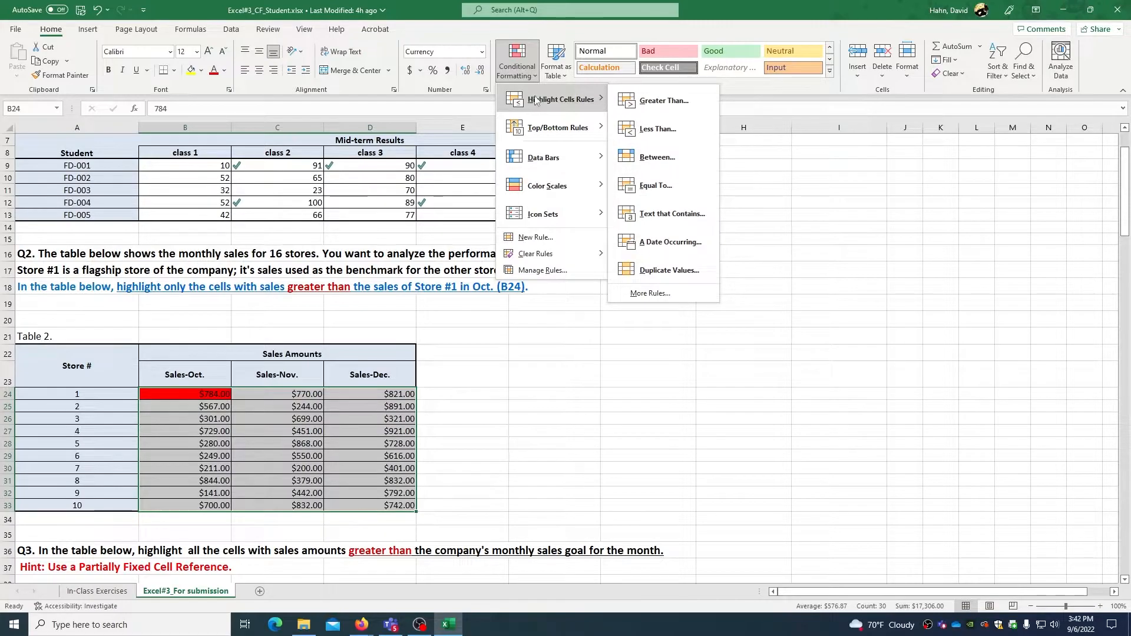
click(653, 108)
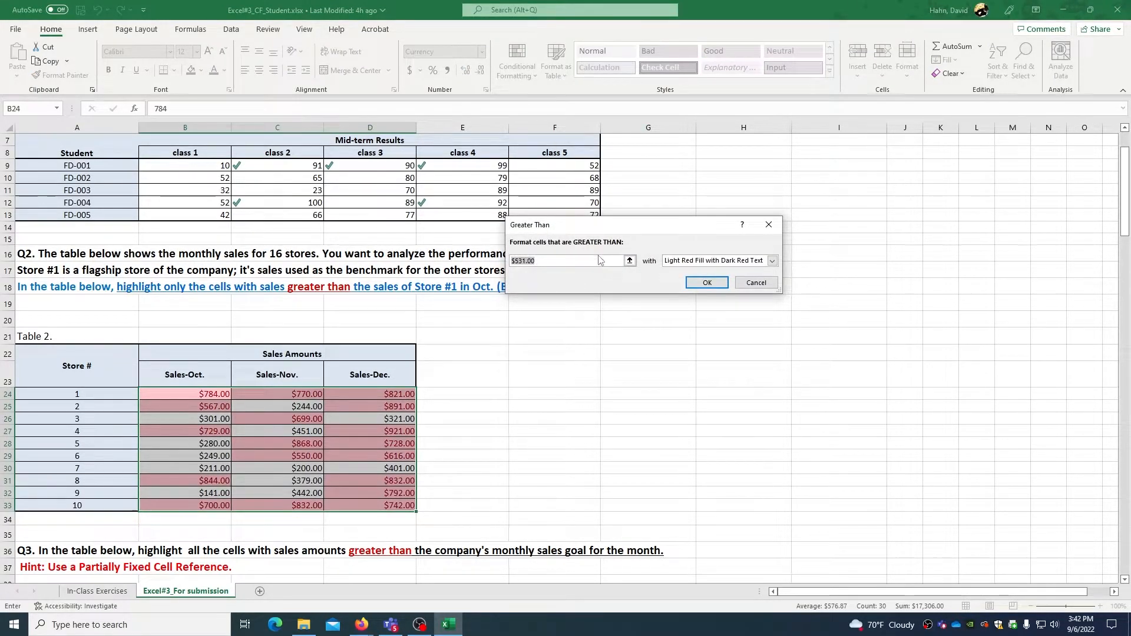
click(225, 396)
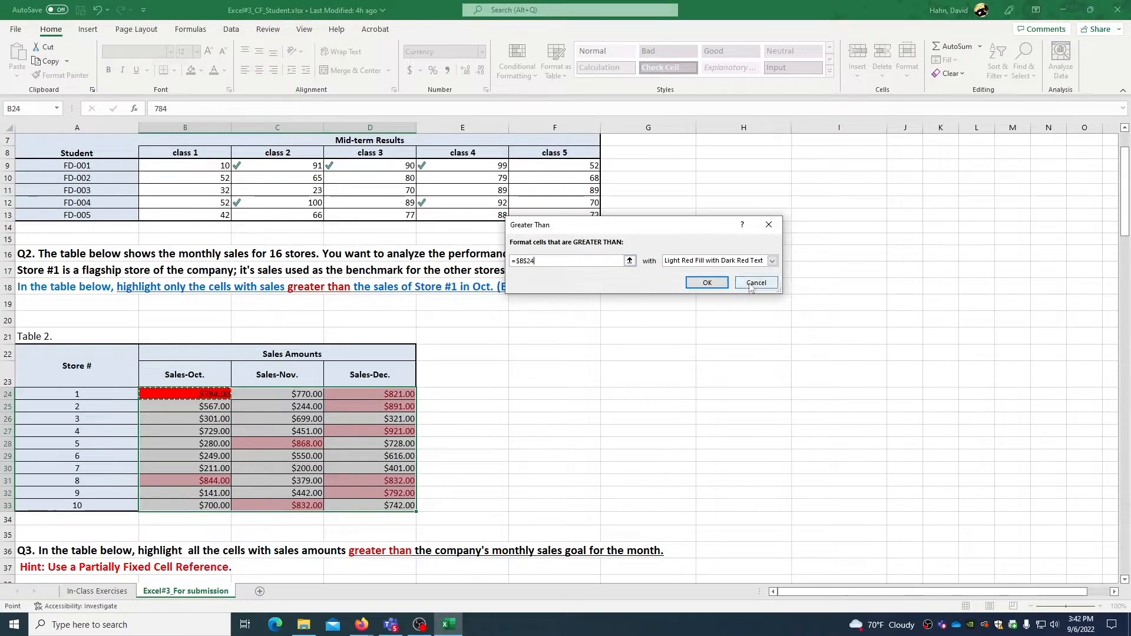
drag(593, 225, 689, 258)
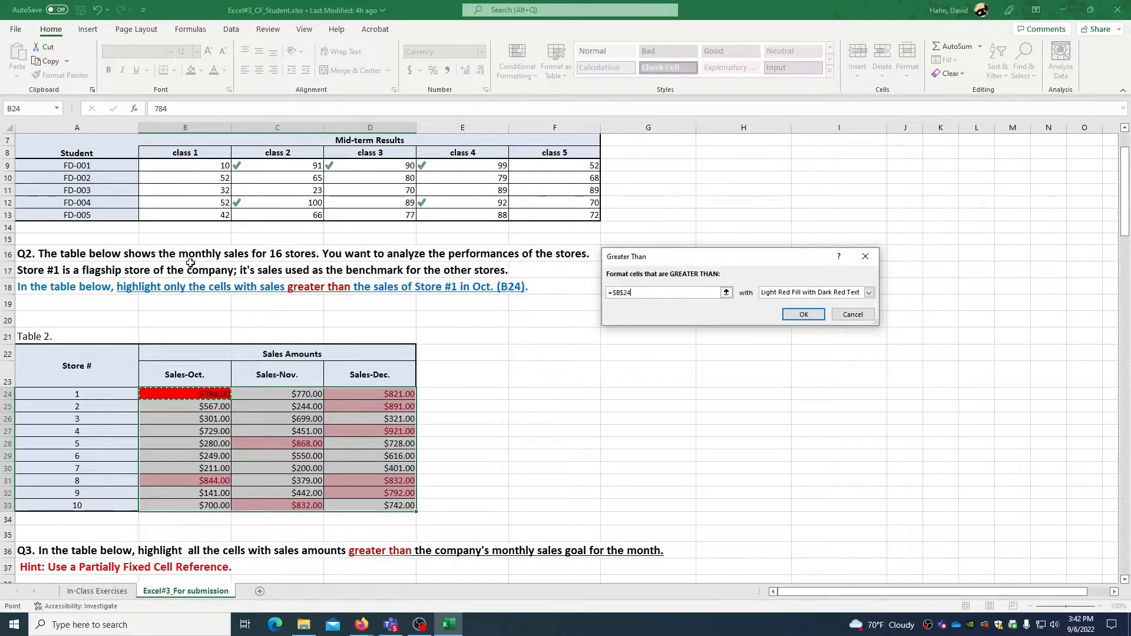
click(802, 315)
click(666, 383)
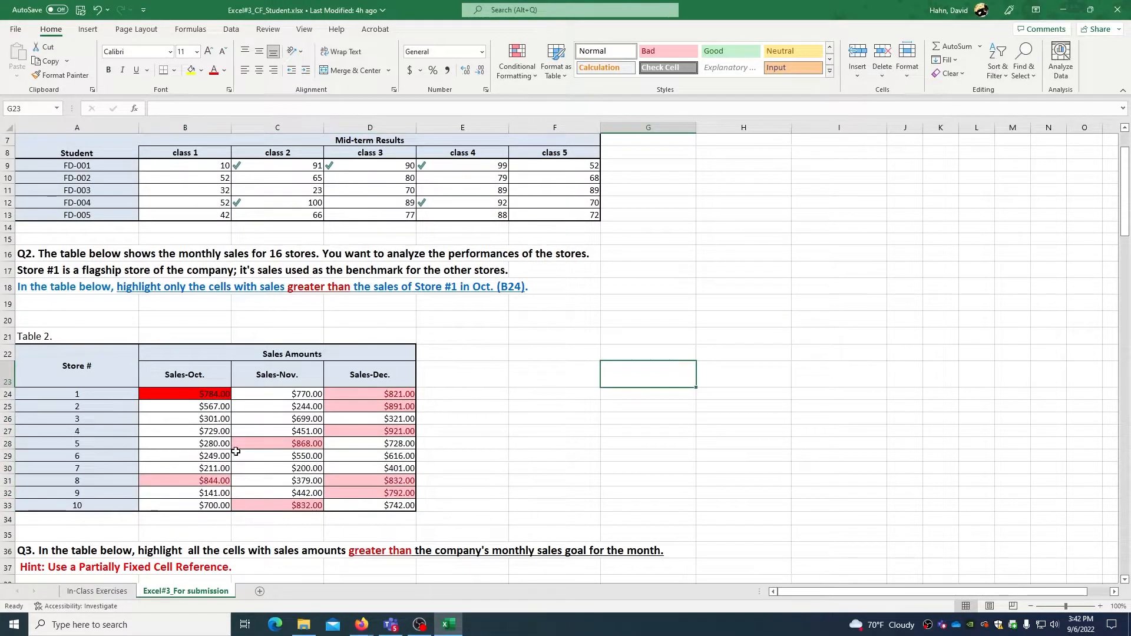
click(218, 482)
click(274, 442)
click(207, 398)
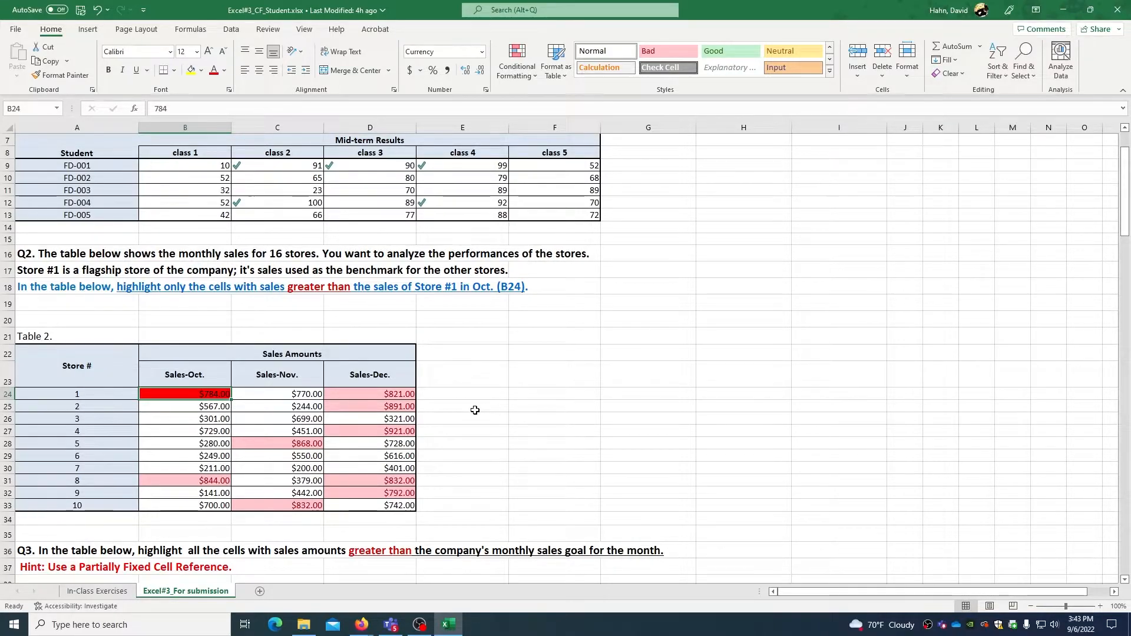
Examine Q3's October to December store sales in Table 3-1 and the matching company monthly goals in Table 3-2.
scroll(474, 411, down, 6)
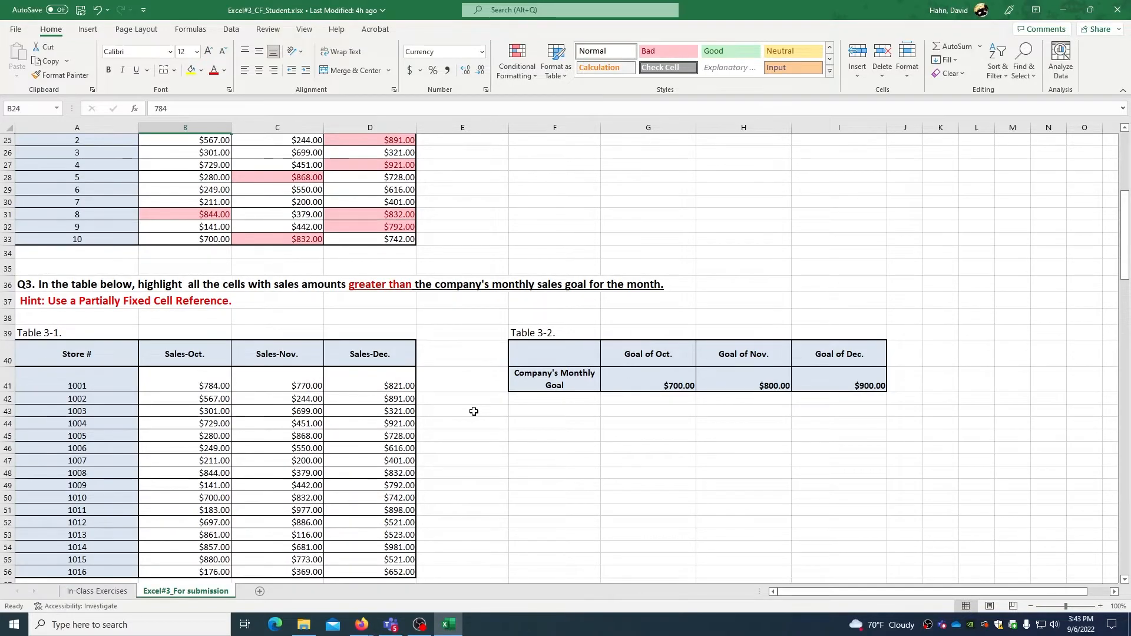
scroll(474, 411, down, 1)
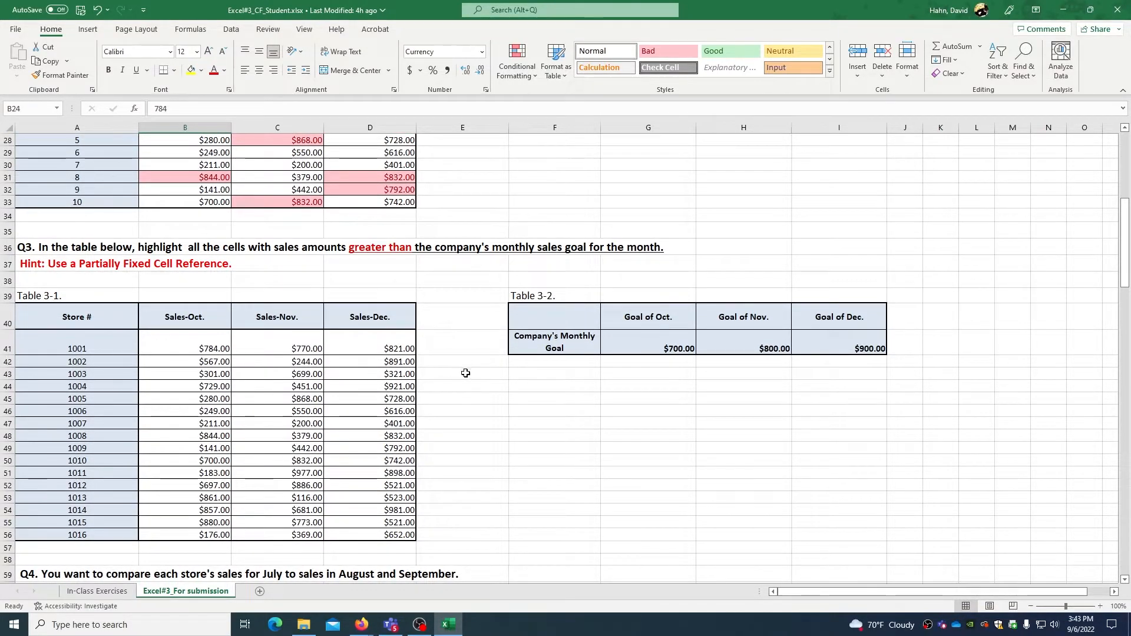
click(645, 346)
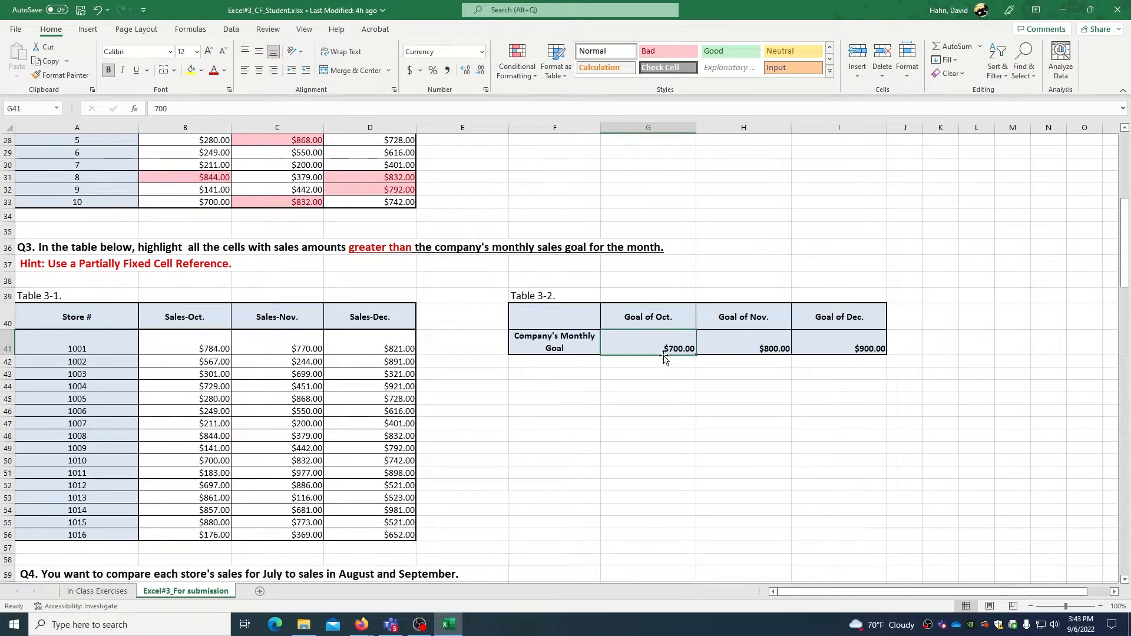
click(772, 347)
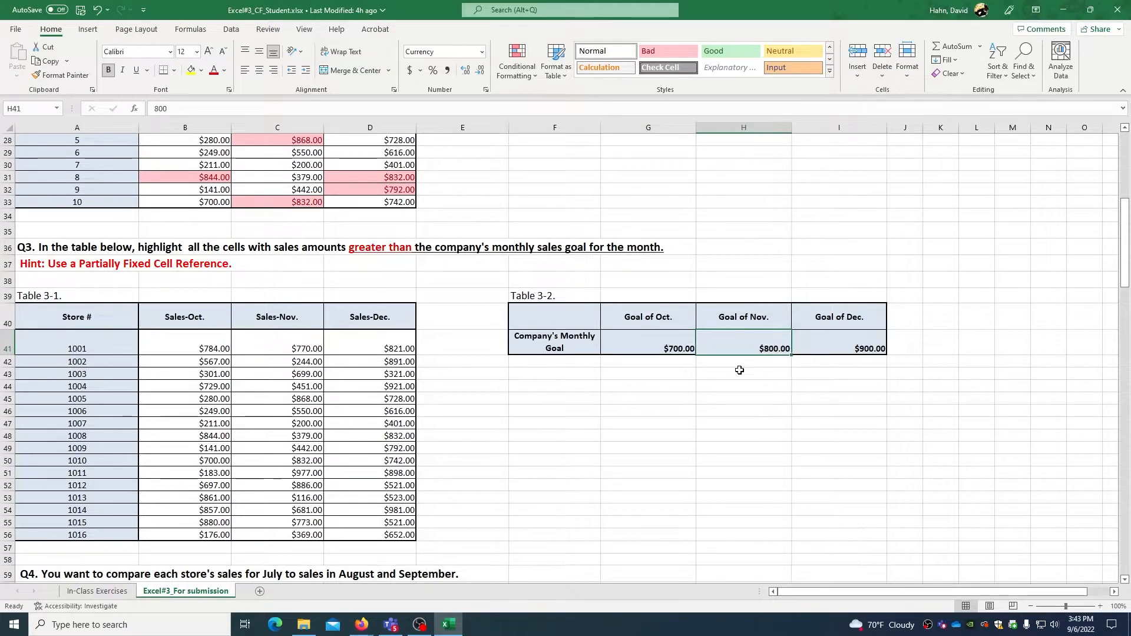
click(842, 342)
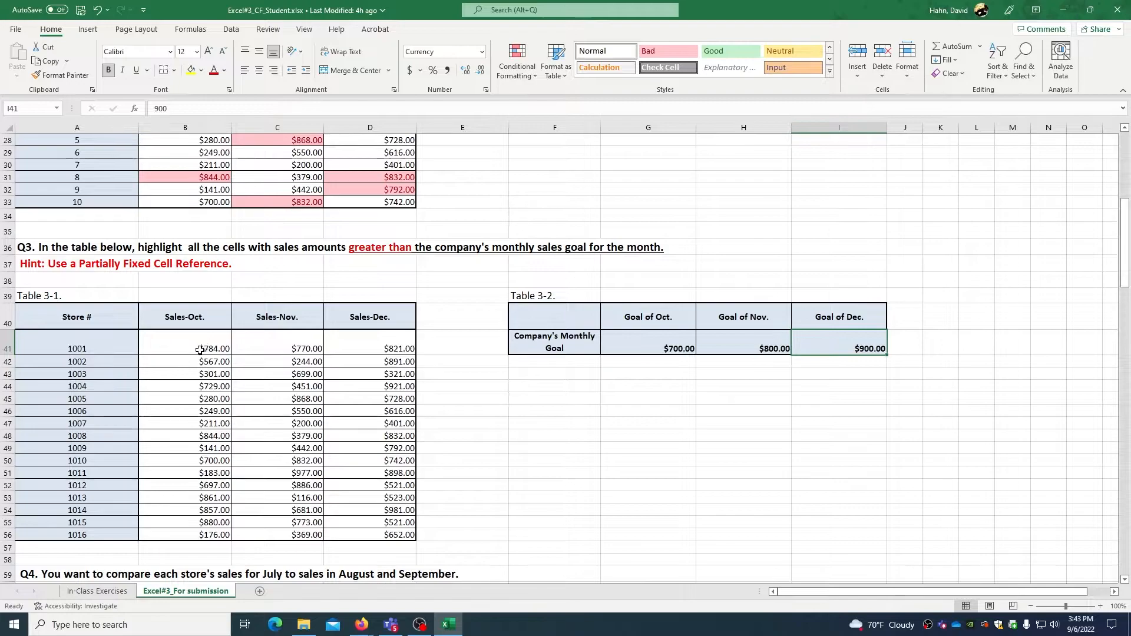
drag(198, 348, 197, 533)
drag(283, 348, 285, 528)
drag(375, 348, 377, 535)
click(672, 347)
click(744, 348)
click(816, 347)
click(195, 343)
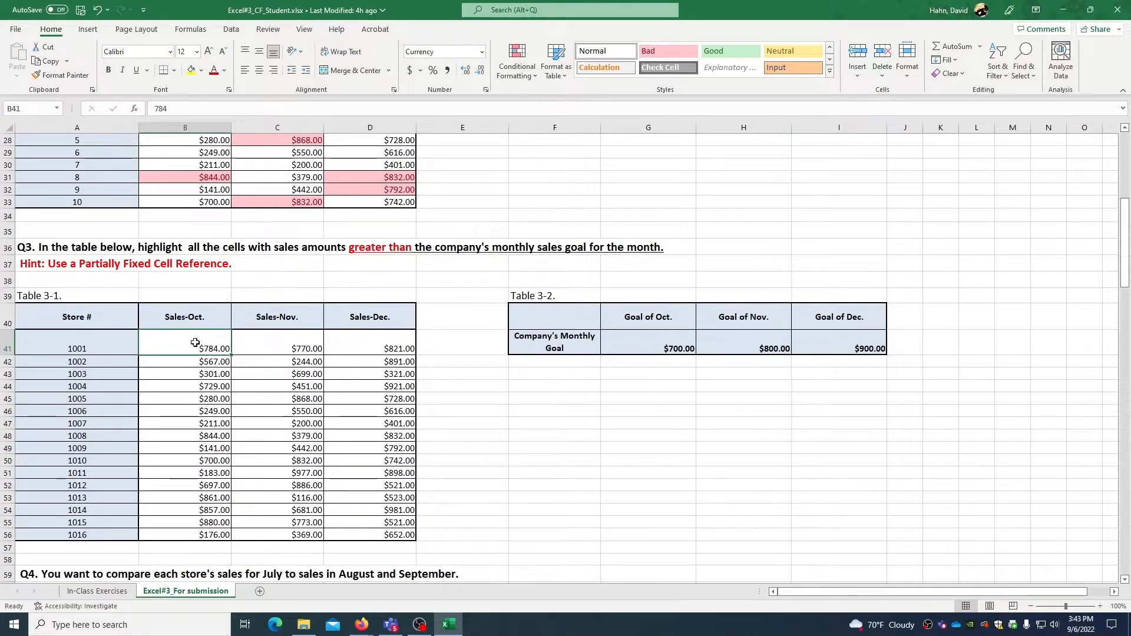
For Q3, highlight the Table 3-1 sales in B41:D56 greater than =G$41 with Light Red Fill with Dark Red Text.
drag(181, 343, 362, 532)
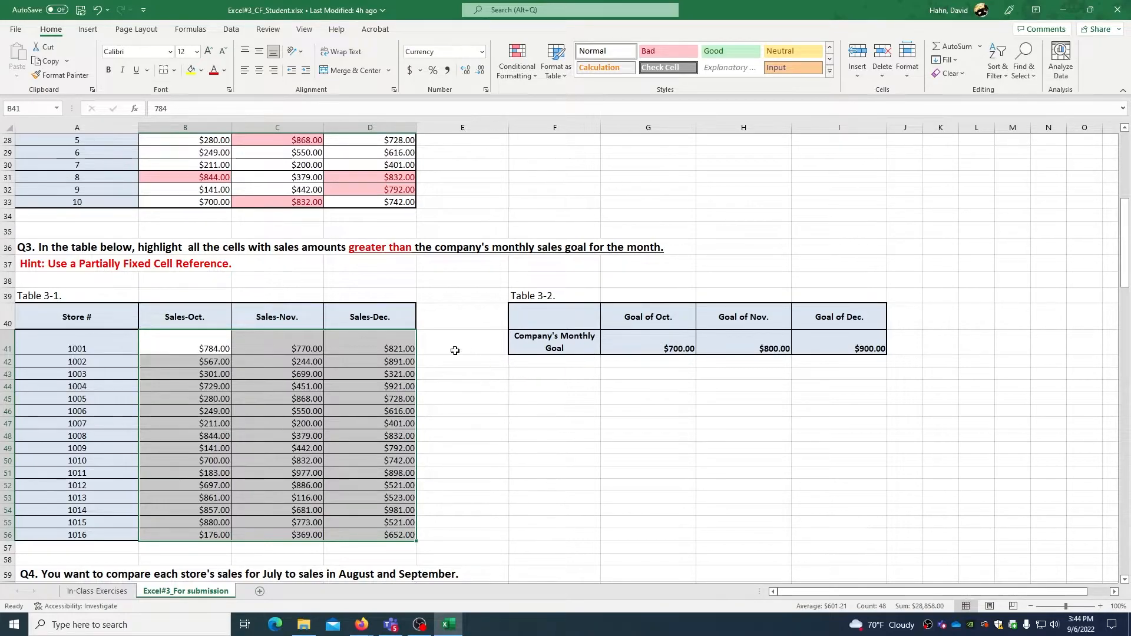
click(527, 83)
mouse_move(563, 99)
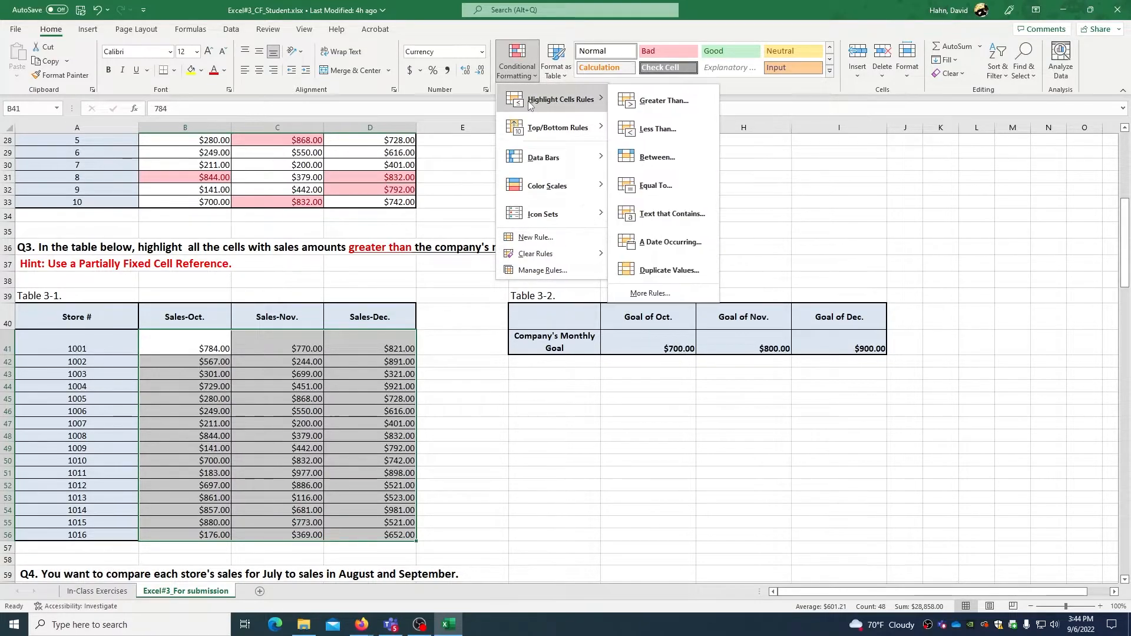
click(655, 111)
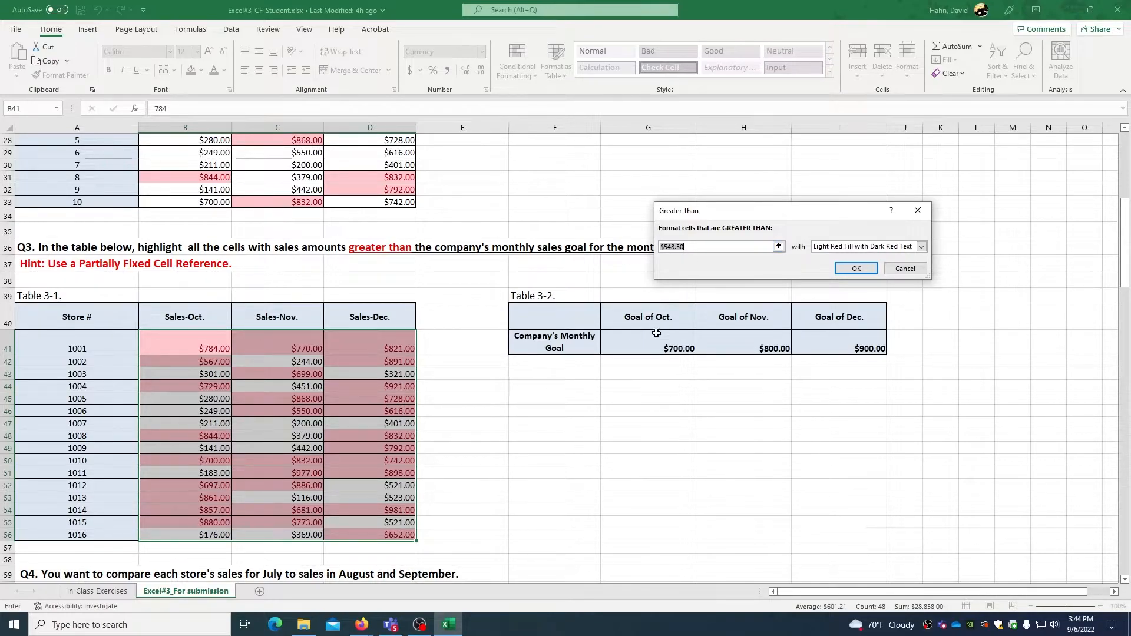
click(655, 344)
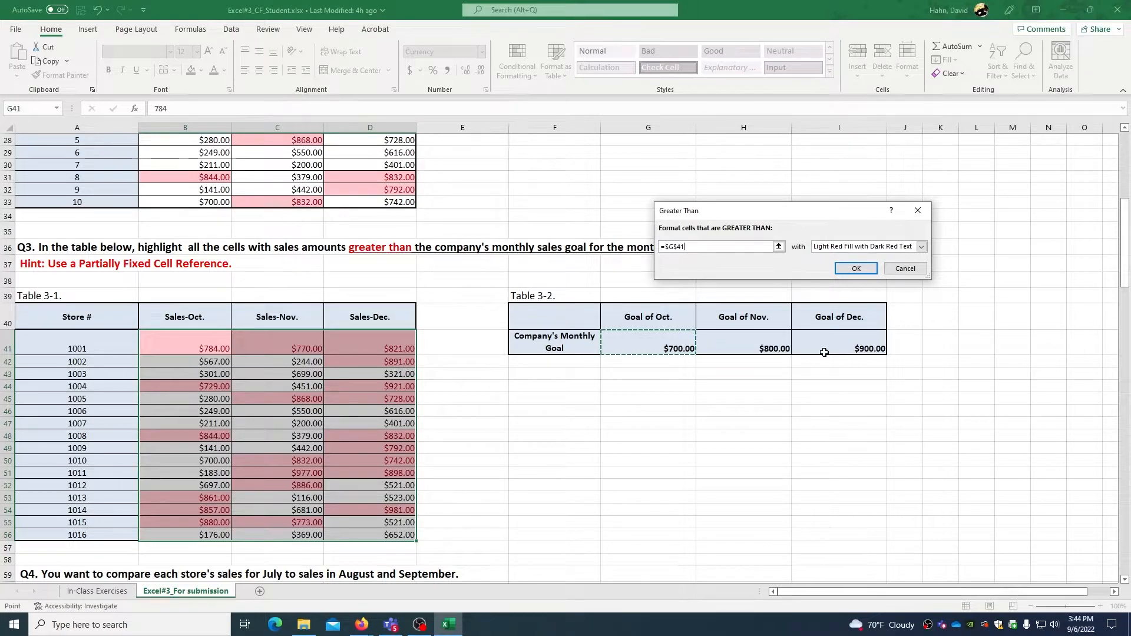
click(666, 248)
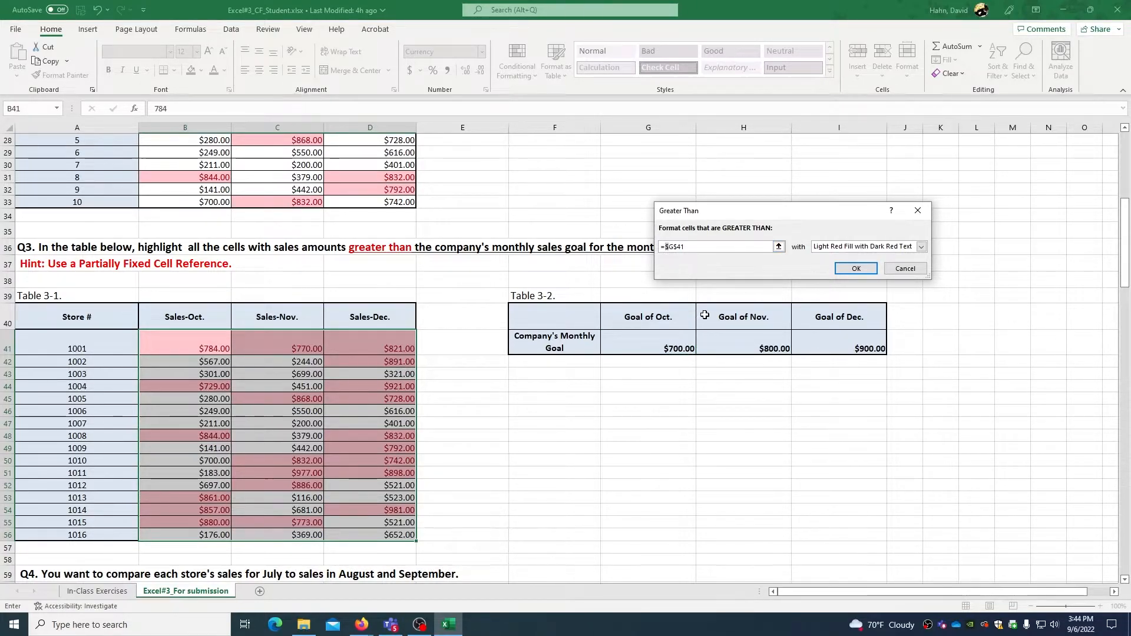
key(BackSpace)
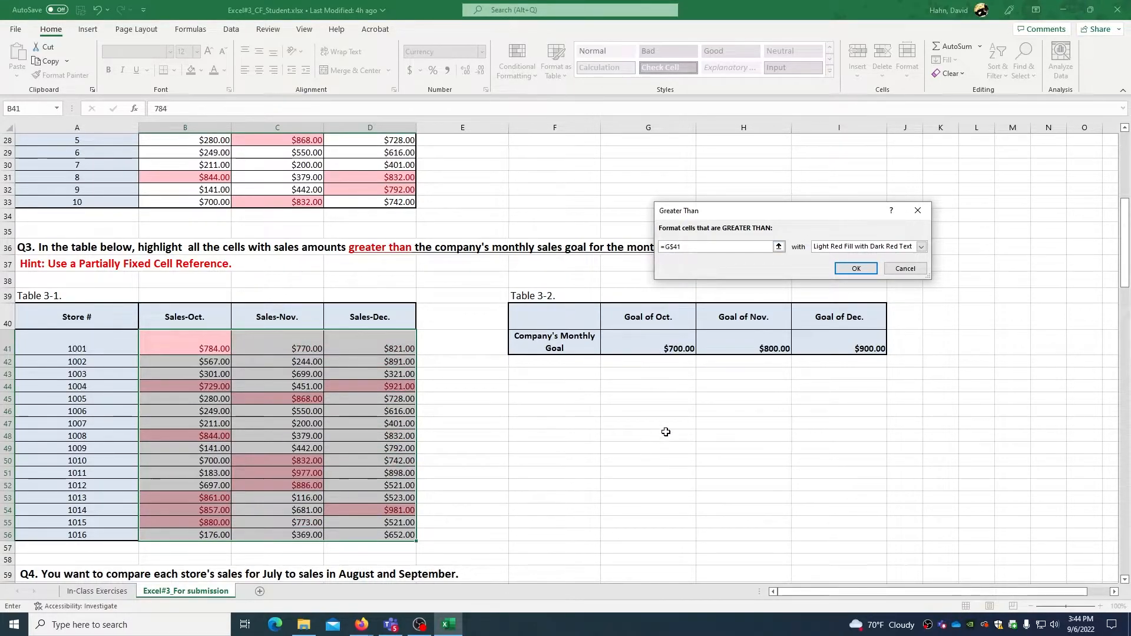
click(856, 268)
click(582, 475)
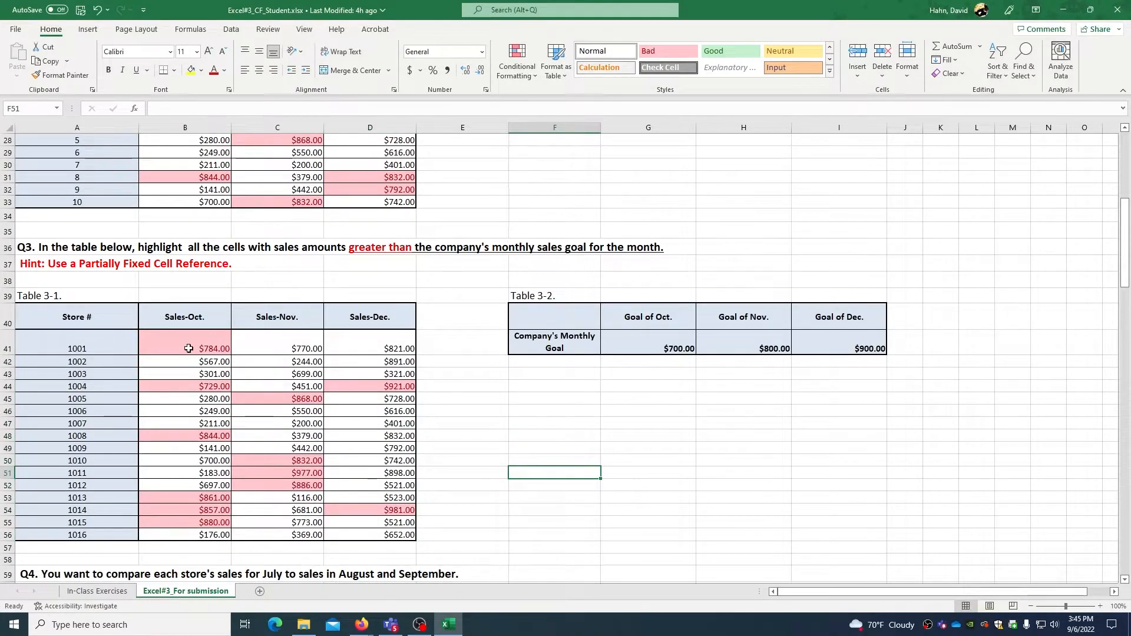
Check the highlighted October, November and December sales in Table 3-1 against each month's goal in Table 3-2.
click(212, 348)
click(191, 389)
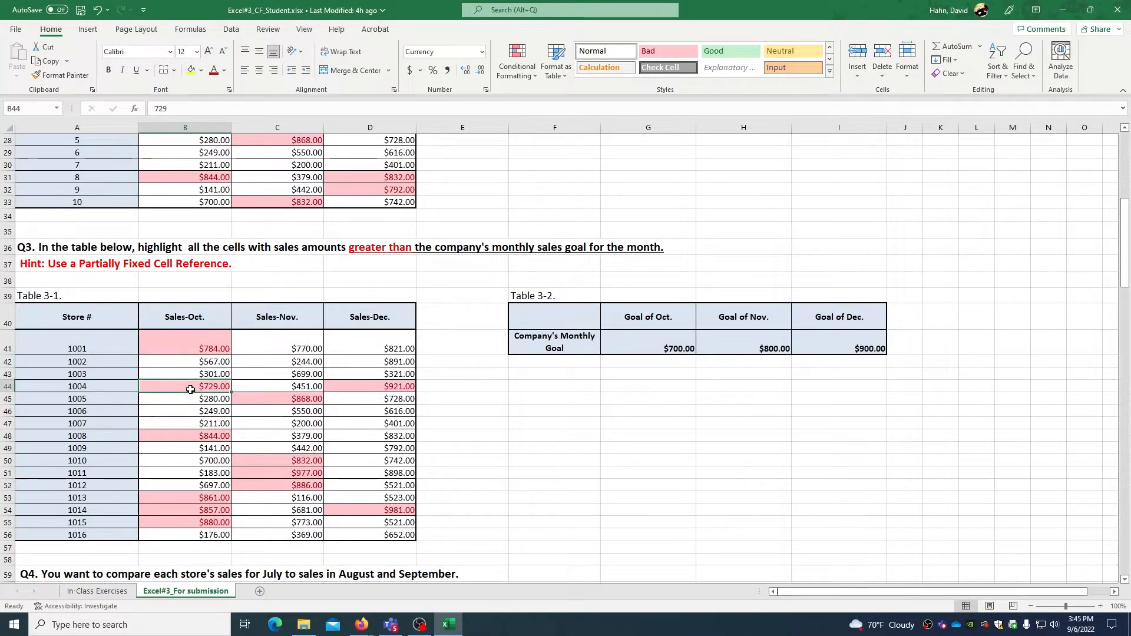
click(198, 437)
click(203, 498)
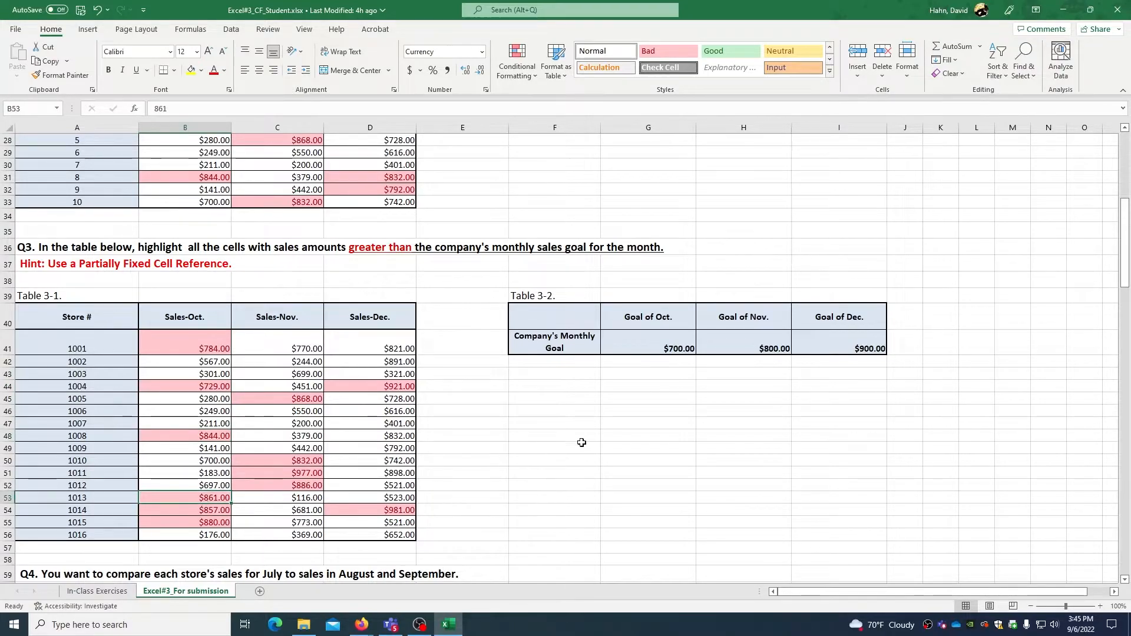
click(689, 352)
click(190, 346)
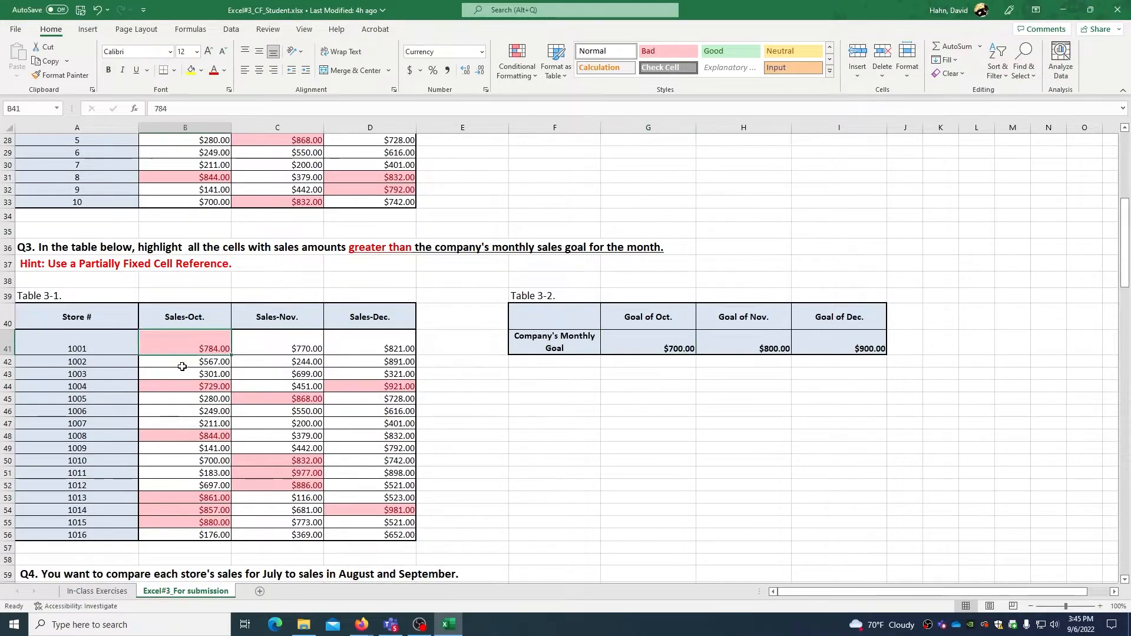
click(169, 390)
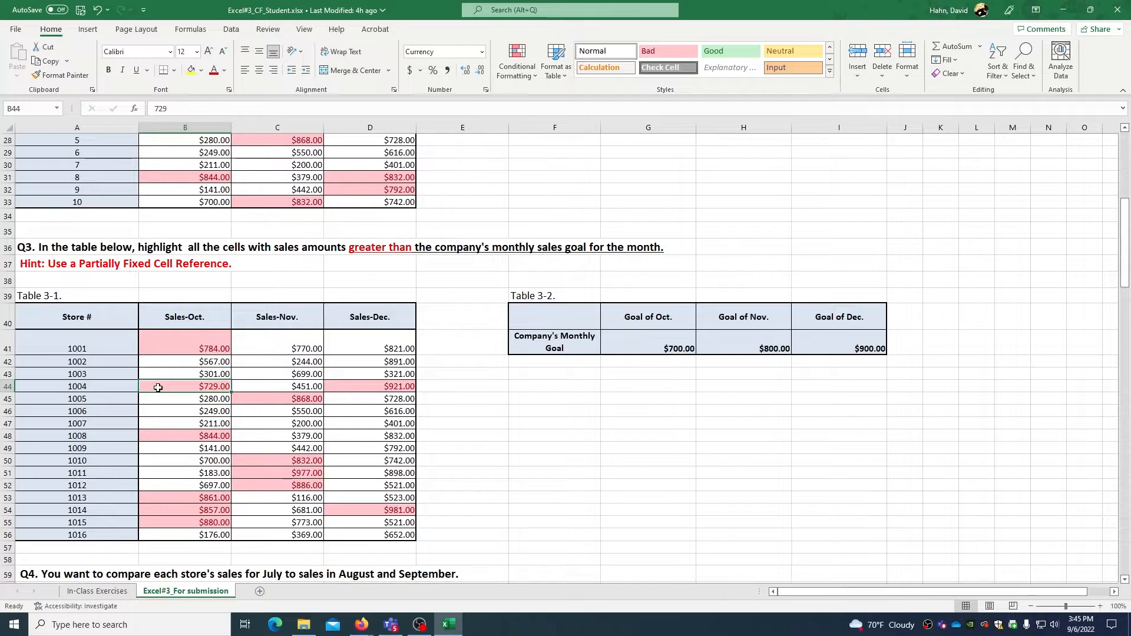
click(284, 400)
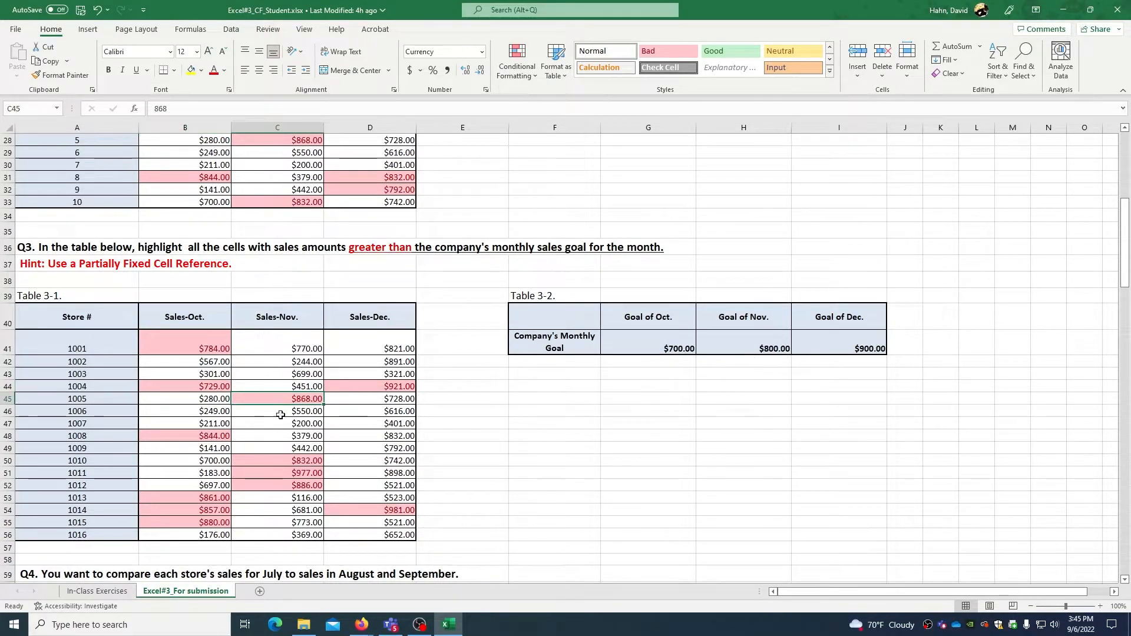
key(Down)
key(Down)
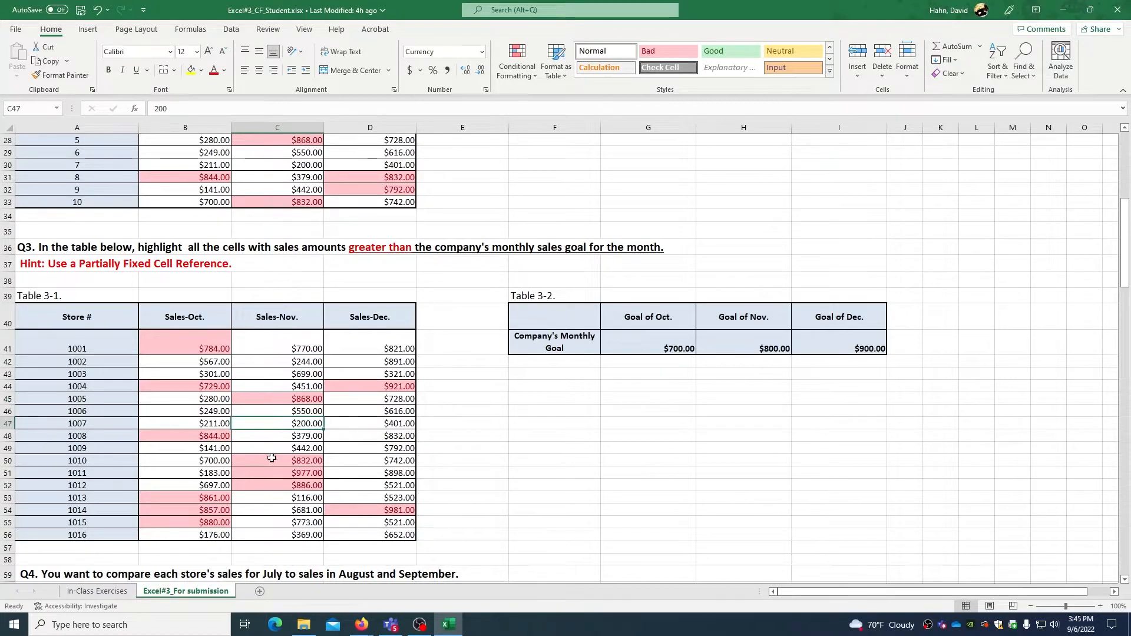
click(280, 468)
click(287, 518)
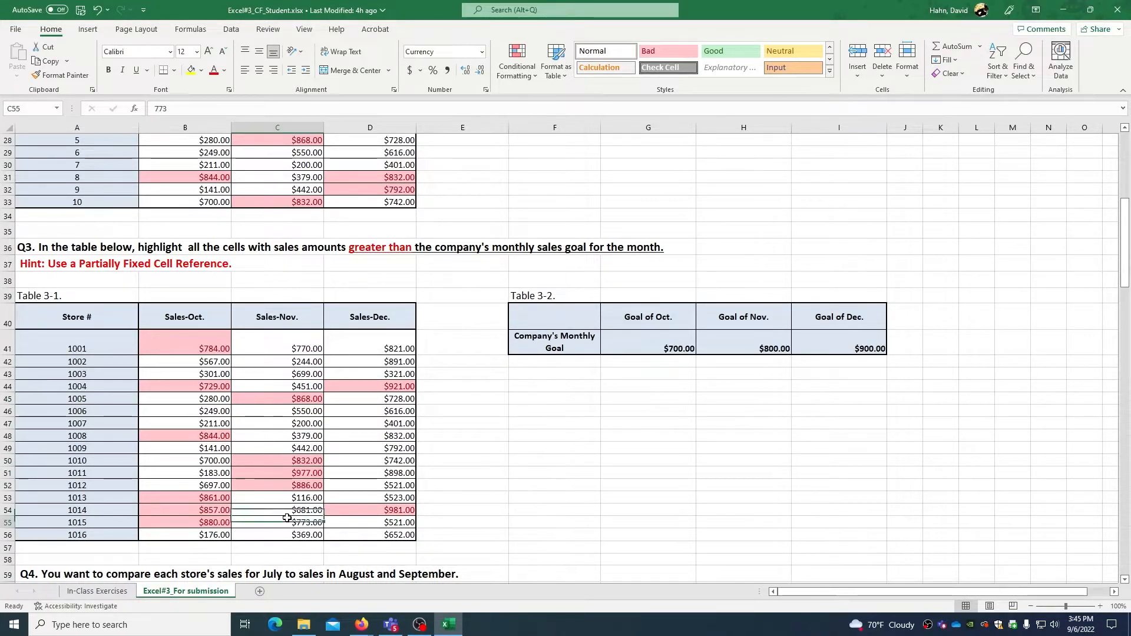
click(390, 351)
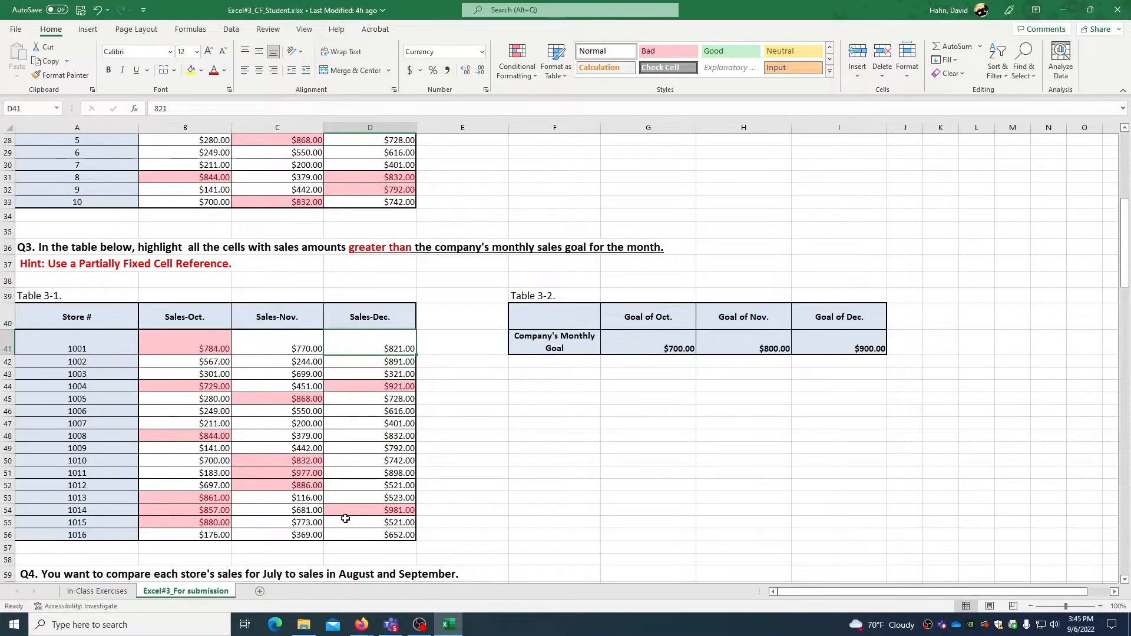
click(477, 441)
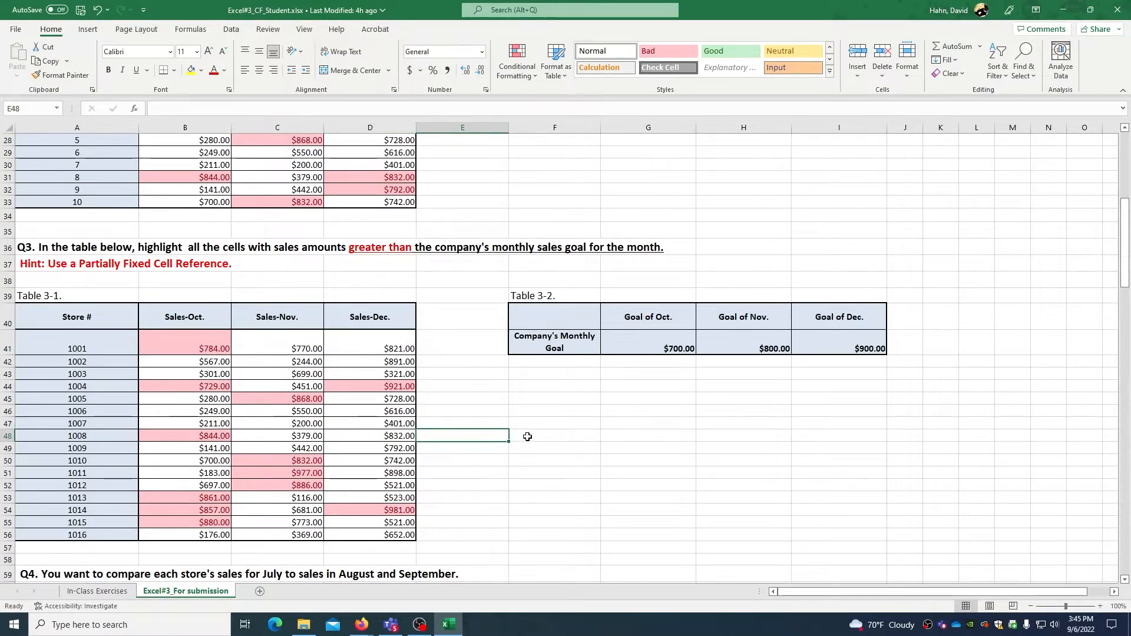
scroll(527, 434, down, 6)
scroll(533, 431, down, 1)
scroll(530, 432, up, 5)
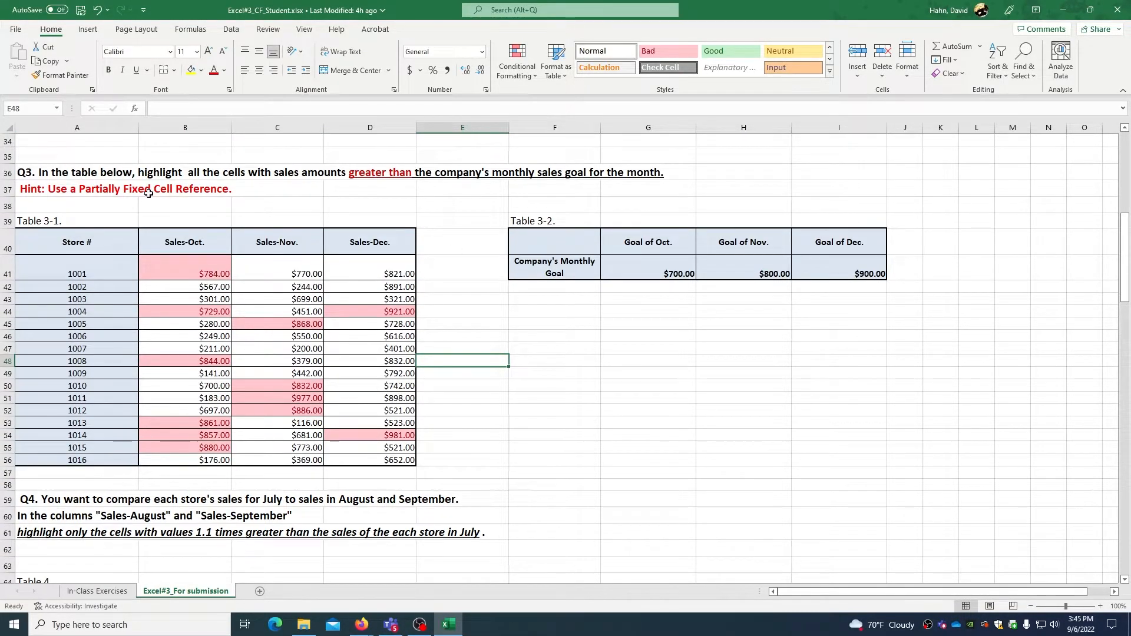
drag(380, 458, 276, 344)
click(518, 387)
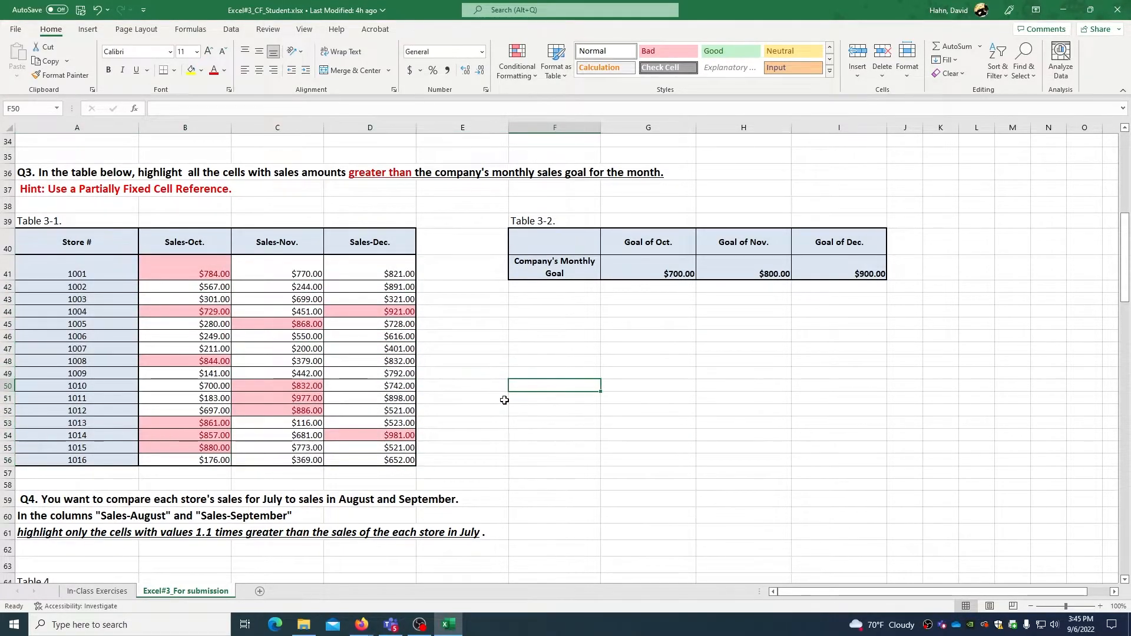
Examine Q4's instruction and the July sales beside the August and September sales in Table 4.
scroll(519, 389, down, 5)
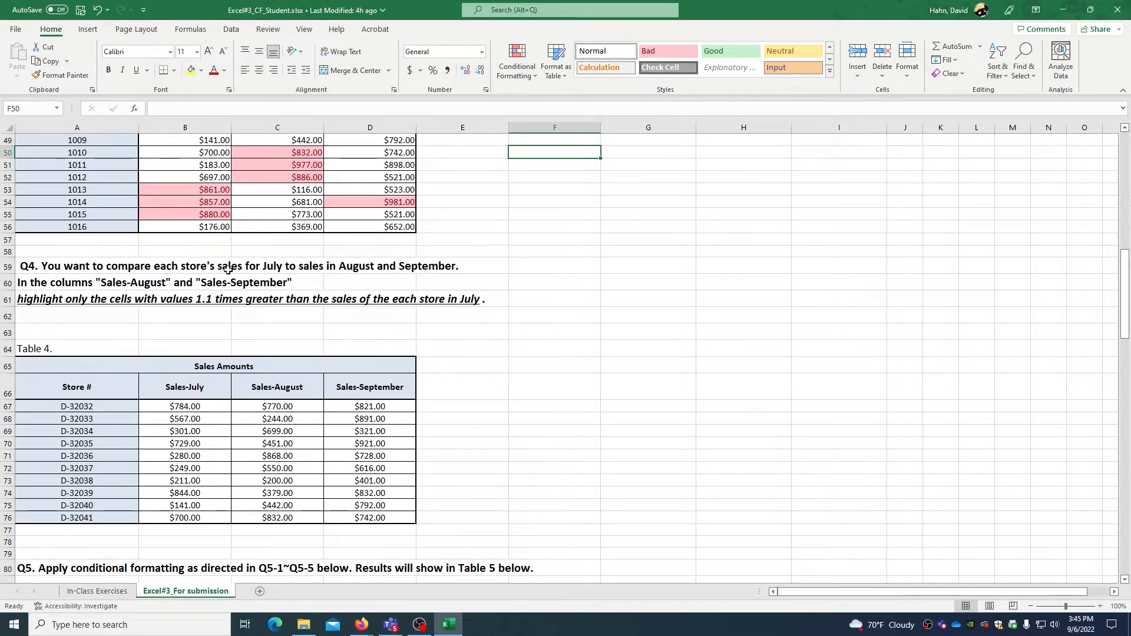
drag(186, 406, 188, 518)
drag(268, 410, 367, 517)
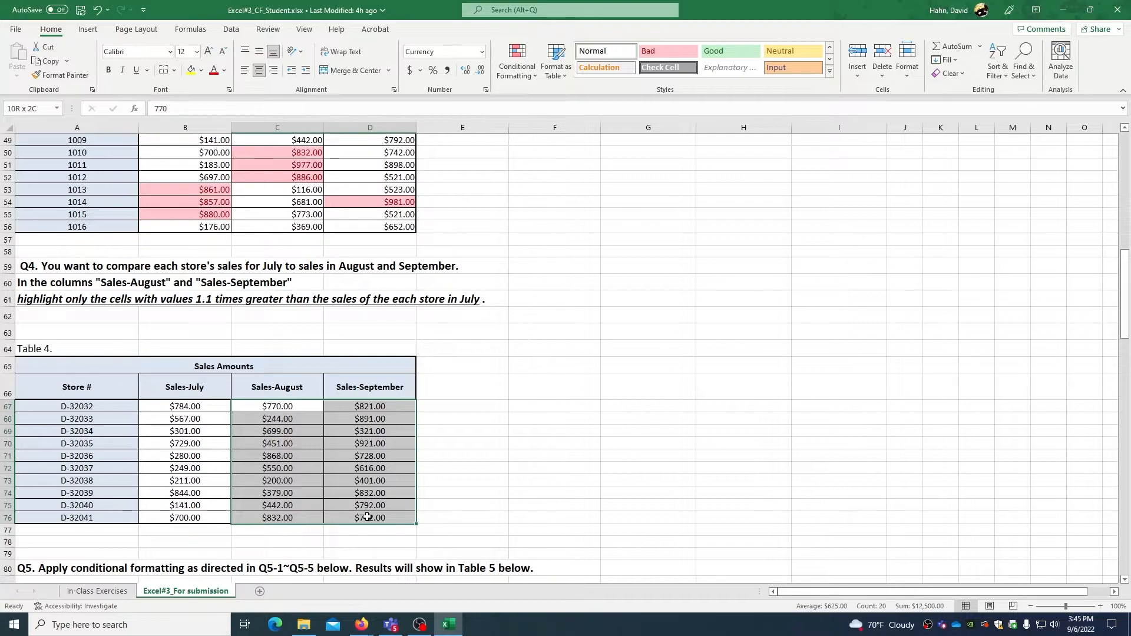
drag(367, 518, 367, 517)
click(200, 408)
click(196, 431)
click(196, 444)
click(197, 456)
click(197, 469)
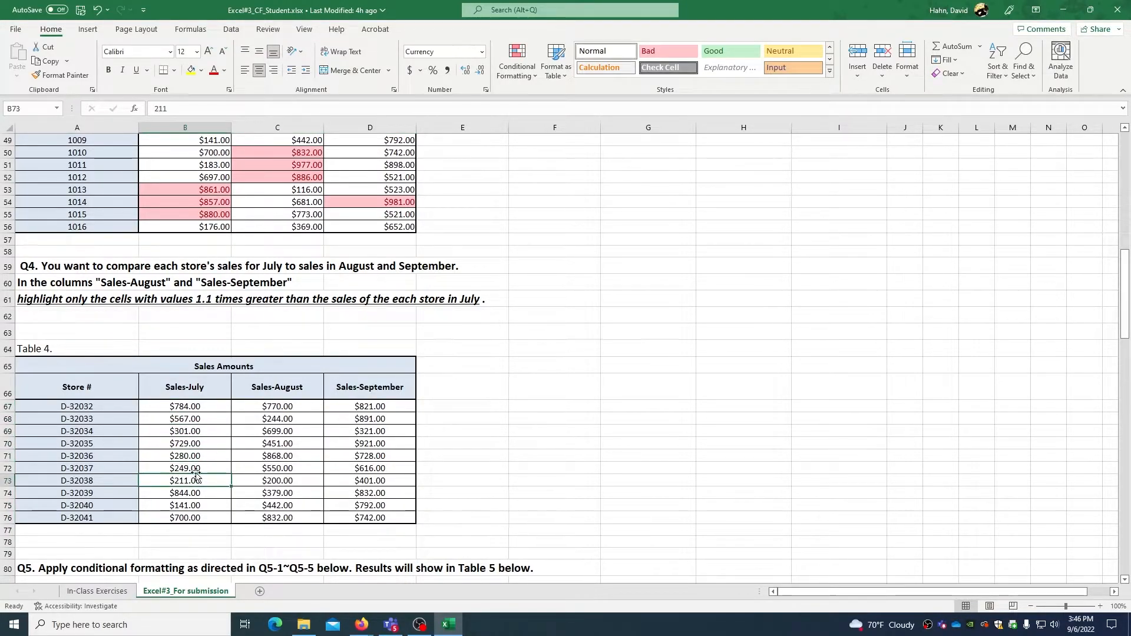
drag(277, 406, 351, 516)
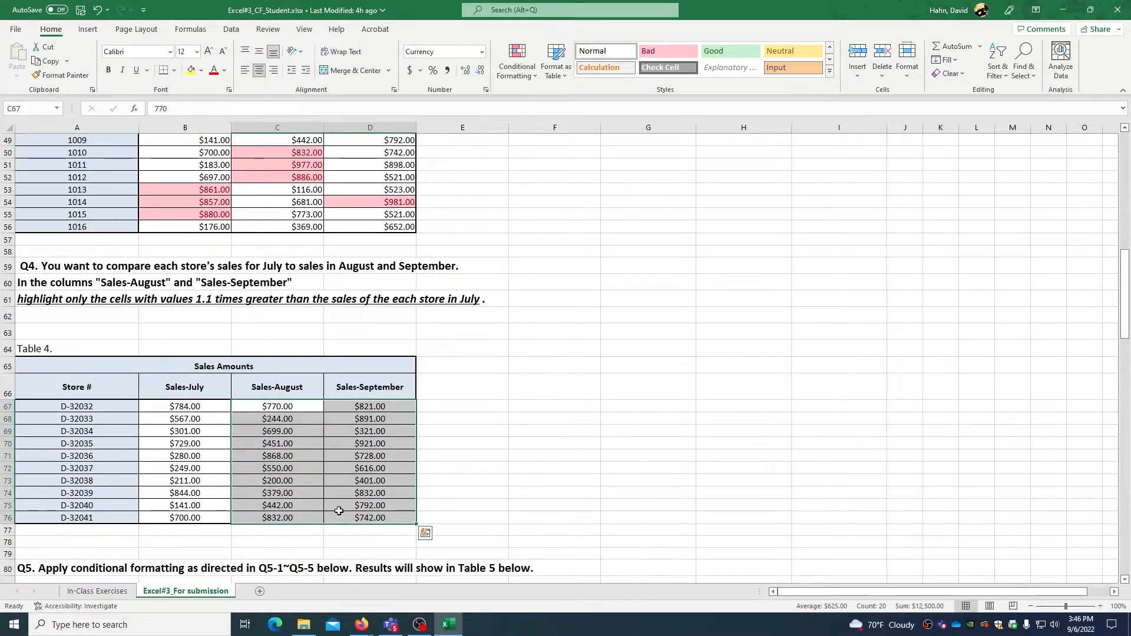
Compare individual stores' July sales with the same row's August and September sales, starting with store D-32032.
click(180, 407)
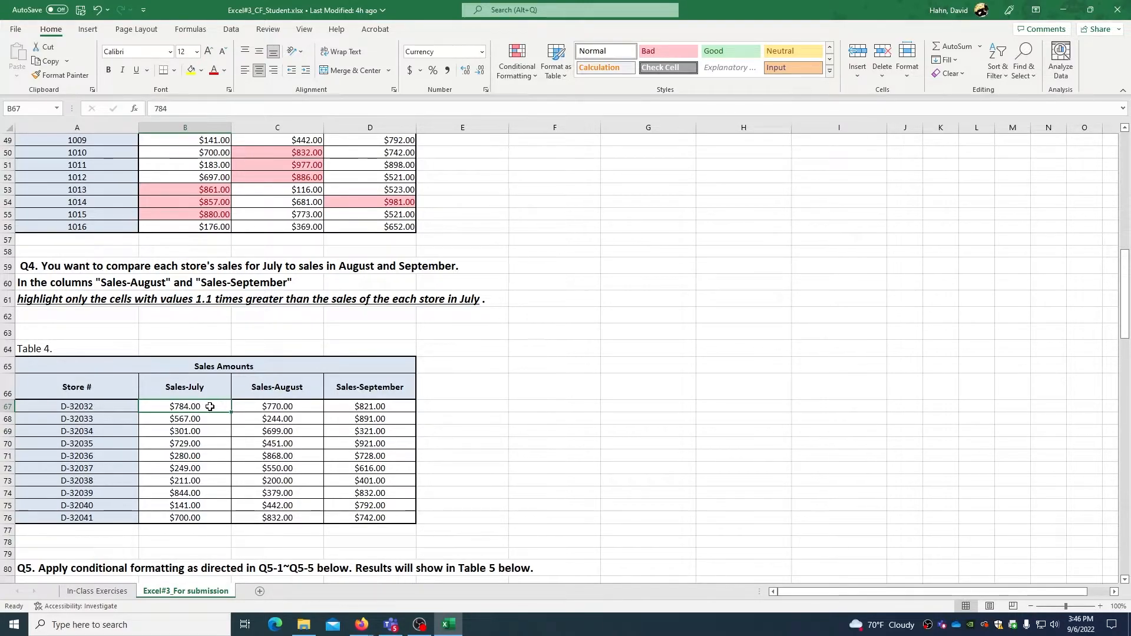
click(192, 419)
click(192, 431)
click(190, 443)
click(189, 407)
click(254, 407)
click(333, 411)
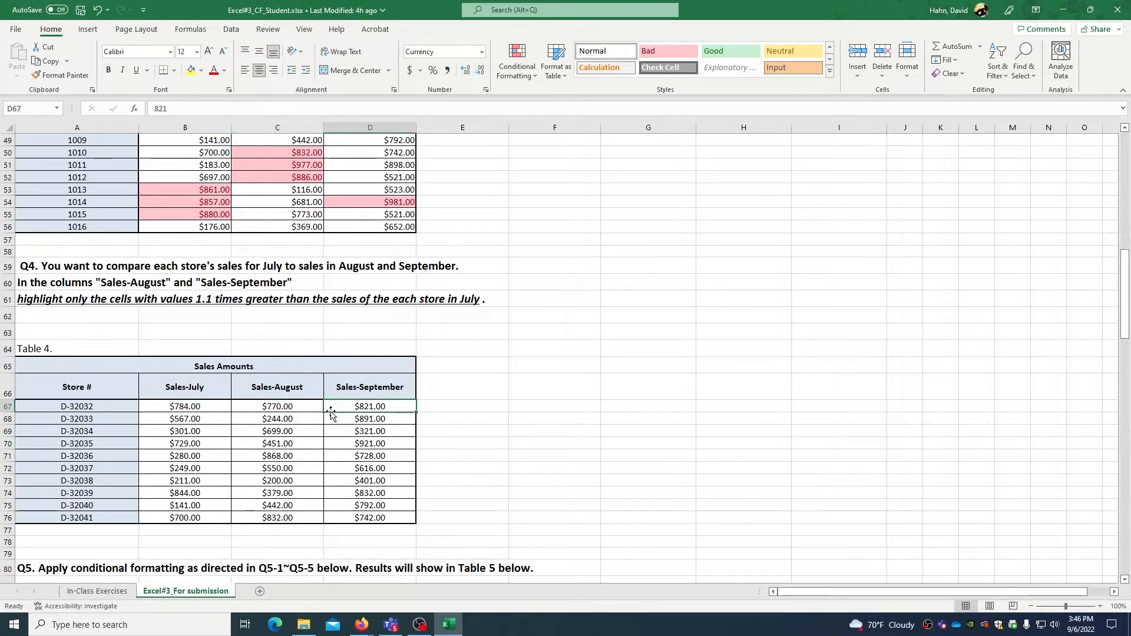
click(206, 406)
click(199, 420)
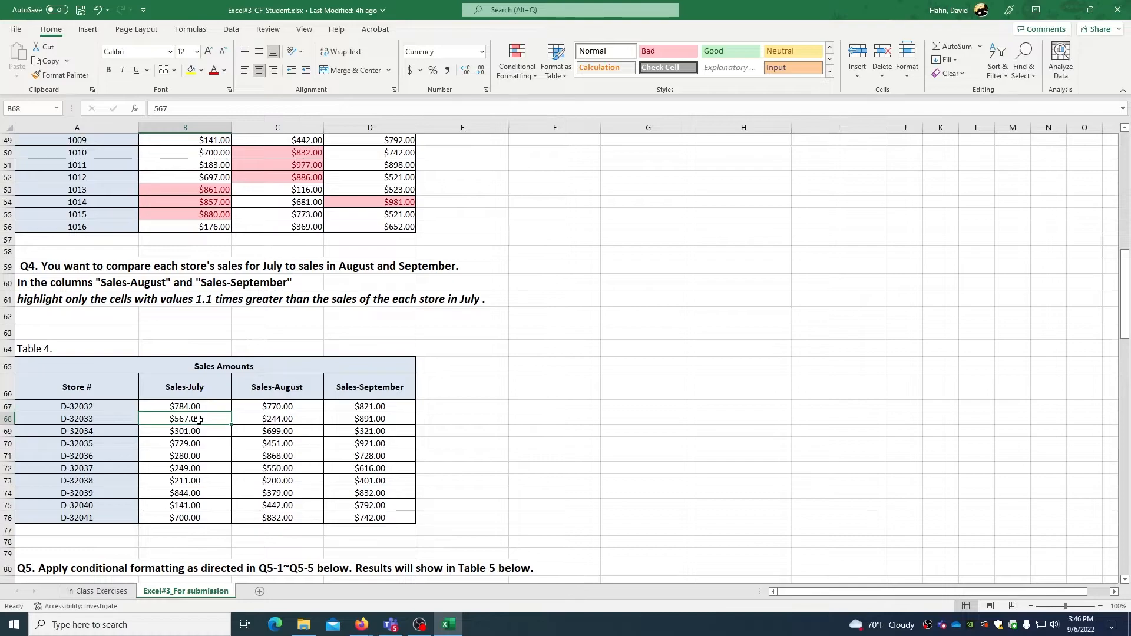
click(189, 408)
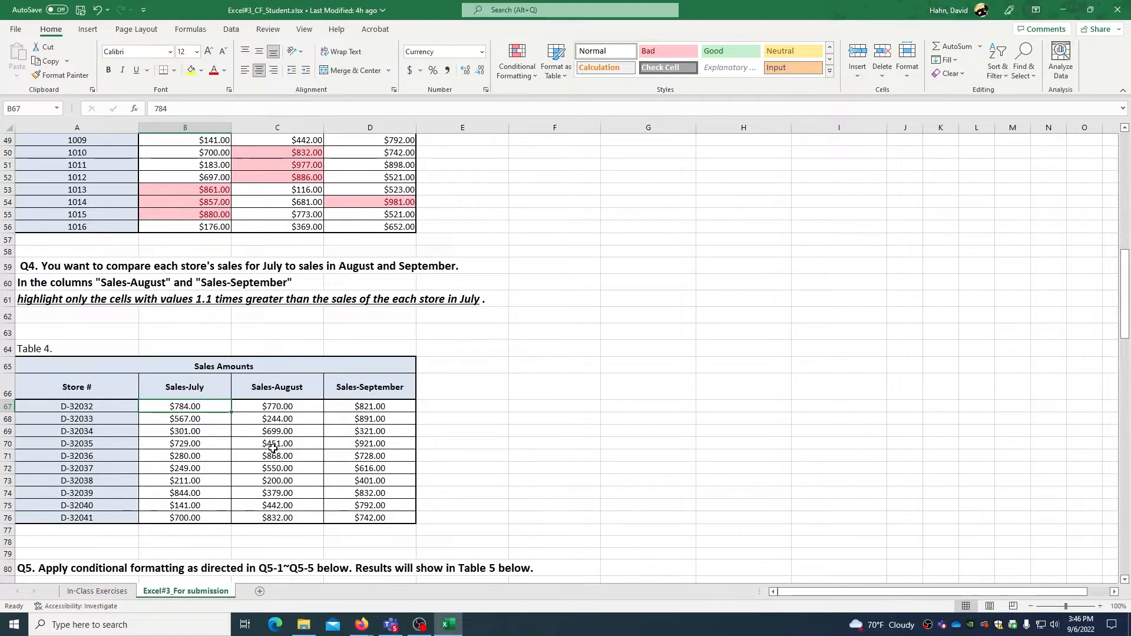
drag(277, 407, 414, 521)
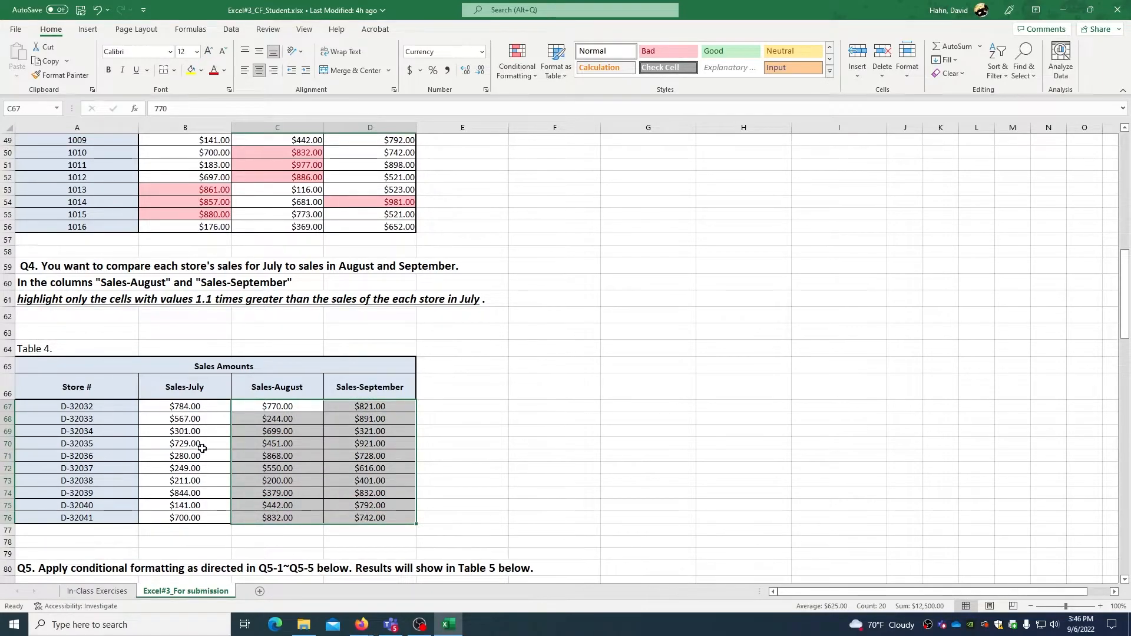
click(290, 407)
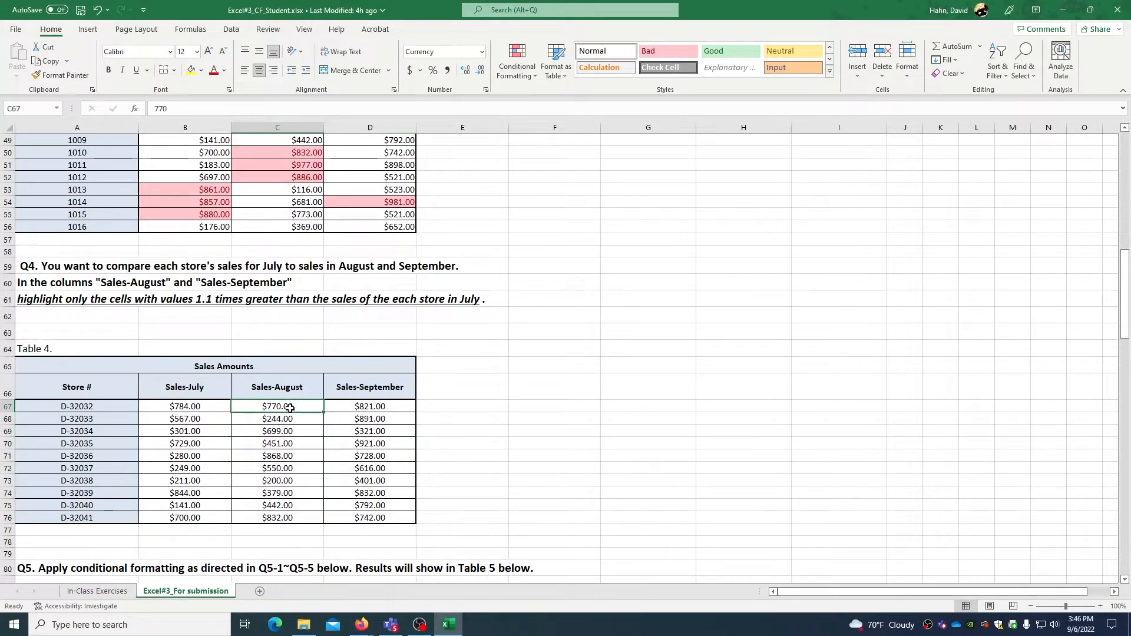
For Q4, highlight the Table 4 sales in C67:D76 greater than =$B67 with Light Red Fill with Dark Red Text.
drag(292, 412, 367, 517)
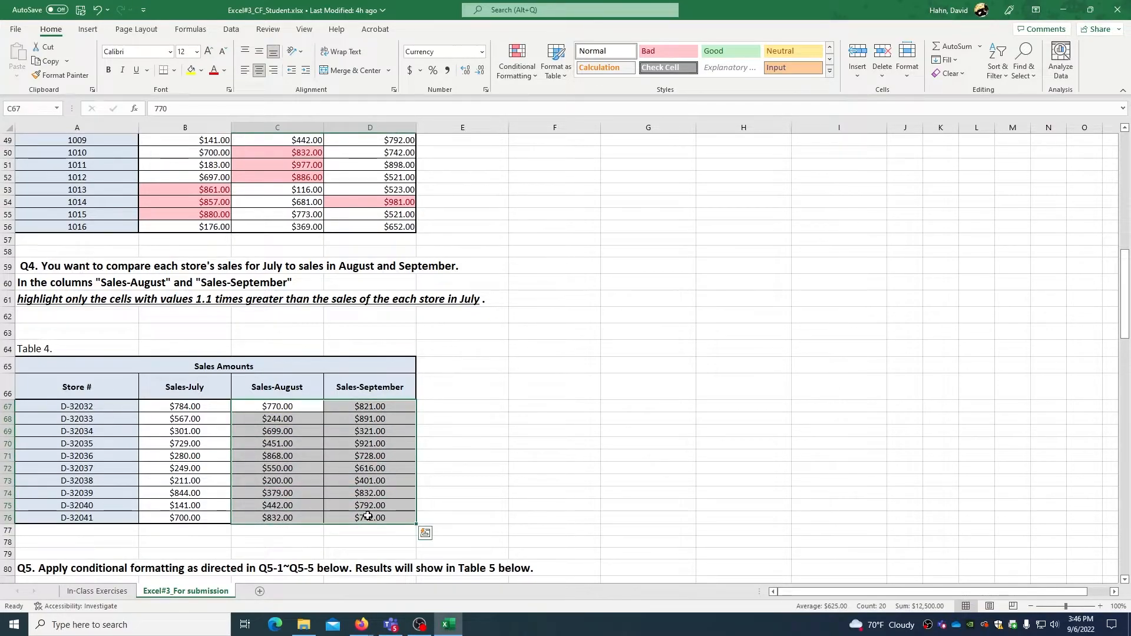
click(519, 70)
mouse_move(560, 98)
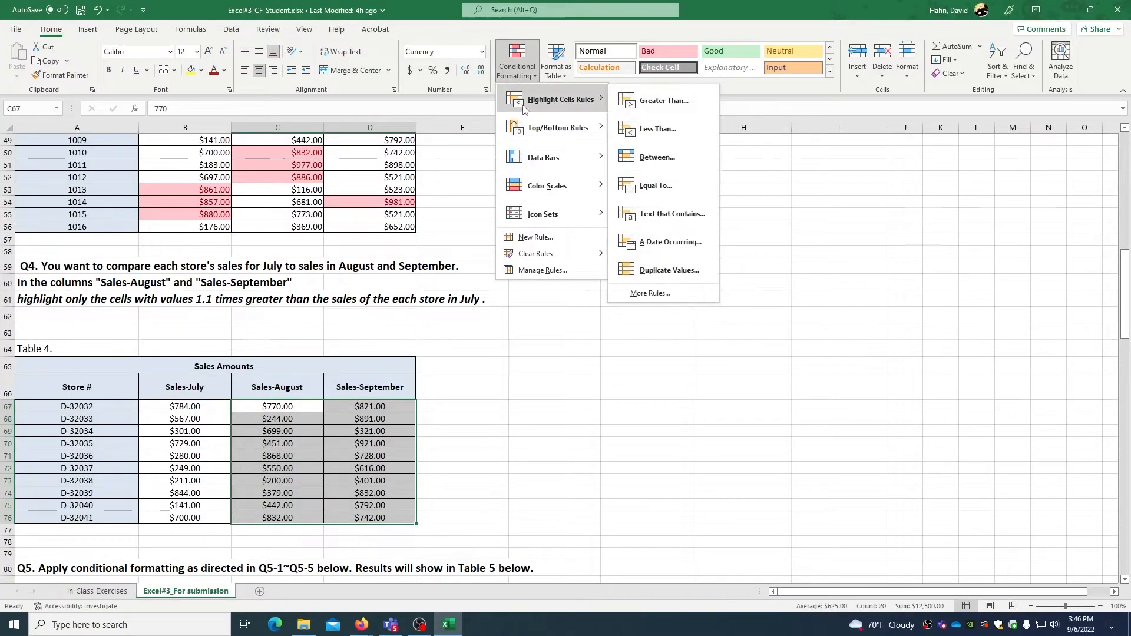
click(641, 104)
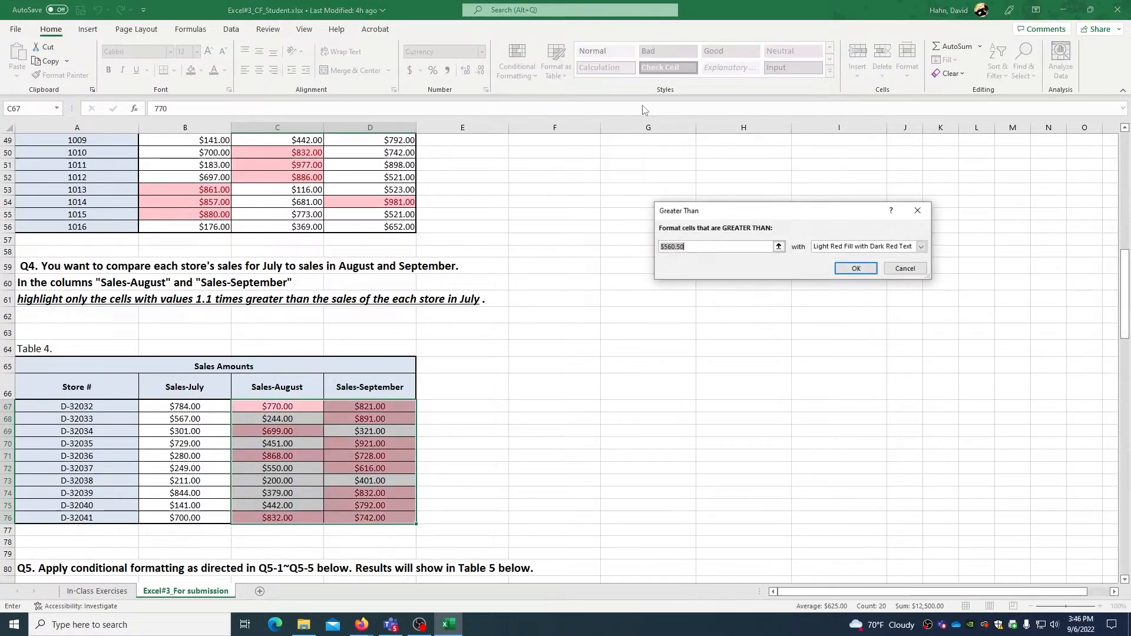
click(187, 407)
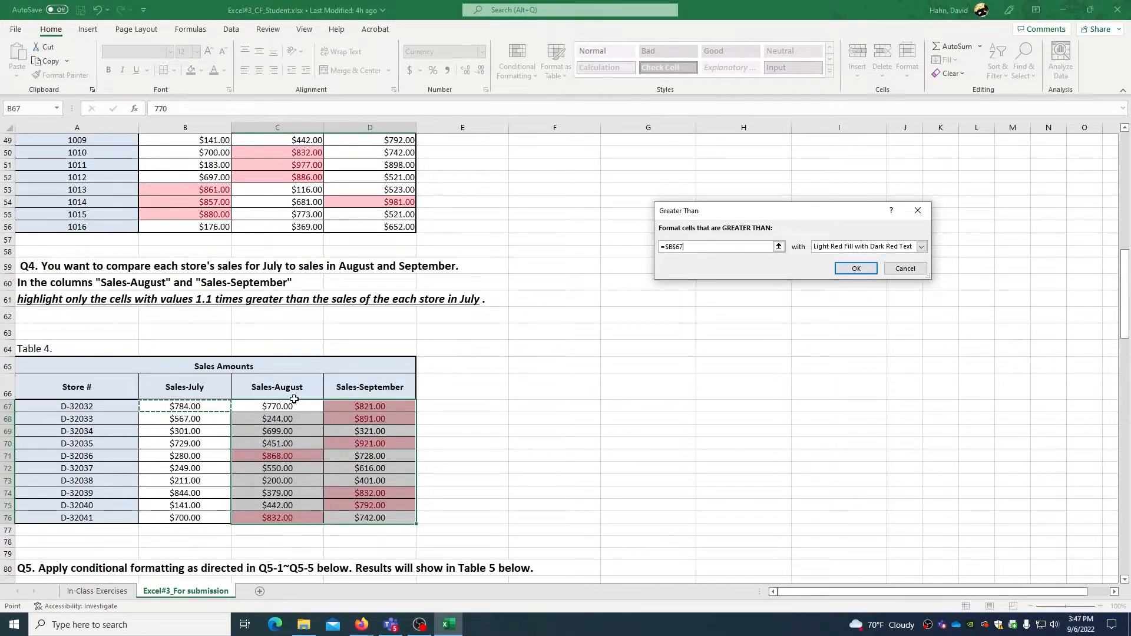
click(673, 246)
key(BackSpace)
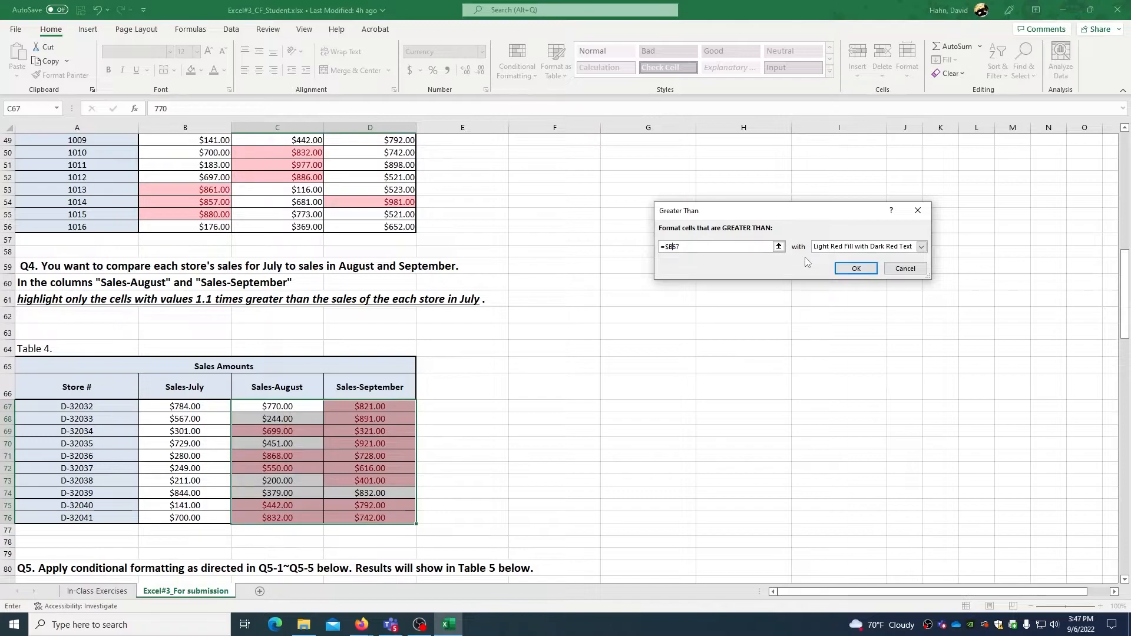
click(856, 269)
click(565, 361)
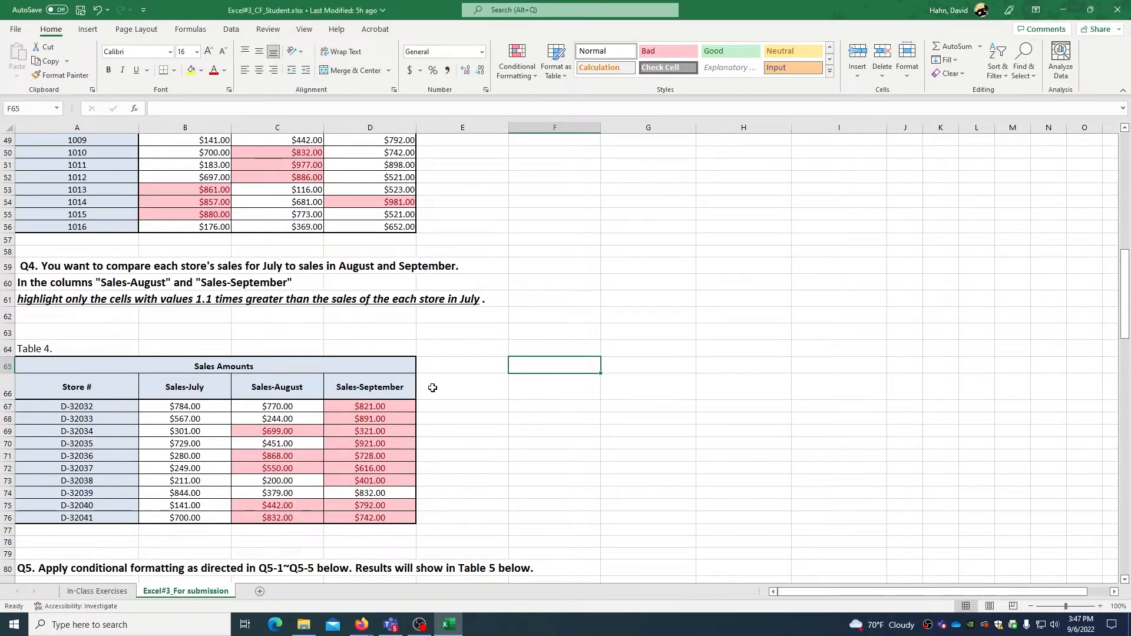
Edit the conditional formatting rule on C67:D76 so it highlights cell values greater than =$B67*1.1.
drag(265, 408, 371, 512)
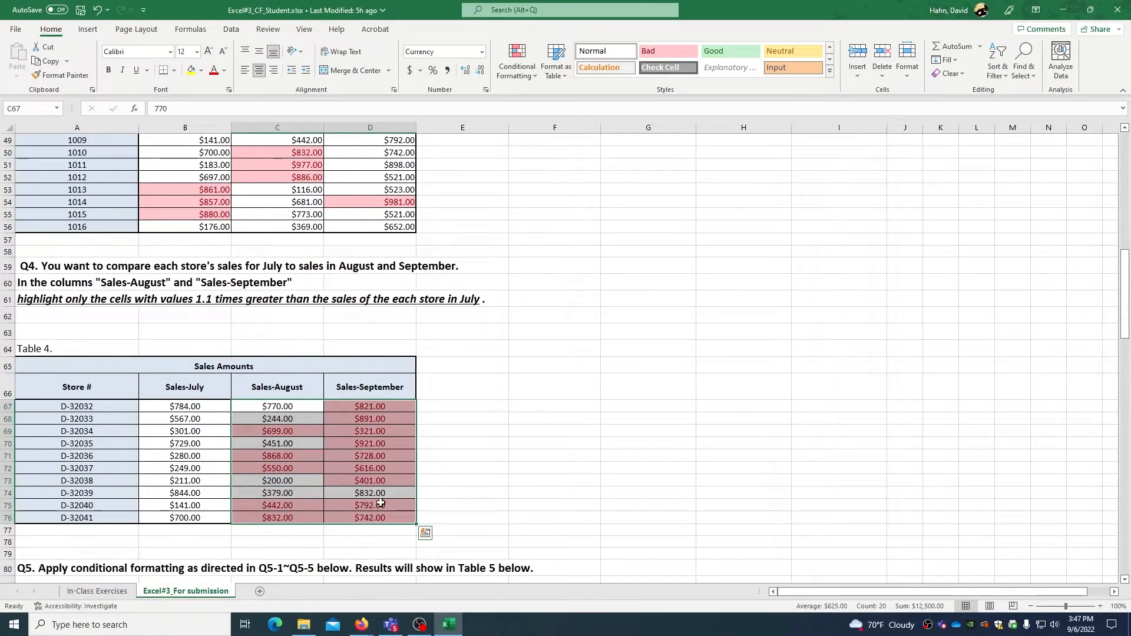
click(517, 62)
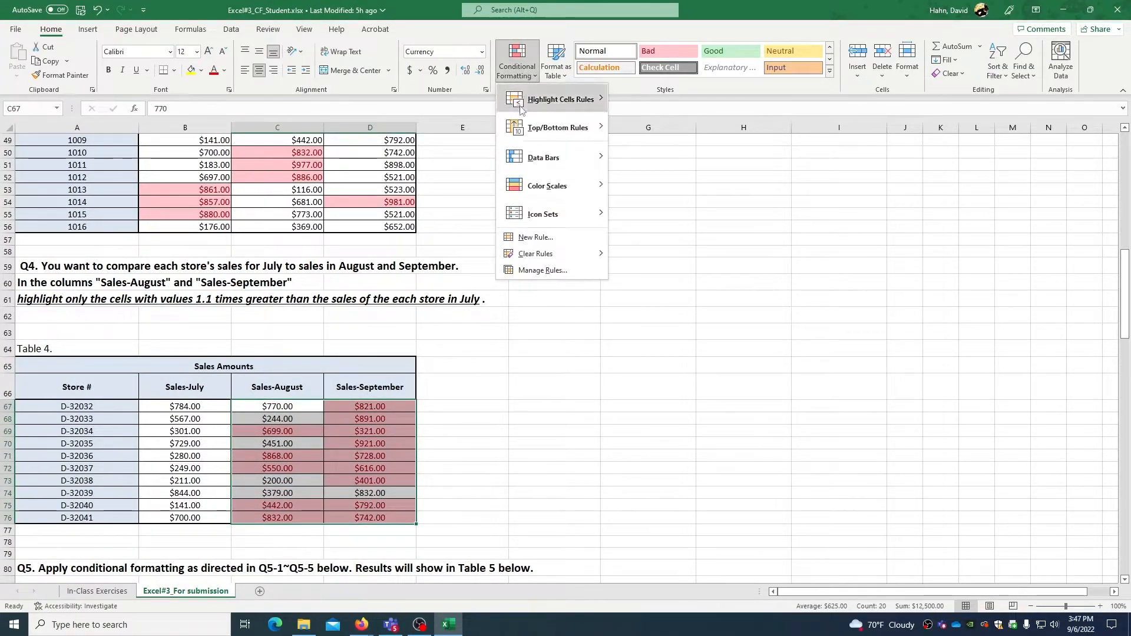
click(542, 270)
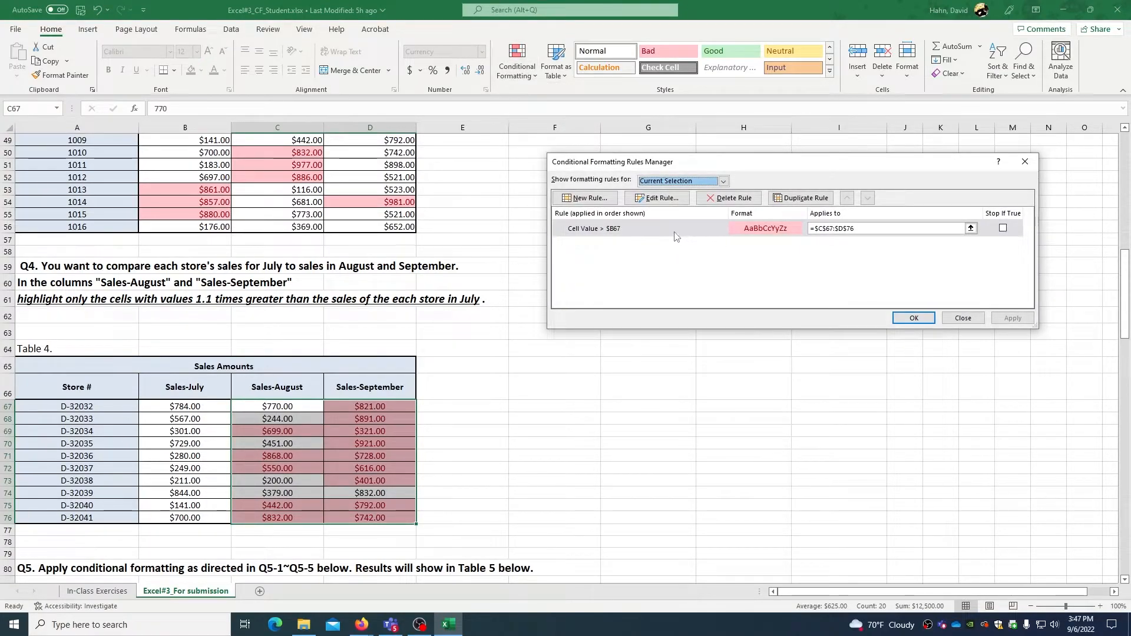
click(657, 198)
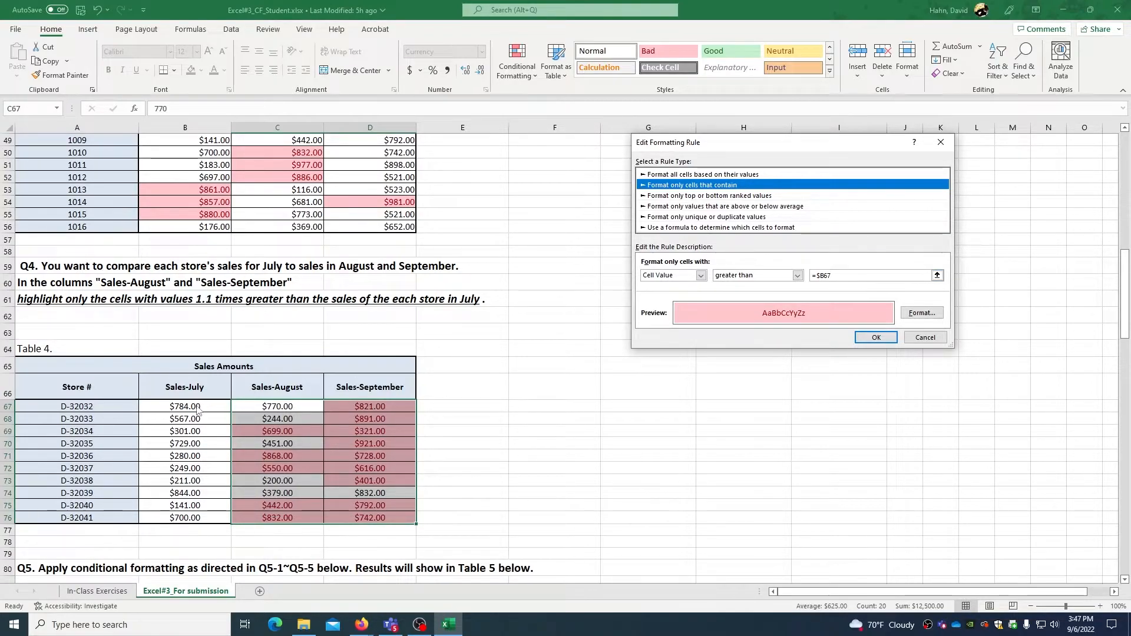
click(838, 276)
text(*)
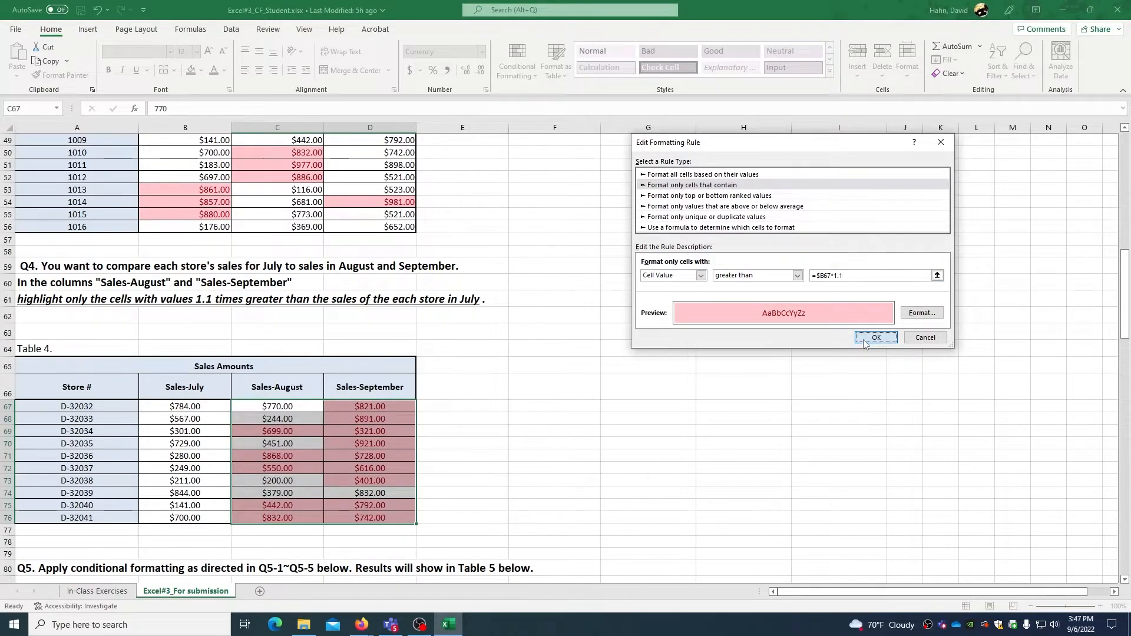
key(Return)
click(1012, 318)
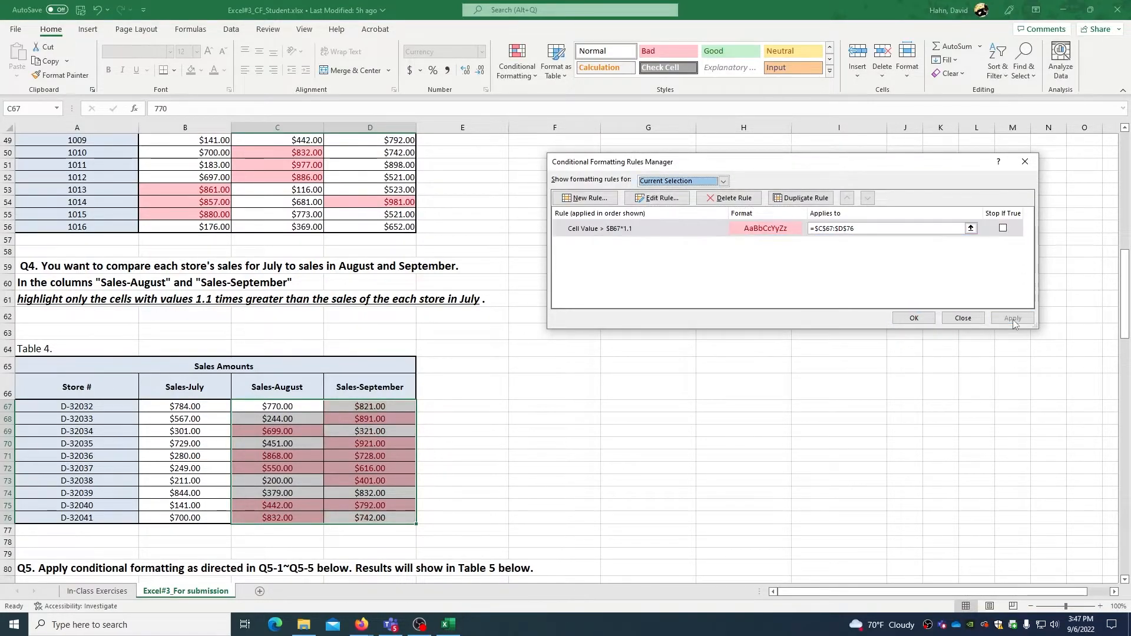
click(913, 318)
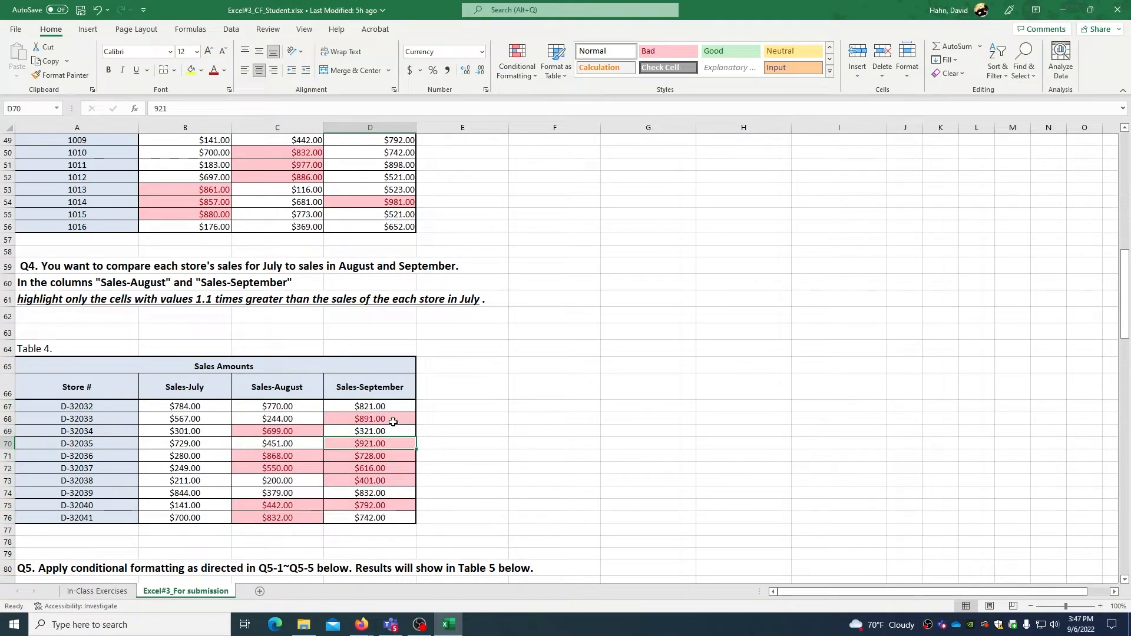
Check the highlighted August and September cells in Table 4 against each store's July sales.
click(354, 409)
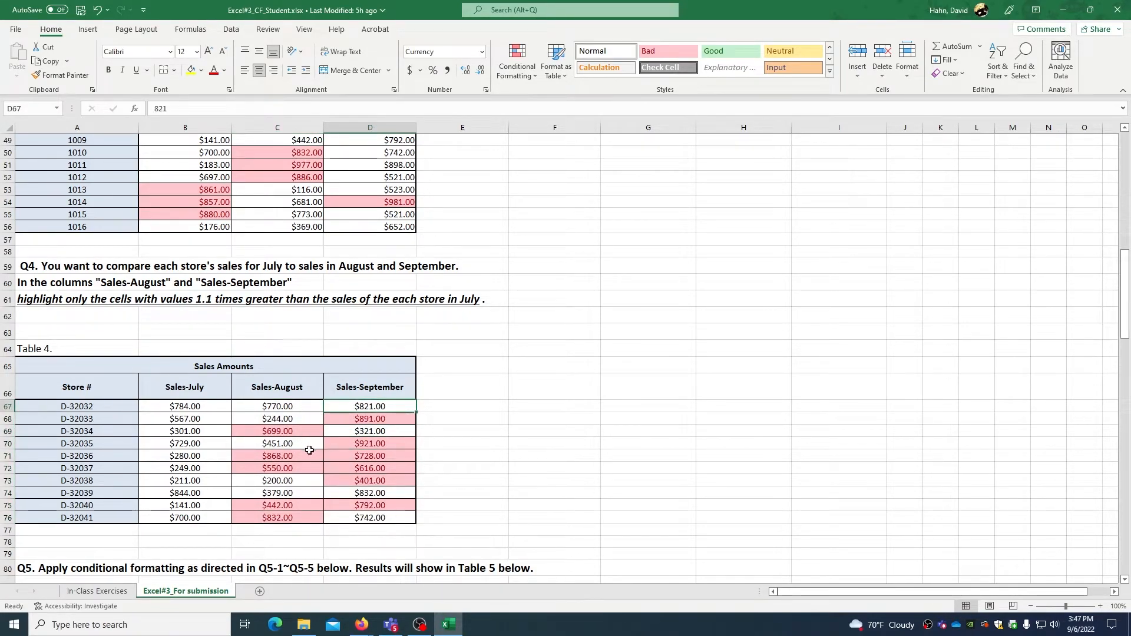
click(306, 468)
click(298, 434)
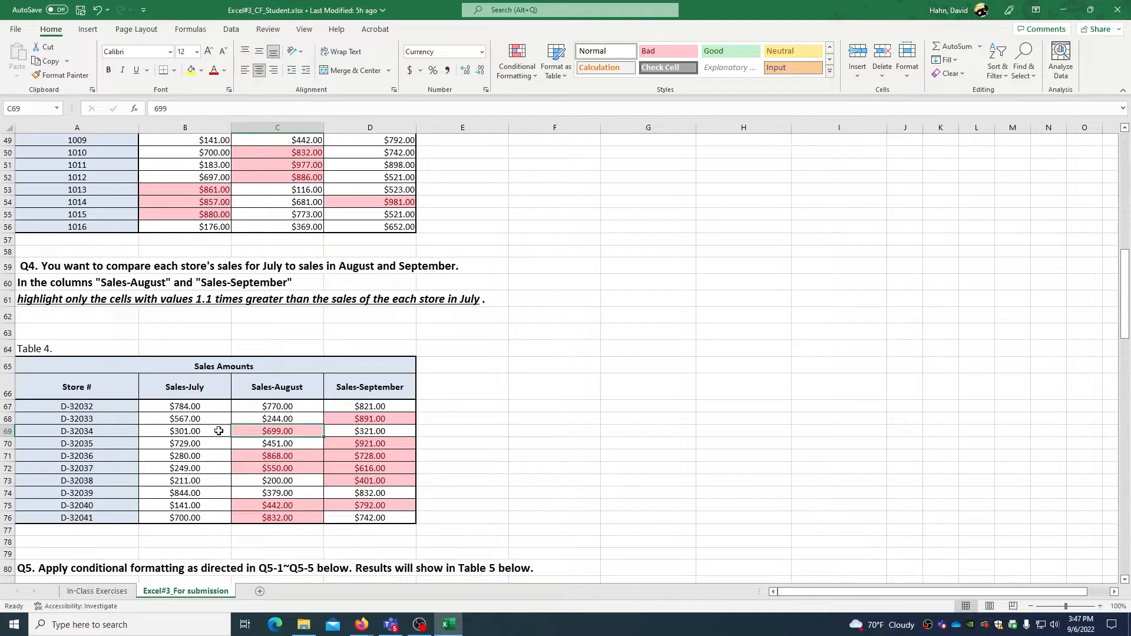
click(198, 433)
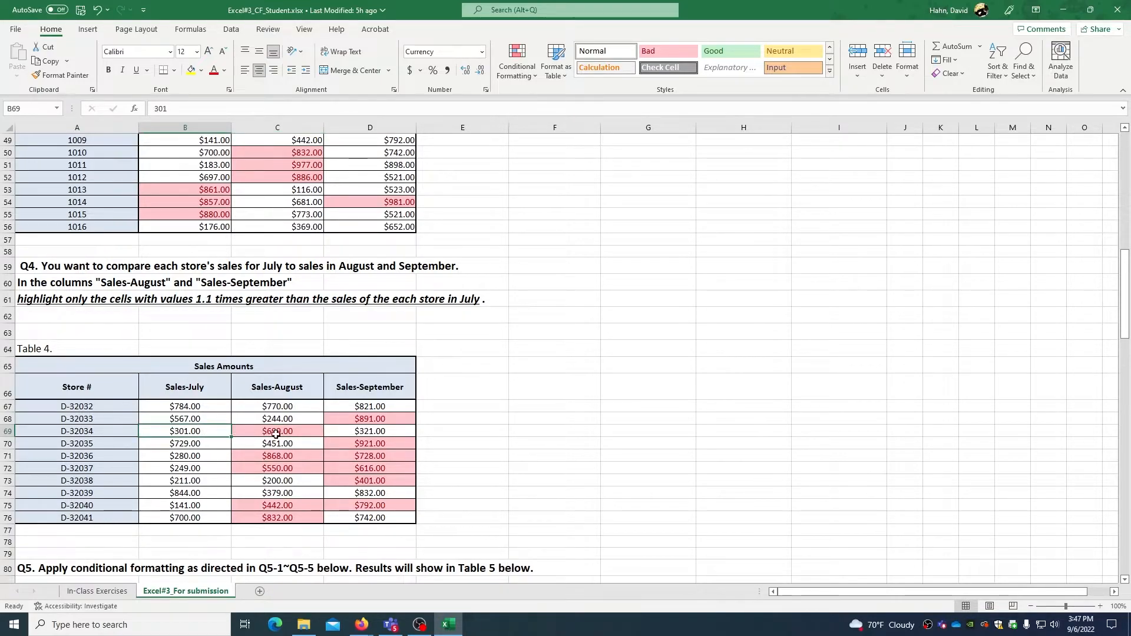
Open Calculator and multiply store D-32032's July sales of 784 by 1.1.
click(202, 409)
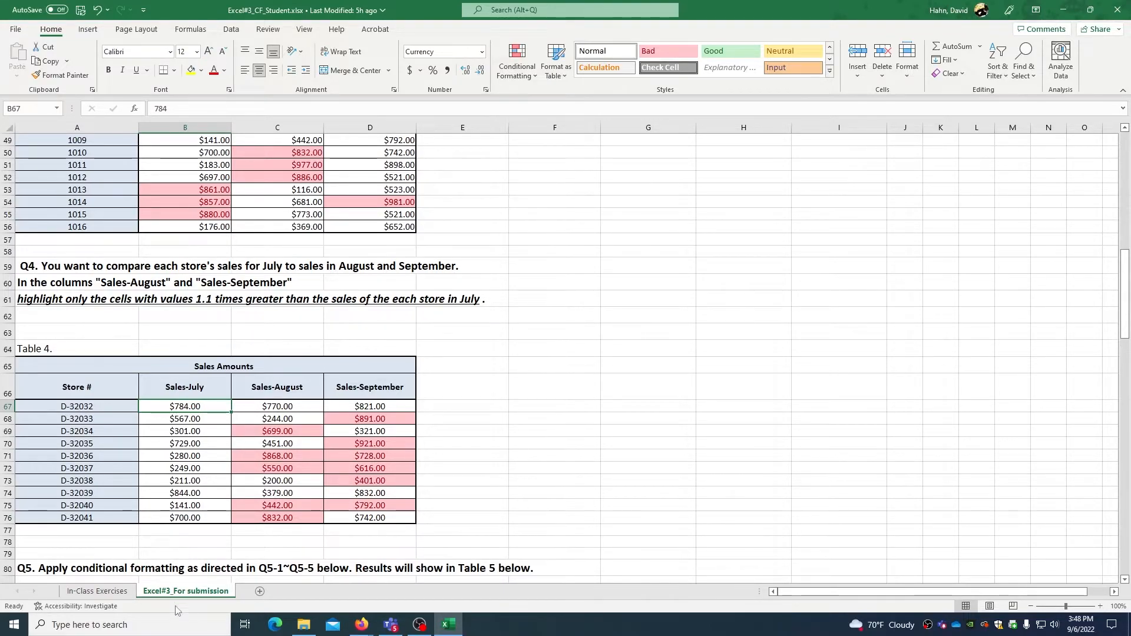
click(185, 623)
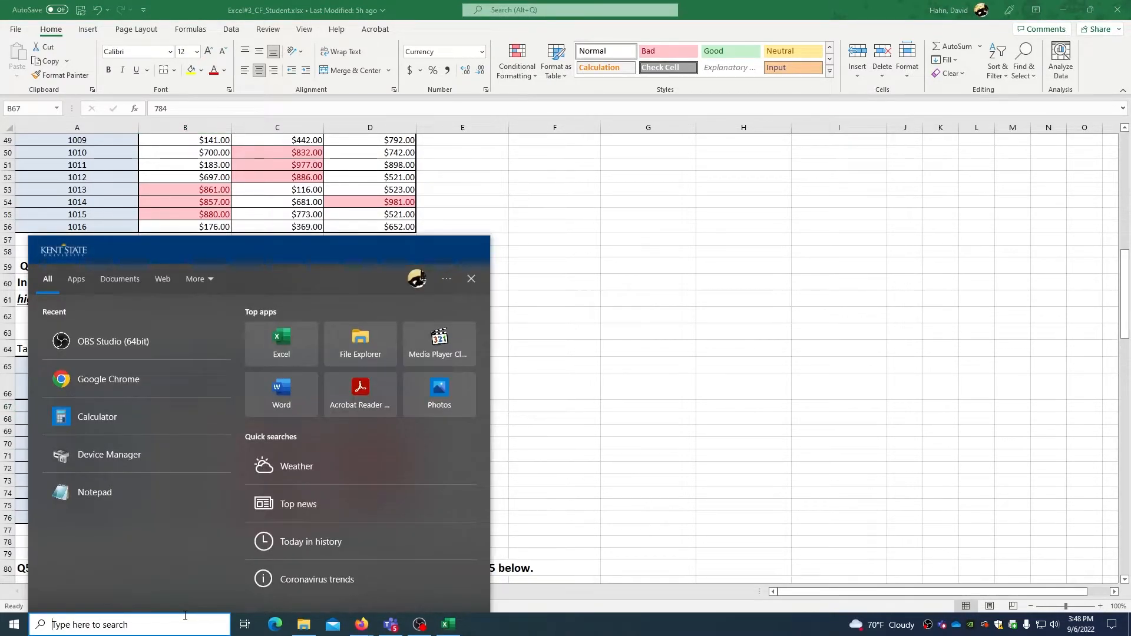
text(ca)
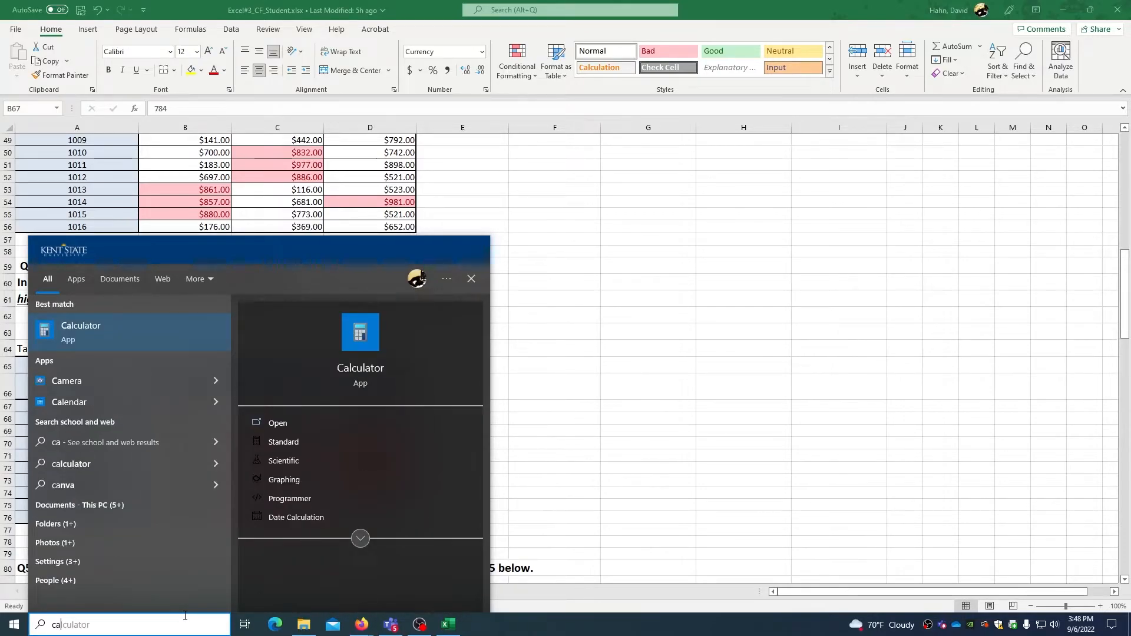
key(Return)
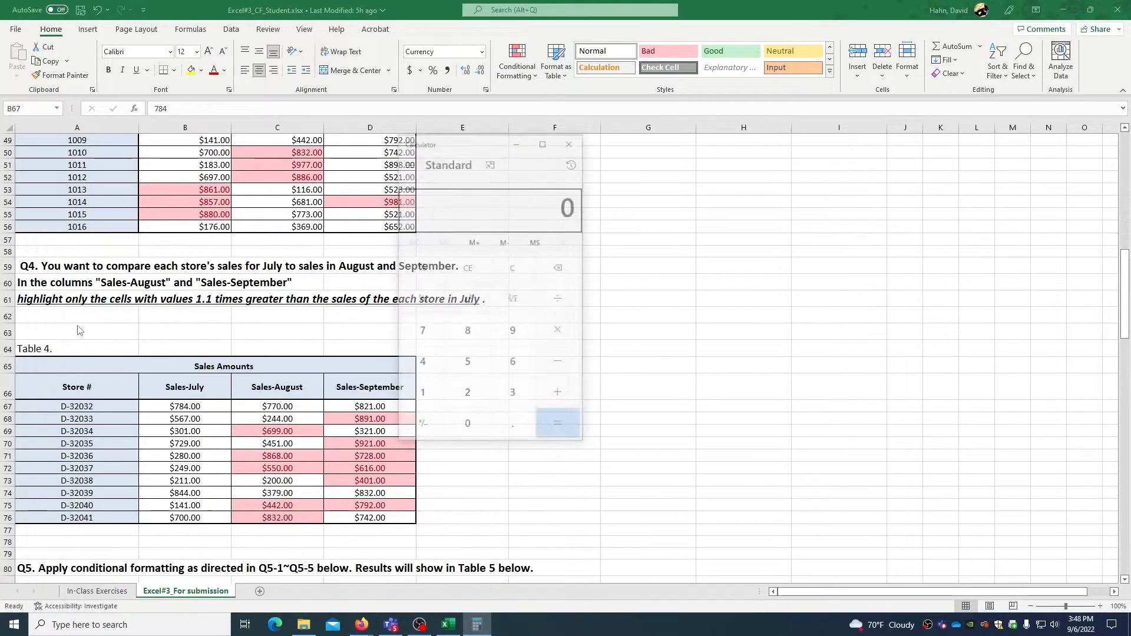
click(422, 332)
click(467, 331)
click(421, 364)
click(560, 332)
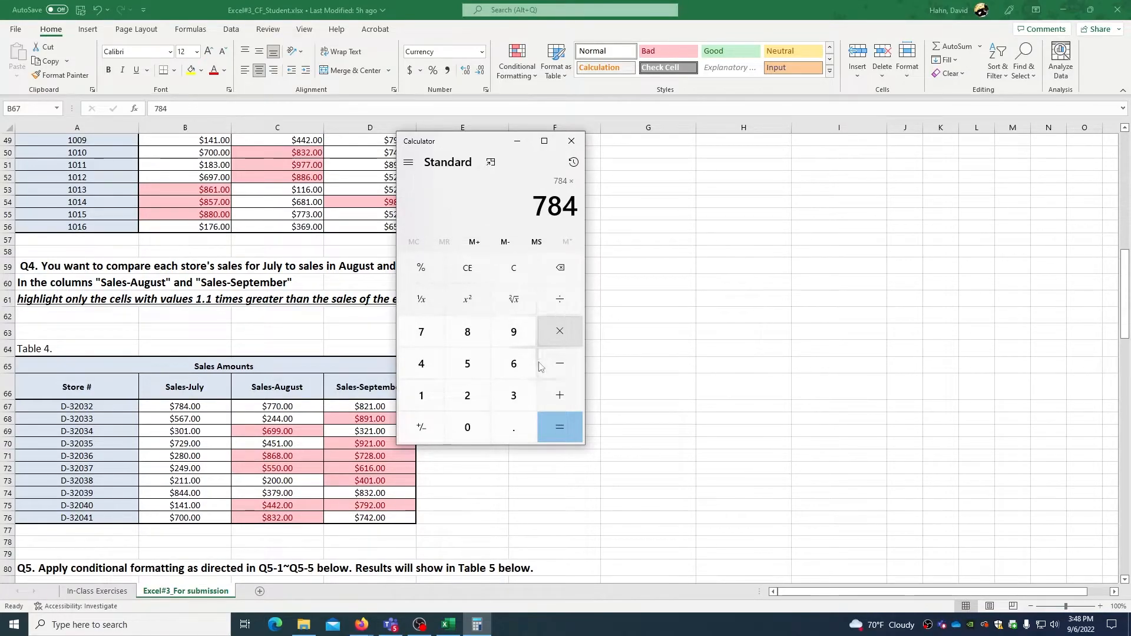
click(441, 407)
click(499, 430)
click(433, 396)
click(559, 427)
Compare the calculated threshold with store D-32032's September sales, close Calculator and move on to Q5.
drag(511, 206, 578, 202)
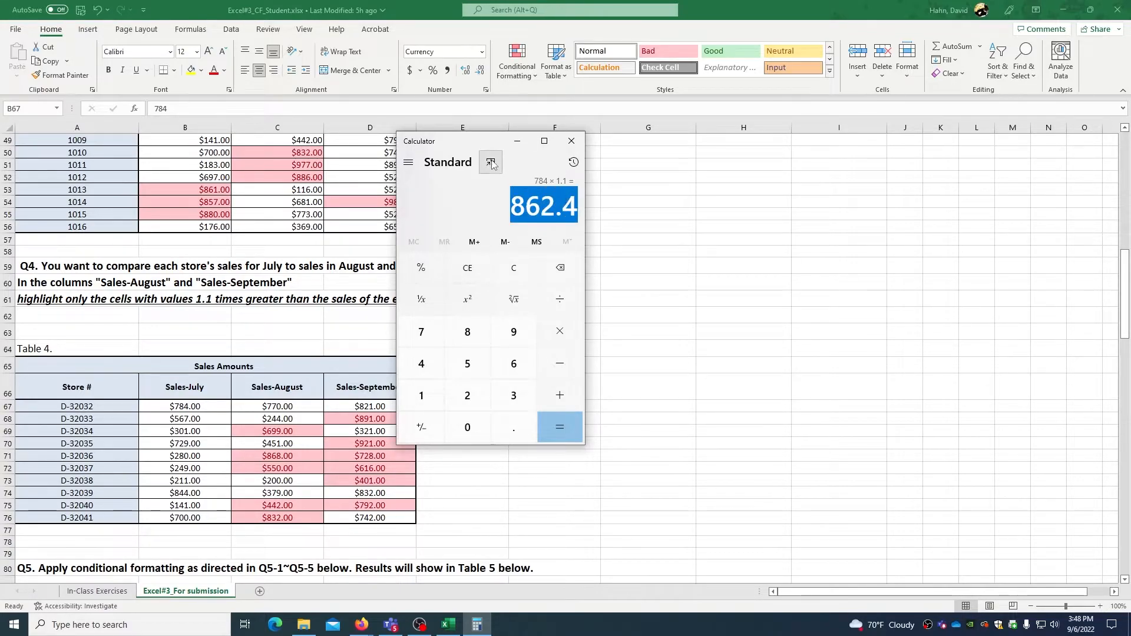
drag(487, 141, 609, 226)
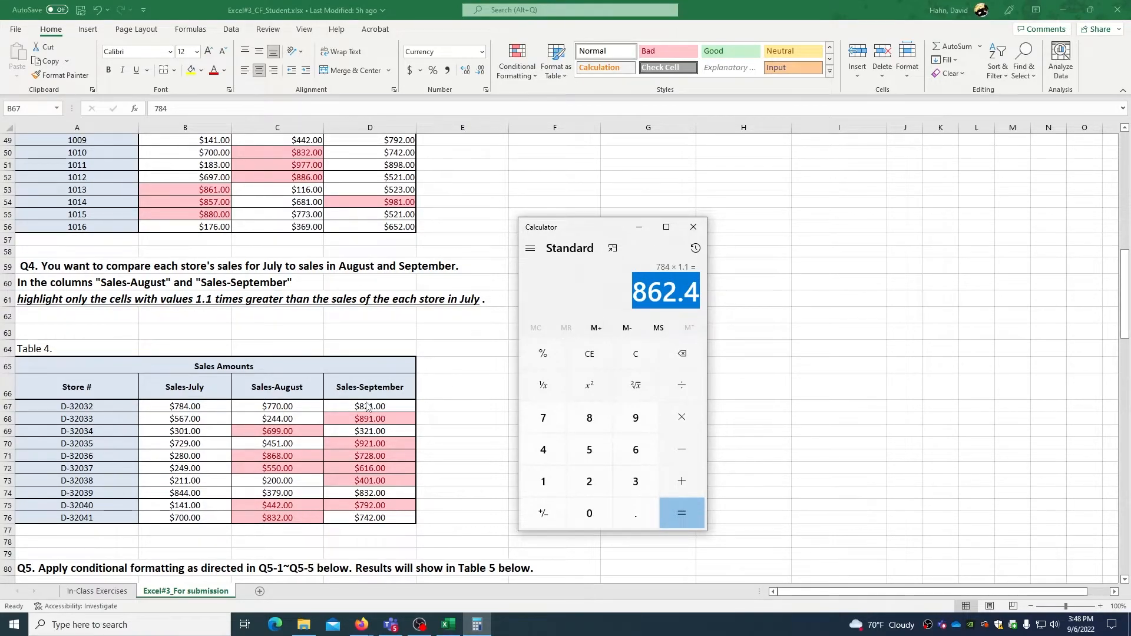
click(686, 231)
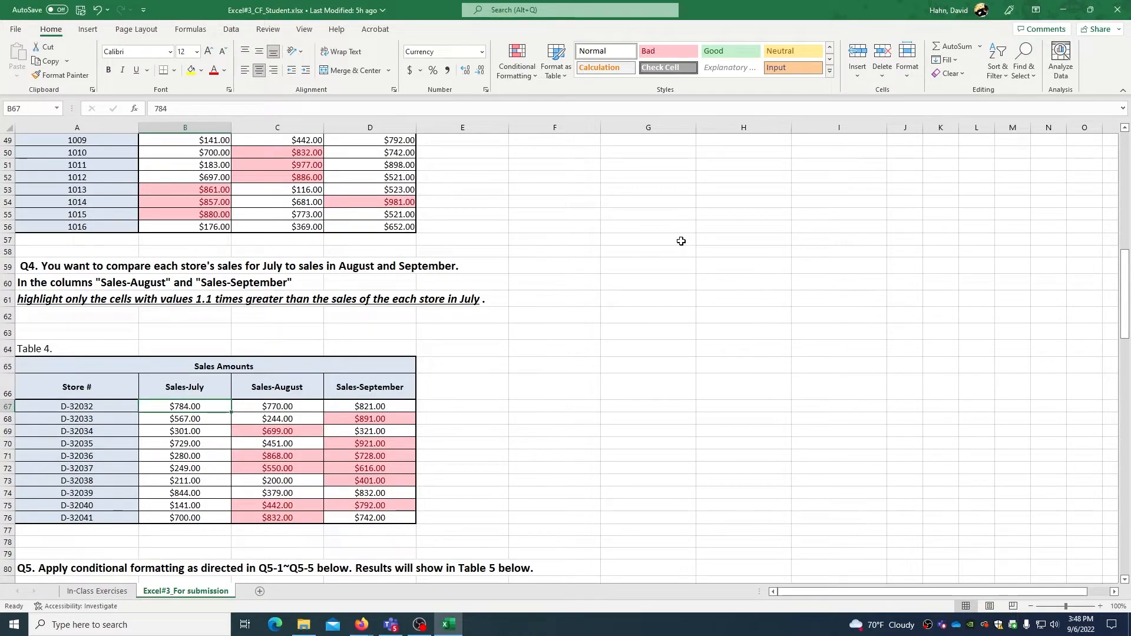
scroll(583, 399, down, 2)
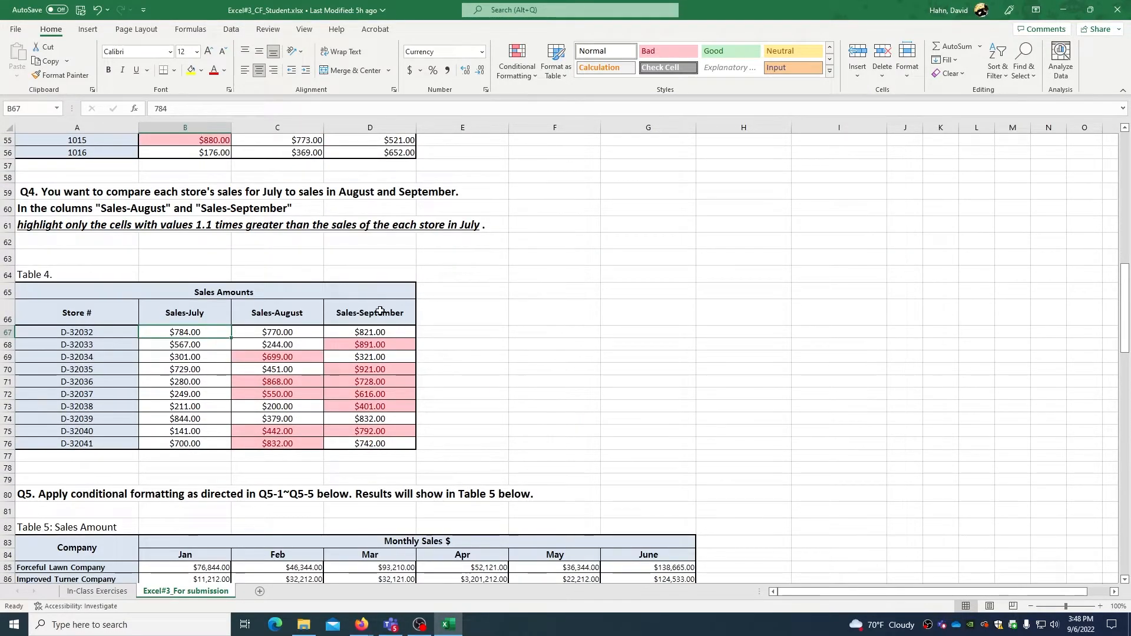
Review the conditional formatting rule applied to C67:D76, including its range and comparison formula, and close it without changes.
drag(277, 331, 376, 446)
click(517, 59)
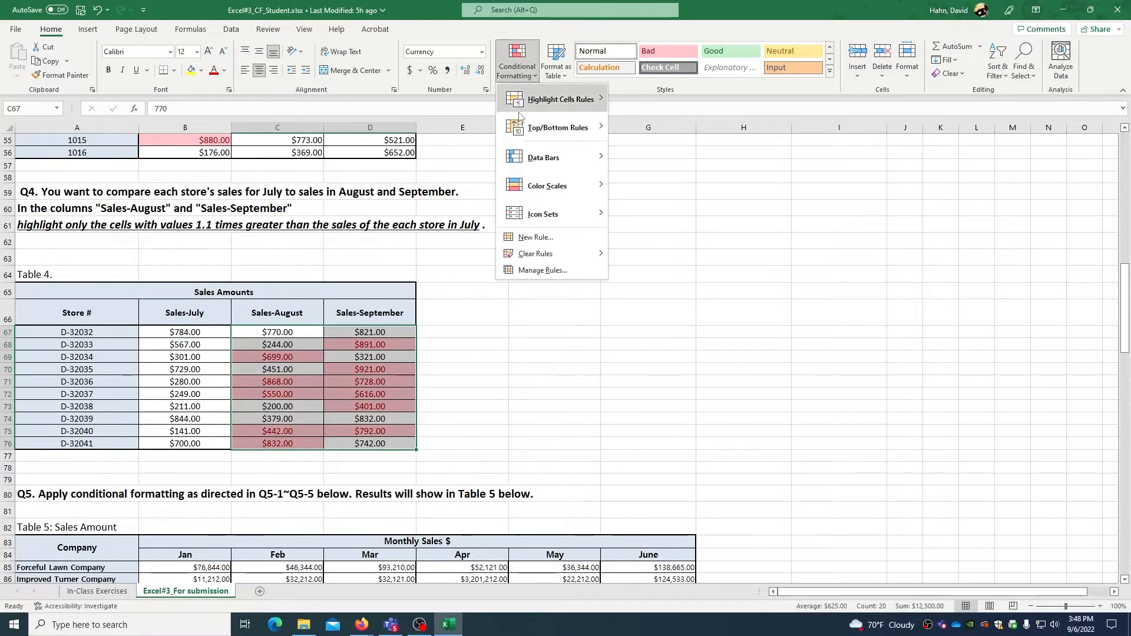
click(533, 266)
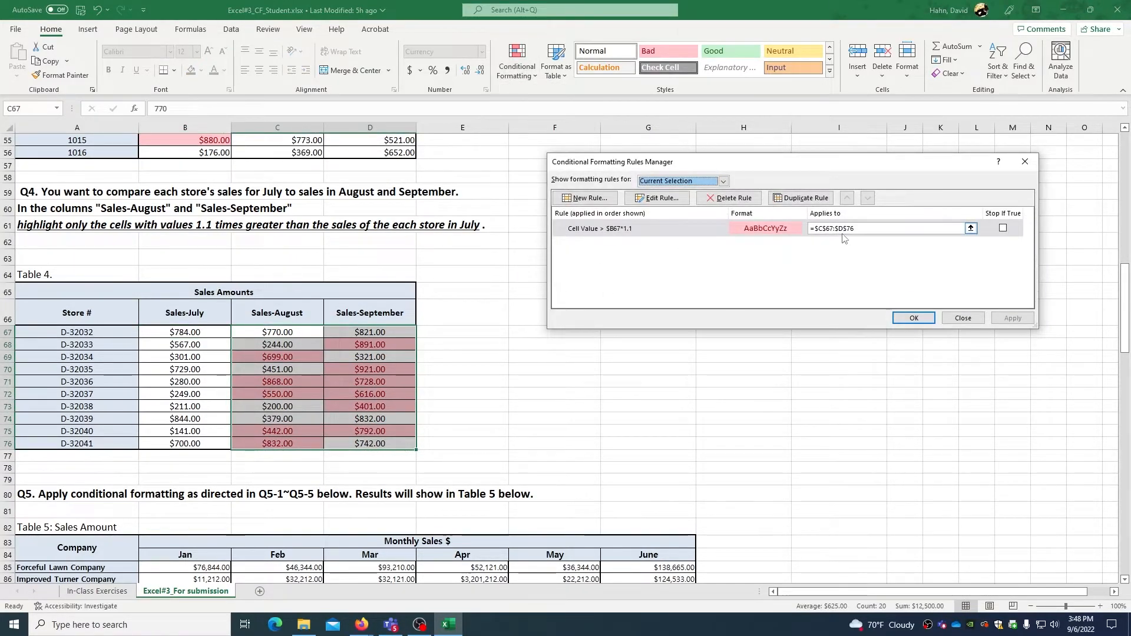
double_click(841, 234)
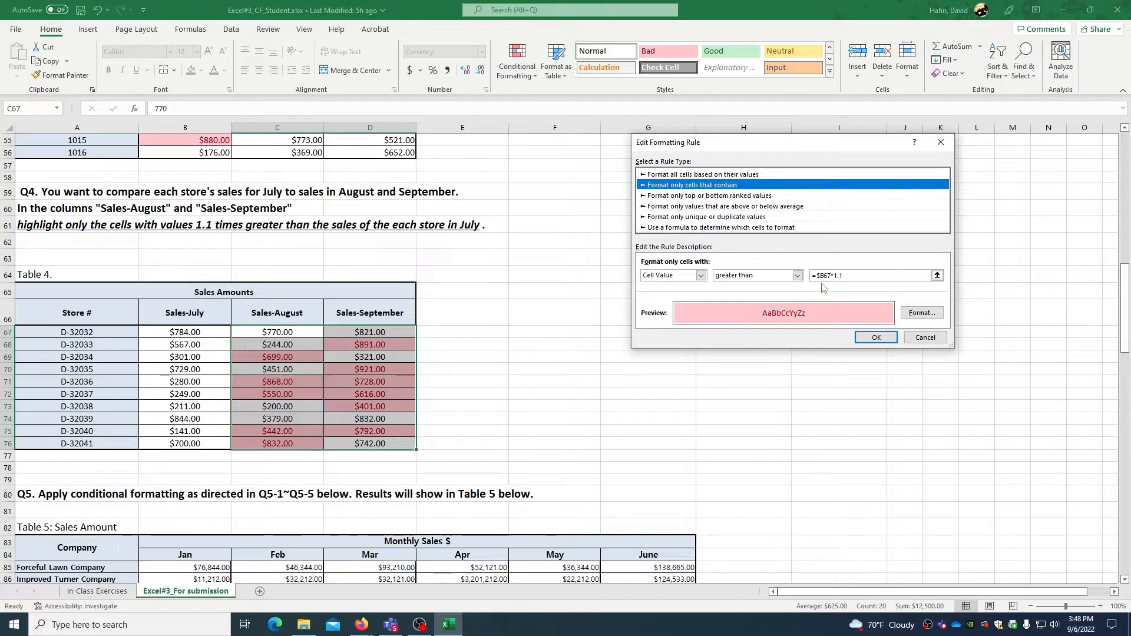
click(875, 337)
click(953, 321)
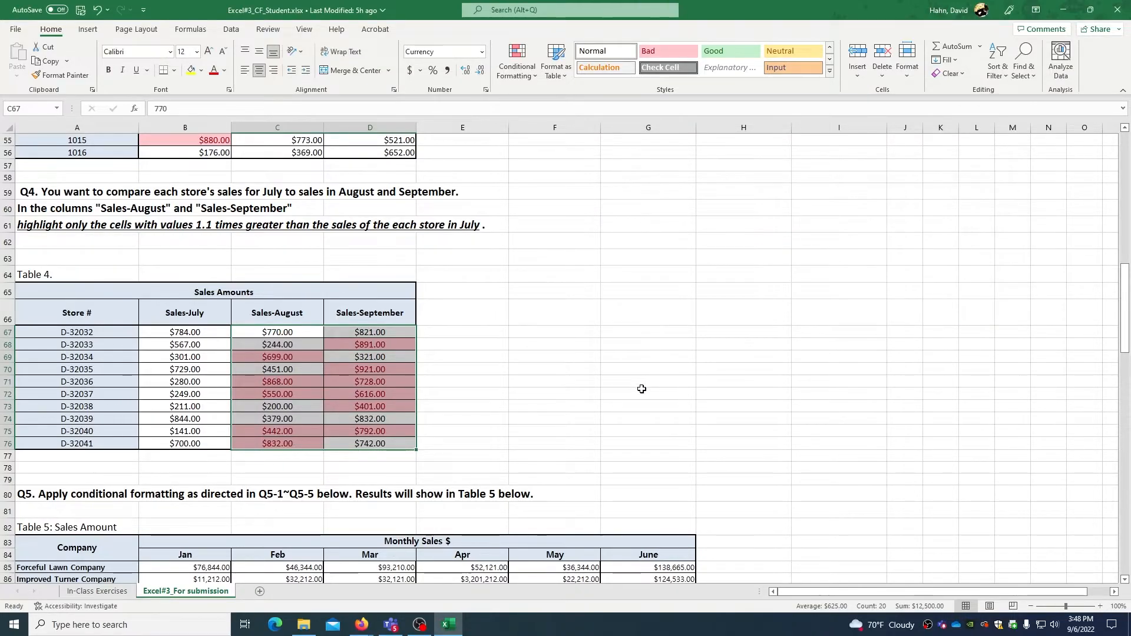
Highlight January sales in B85:B97 of Table 5 that are greater than 50000, using Light Red Fill with Dark Red Text.
scroll(641, 389, down, 7)
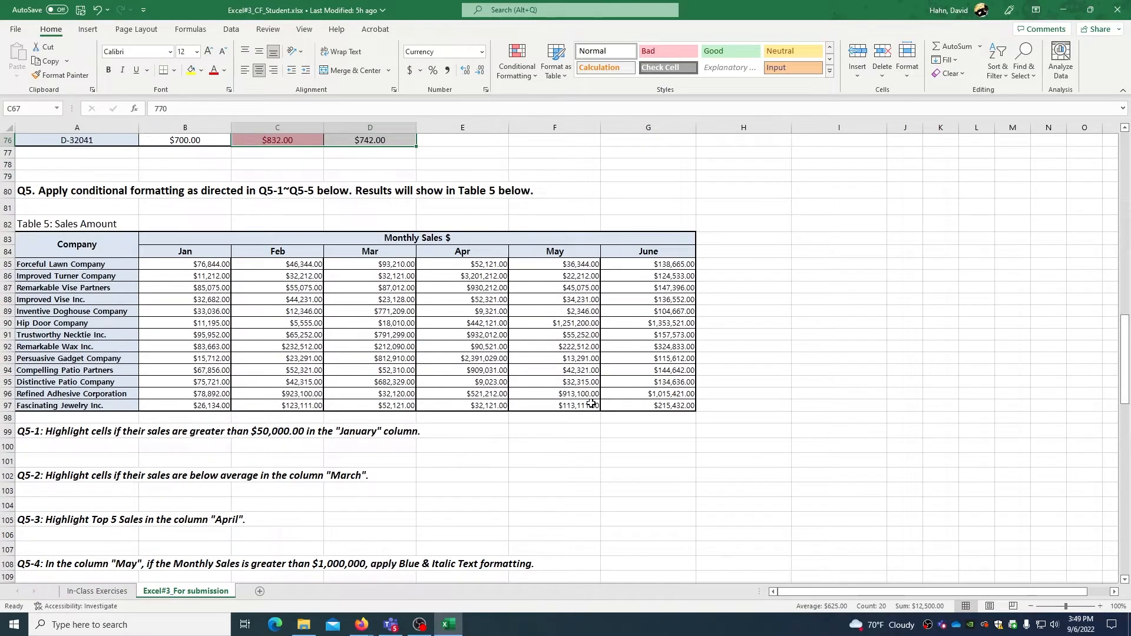
scroll(220, 388, down, 1)
scroll(219, 397, down, 2)
scroll(229, 393, up, 3)
mouse_move(204, 270)
mouse_down()
mouse_move(560, 371)
mouse_move(625, 407)
mouse_move(201, 281)
mouse_move(188, 265)
mouse_up()
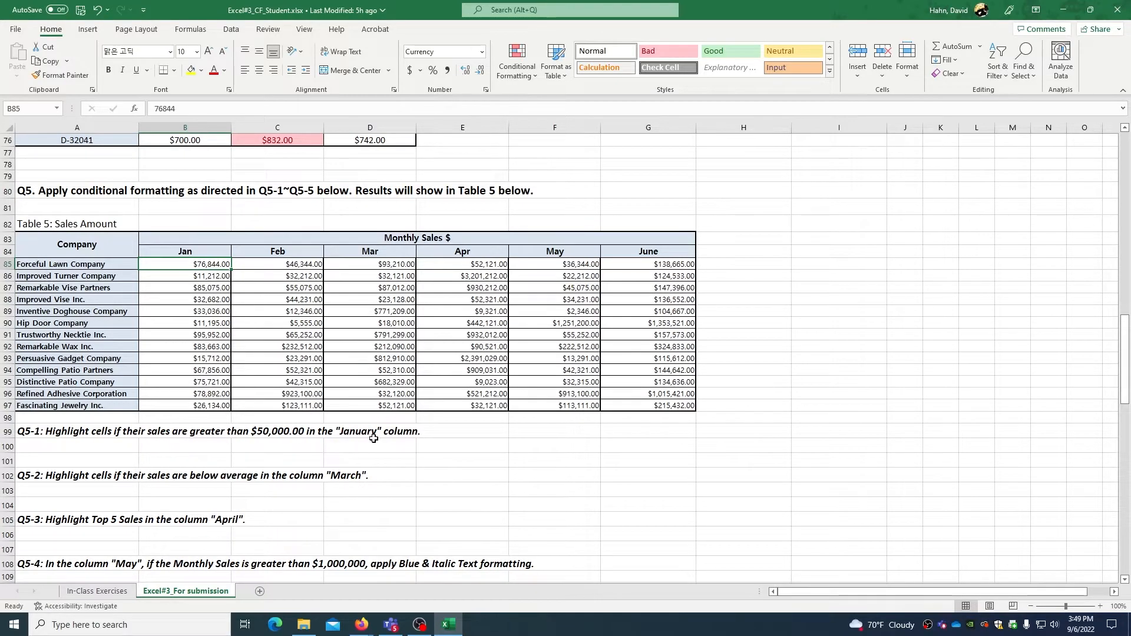
drag(187, 265, 186, 403)
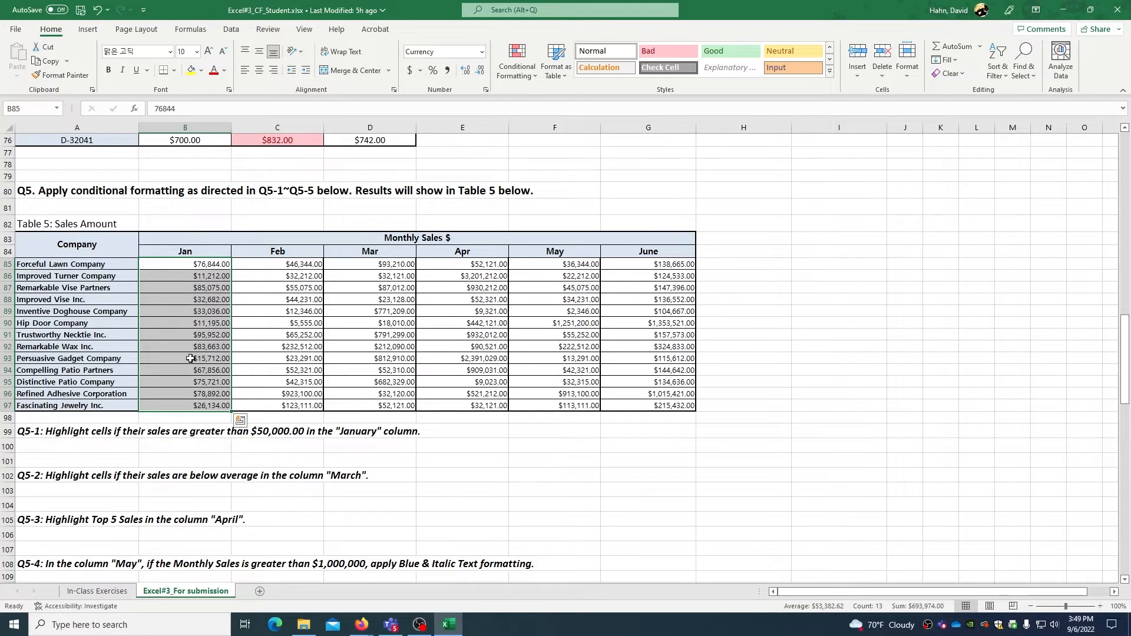
click(513, 71)
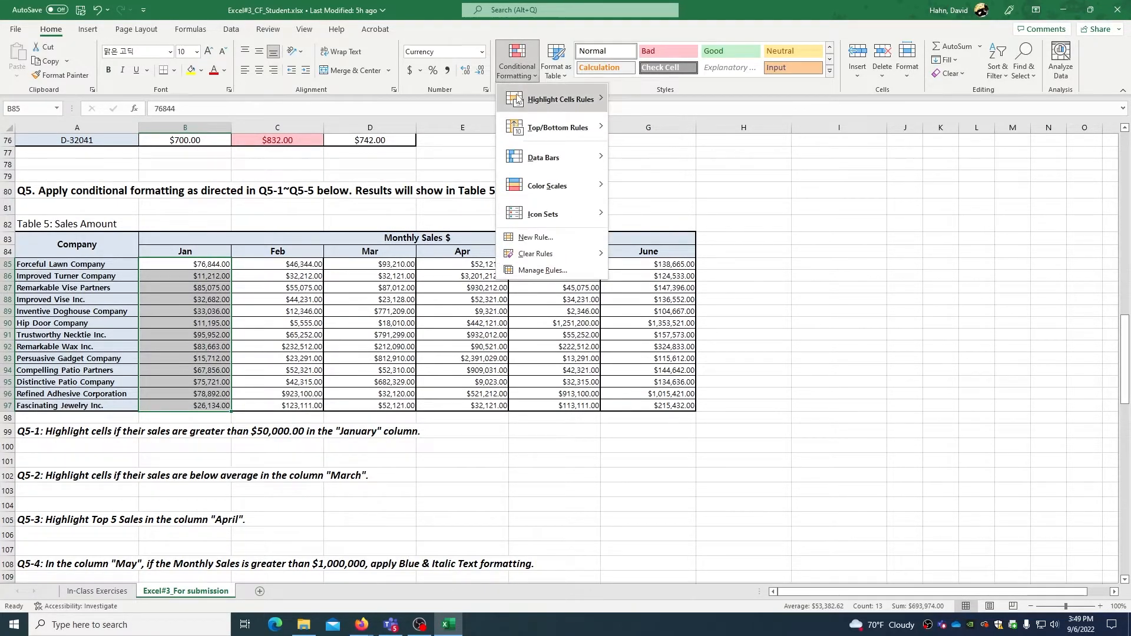
mouse_move(523, 100)
click(648, 101)
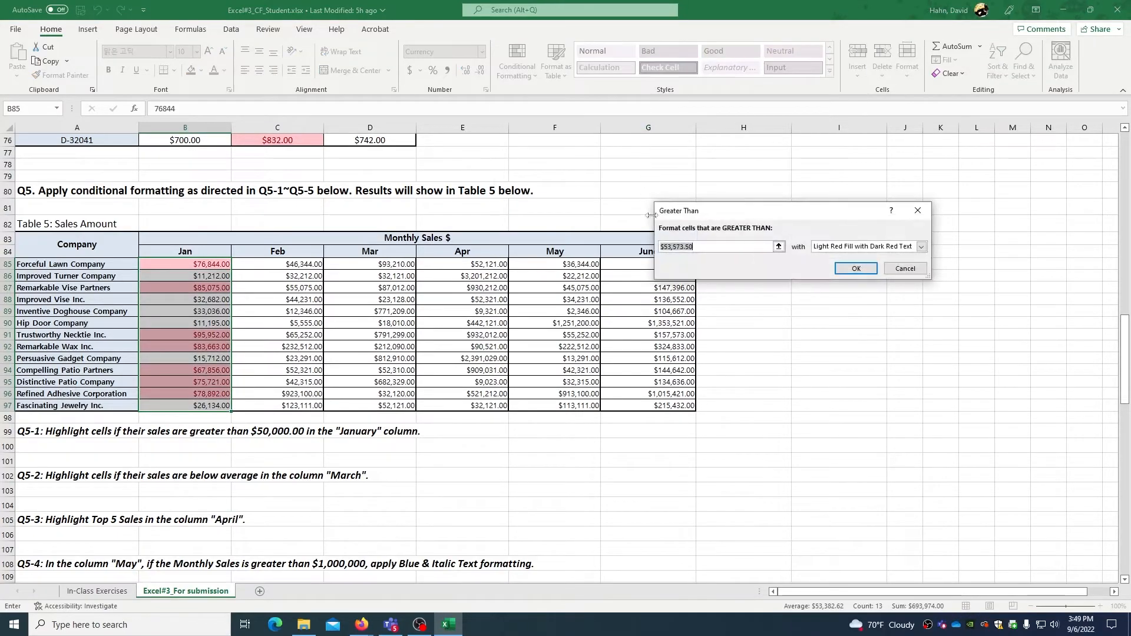
text(50)
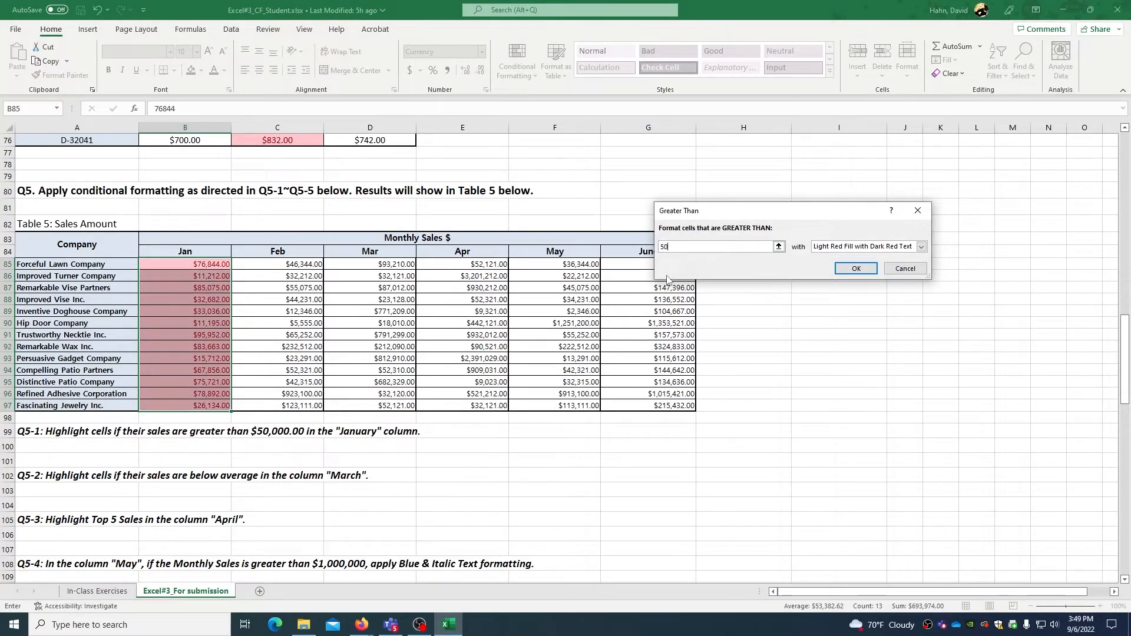
text(000)
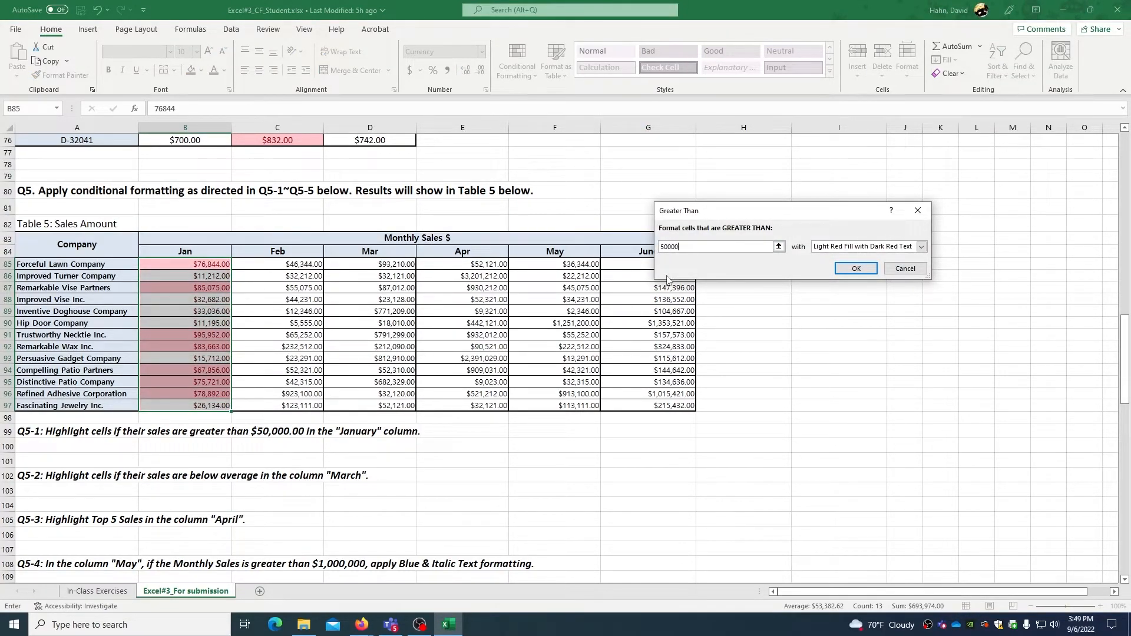
click(856, 268)
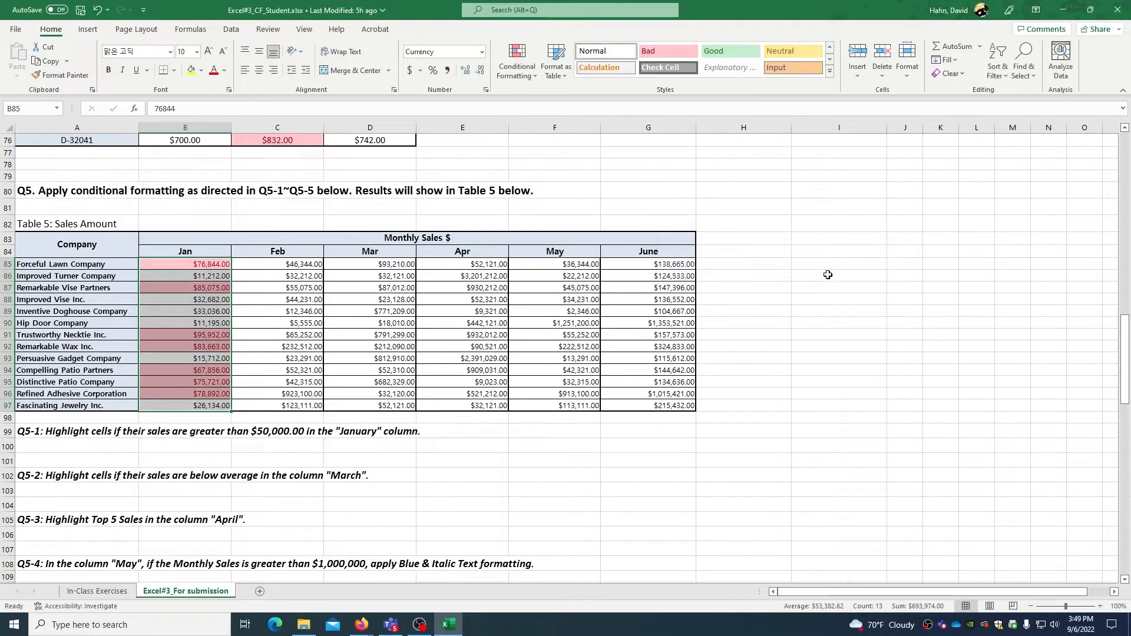
click(489, 446)
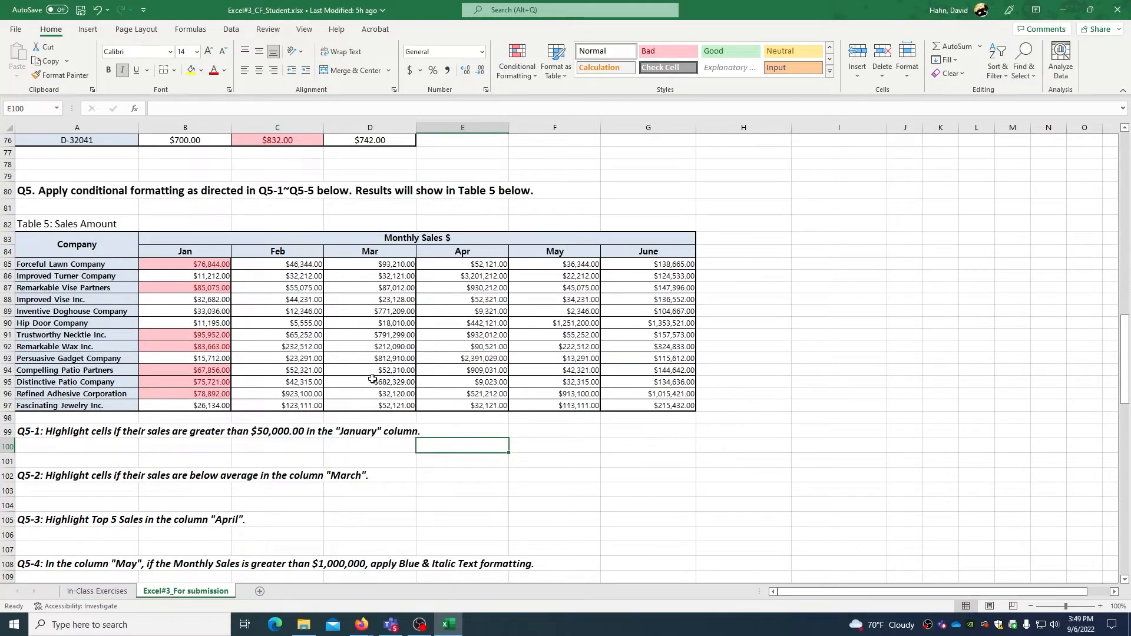
Highlight the below-average March sales in D85:D97 with Yellow Fill with Dark Yellow Text.
drag(377, 265, 374, 404)
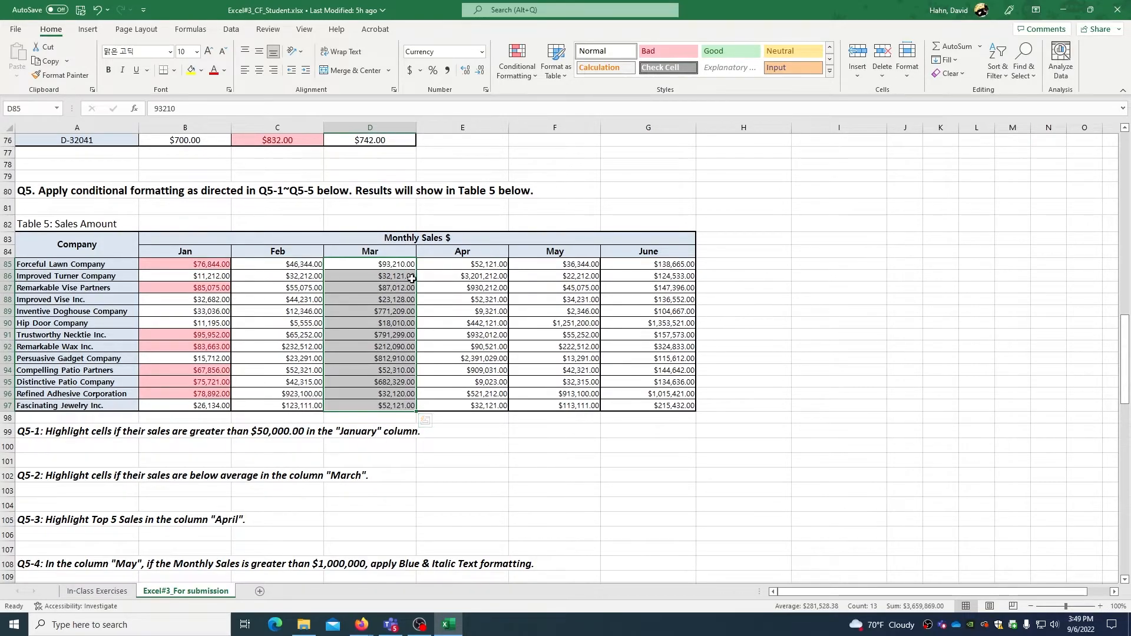
click(393, 265)
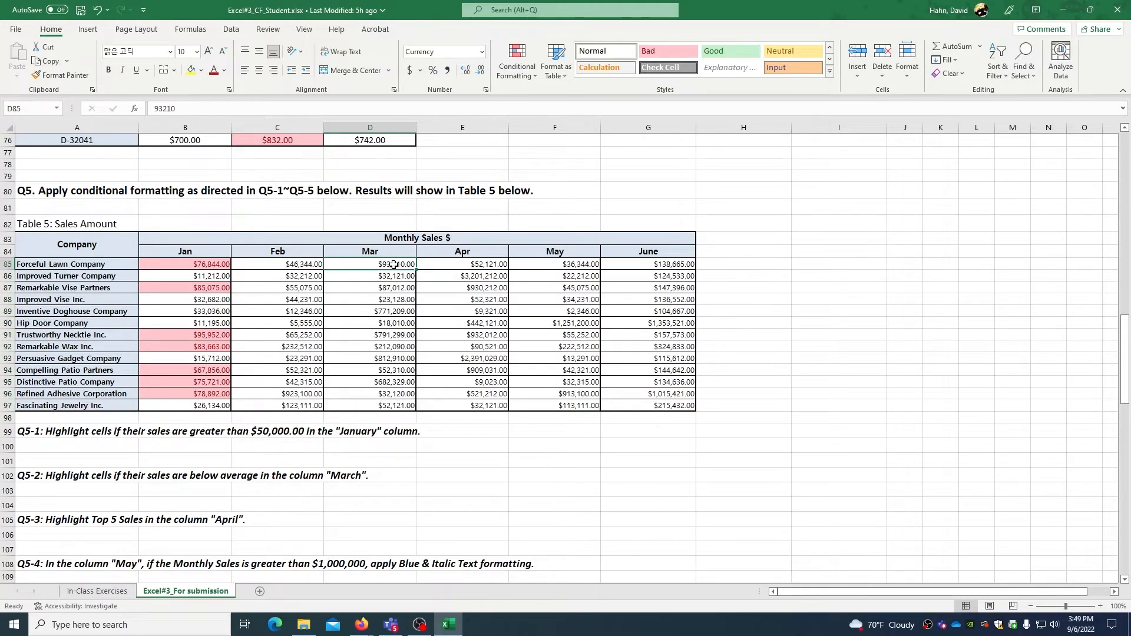
drag(394, 275, 393, 405)
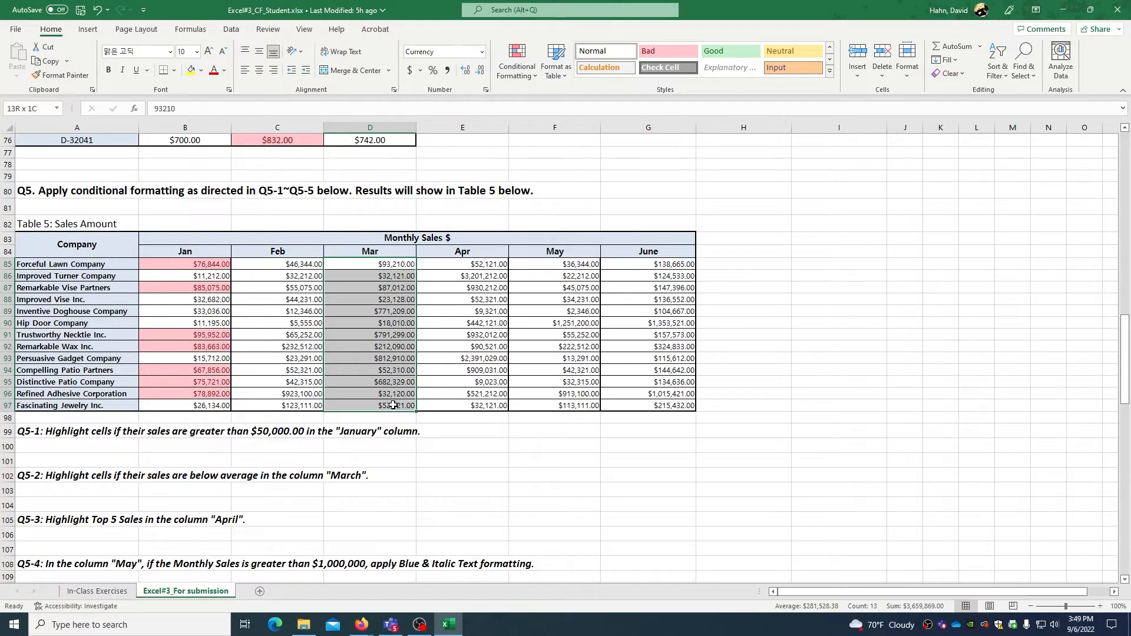
click(526, 77)
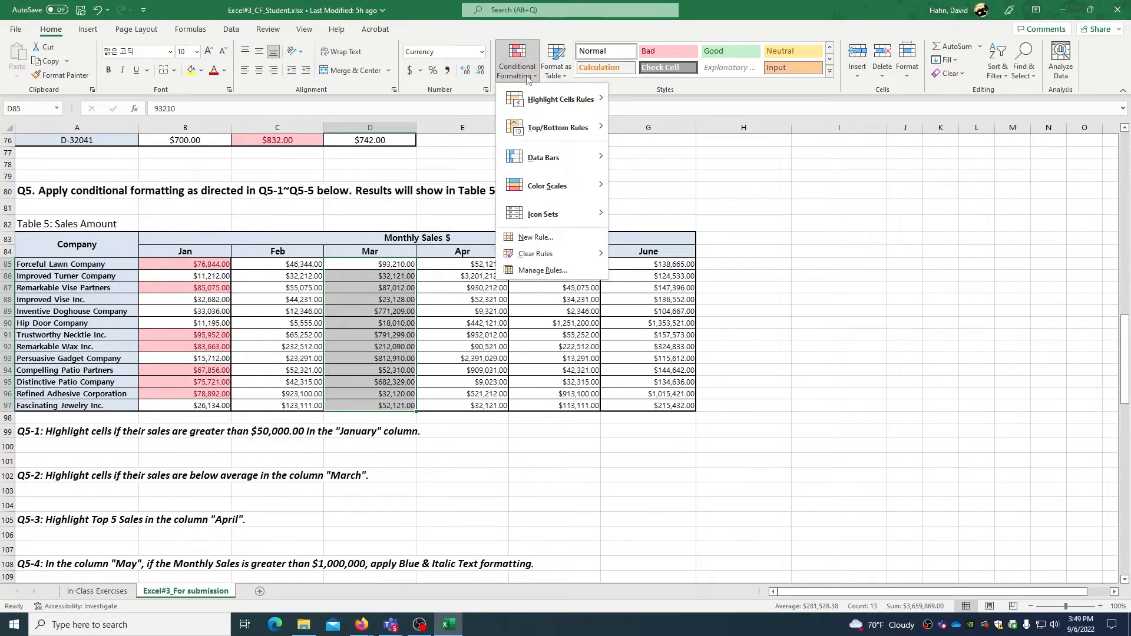
mouse_move(537, 131)
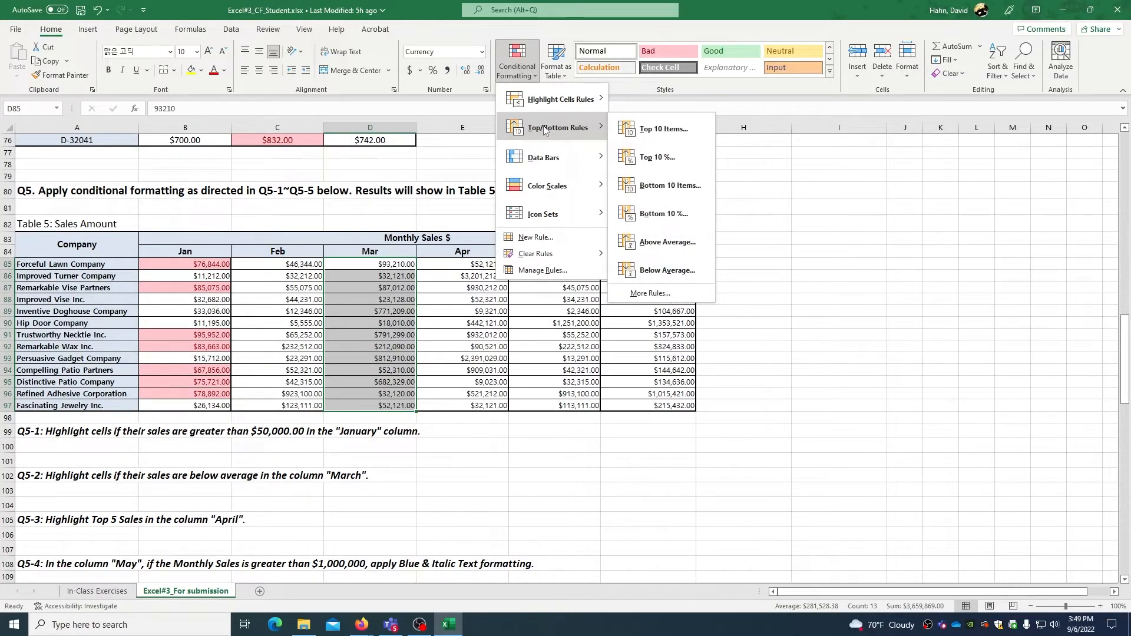
click(652, 270)
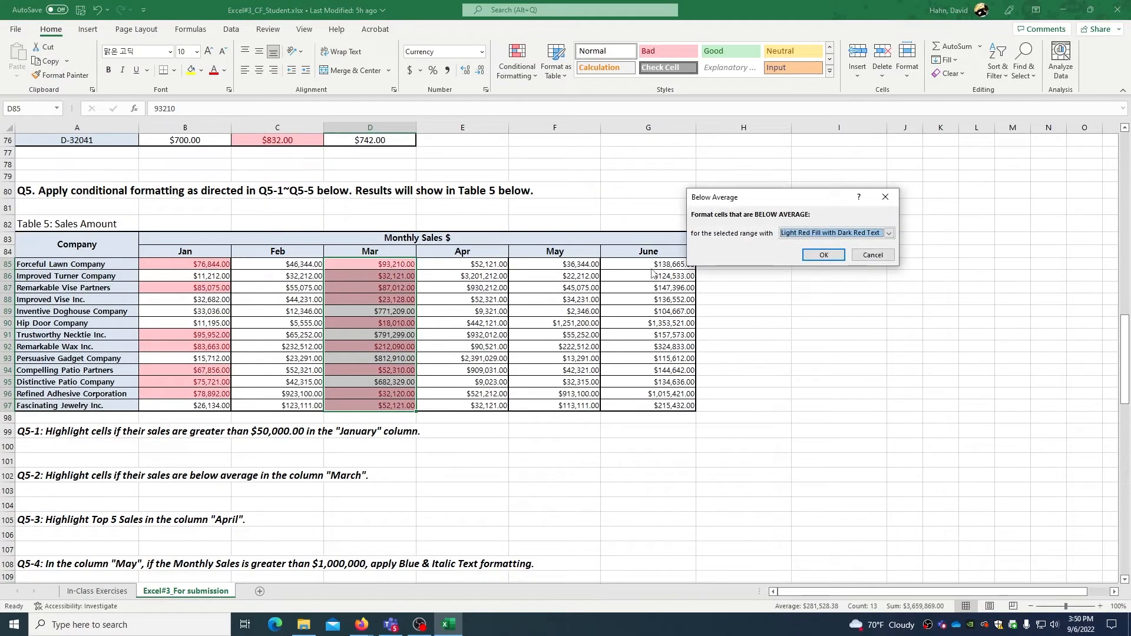
click(801, 235)
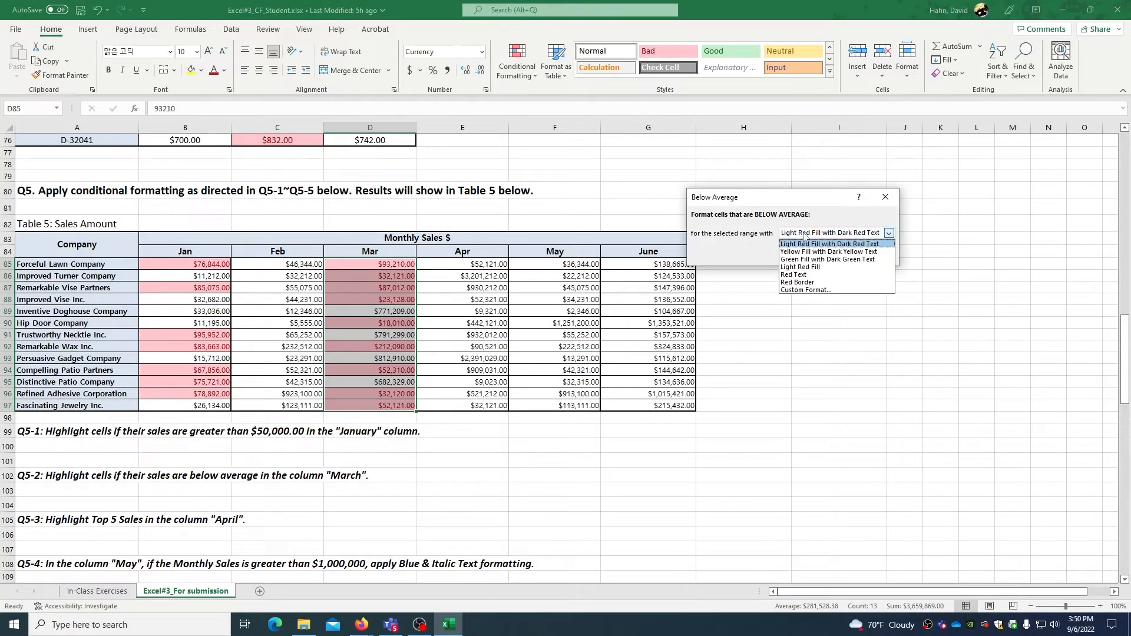
click(799, 252)
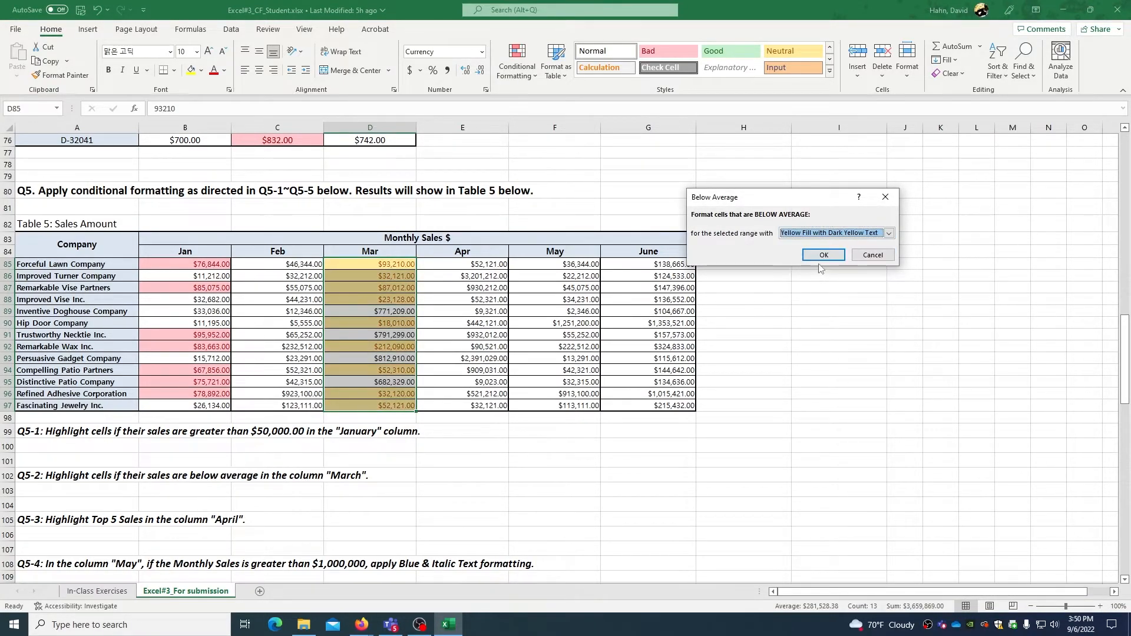
click(821, 258)
click(811, 298)
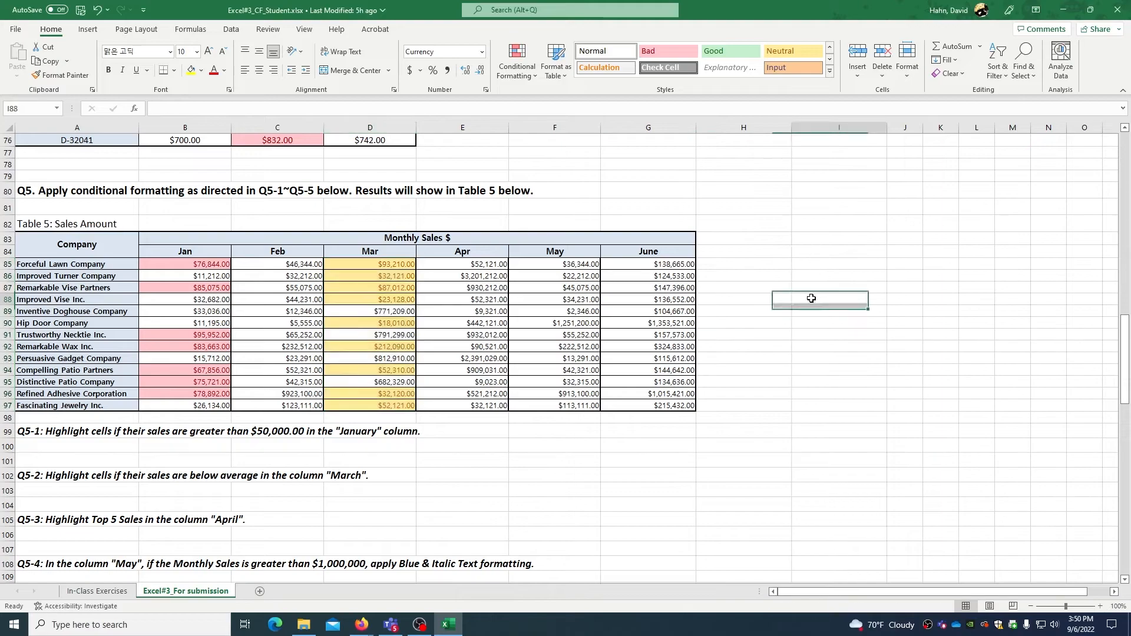
Calculate the average of the March sales D85:D97 in cell D98 to check the highlighted cells against it.
click(394, 288)
click(395, 300)
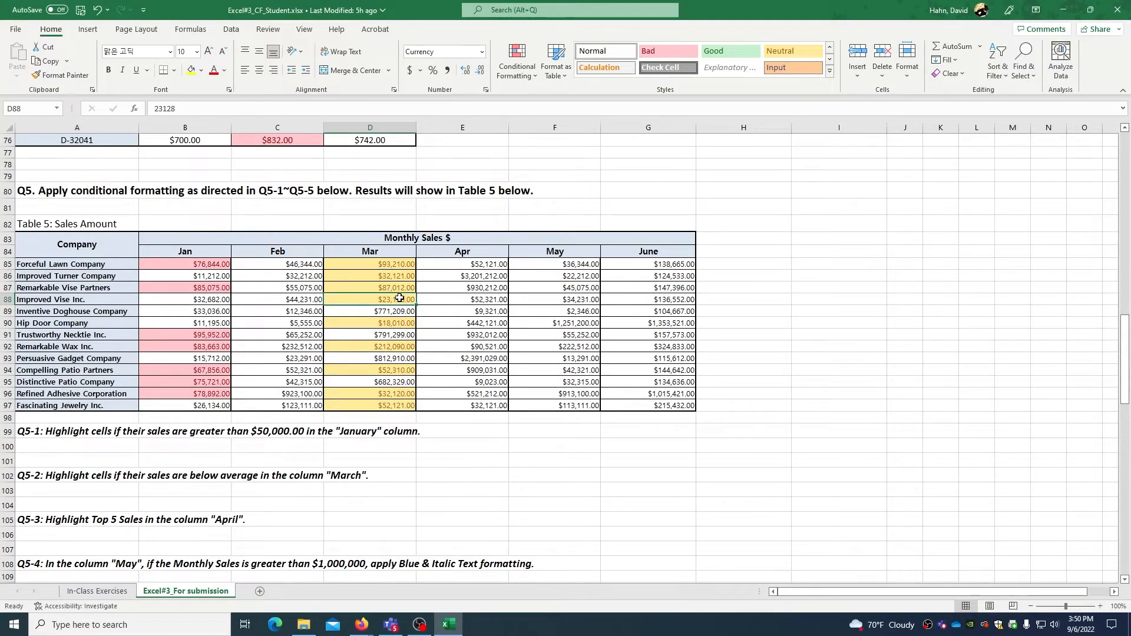
drag(392, 266, 386, 405)
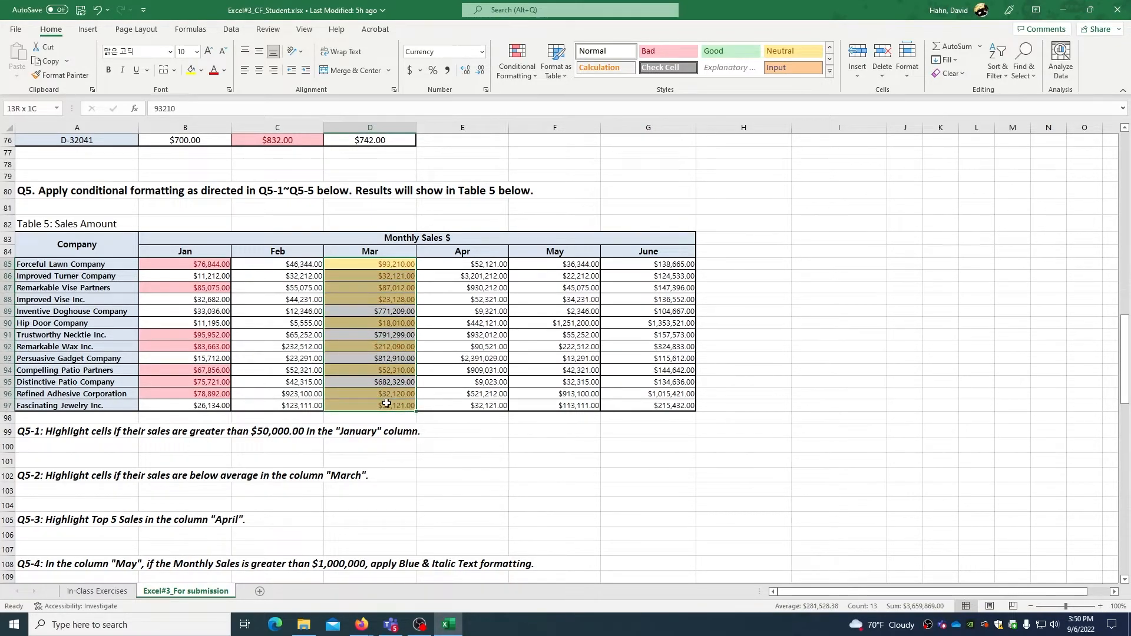
click(980, 46)
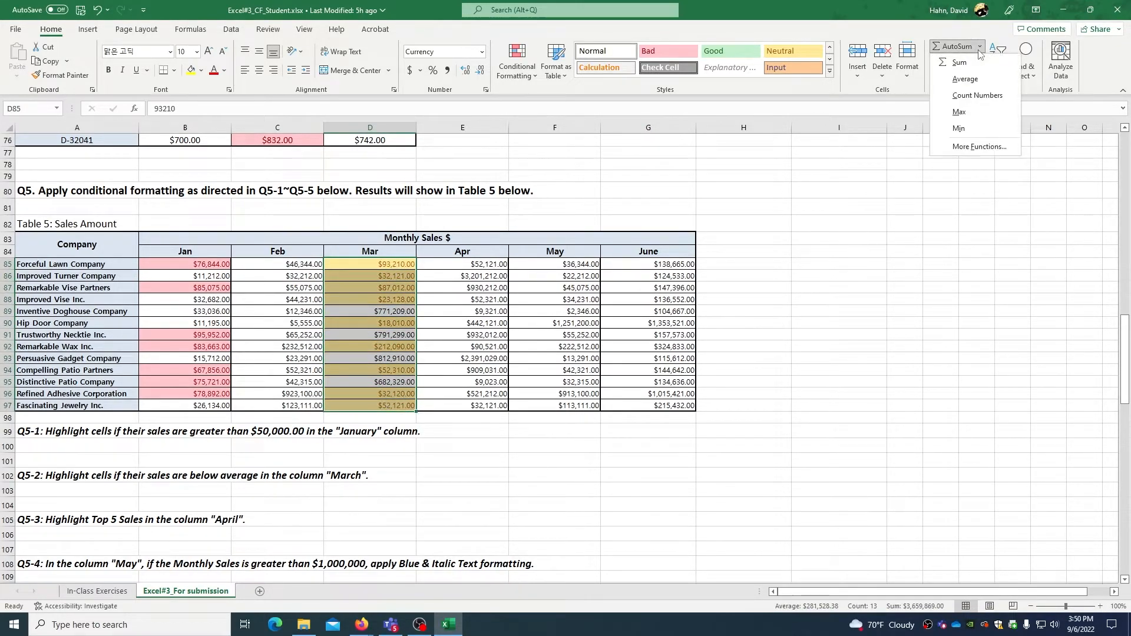
click(965, 79)
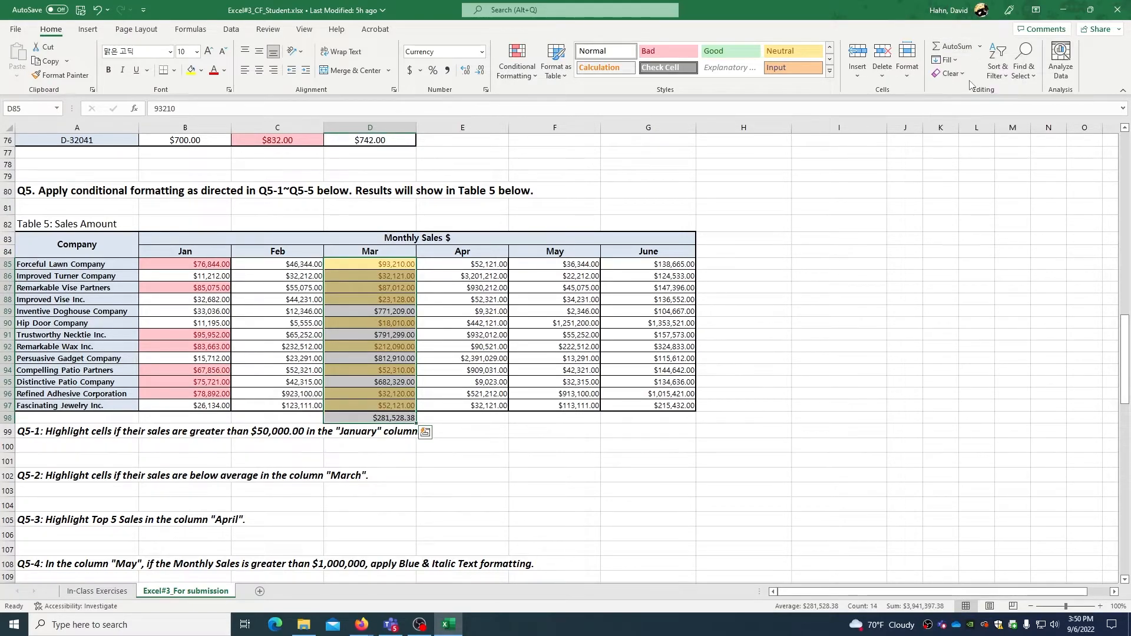
click(391, 418)
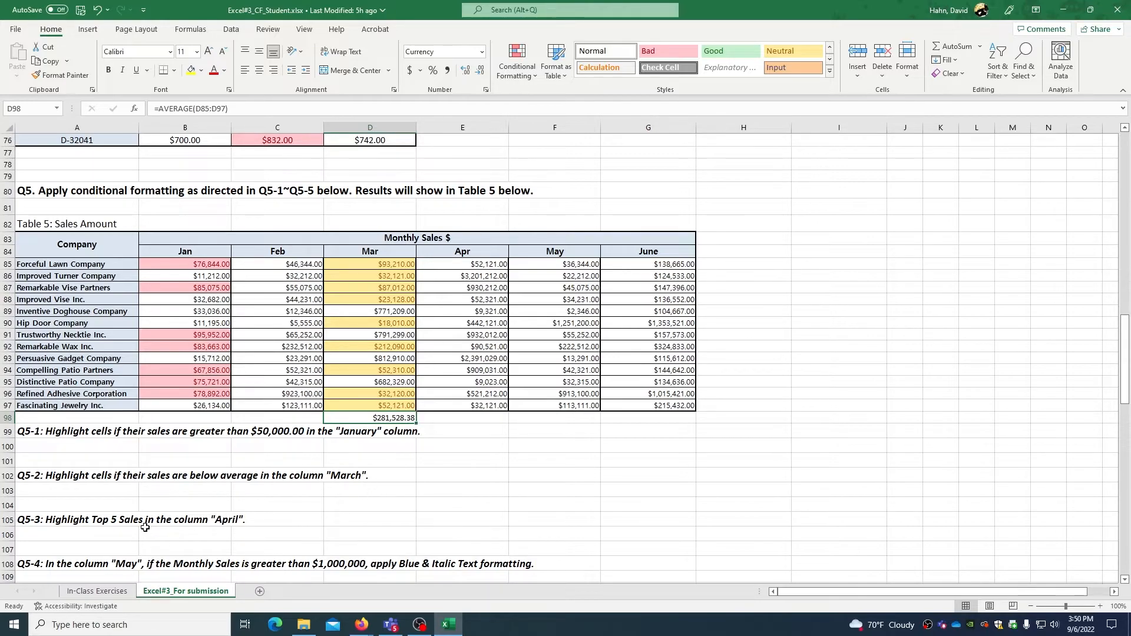
Highlight the top 5 April sales in E85:E97 of Table 5 using Green Fill with Dark Green Text.
click(101, 525)
click(237, 524)
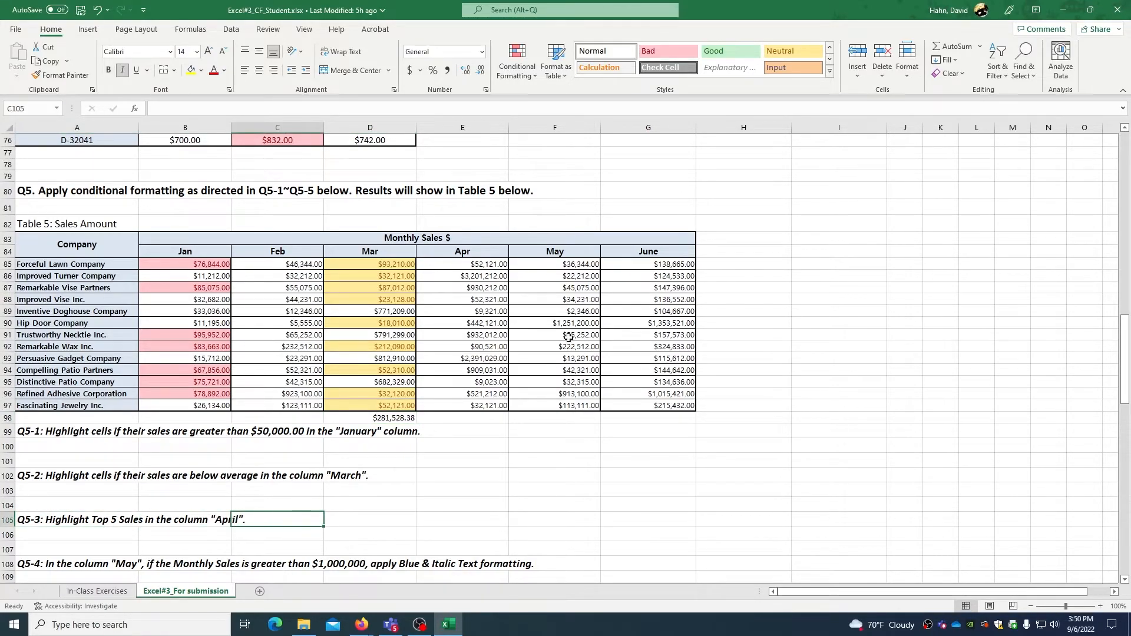
drag(499, 268, 478, 405)
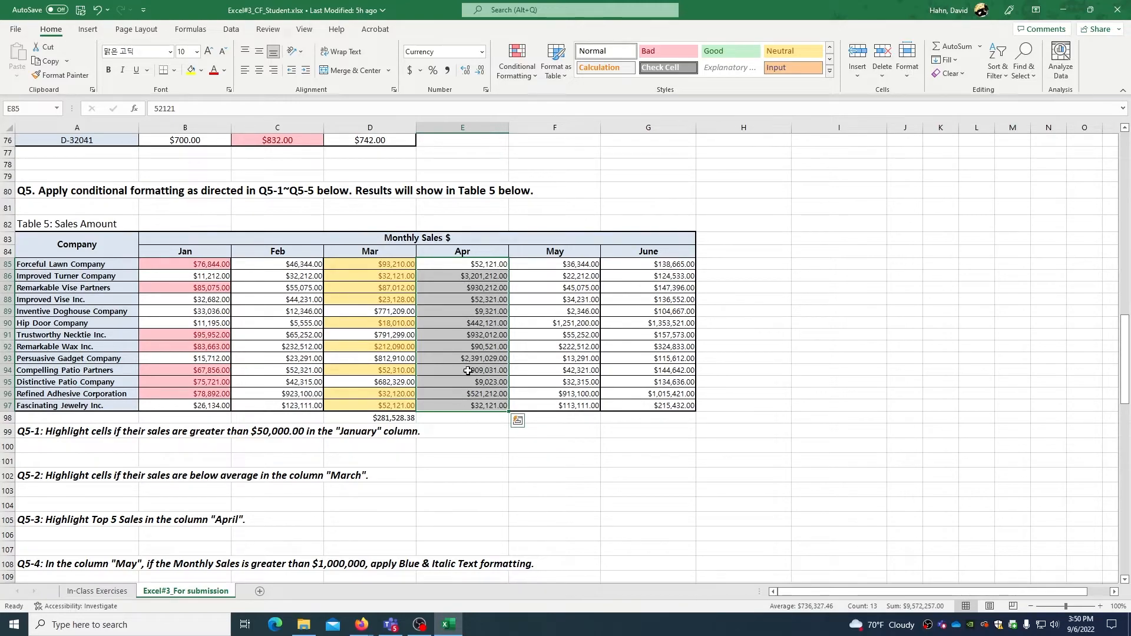
click(515, 65)
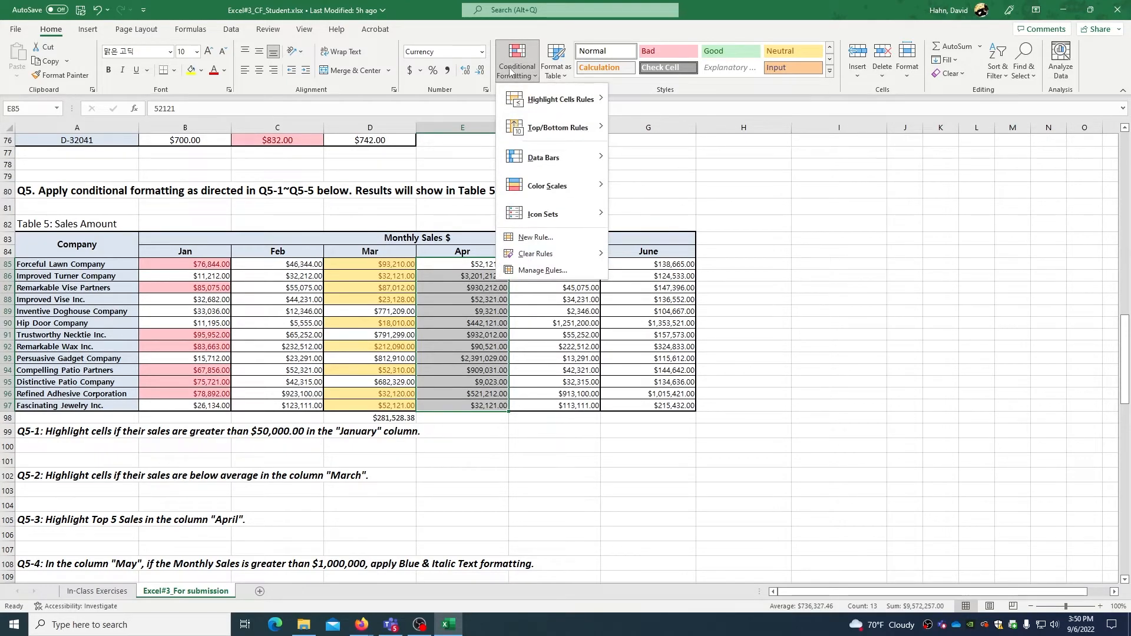
mouse_move(516, 89)
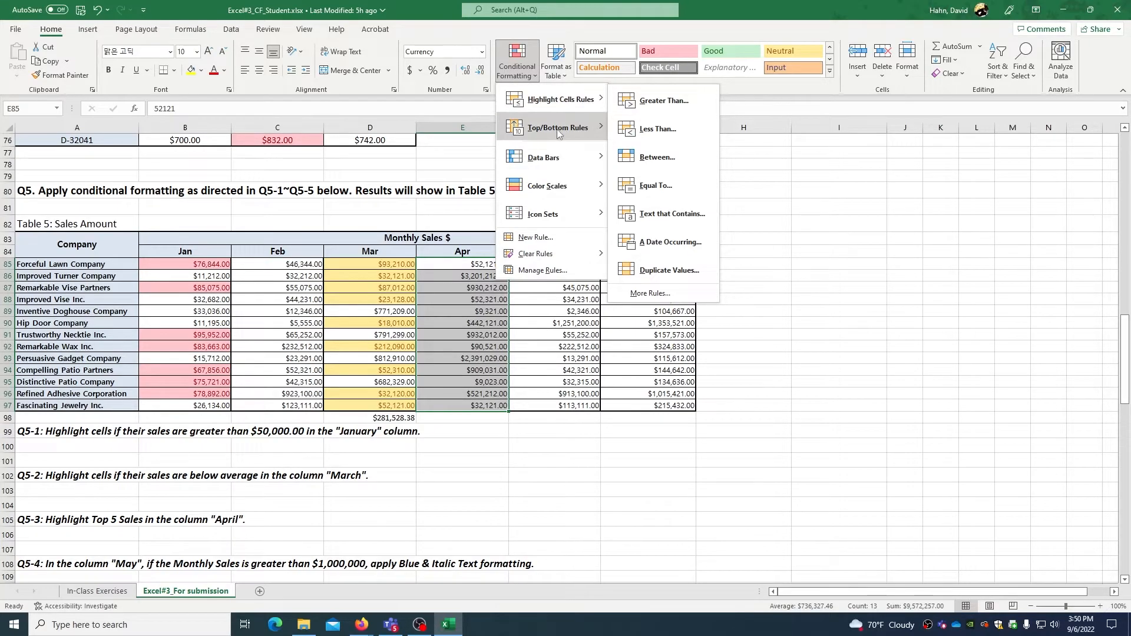
mouse_move(562, 135)
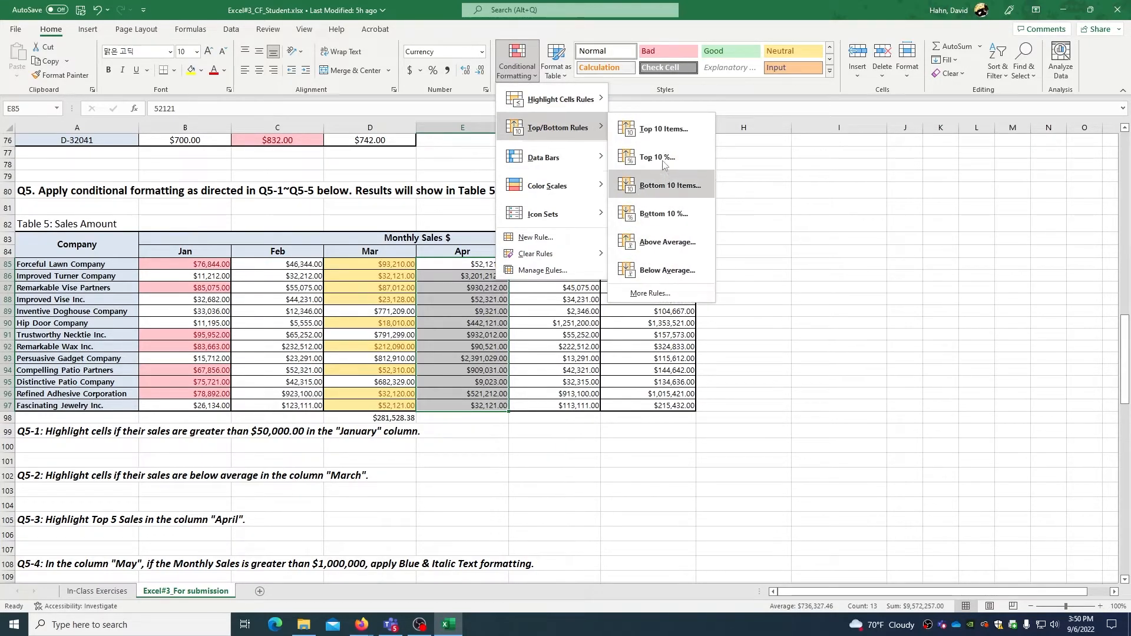
click(662, 129)
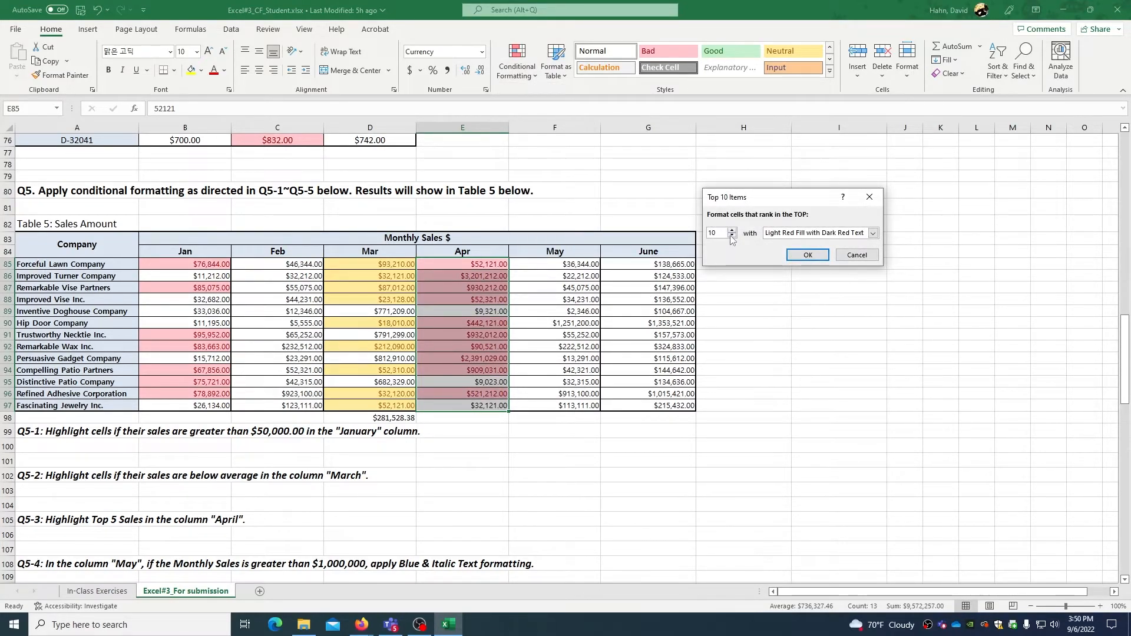
click(732, 235)
click(732, 235)
click(732, 236)
click(732, 236)
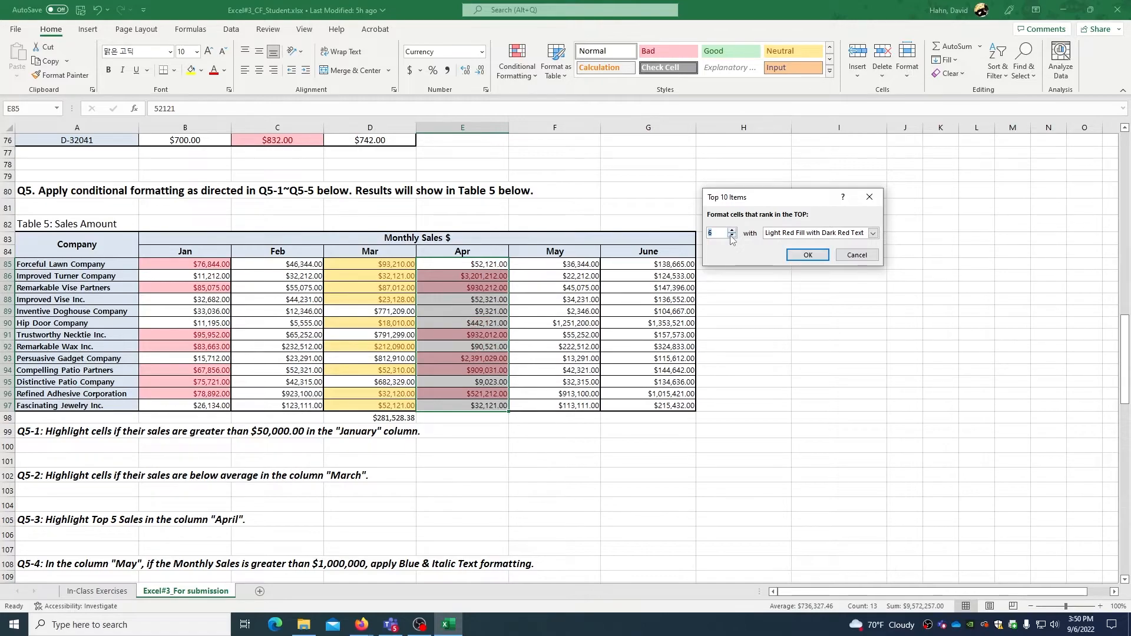
click(731, 236)
click(781, 234)
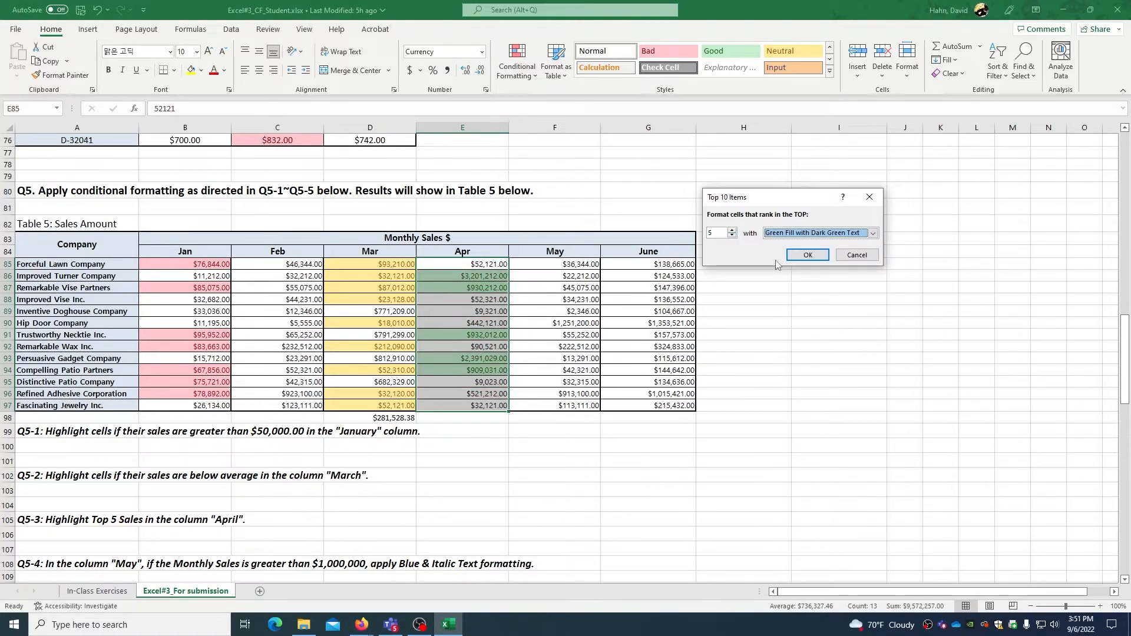
click(804, 256)
click(777, 264)
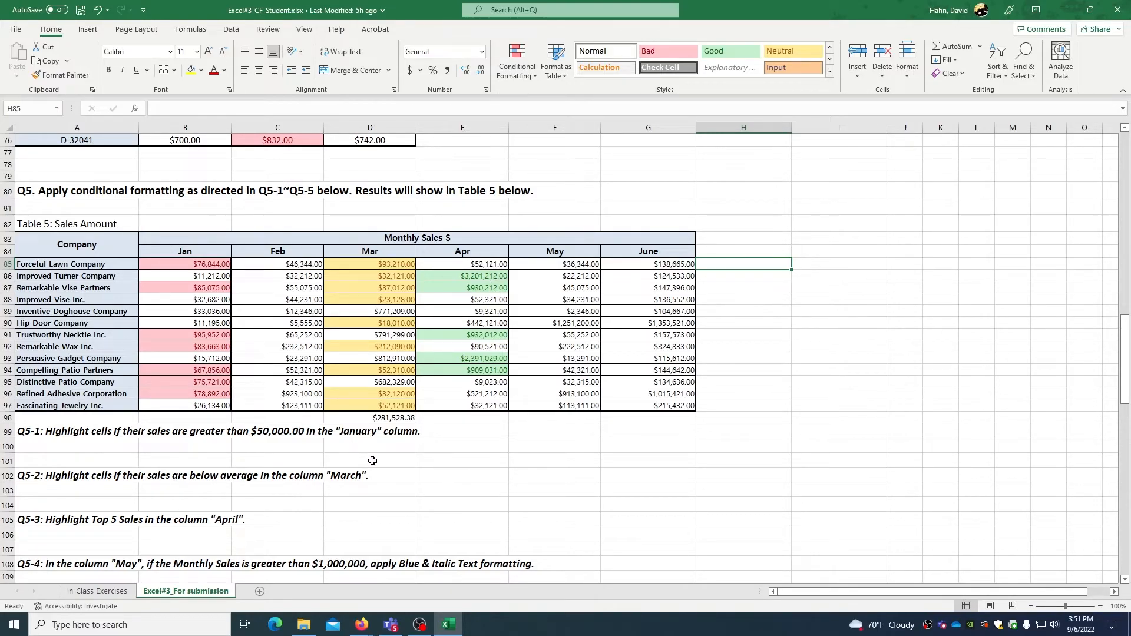
Set up a Greater Than highlight rule for the May sales F85:F97 with a threshold of 1000000.
scroll(371, 460, down, 2)
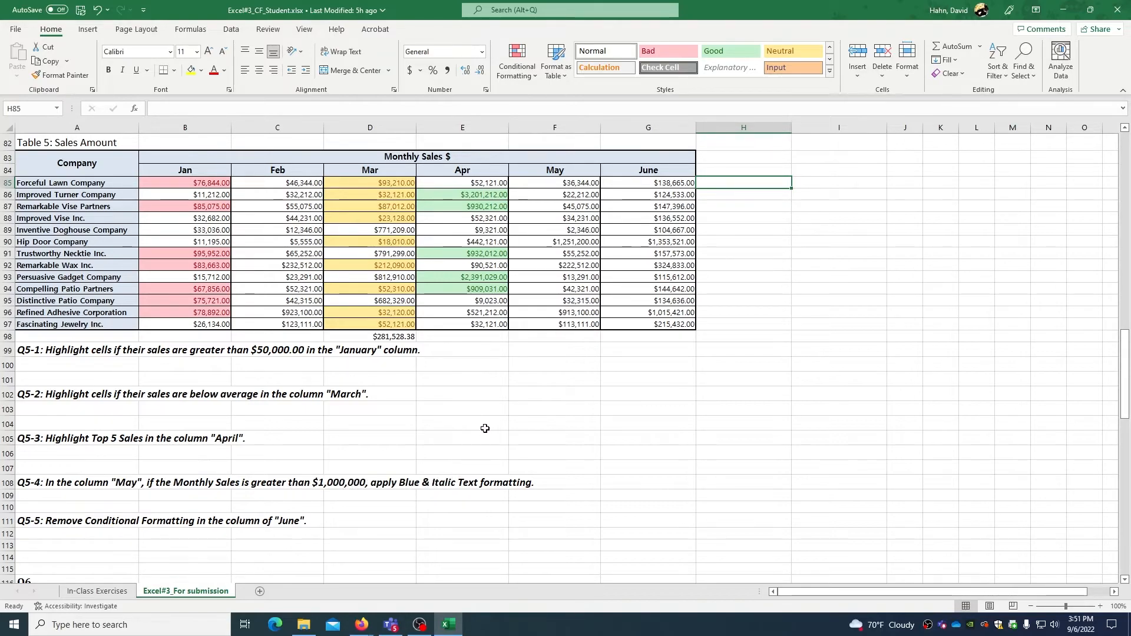
drag(557, 182, 537, 324)
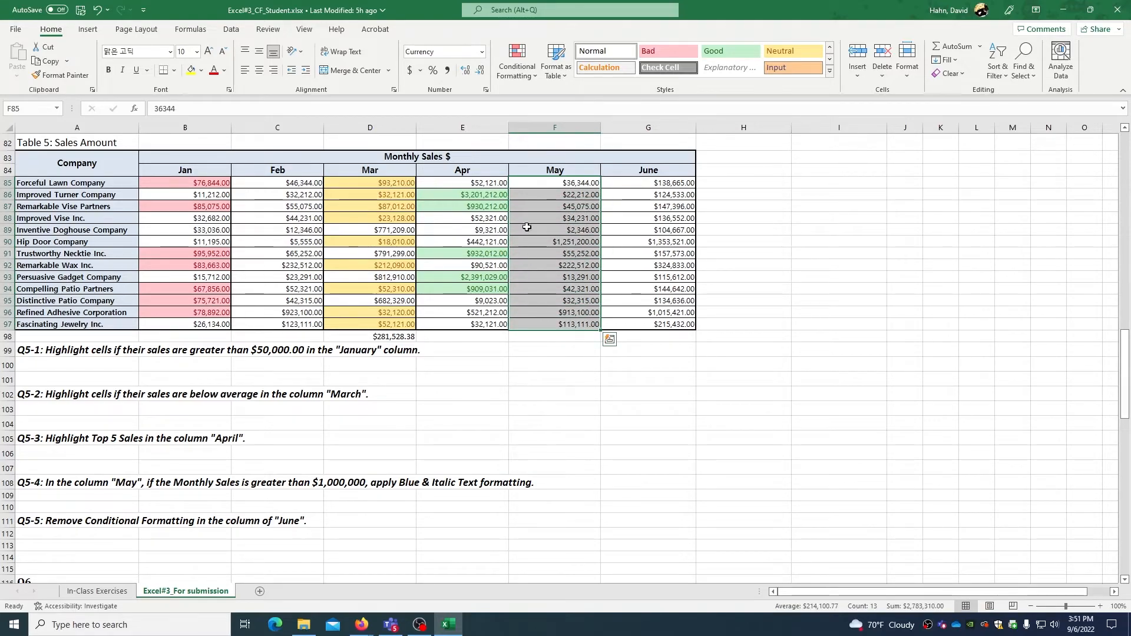
click(515, 74)
mouse_move(560, 100)
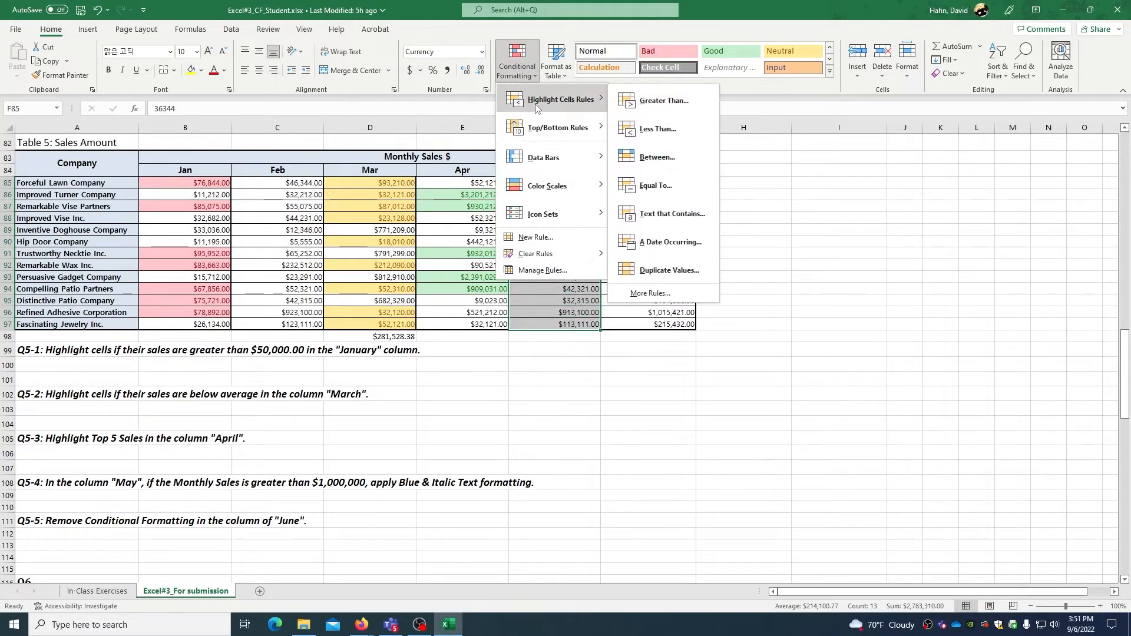
click(660, 103)
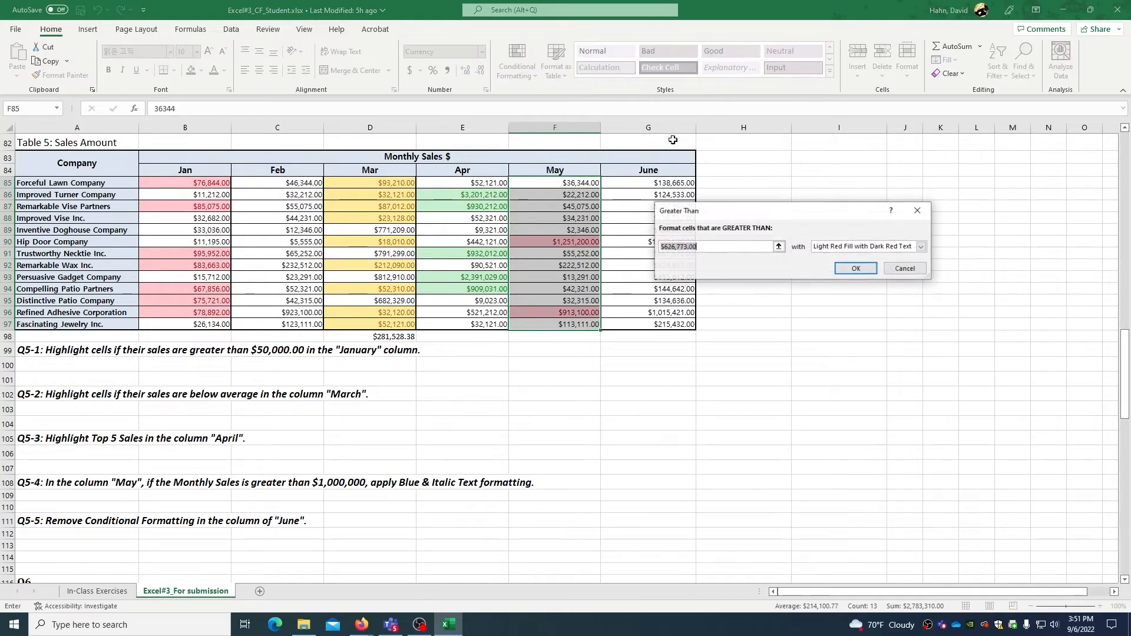
text(1000000)
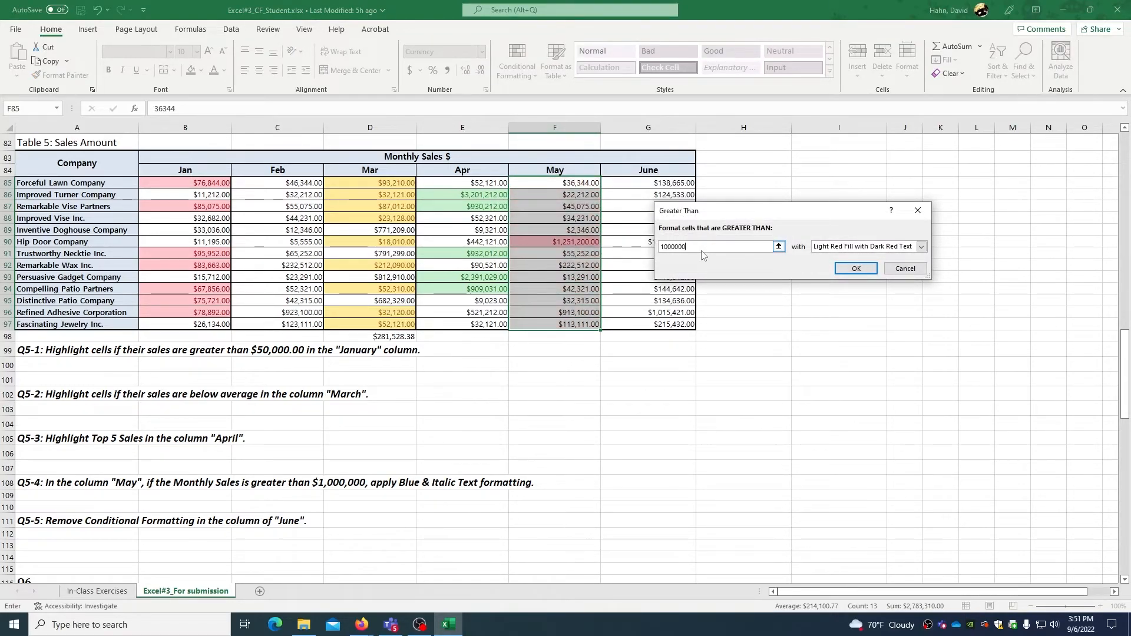
Choose a custom format for the May rule with italic, blue text.
click(921, 247)
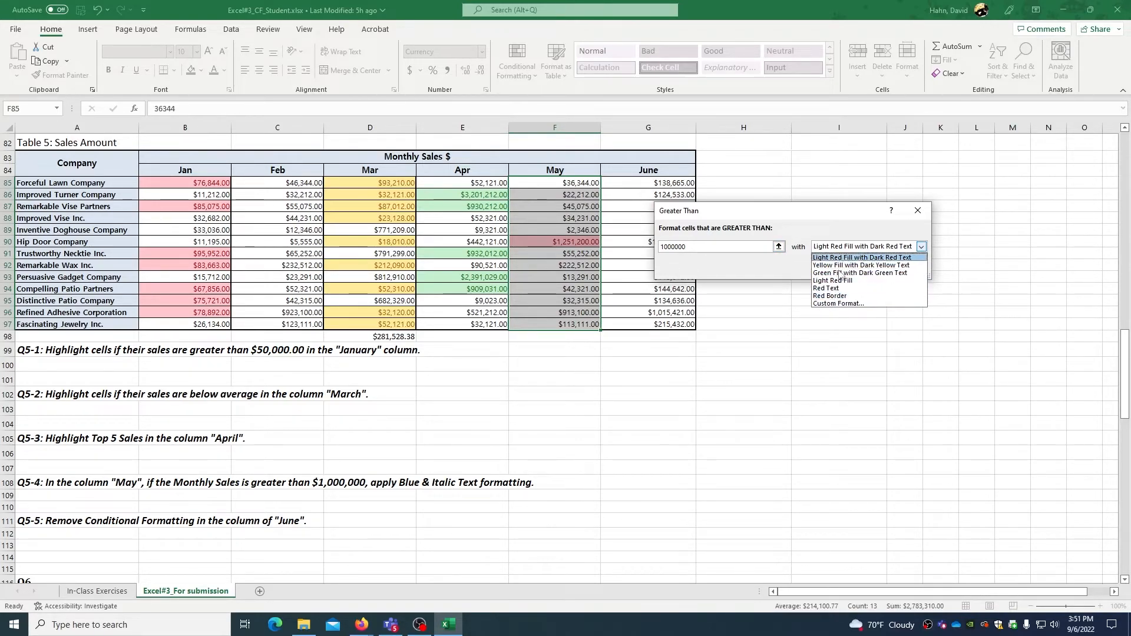
click(831, 303)
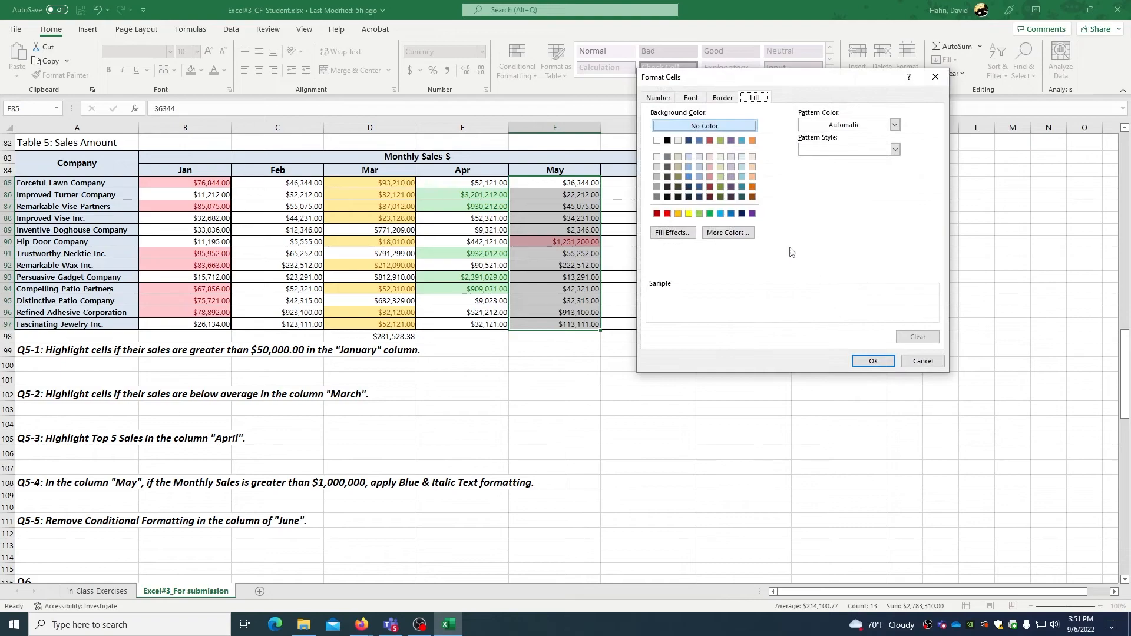
click(692, 99)
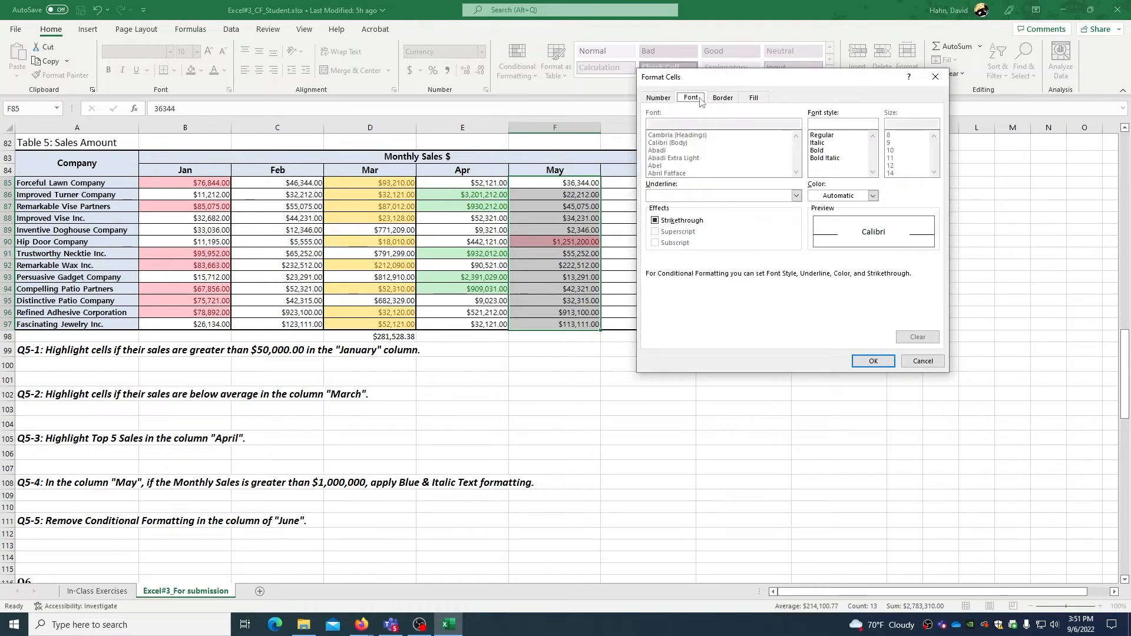
click(823, 144)
click(872, 196)
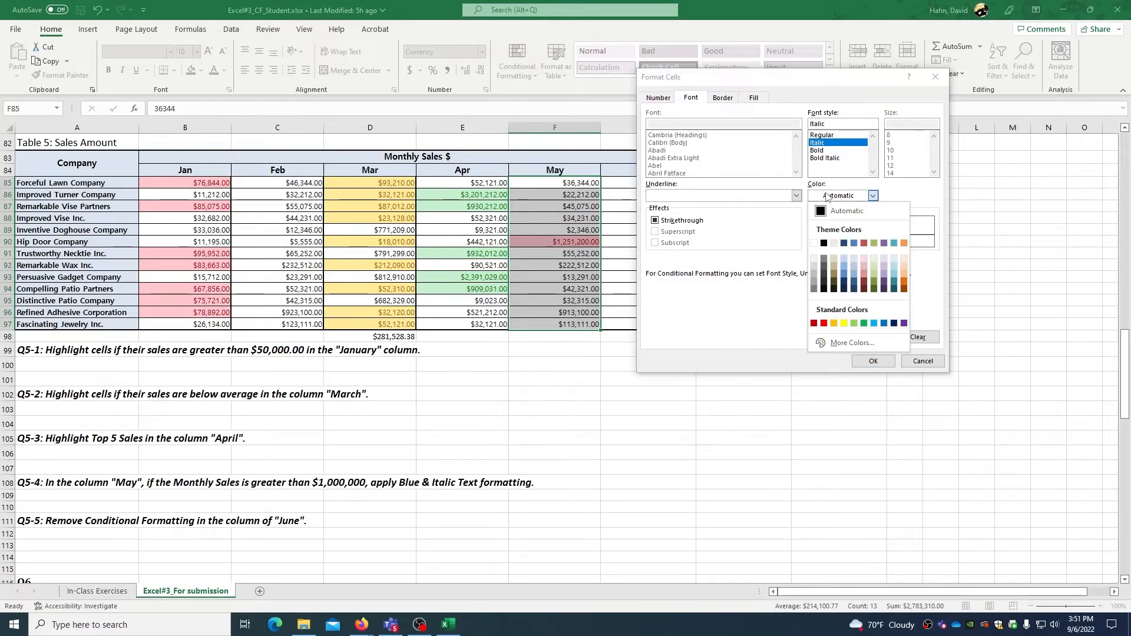
click(844, 274)
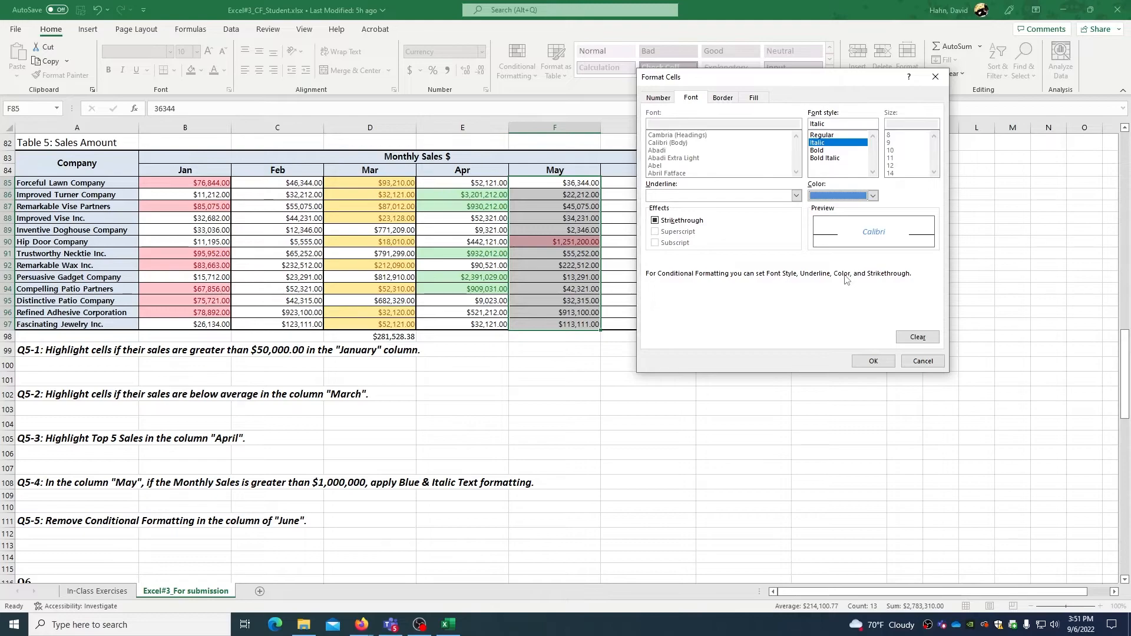
Add a light orange fill to the custom format and apply the rule to the May sales.
click(756, 98)
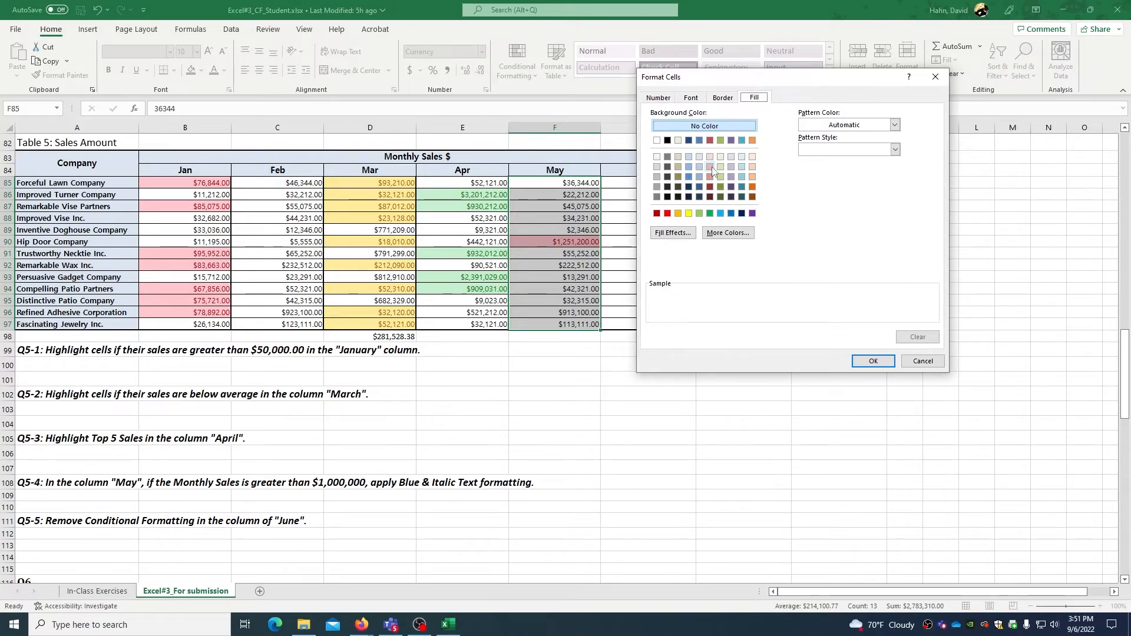
click(753, 168)
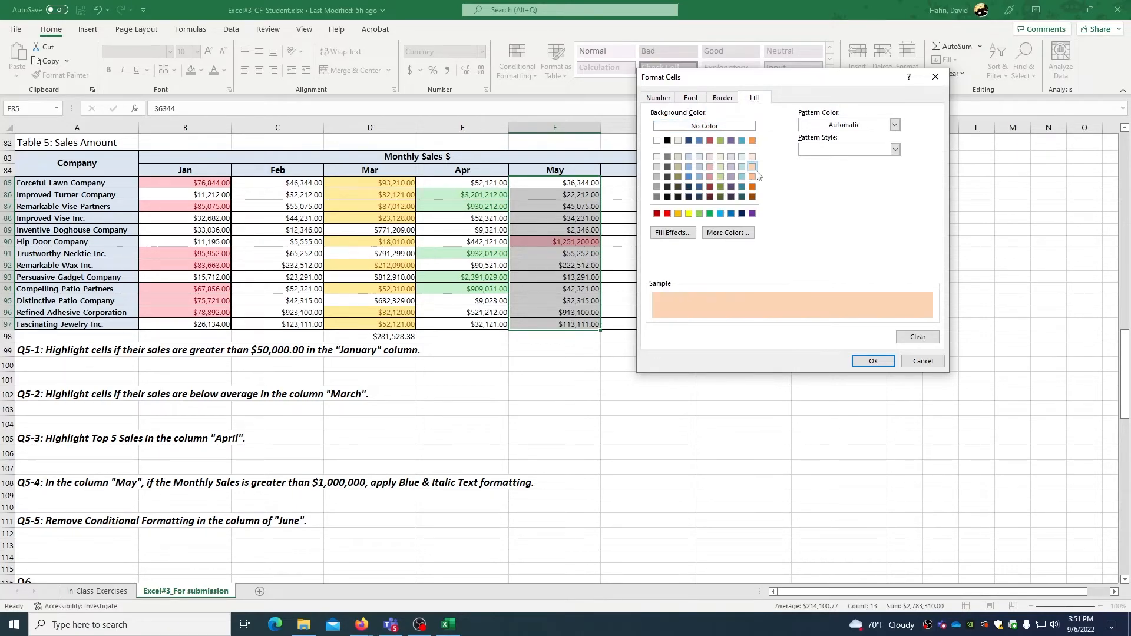
click(873, 361)
click(876, 271)
click(743, 277)
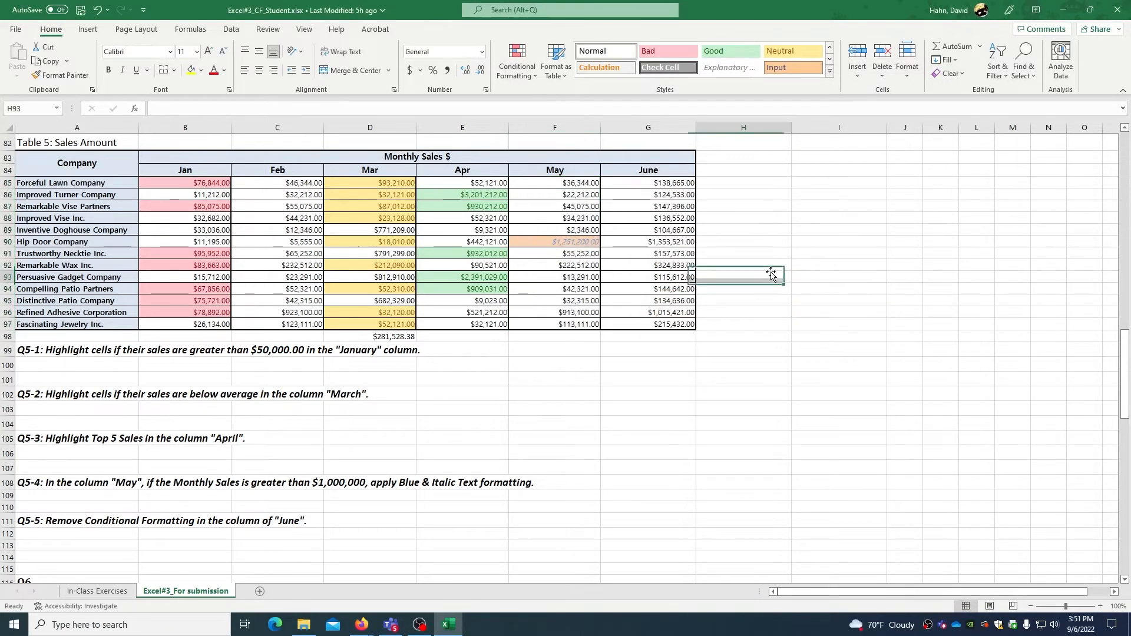
Check the highlighted May sales amount in F90 against its company name in A90.
click(567, 244)
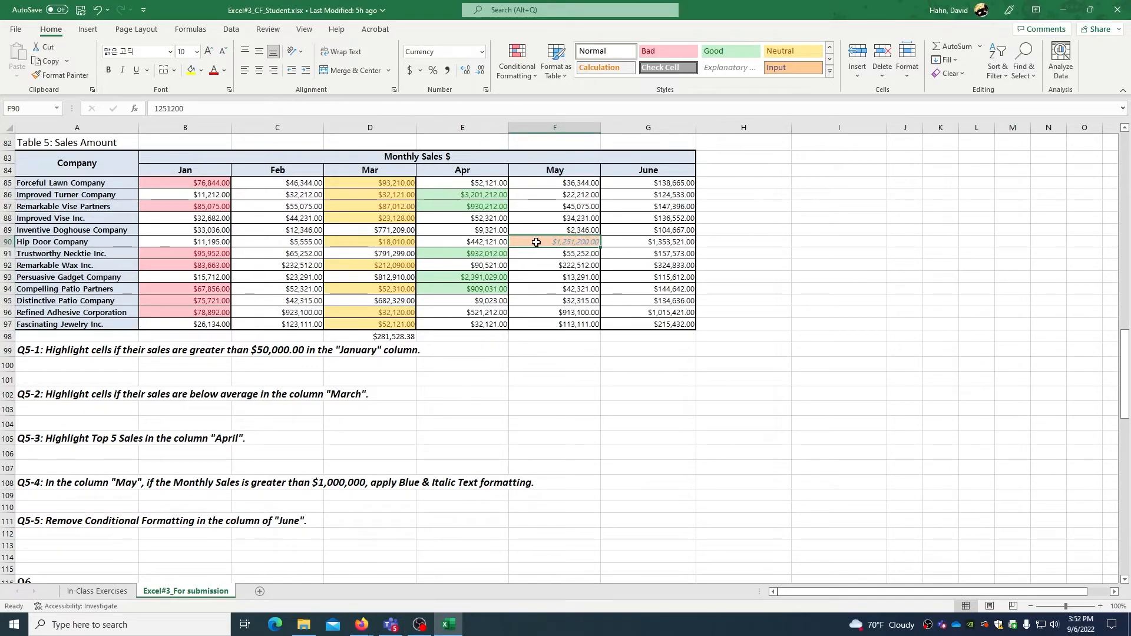
click(61, 244)
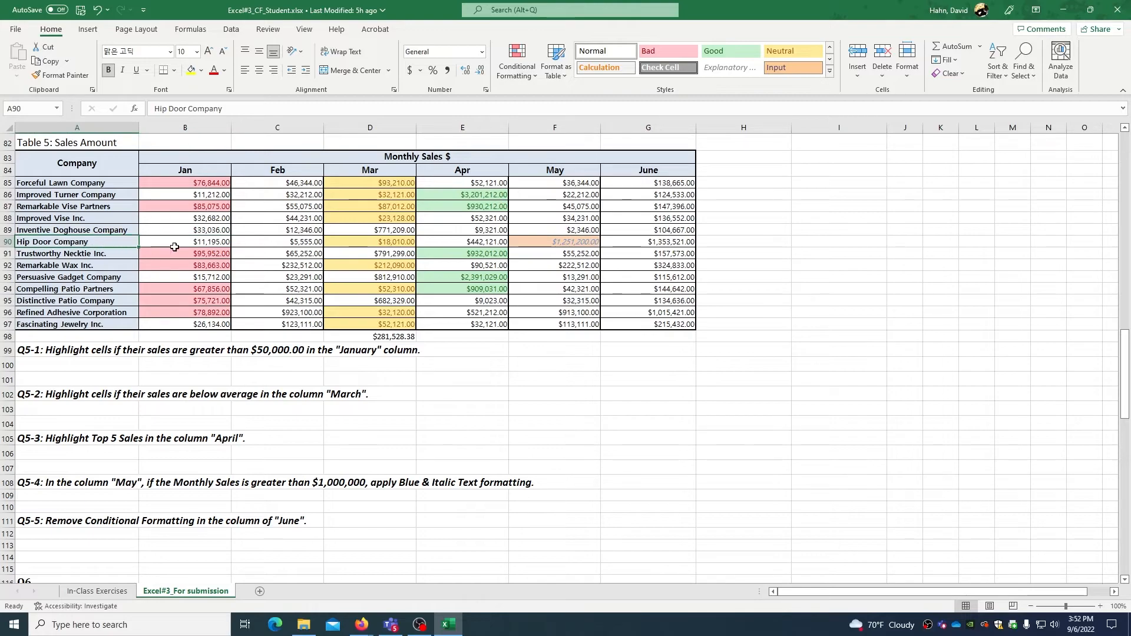
click(536, 244)
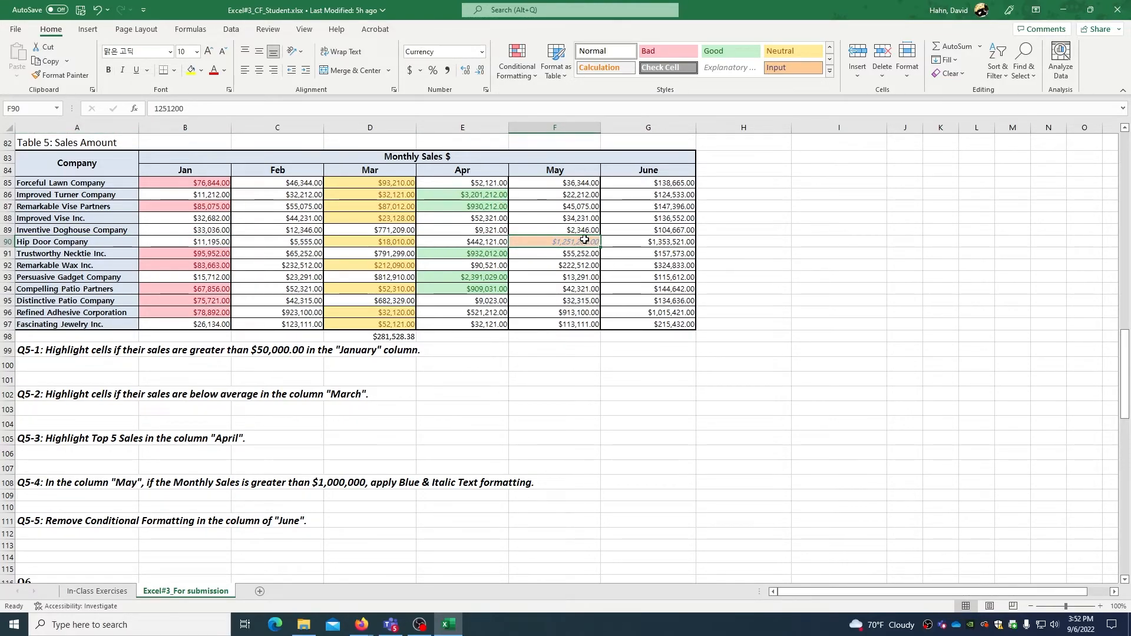
Clear the conditional formatting rules from the June sales G85:G97, as Q5-5 instructs.
scroll(493, 357, down, 2)
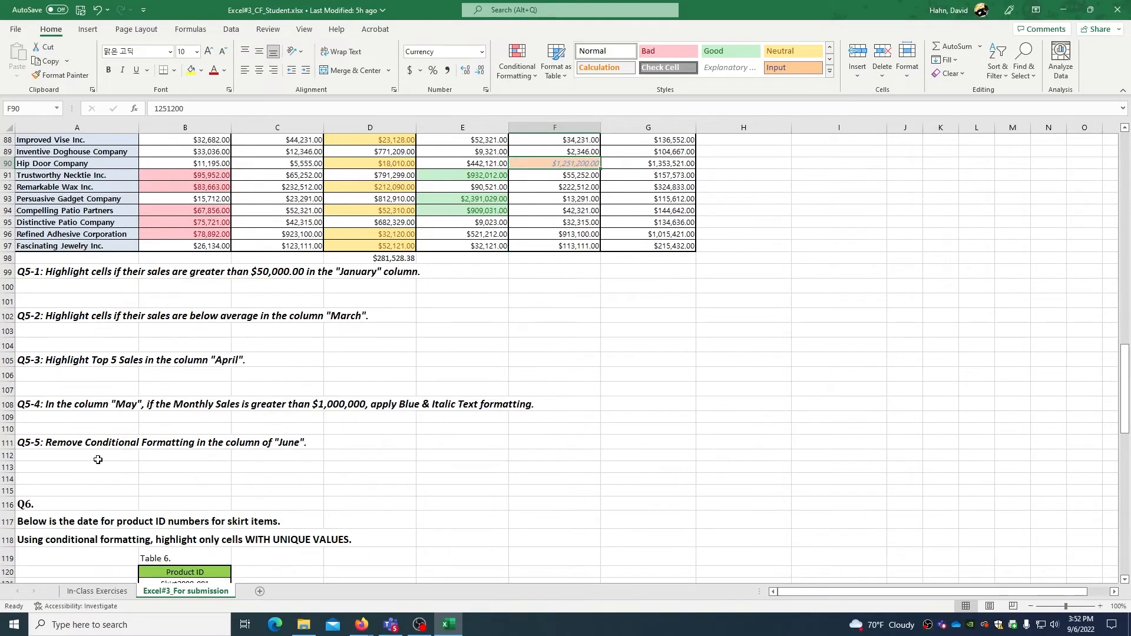
click(92, 441)
click(230, 446)
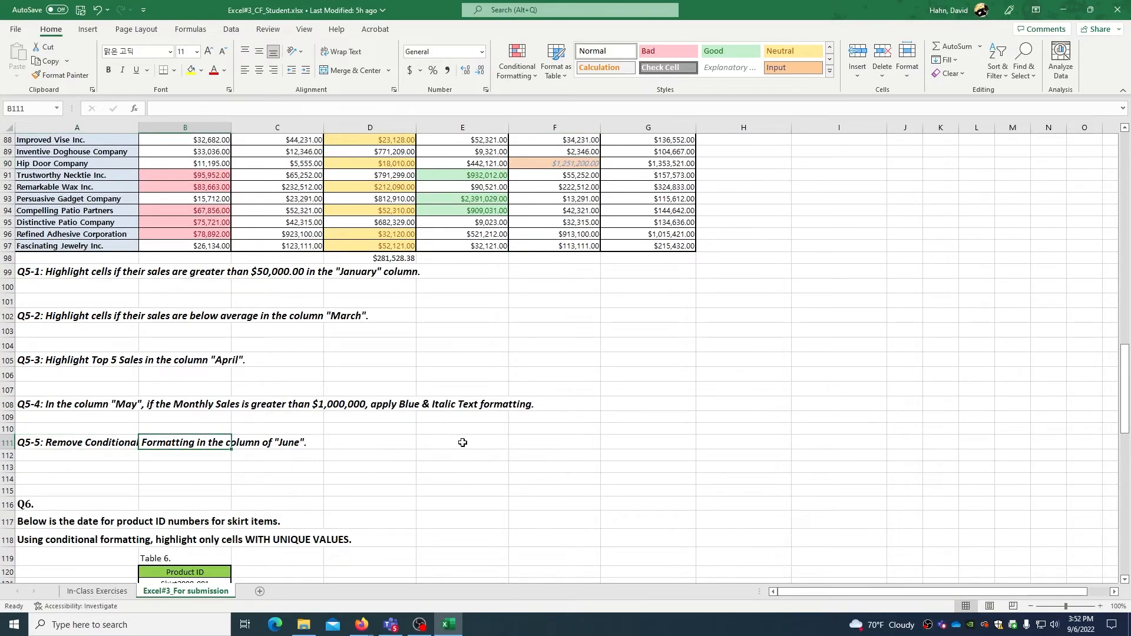
scroll(372, 431, up, 3)
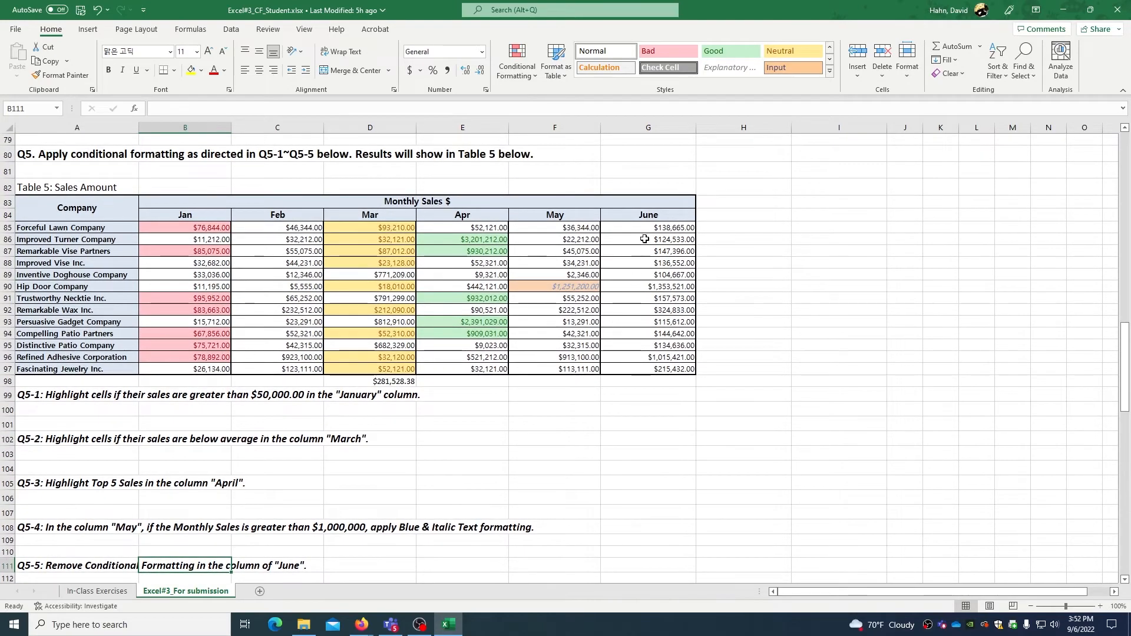
drag(648, 229, 651, 370)
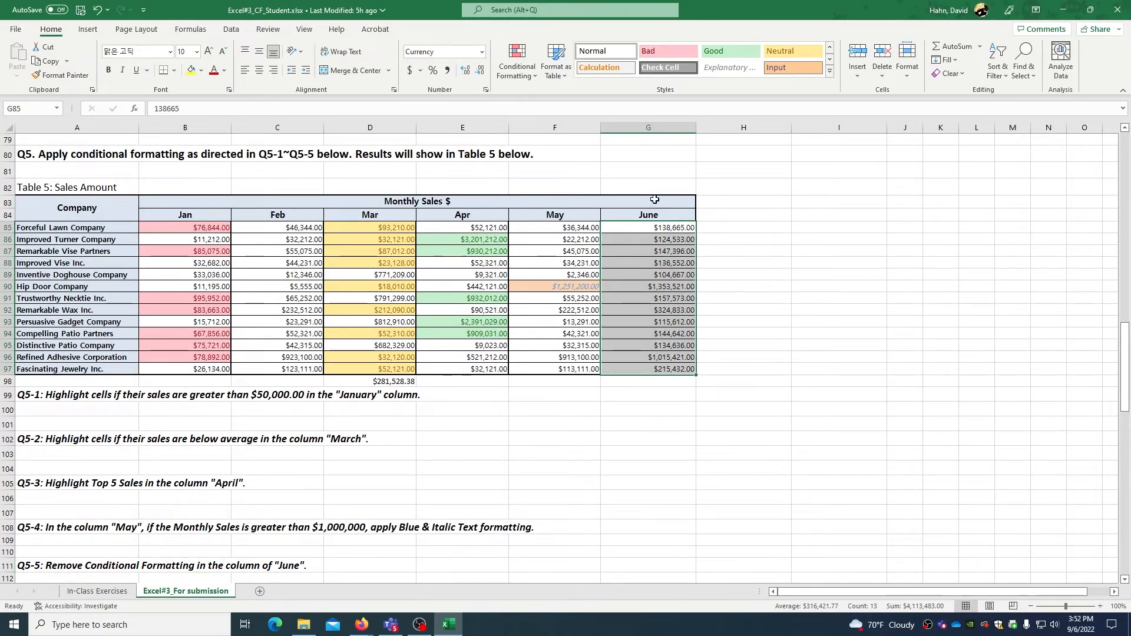
click(536, 79)
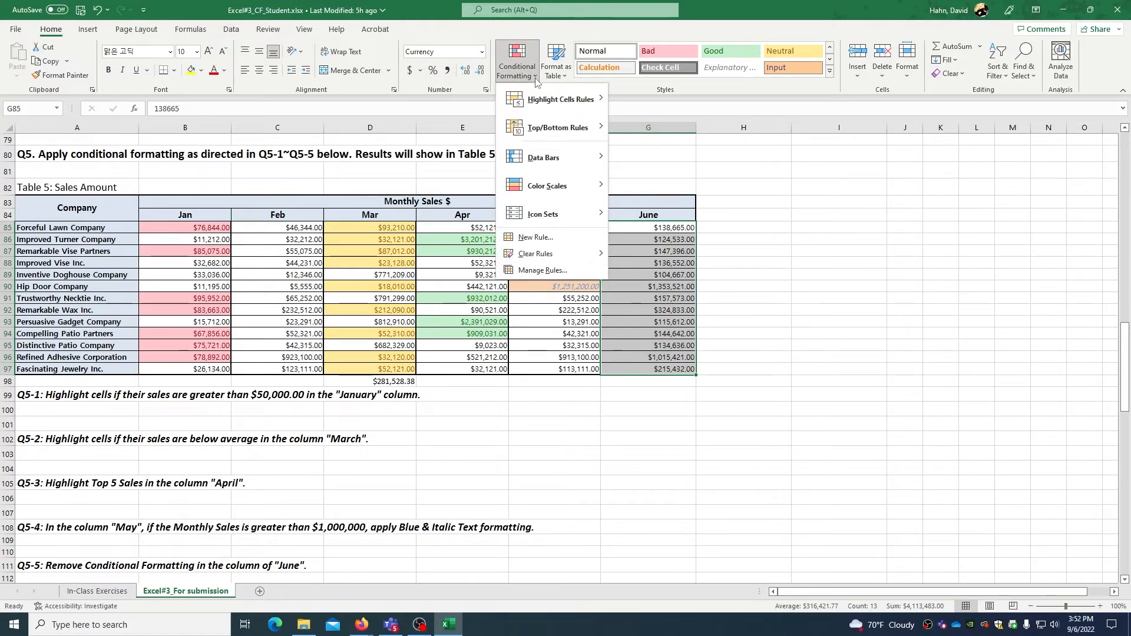
mouse_move(554, 259)
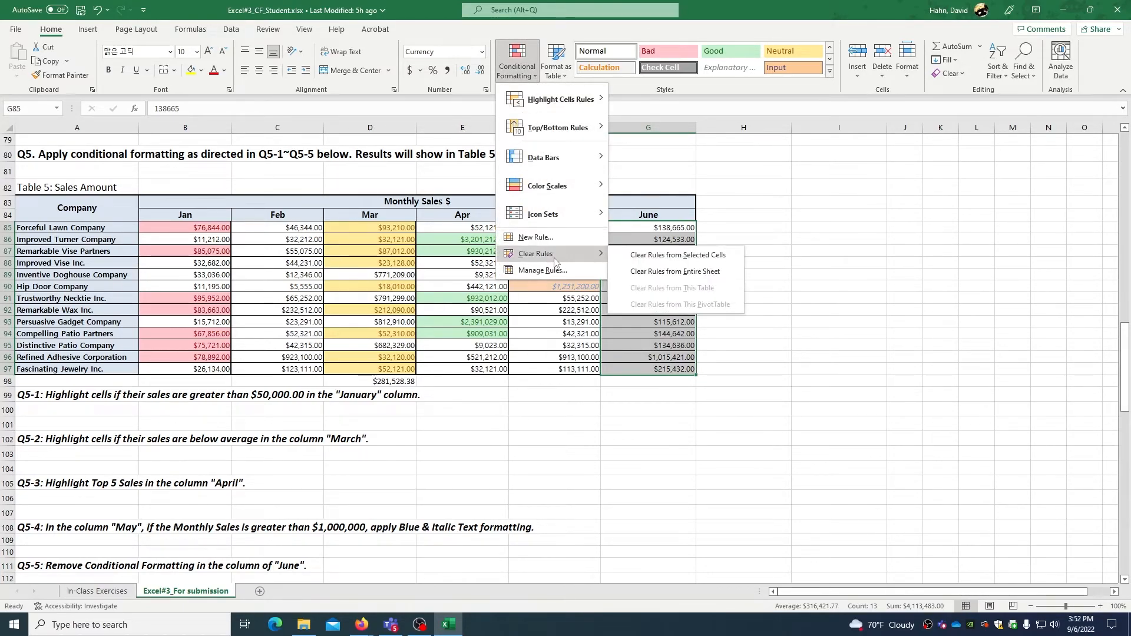
click(700, 259)
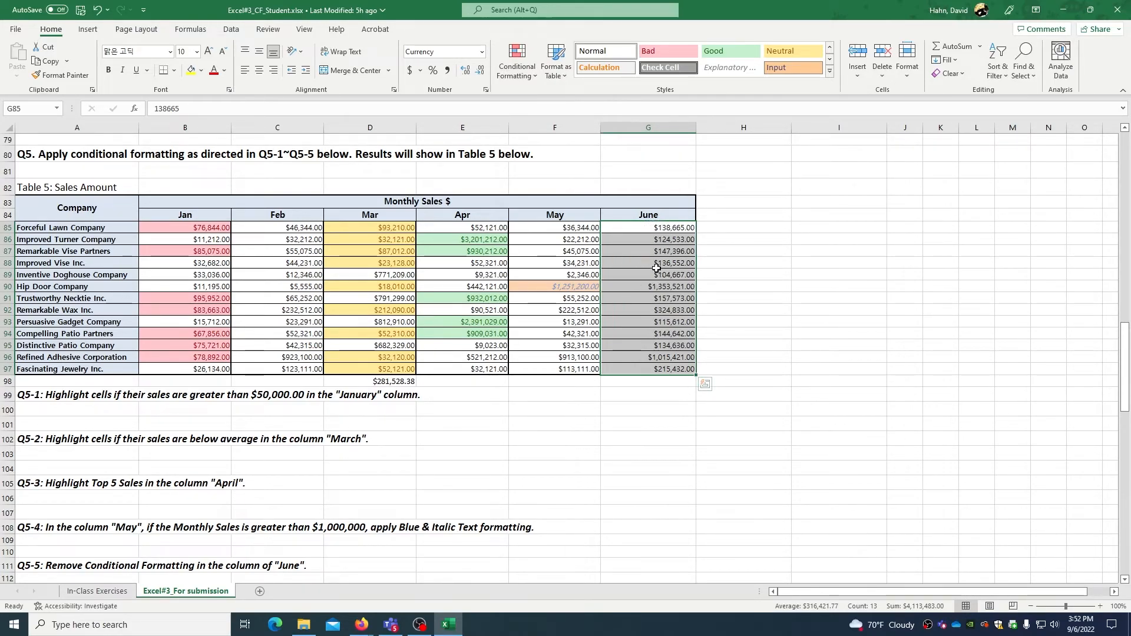
Read the Q6 instructions and look through the full list of skirt product IDs in Table 6.
scroll(683, 269, down, 3)
scroll(684, 268, down, 3)
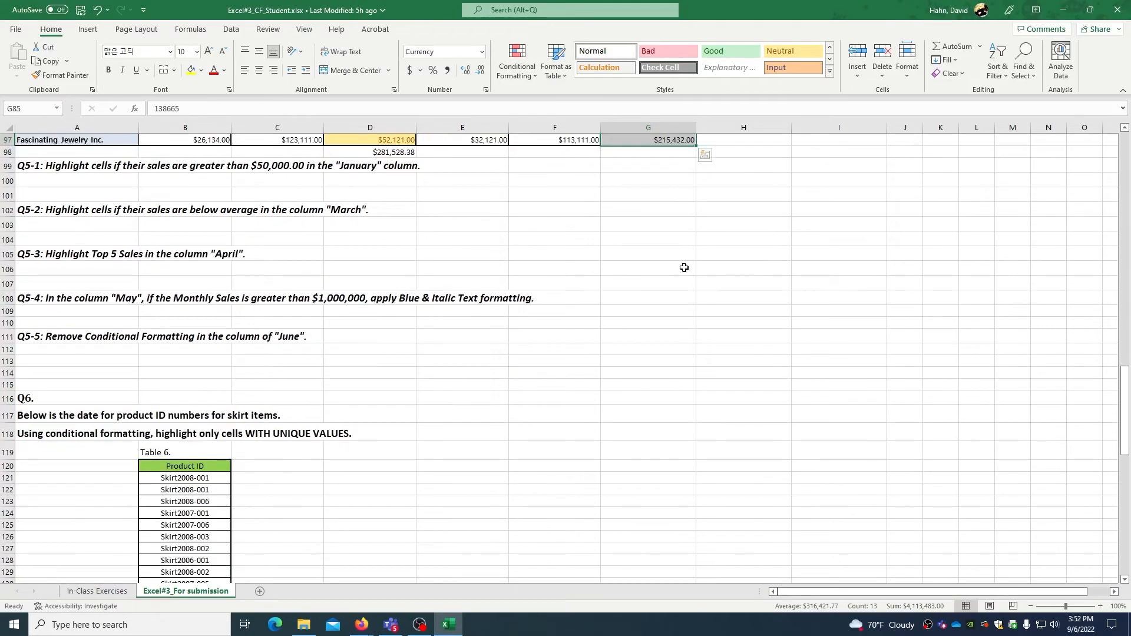
scroll(684, 267, down, 18)
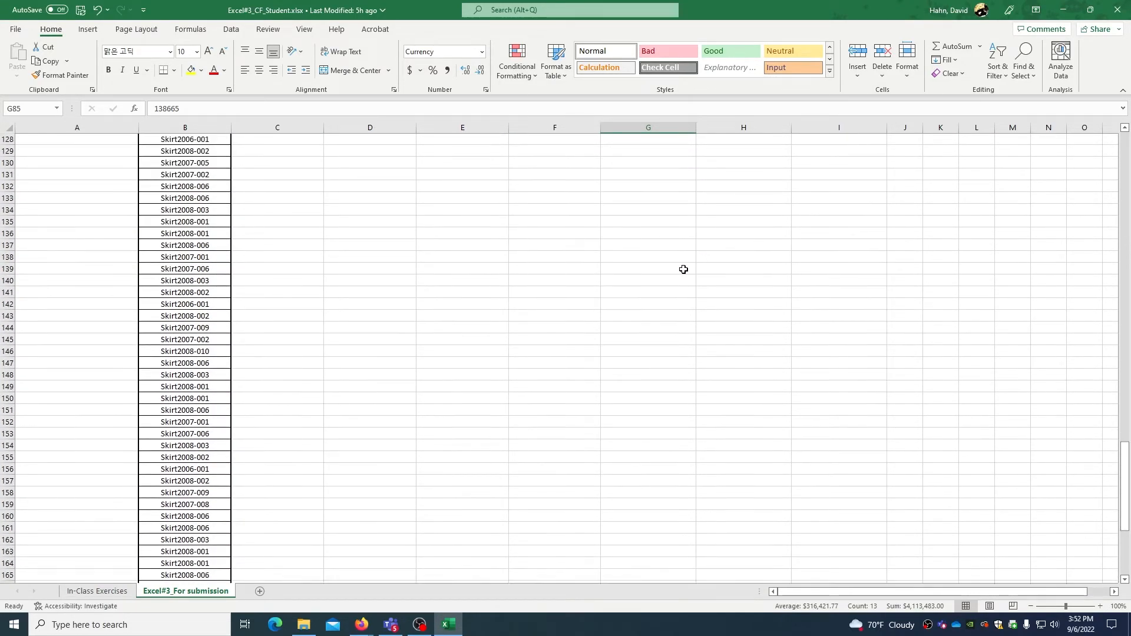
scroll(684, 268, up, 15)
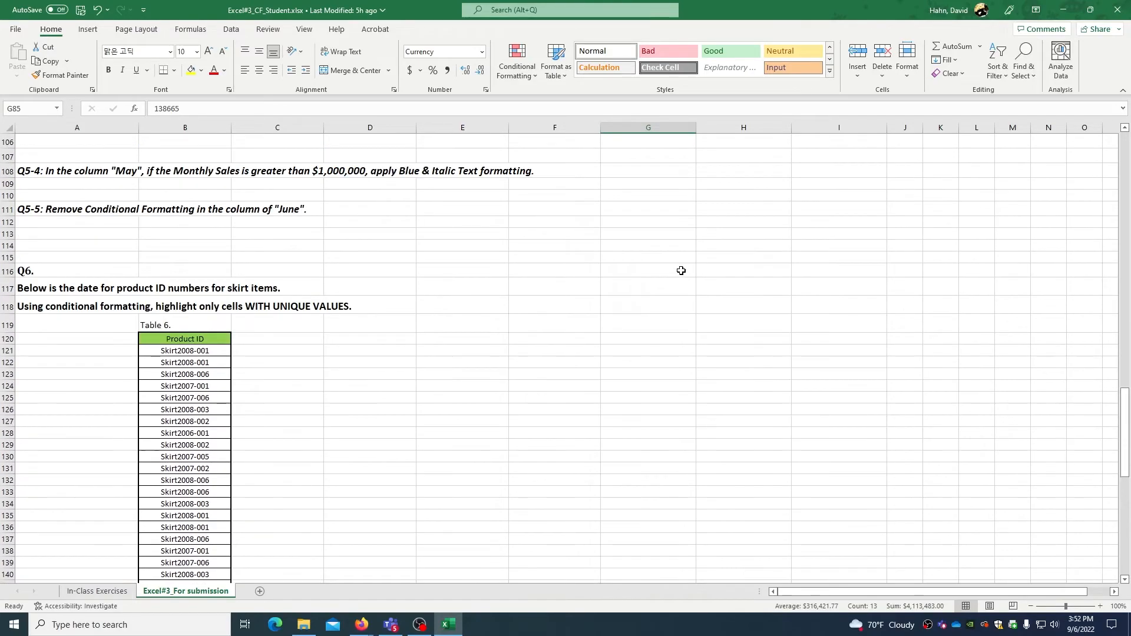
scroll(230, 312, down, 3)
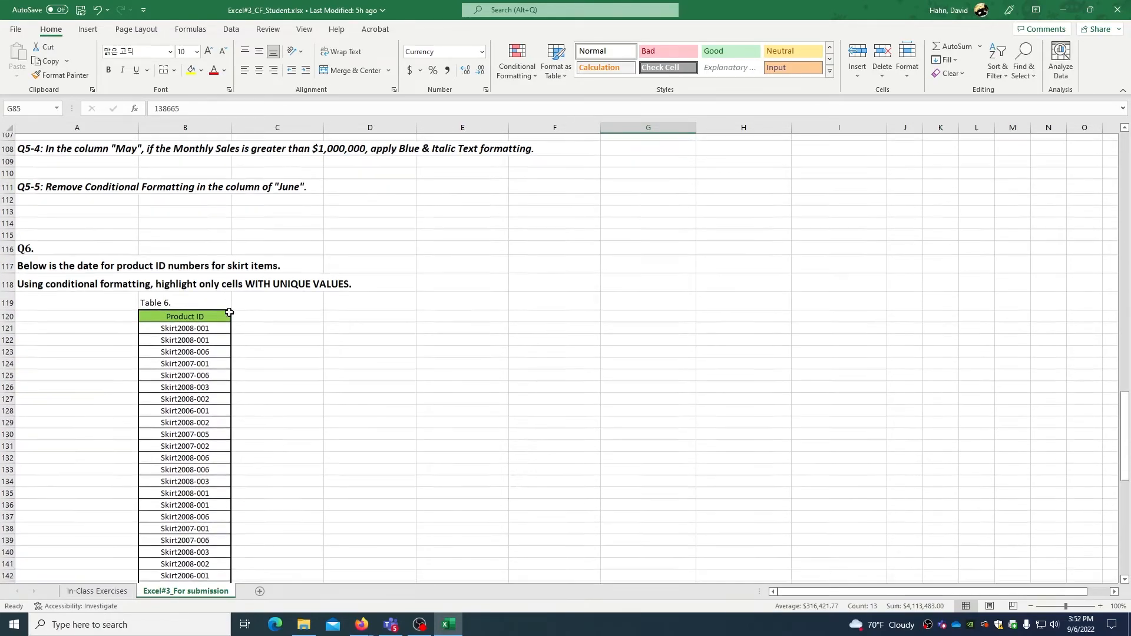
click(205, 260)
click(202, 301)
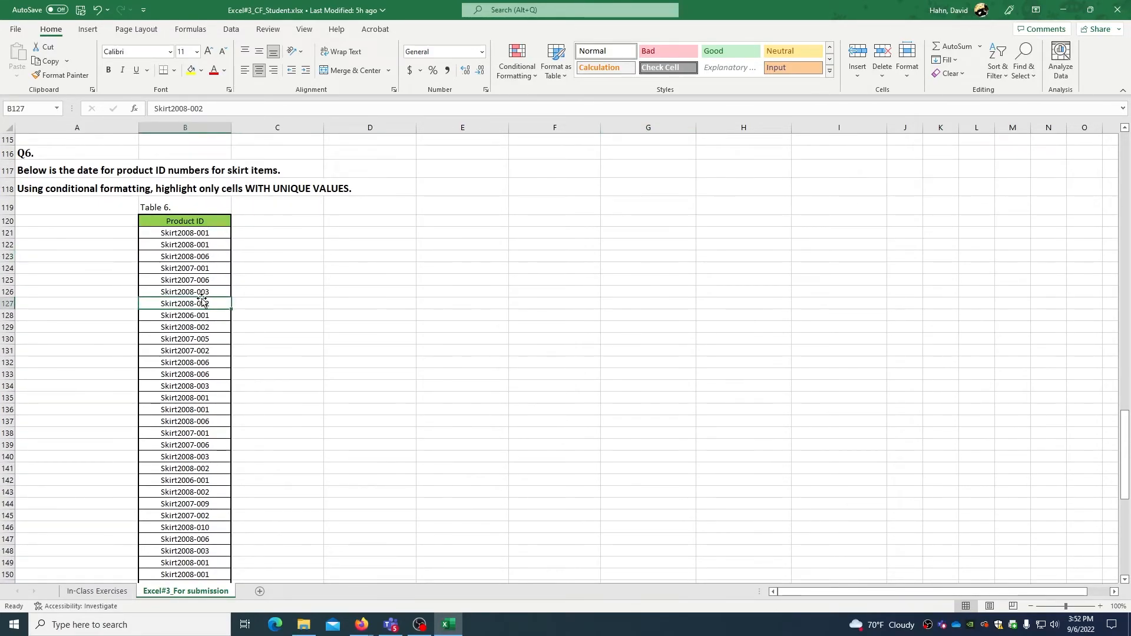
scroll(278, 267, down, 3)
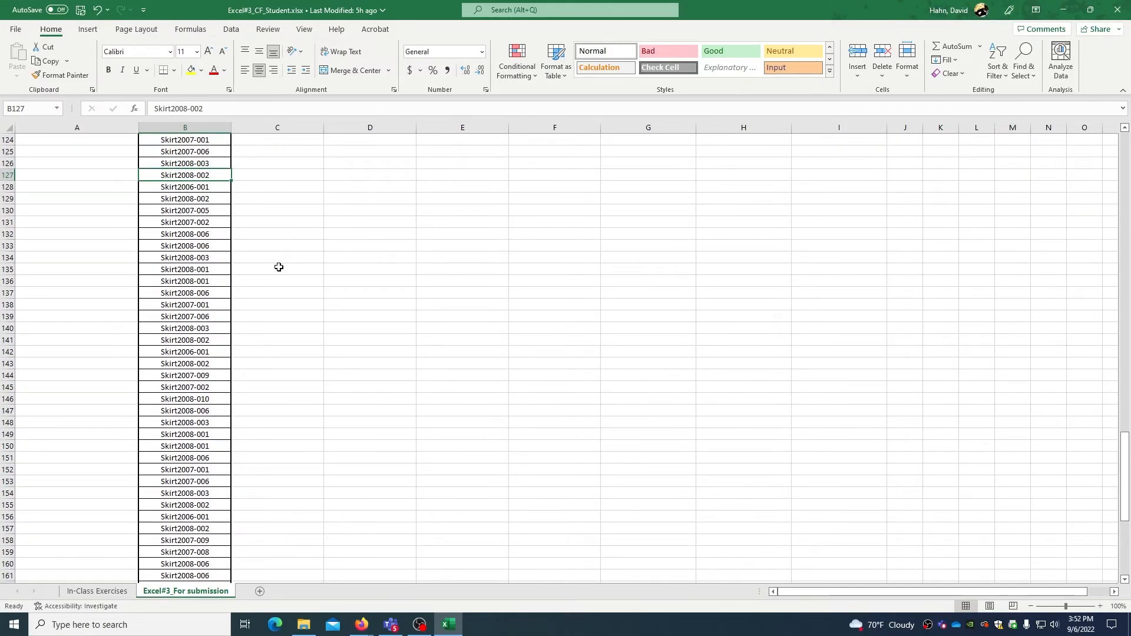
scroll(278, 267, up, 4)
click(219, 278)
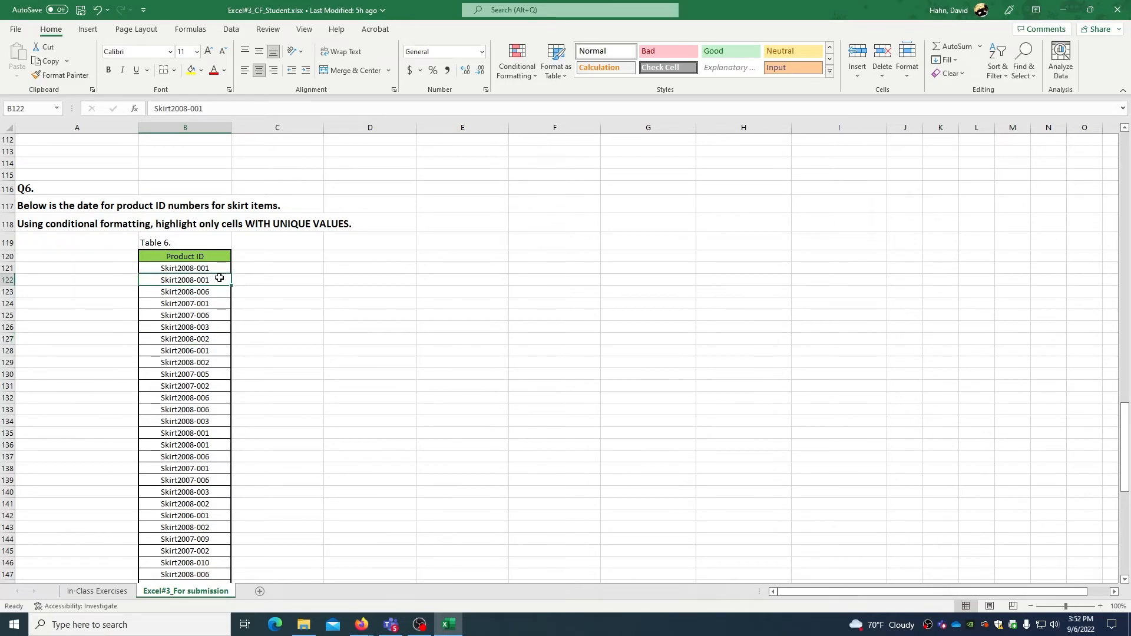
click(203, 313)
scroll(204, 308, down, 6)
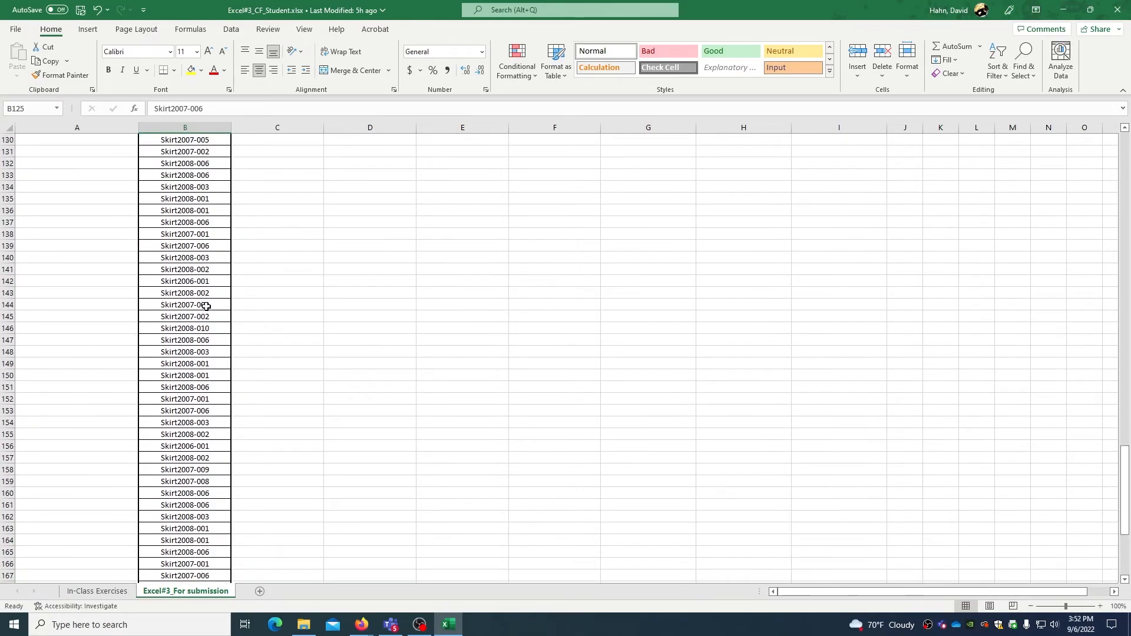
scroll(214, 300, down, 3)
scroll(215, 299, down, 2)
scroll(214, 302, up, 12)
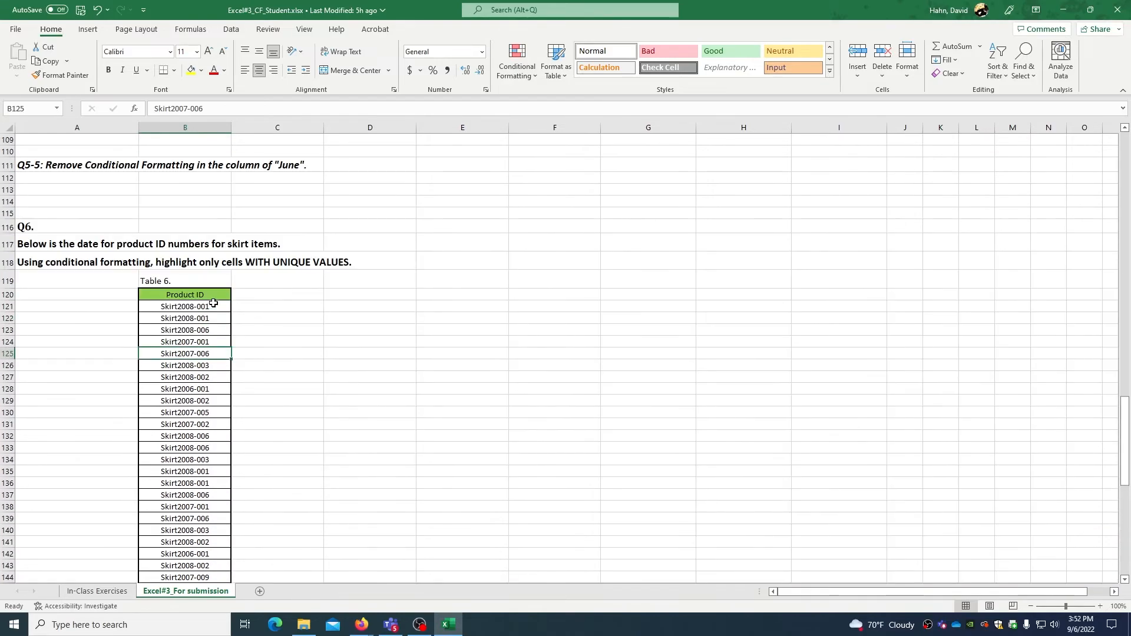
Highlight the unique product IDs in B121:B175 using a conditional formatting rule with Light Red Fill with Dark Red Text.
drag(203, 308, 196, 539)
click(517, 61)
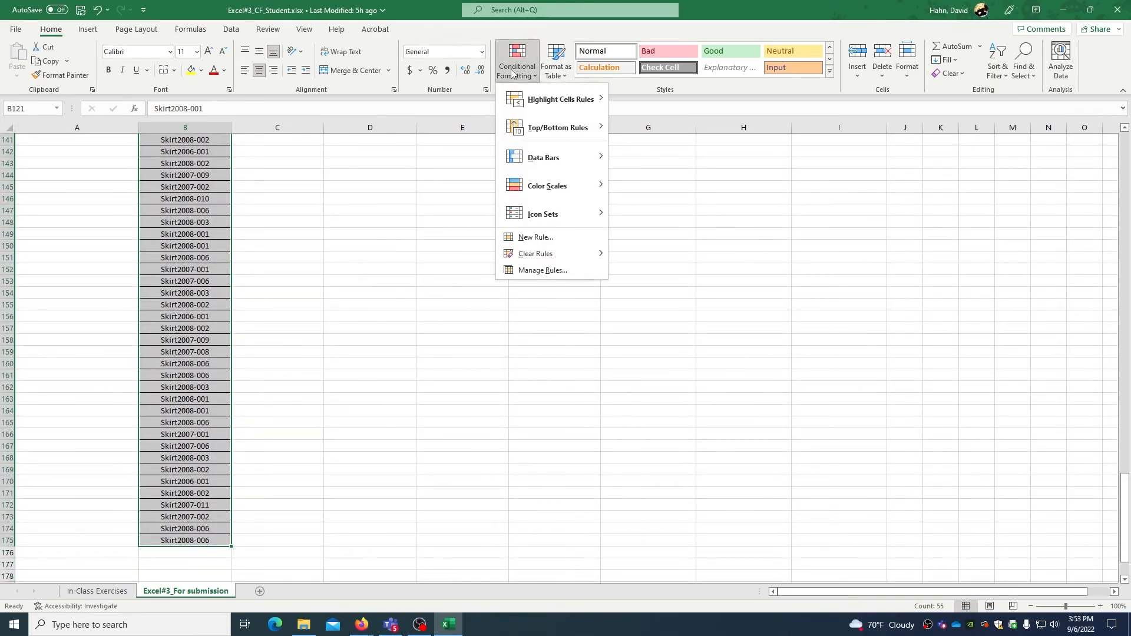
mouse_move(512, 103)
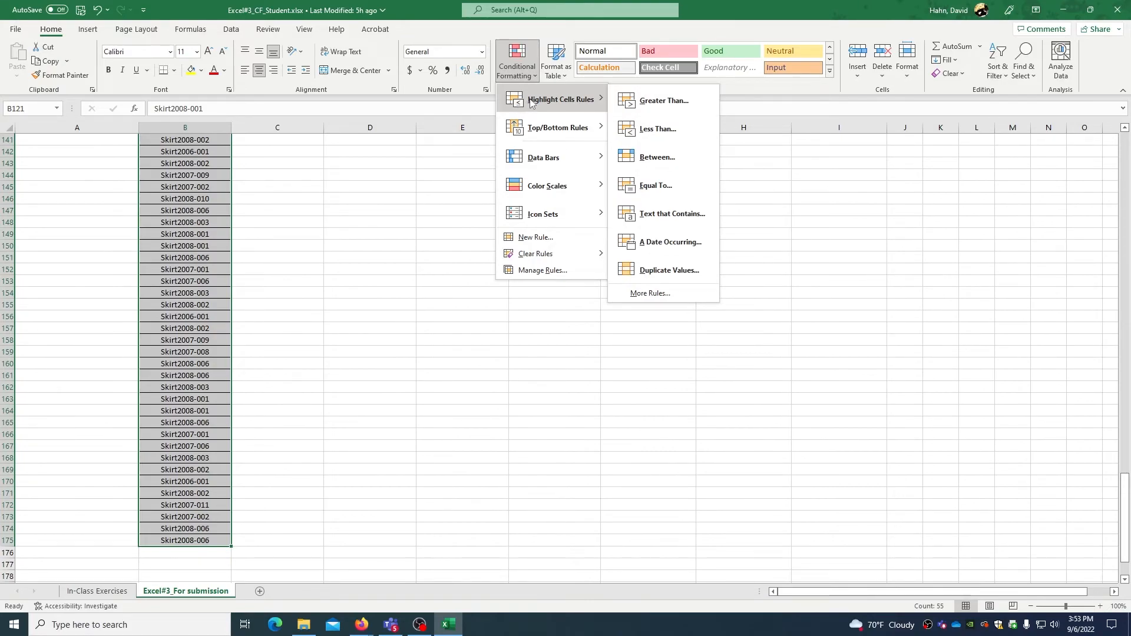
click(663, 272)
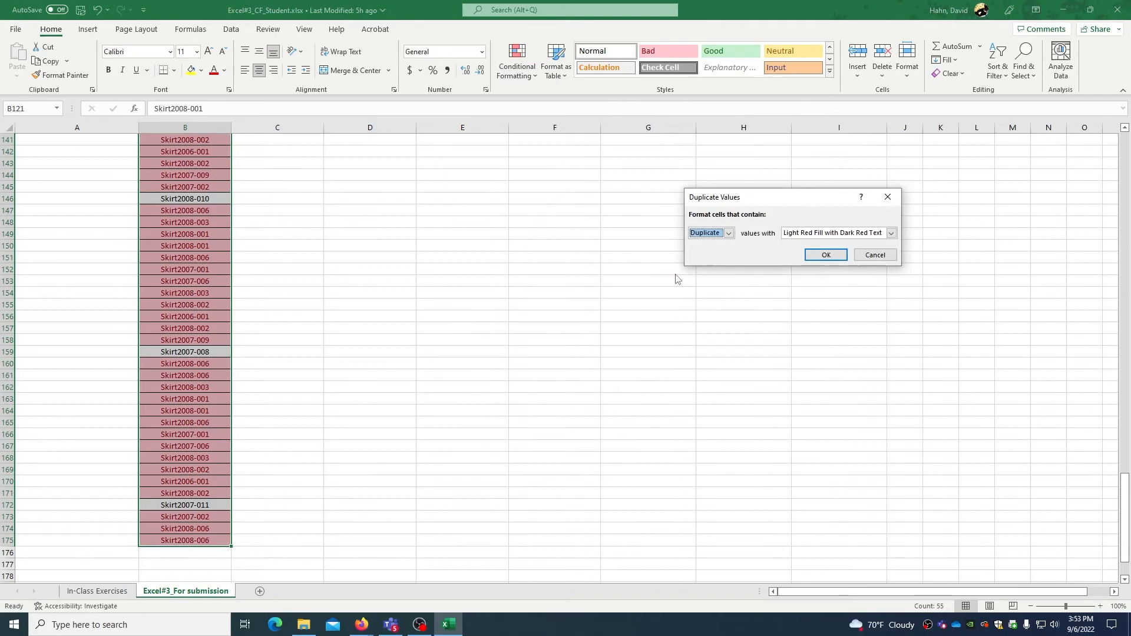
click(728, 234)
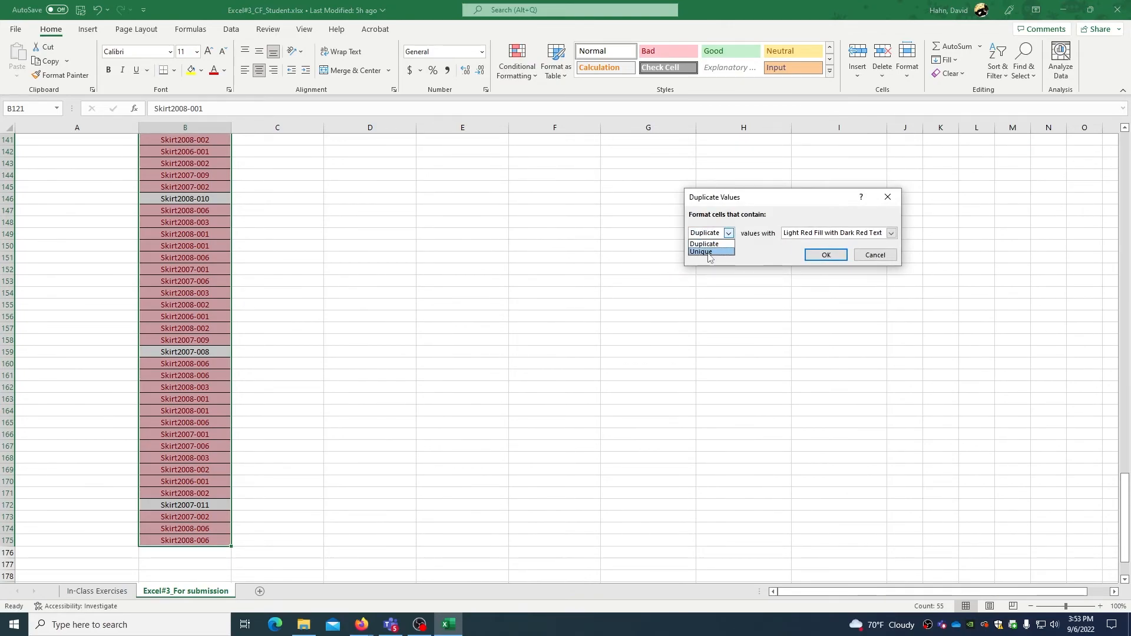
click(708, 252)
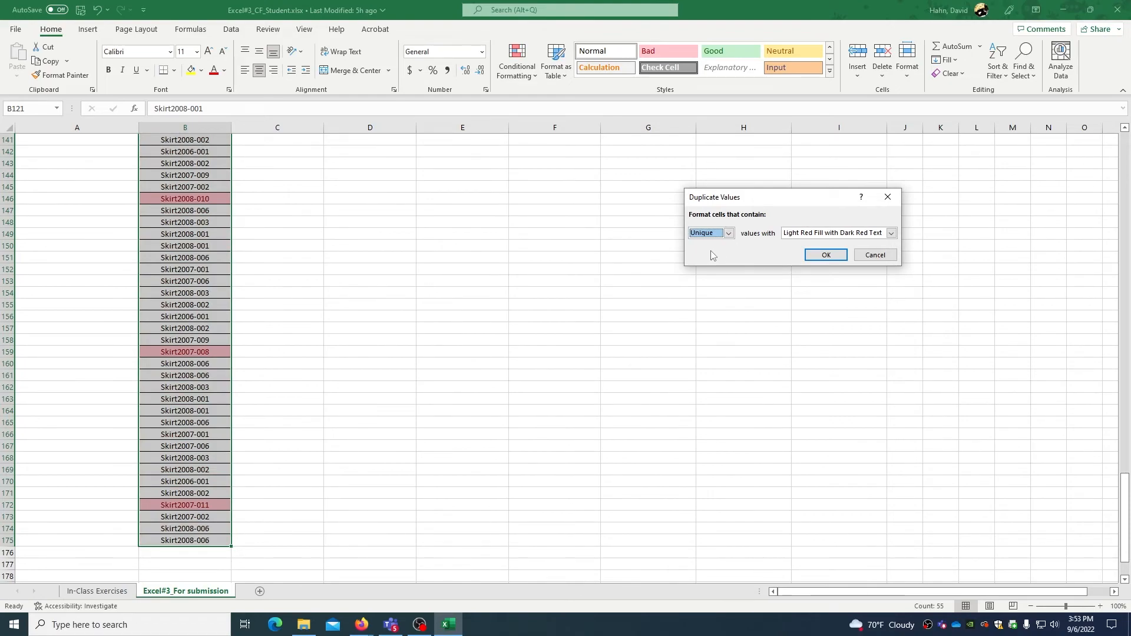
click(825, 255)
click(420, 255)
Check each highlighted unique product ID in Table 6, at B130, B146, B159 and B172.
scroll(327, 280, up, 1)
scroll(327, 280, up, 8)
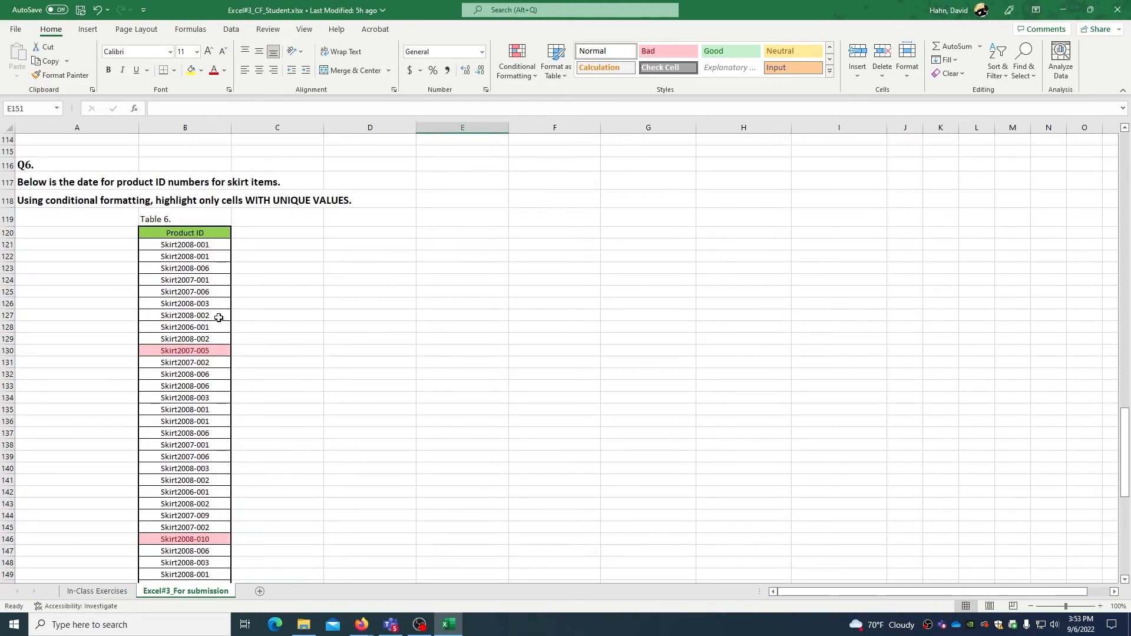
scroll(285, 309, down, 2)
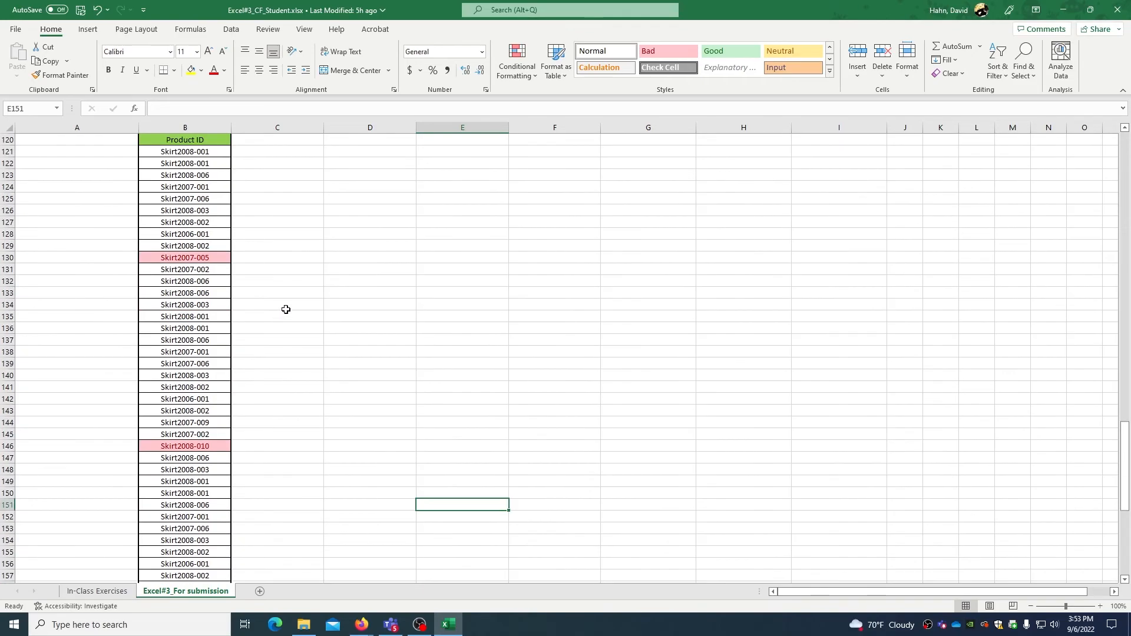
click(214, 256)
scroll(245, 255, down, 2)
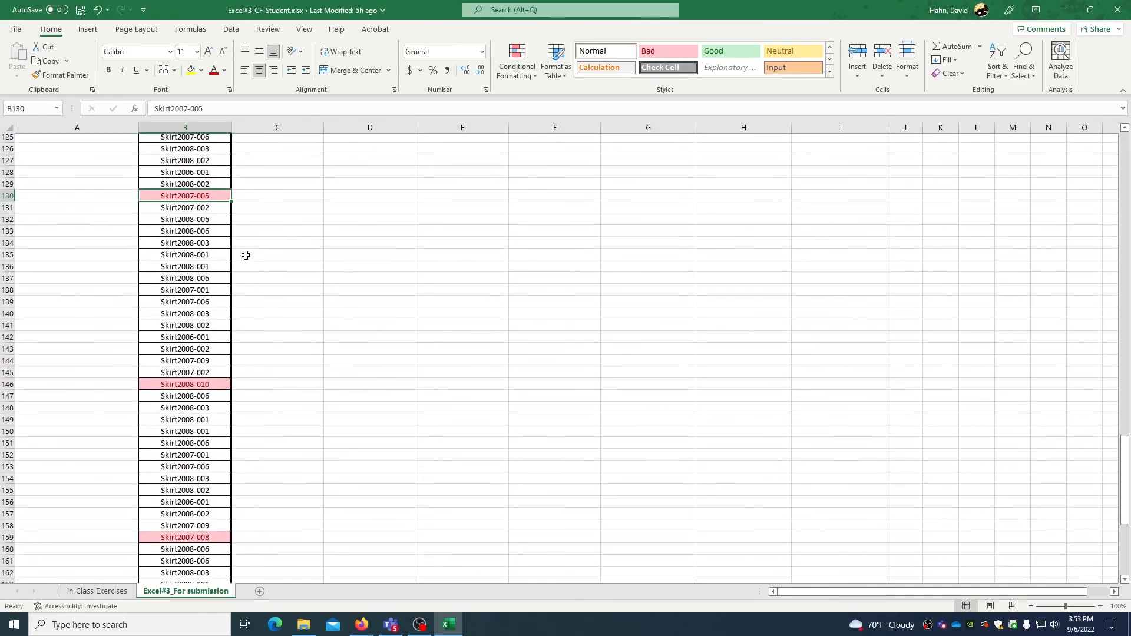
click(215, 376)
scroll(215, 376, down, 4)
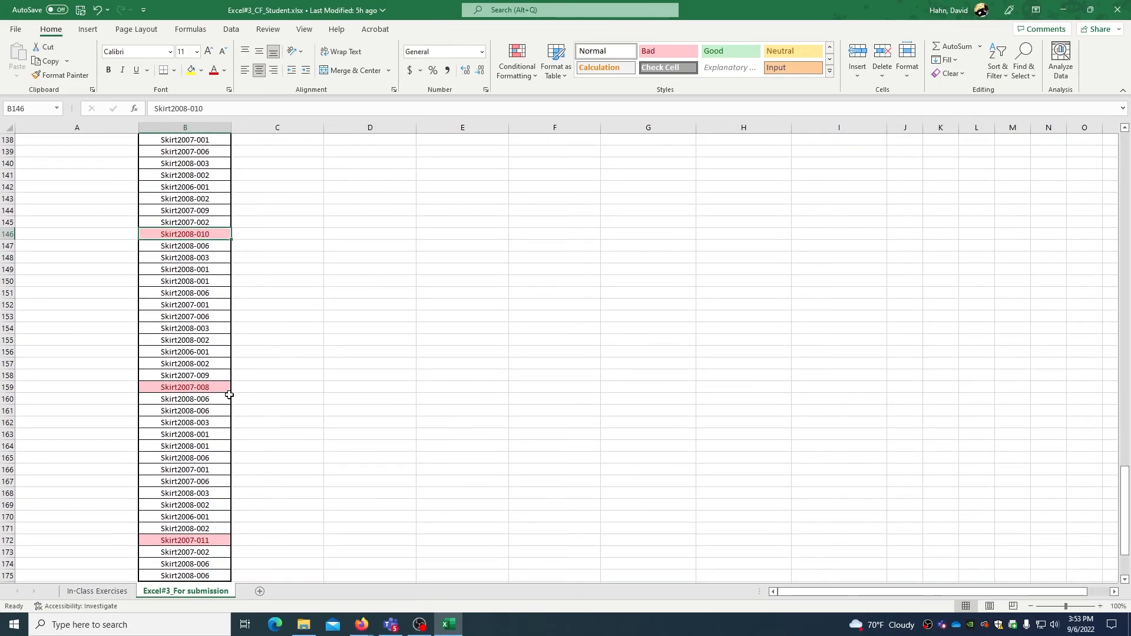
click(226, 388)
scroll(290, 387, down, 2)
click(214, 470)
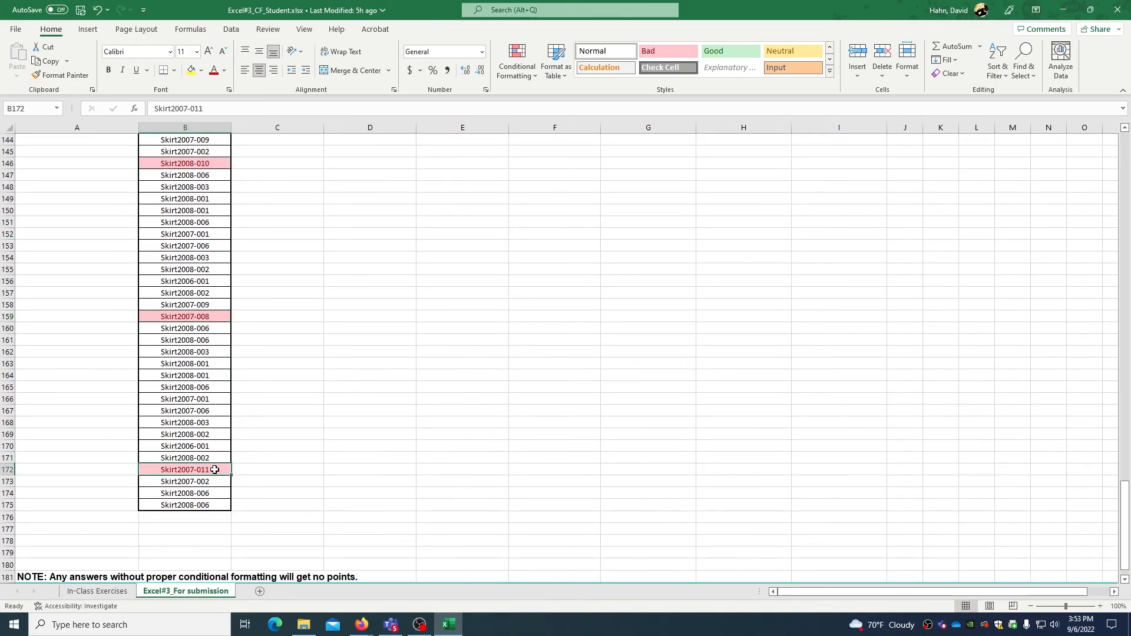
Review the formatted product ID list from start to end, including the note below Table 6.
scroll(273, 443, up, 10)
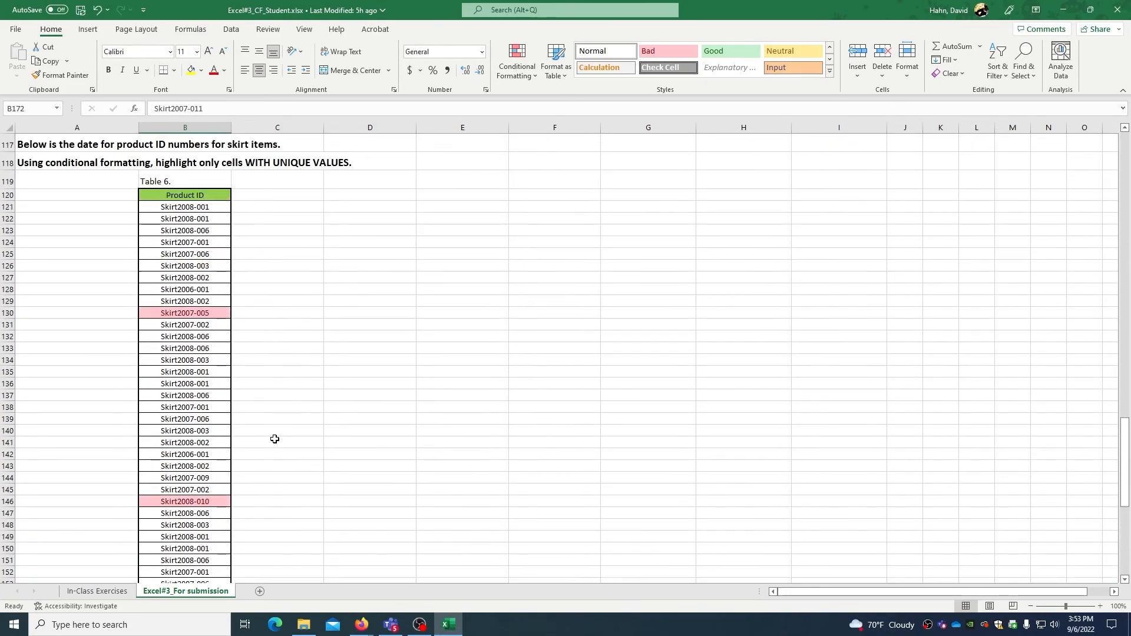
scroll(276, 435, down, 9)
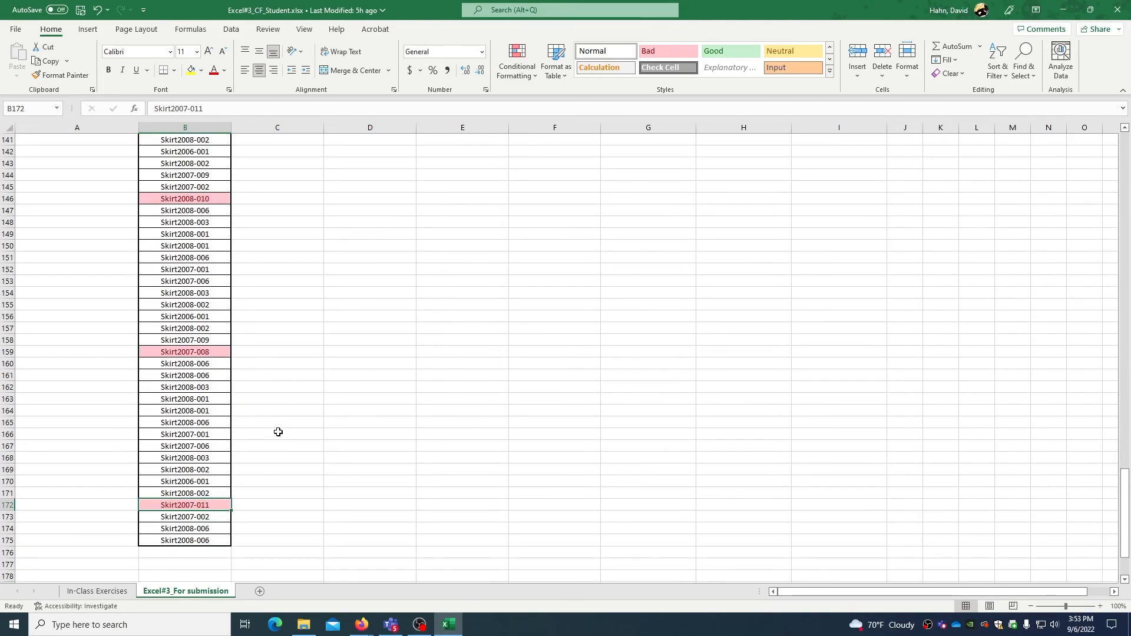
scroll(278, 429, up, 12)
scroll(280, 421, down, 6)
scroll(279, 422, down, 8)
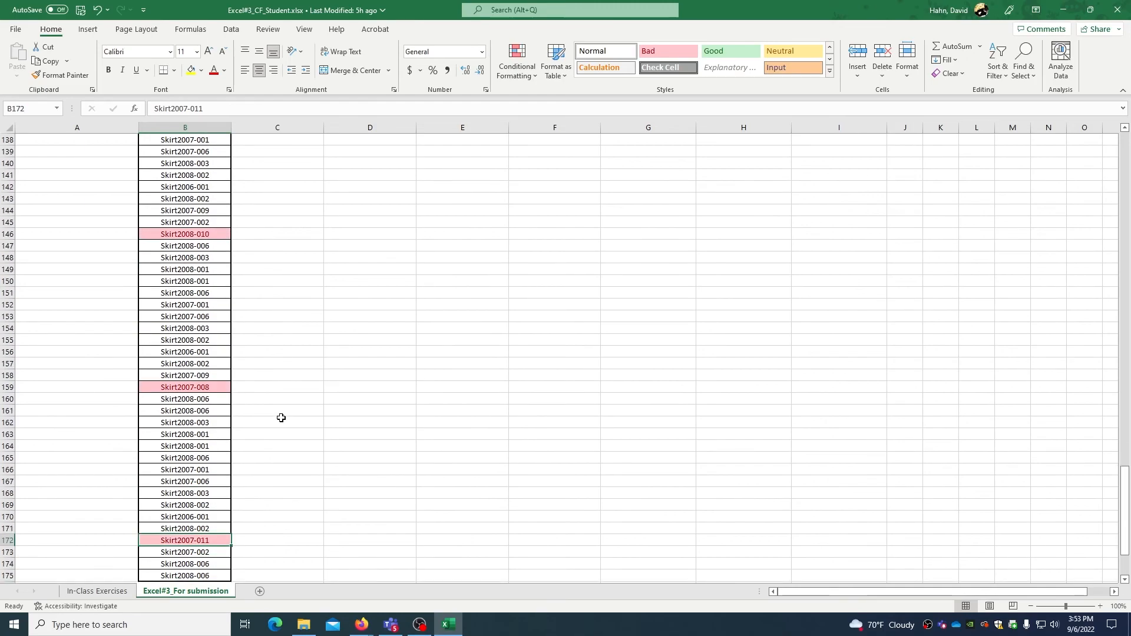
scroll(285, 406, up, 2)
scroll(285, 407, up, 7)
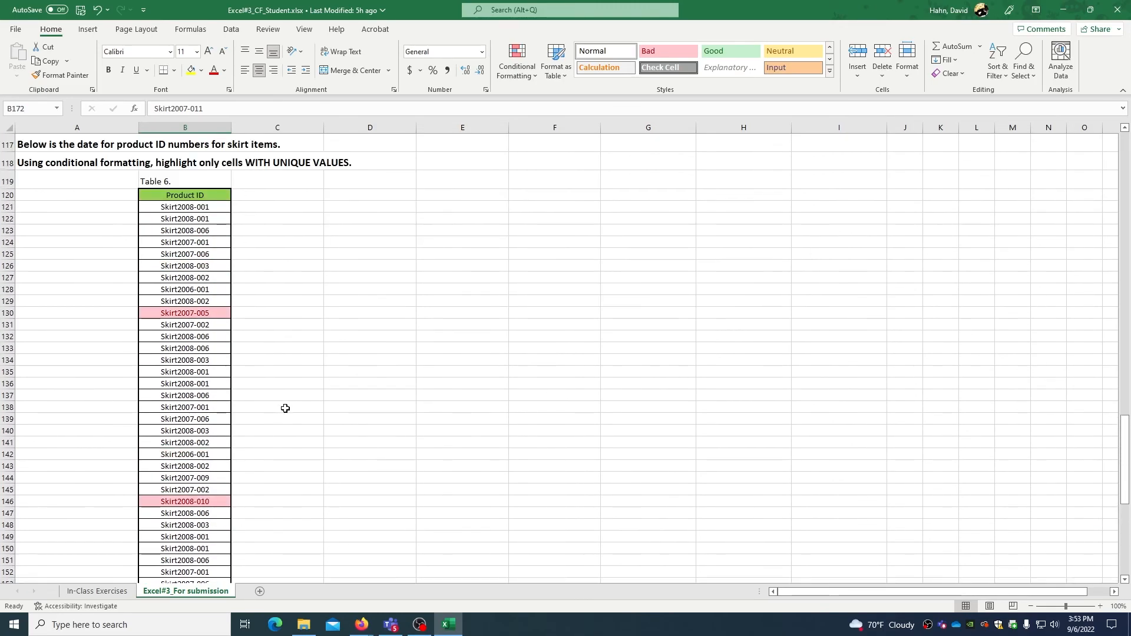
scroll(288, 399, down, 13)
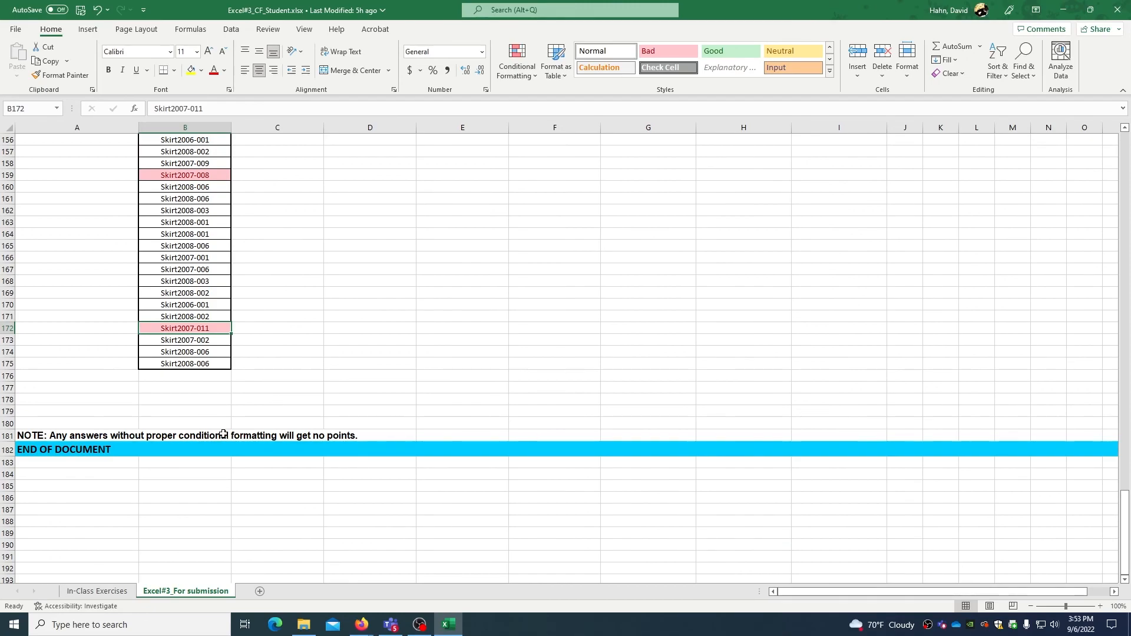
scroll(275, 416, up, 11)
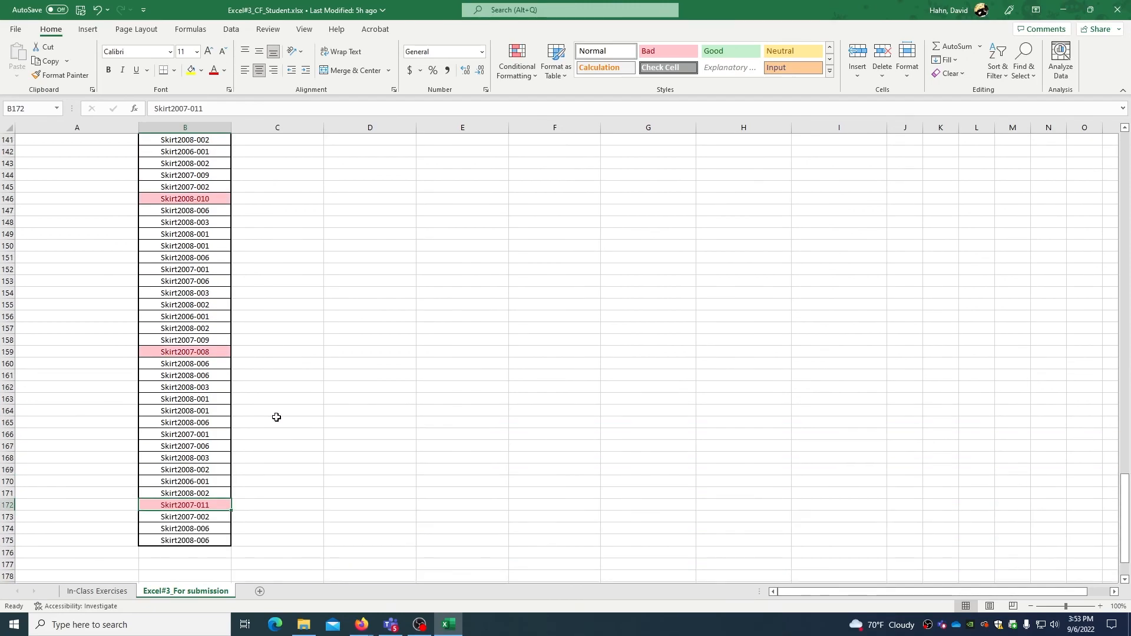
scroll(276, 417, up, 4)
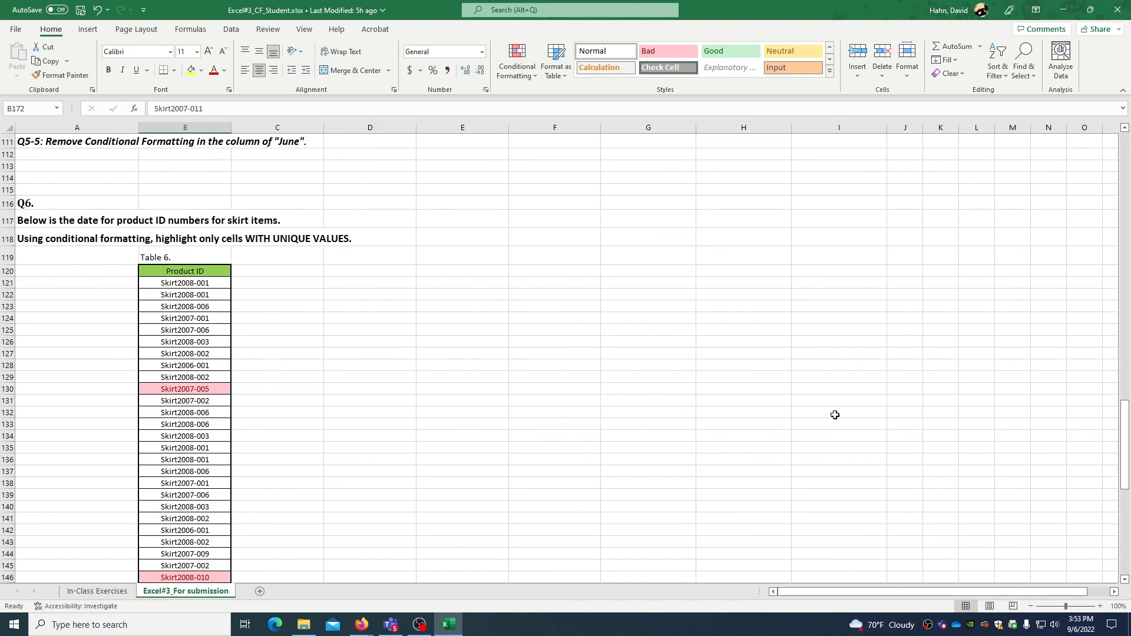